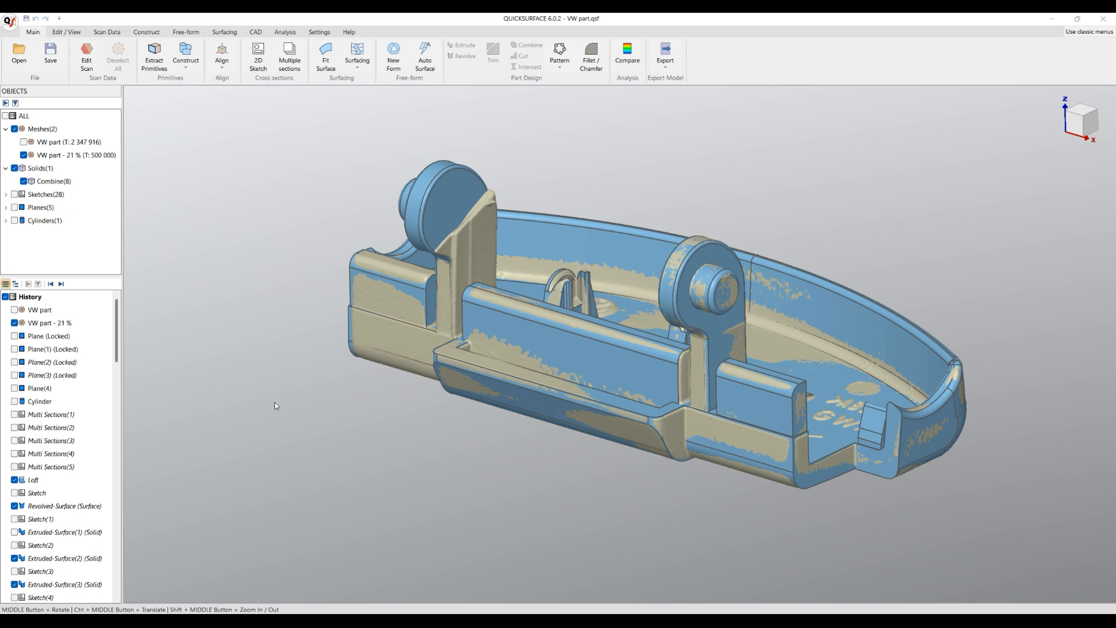
# Step: Look through the feature history and preview the Sketch(12) profile on the part
pyautogui.moveTo(118, 323); pyautogui.dragTo(136, 298)
pyautogui.moveTo(116, 320); pyautogui.dragTo(117, 465)
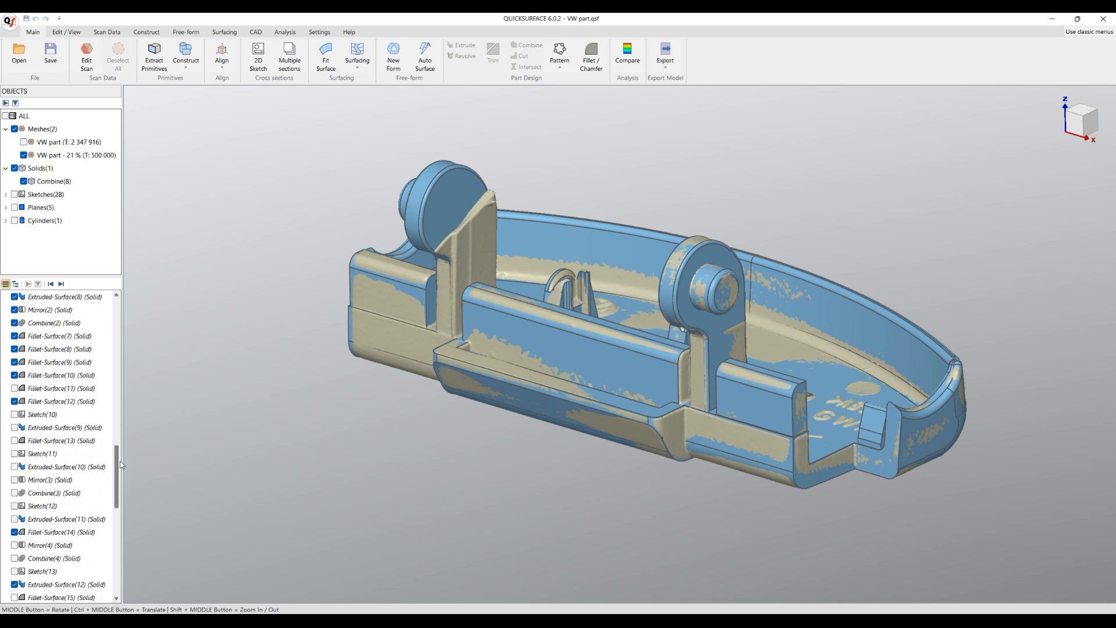
pyautogui.click(29, 507)
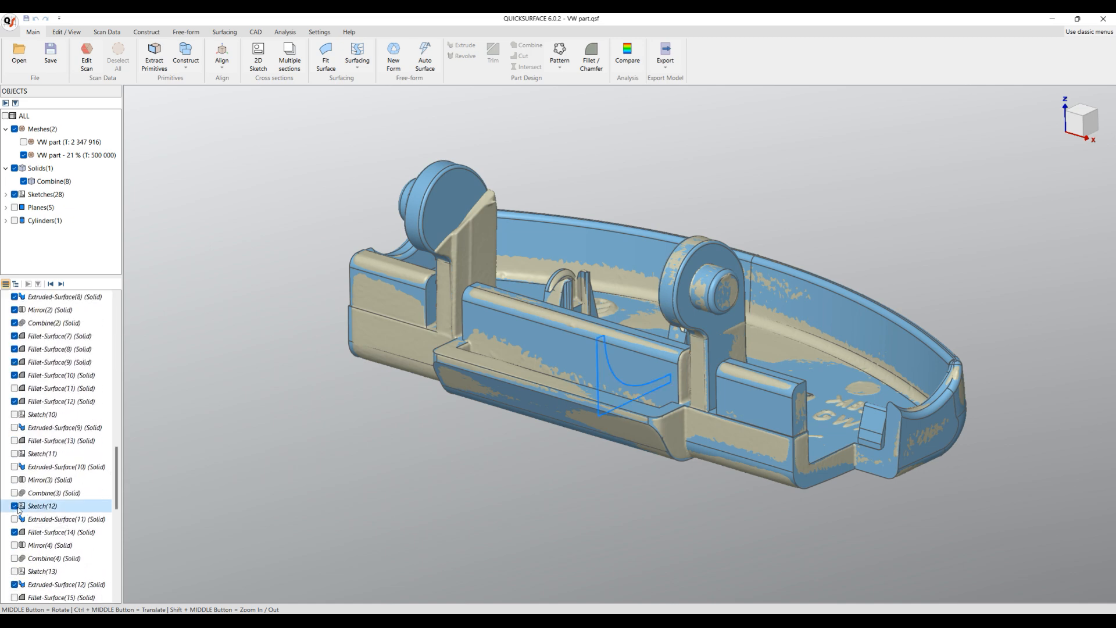
pyautogui.moveTo(118, 478); pyautogui.dragTo(117, 330)
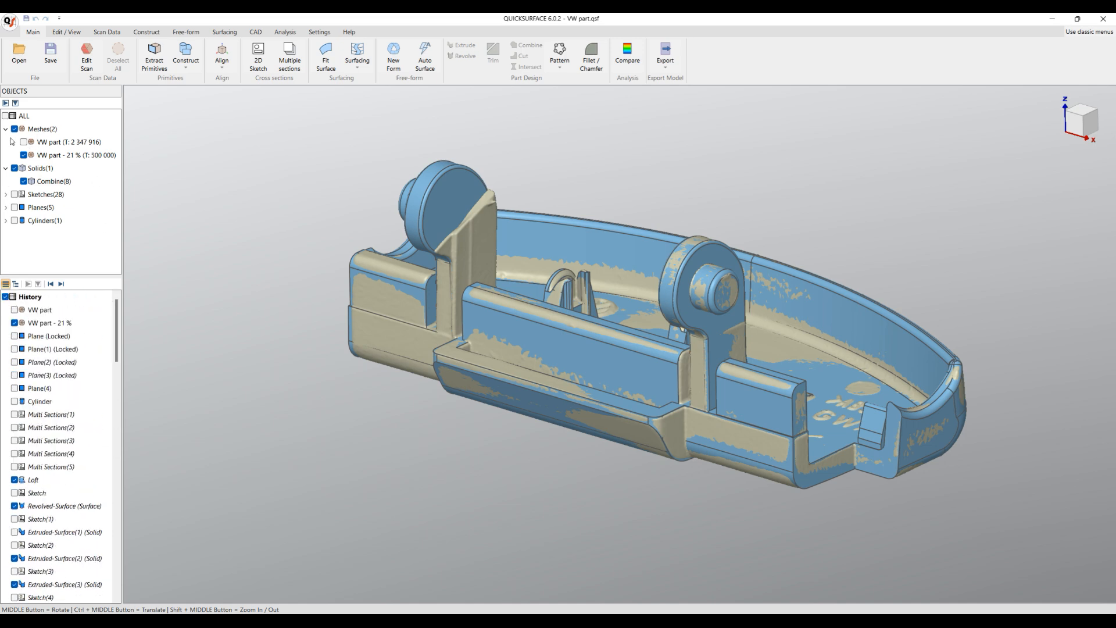
# Step: Preview all sketches on the part, hide them again, and look through the individual entries of the Sketches group
pyautogui.click(15, 194)
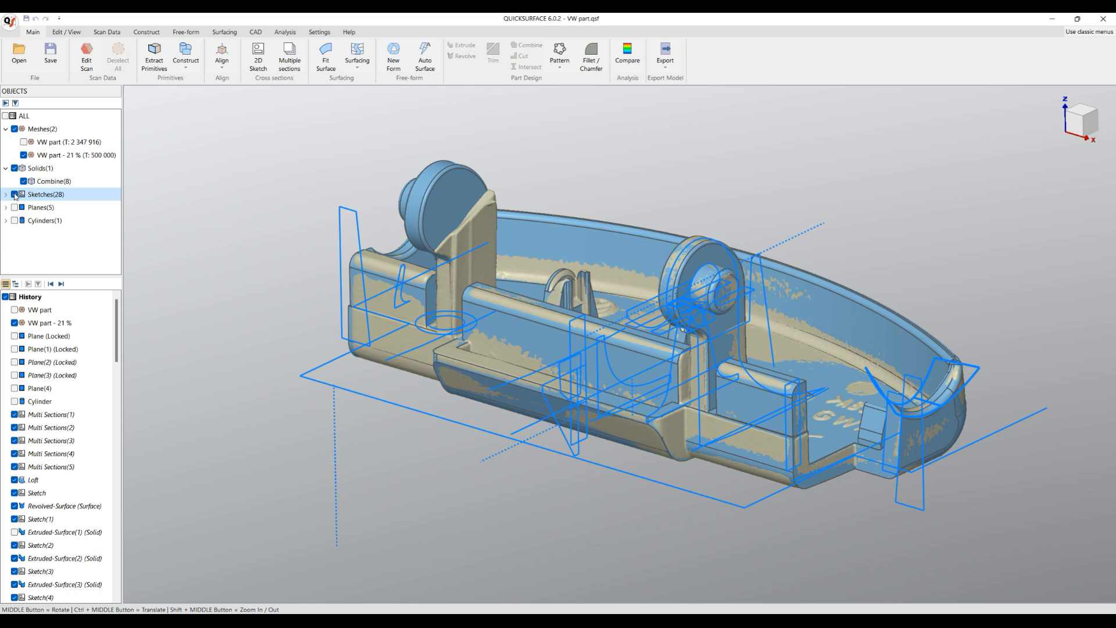
pyautogui.click(15, 195)
pyautogui.click(6, 194)
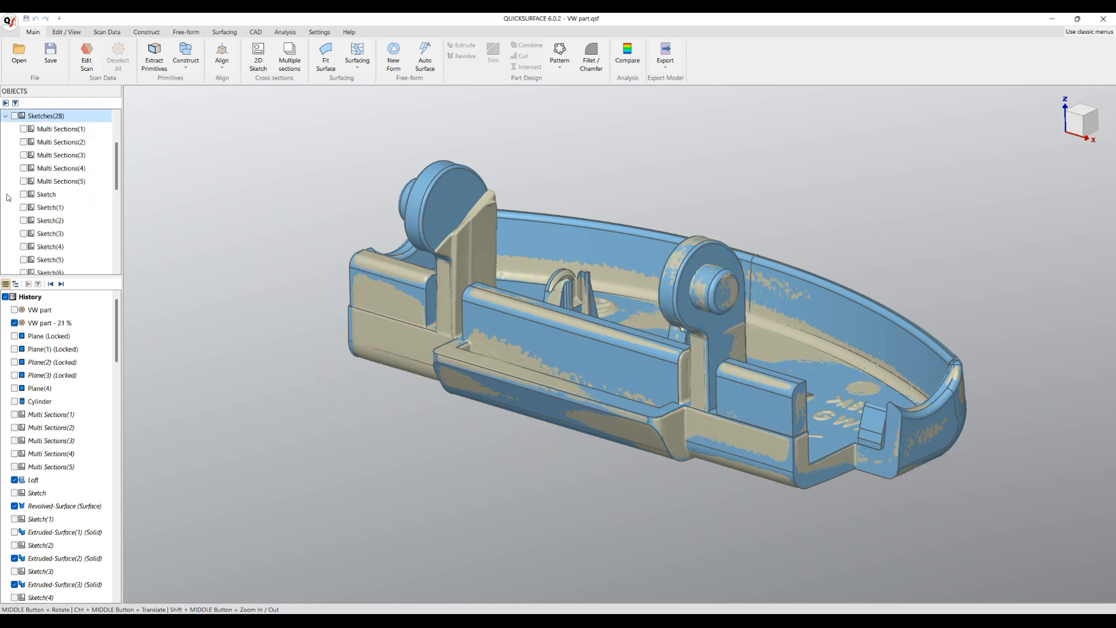
pyautogui.click(6, 117)
# Step: Hide all objects, show only the solid body, and take a closer look at it without the scan mesh
pyautogui.click(6, 116)
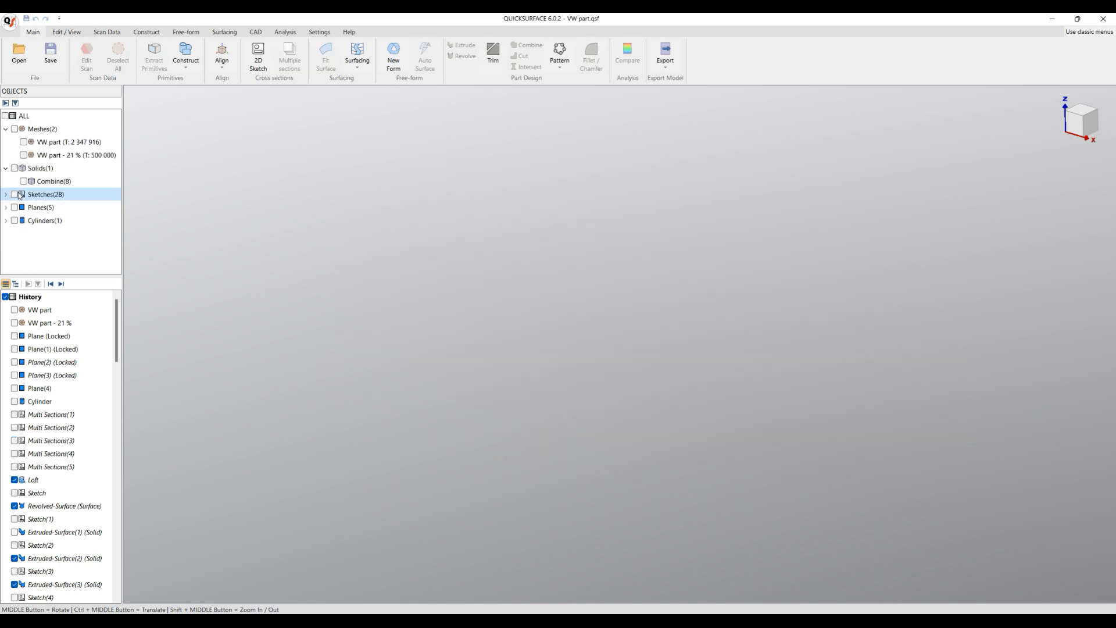
pyautogui.click(15, 169)
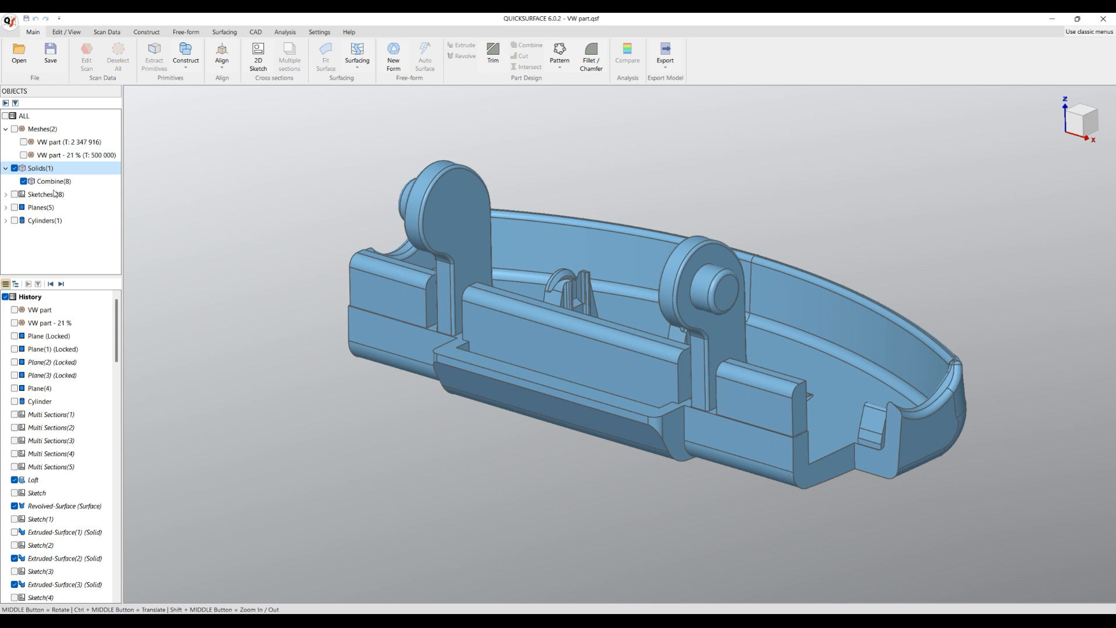
pyautogui.click(23, 155)
pyautogui.click(24, 155)
pyautogui.moveTo(578, 269); pyautogui.dragTo(555, 278, button='middle')
pyautogui.scroll(3, 555, 278)
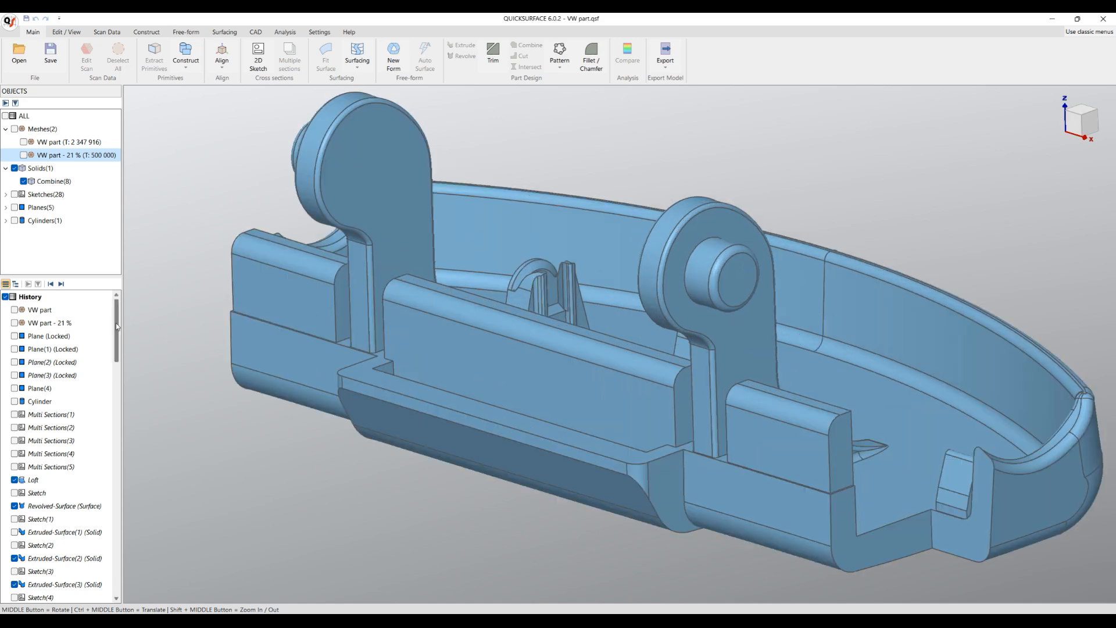
# Step: Inspect which source features the final Combine(8) feature at the end of the history is built from
pyautogui.moveTo(116, 326); pyautogui.dragTo(122, 581)
pyautogui.click(56, 572)
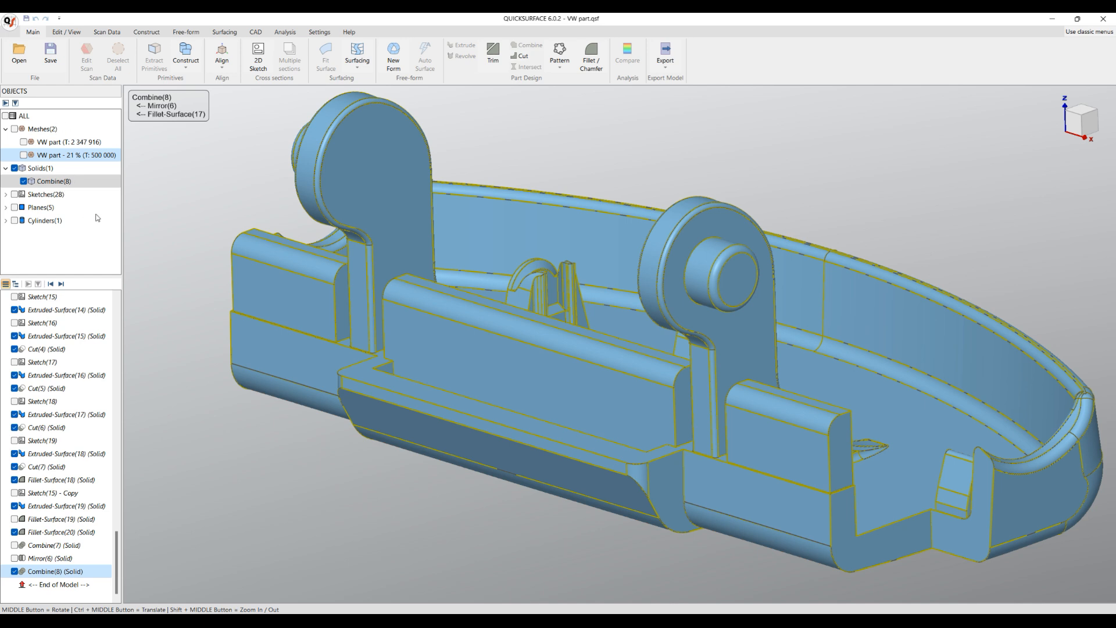
pyautogui.click(192, 246)
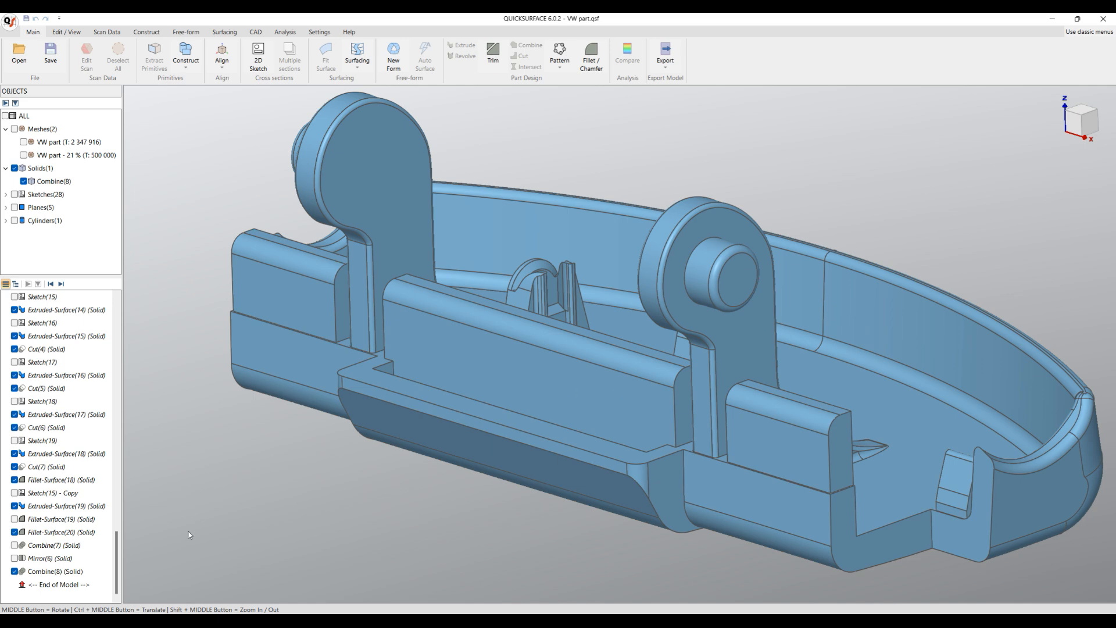
# Step: Show the VW part - 21 % mesh and roll the history back to directly after it
pyautogui.click(24, 156)
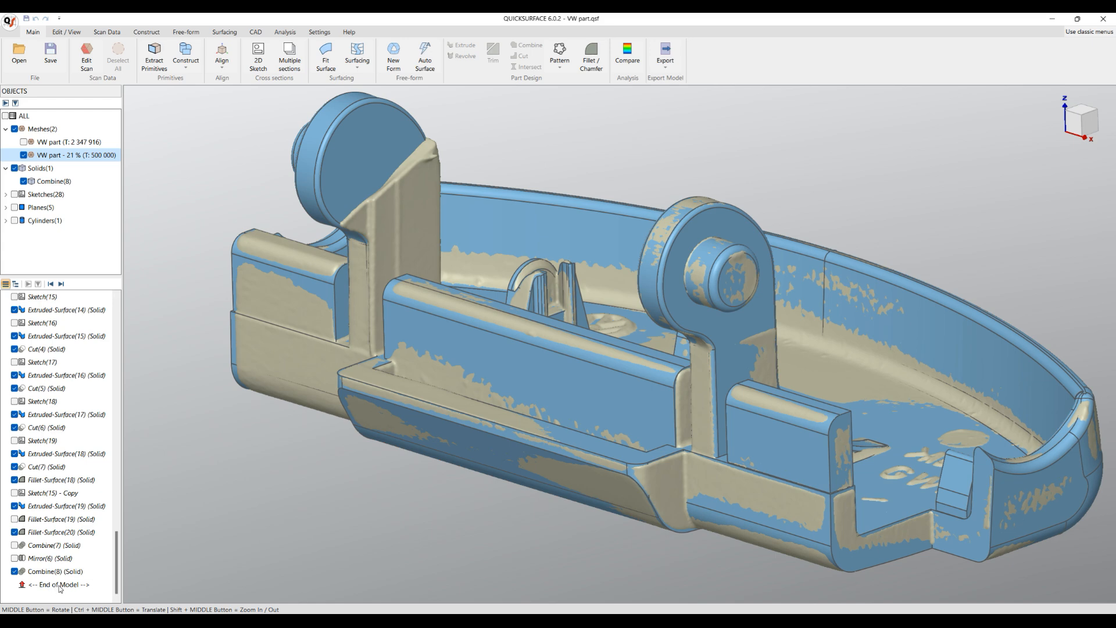
pyautogui.moveTo(62, 588)
pyautogui.mouseDown()
pyautogui.moveTo(67, 393)
pyautogui.moveTo(83, 296)
pyautogui.moveTo(85, 339)
pyautogui.mouseUp()
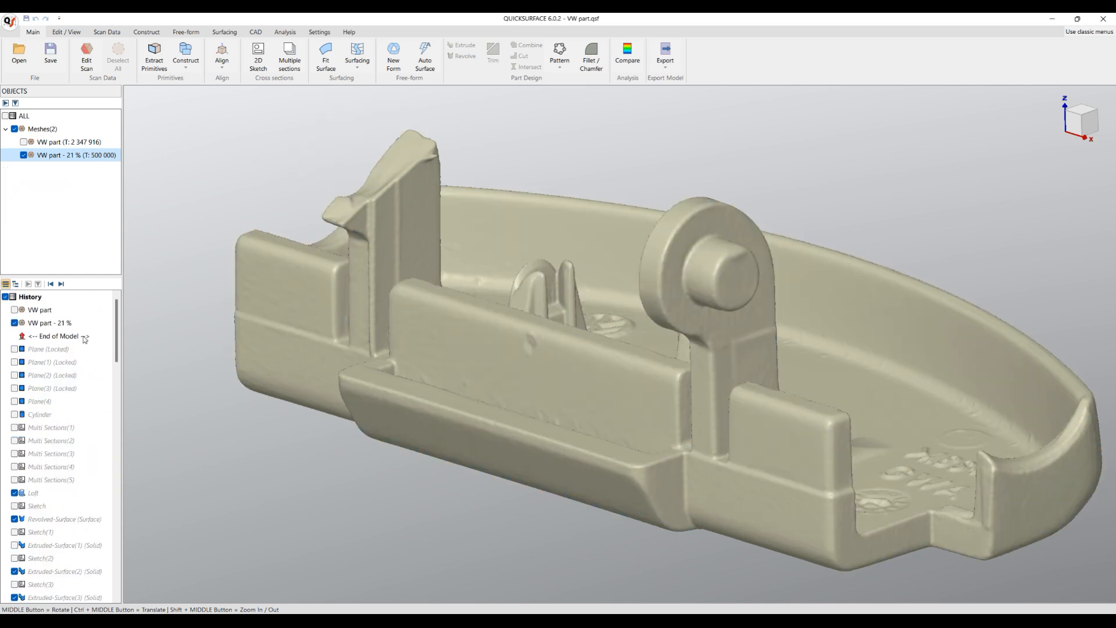
# Step: Advance the End of Model marker one feature at a time to just after Plane(3), examining each added plane
pyautogui.click(60, 284)
pyautogui.click(60, 285)
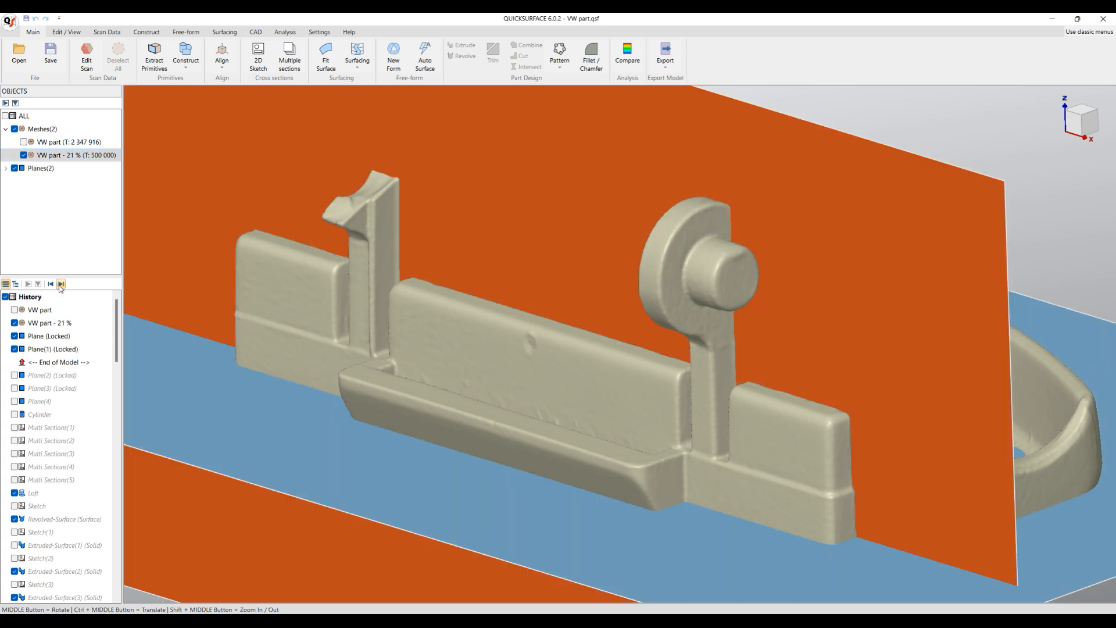
pyautogui.click(59, 286)
pyautogui.scroll(-6, 529, 341)
pyautogui.moveTo(601, 433); pyautogui.dragTo(455, 446, button='middle')
pyautogui.moveTo(809, 468); pyautogui.dragTo(517, 459, button='middle')
pyautogui.scroll(2, 528, 367)
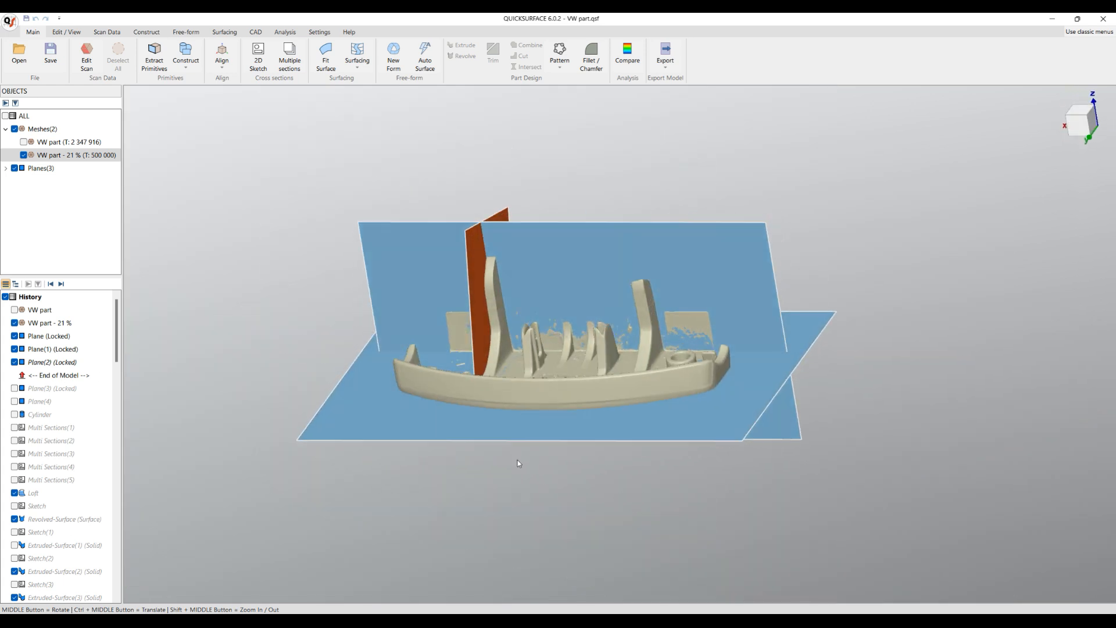
pyautogui.click(61, 284)
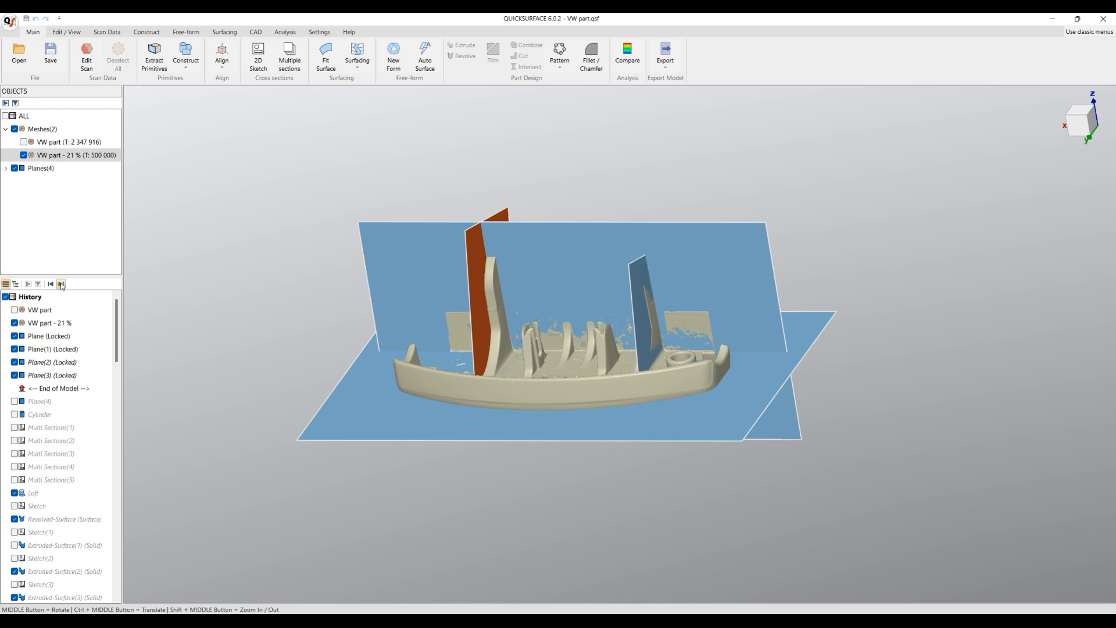
pyautogui.moveTo(657, 424); pyautogui.dragTo(651, 483, button='middle')
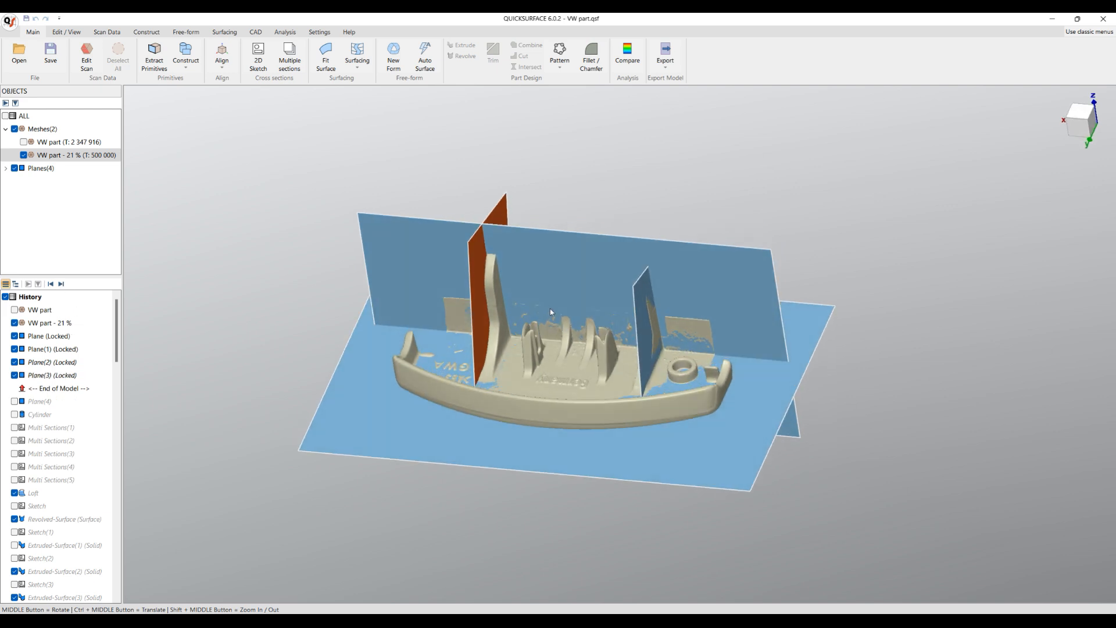
pyautogui.scroll(3, 549, 305)
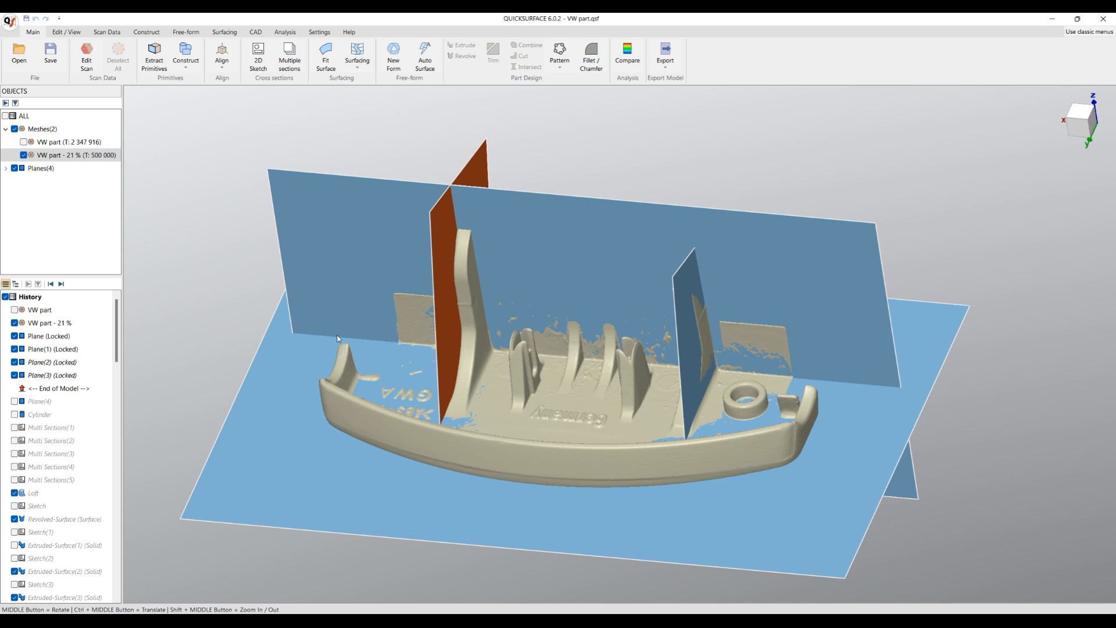
# Step: Place the End of Model marker at the end of the history and hide all planes
pyautogui.rightClick(60, 389)
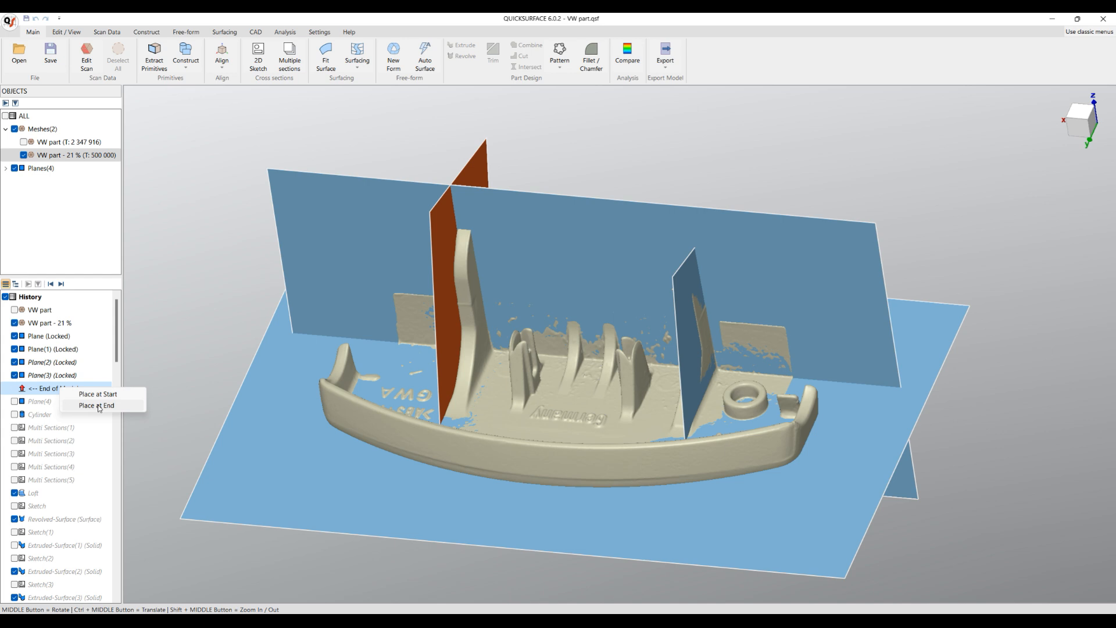
pyautogui.click(98, 405)
pyautogui.moveTo(296, 412); pyautogui.dragTo(360, 370, button='middle')
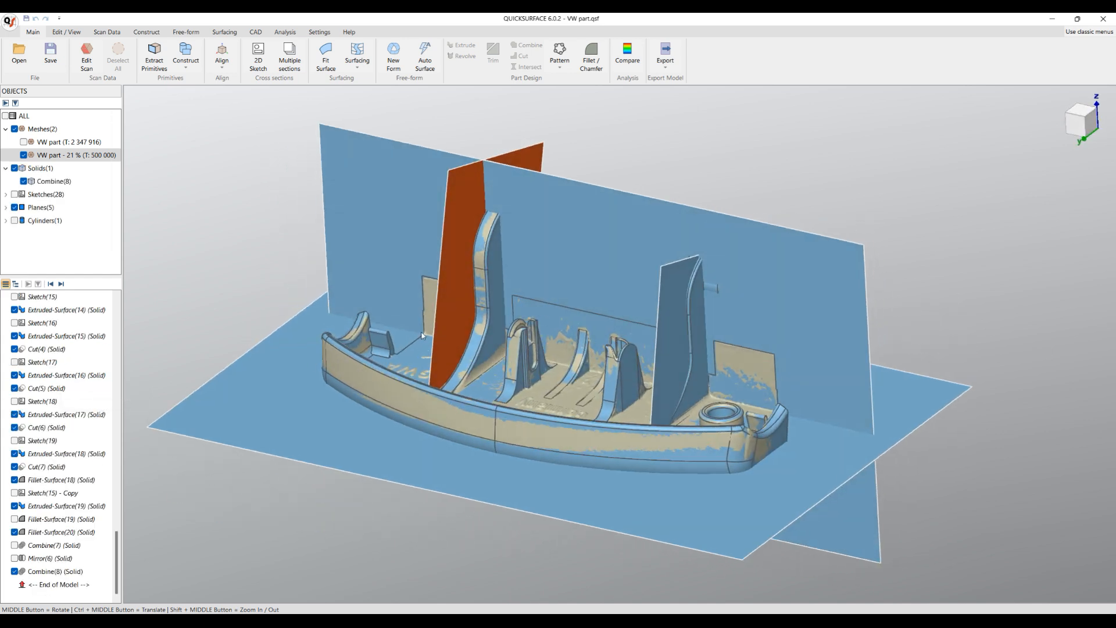
pyautogui.click(14, 208)
pyautogui.moveTo(683, 436); pyautogui.dragTo(909, 437, button='middle')
pyautogui.moveTo(267, 344); pyautogui.dragTo(291, 310, button='middle')
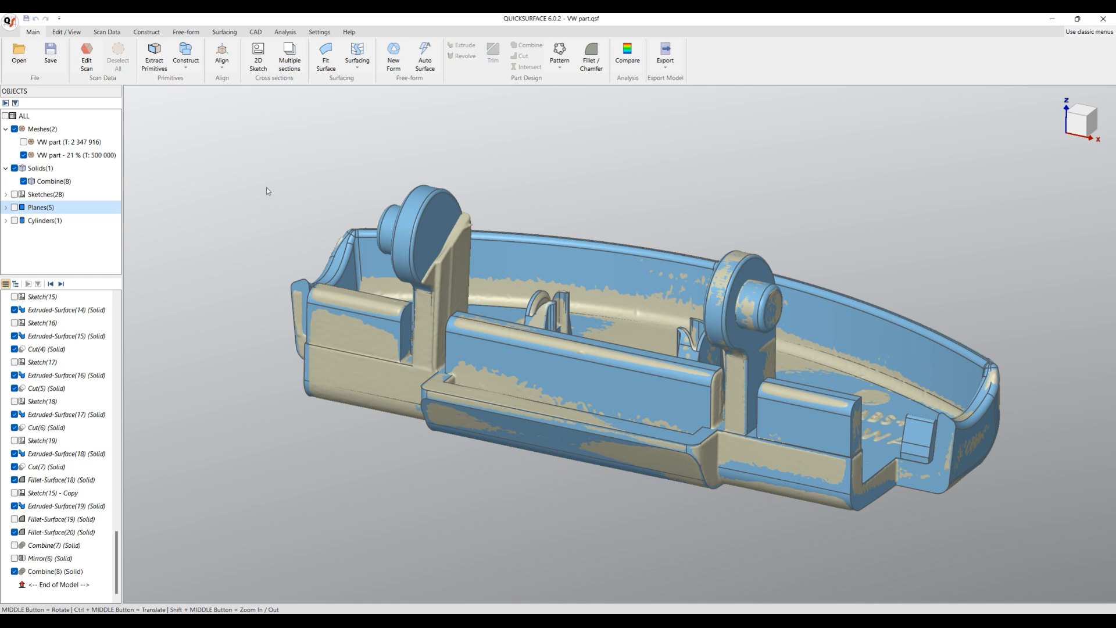
# Step: Display the scan data tools and hide the solid body, leaving only the reduced scan mesh in view
pyautogui.click(106, 33)
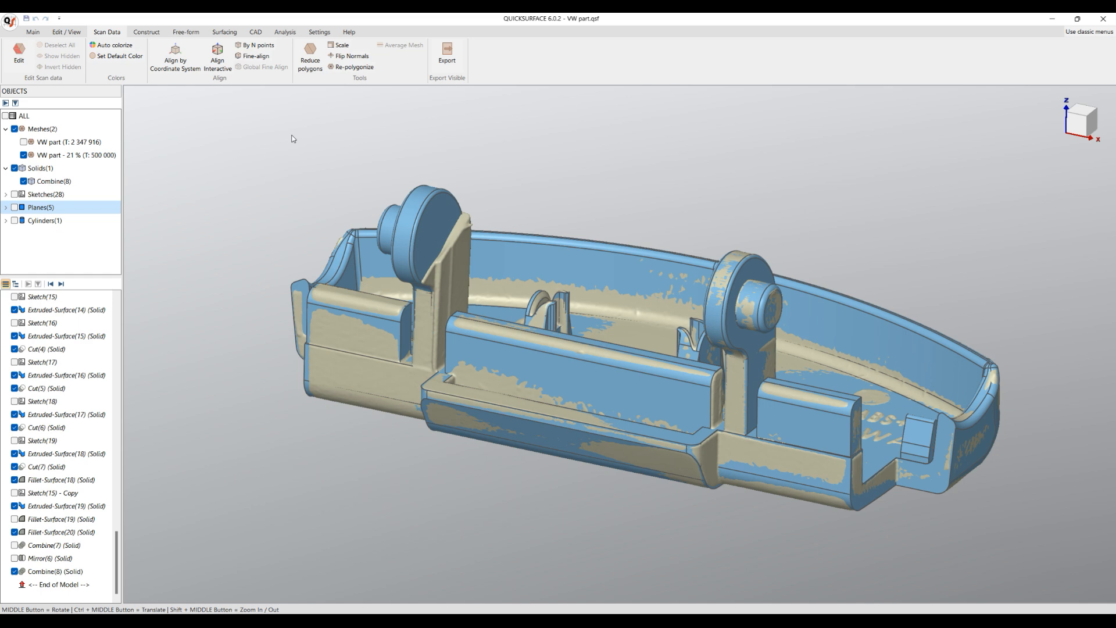
pyautogui.click(15, 168)
pyautogui.scroll(3, 615, 357)
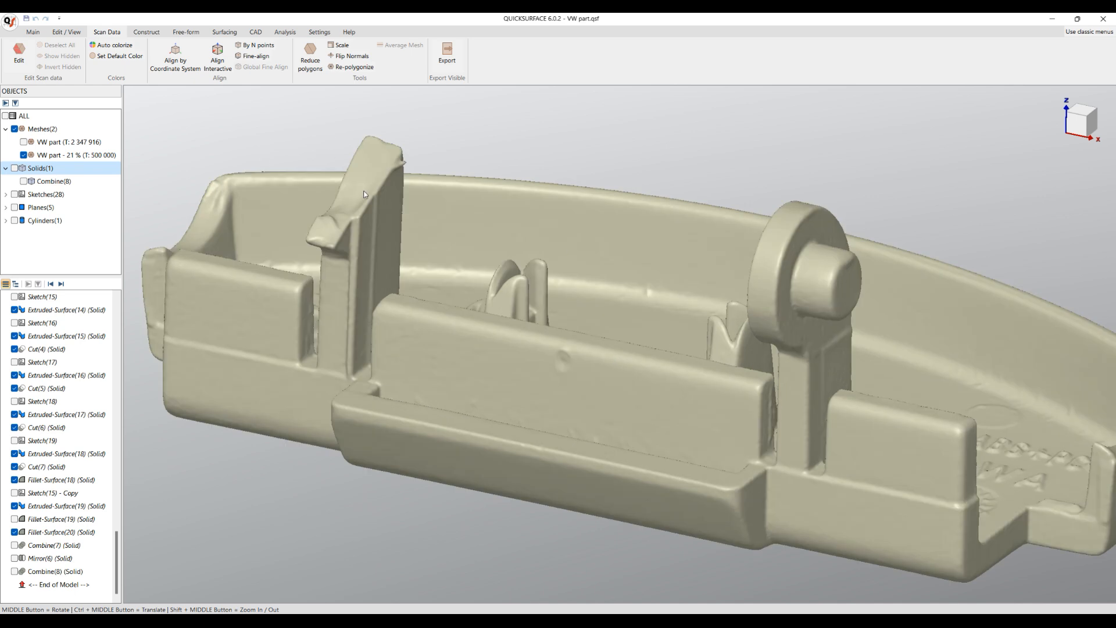
pyautogui.scroll(-3, 422, 331)
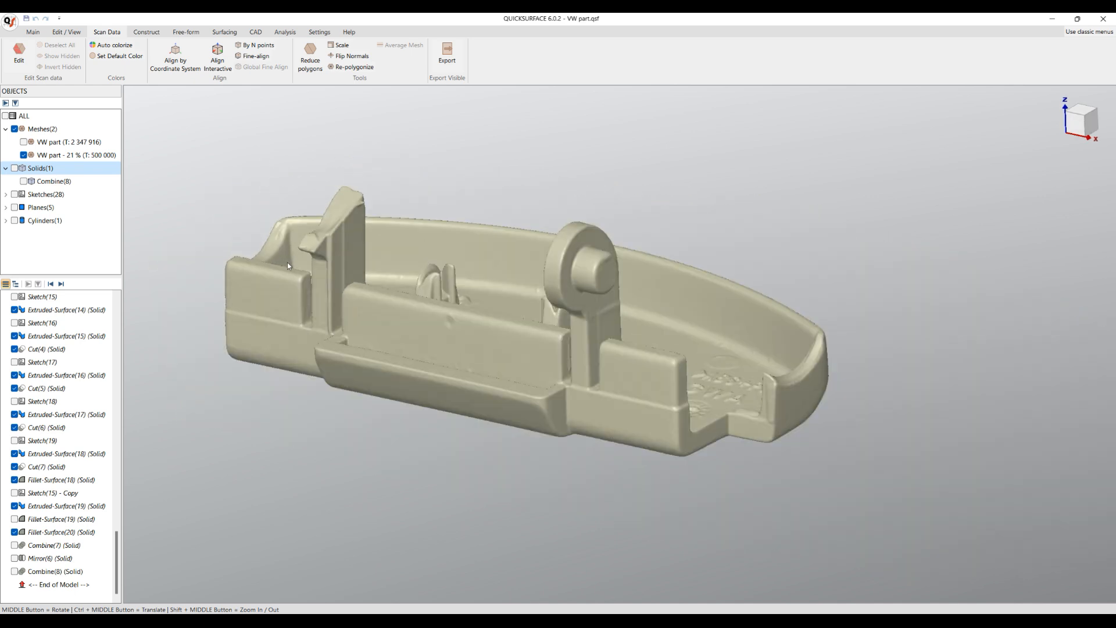
pyautogui.scroll(3, 297, 285)
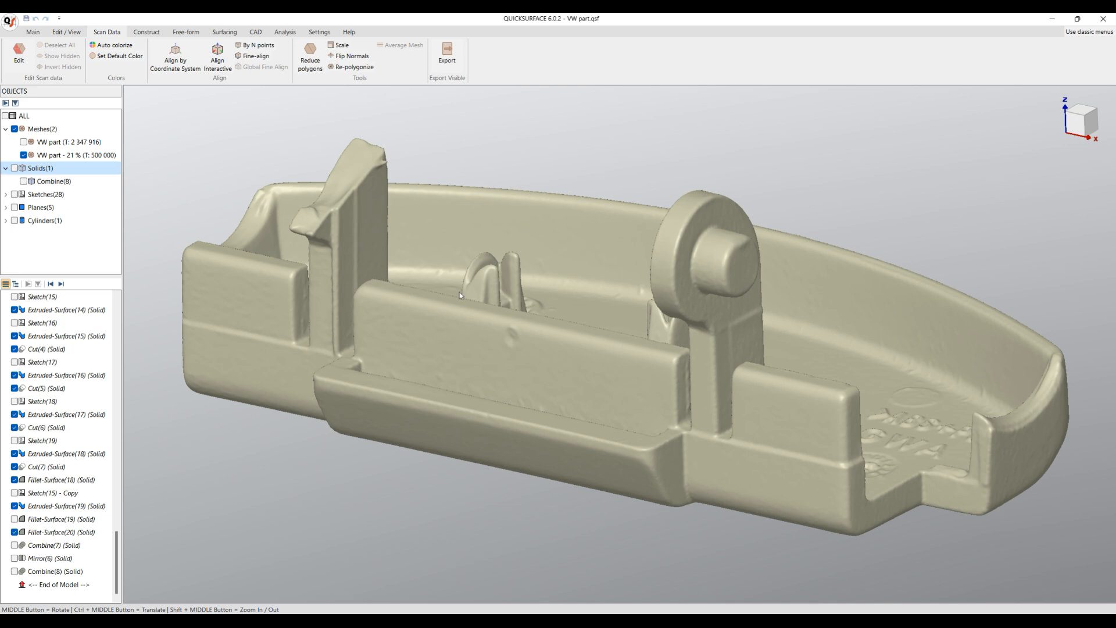
# Step: Look through the Construct, Surfacing and Analysis tools and examine the flat outer side of the mesh
pyautogui.click(148, 32)
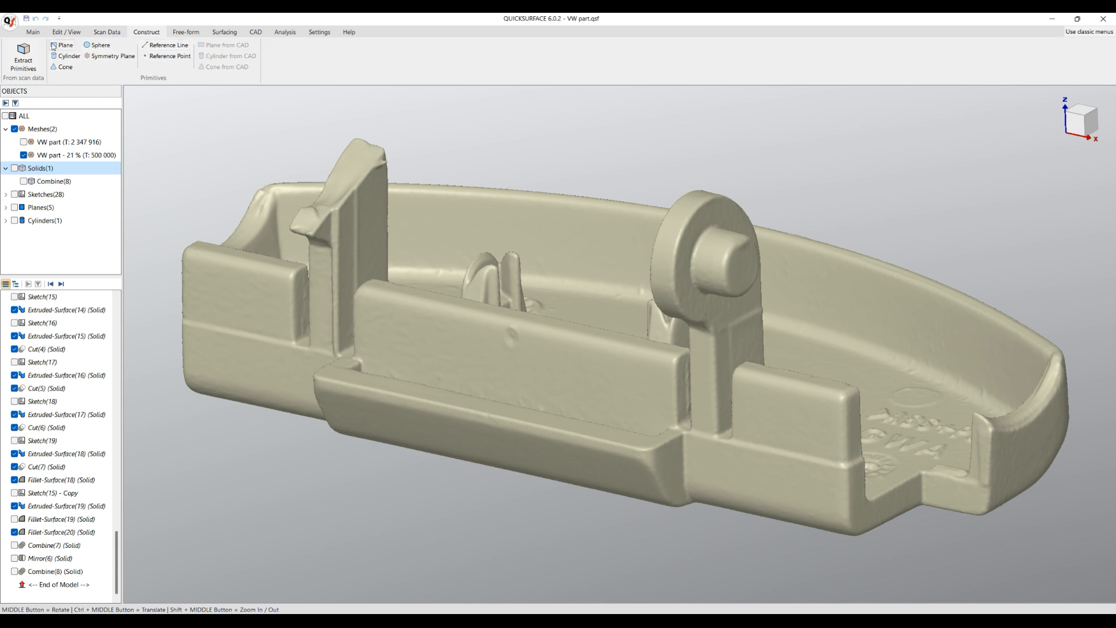
pyautogui.click(225, 33)
pyautogui.moveTo(412, 309); pyautogui.dragTo(580, 214, button='middle')
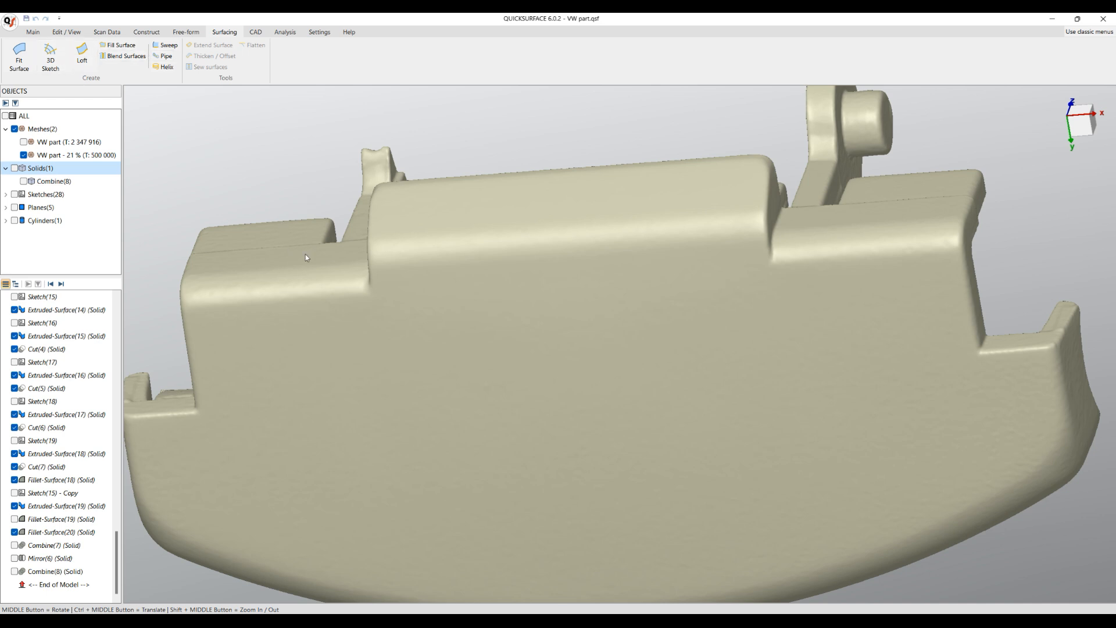
pyautogui.scroll(-4, 305, 253)
pyautogui.scroll(3, 451, 277)
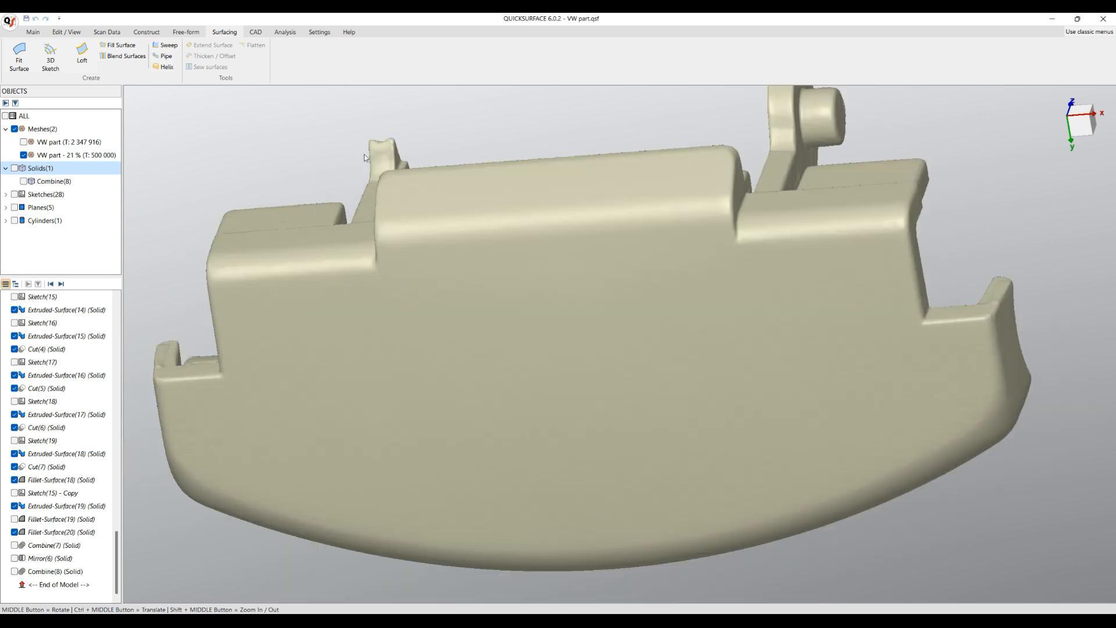
pyautogui.click(285, 32)
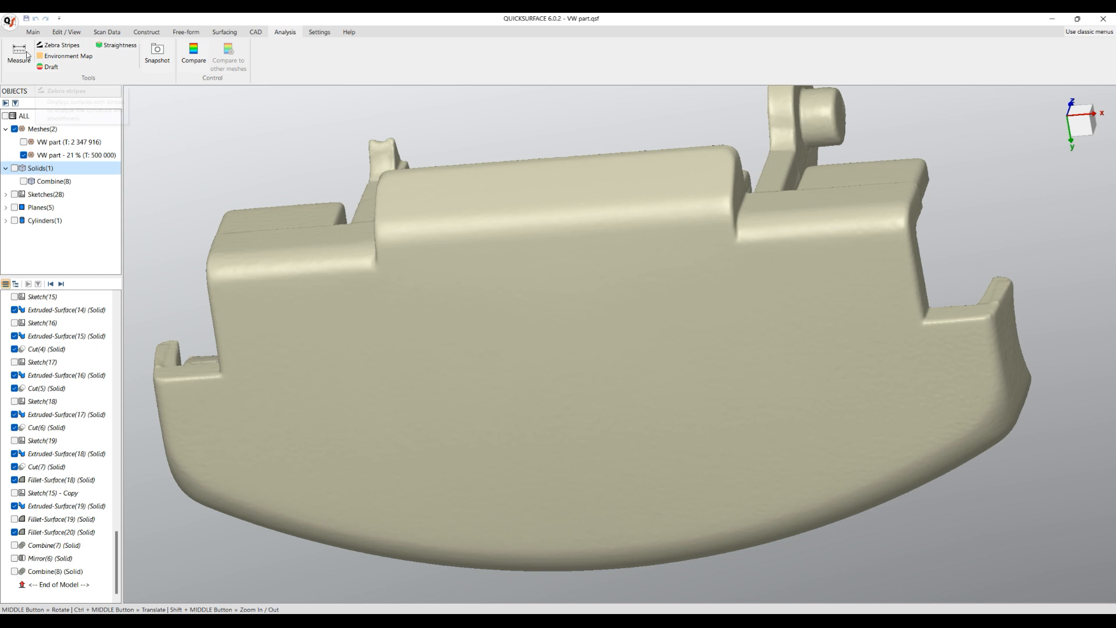
pyautogui.scroll(-5, 223, 196)
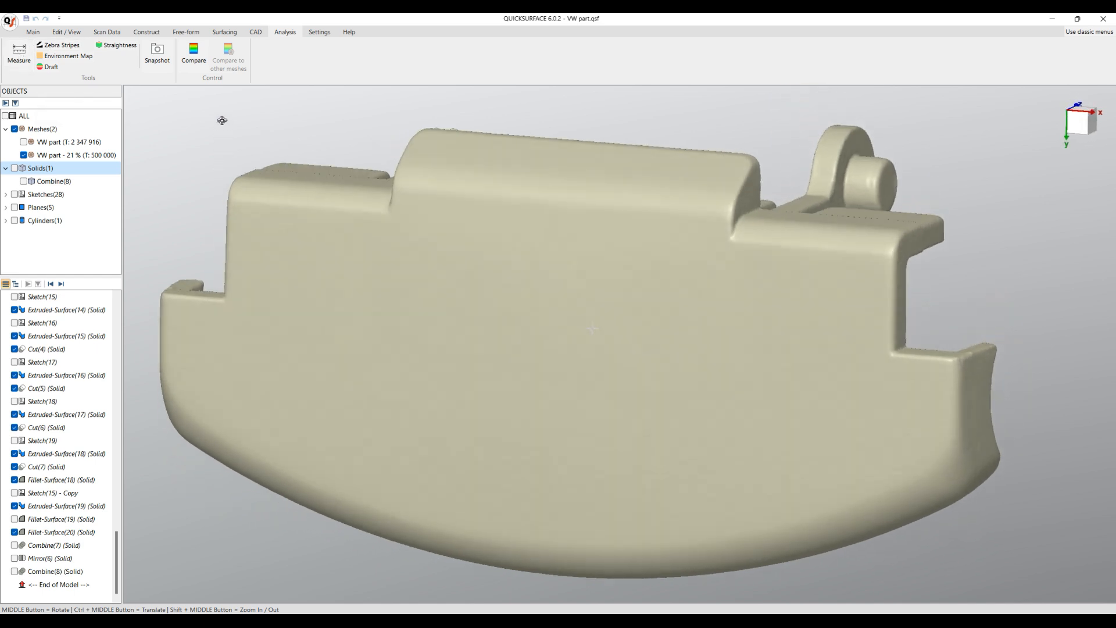
pyautogui.moveTo(221, 120); pyautogui.dragTo(408, 363, button='middle')
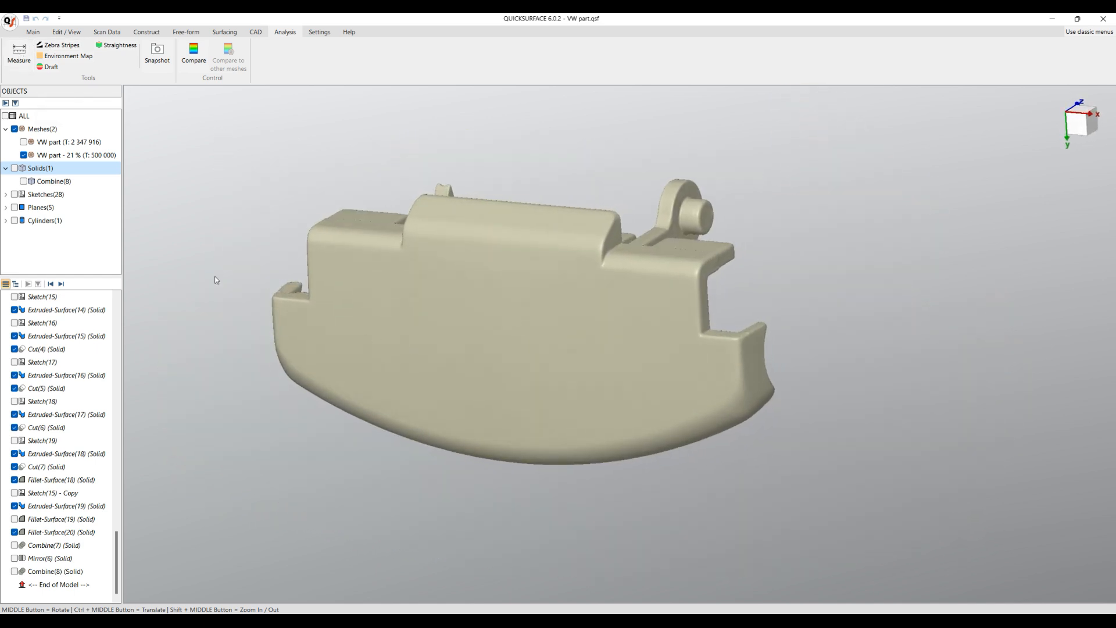
pyautogui.scroll(3, 201, 272)
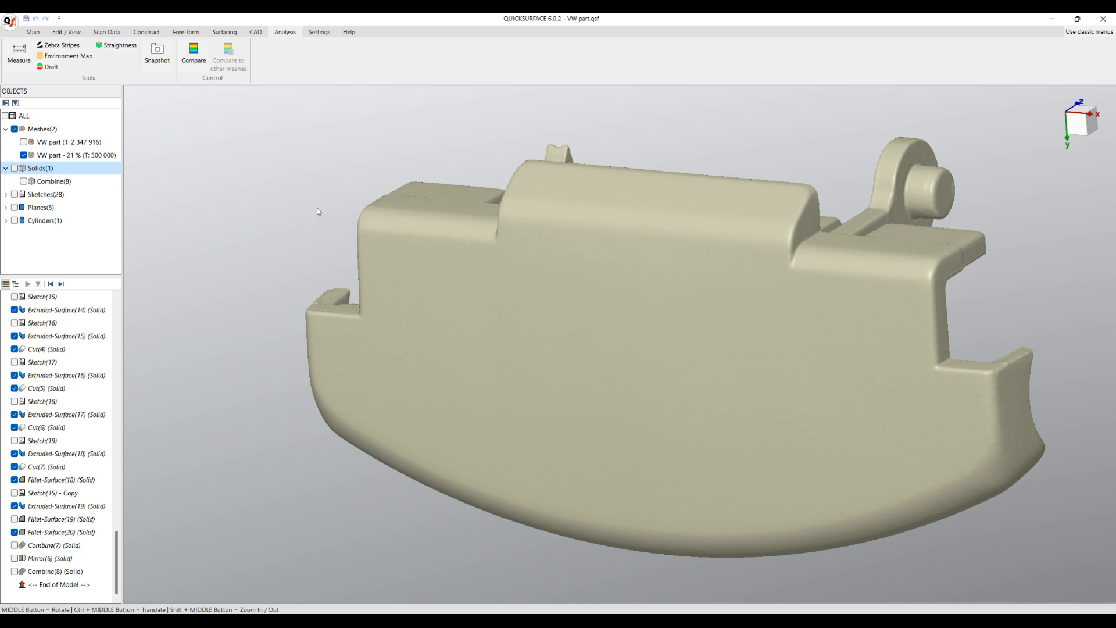
# Step: Set the application look to Dark in the workspace options and acknowledge the restart notice
pyautogui.click(314, 33)
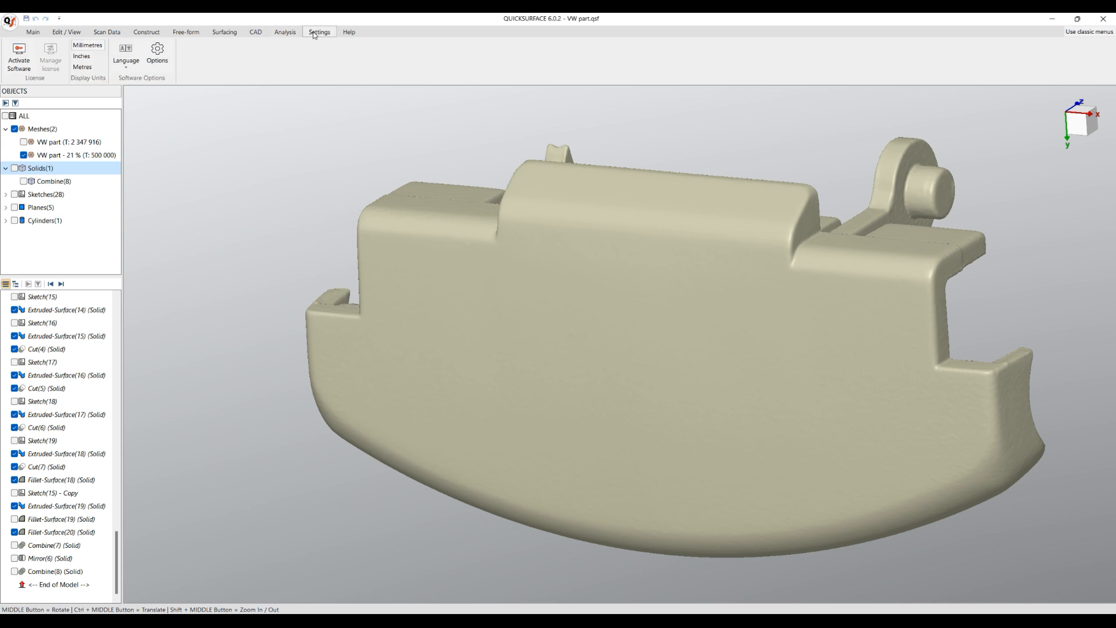
pyautogui.click(158, 58)
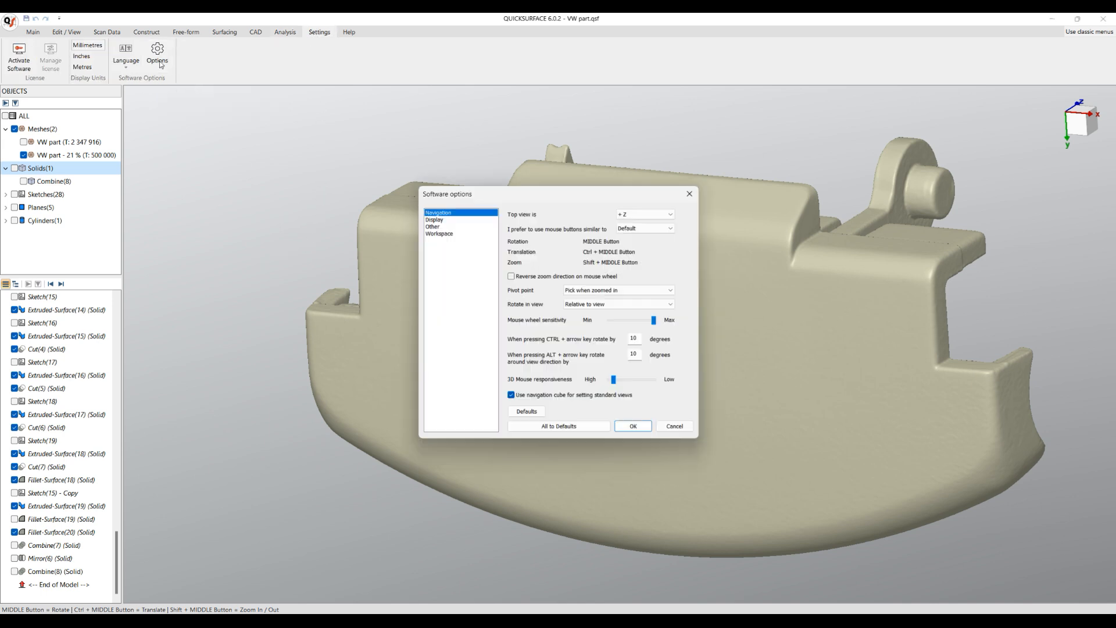
pyautogui.click(450, 235)
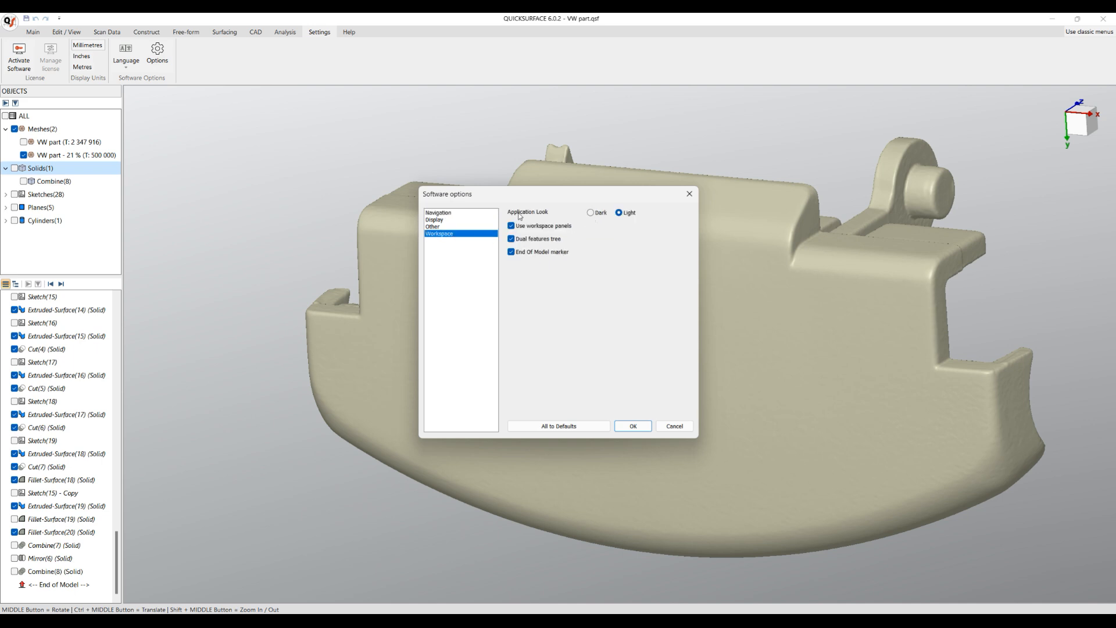
pyautogui.click(601, 214)
pyautogui.click(639, 428)
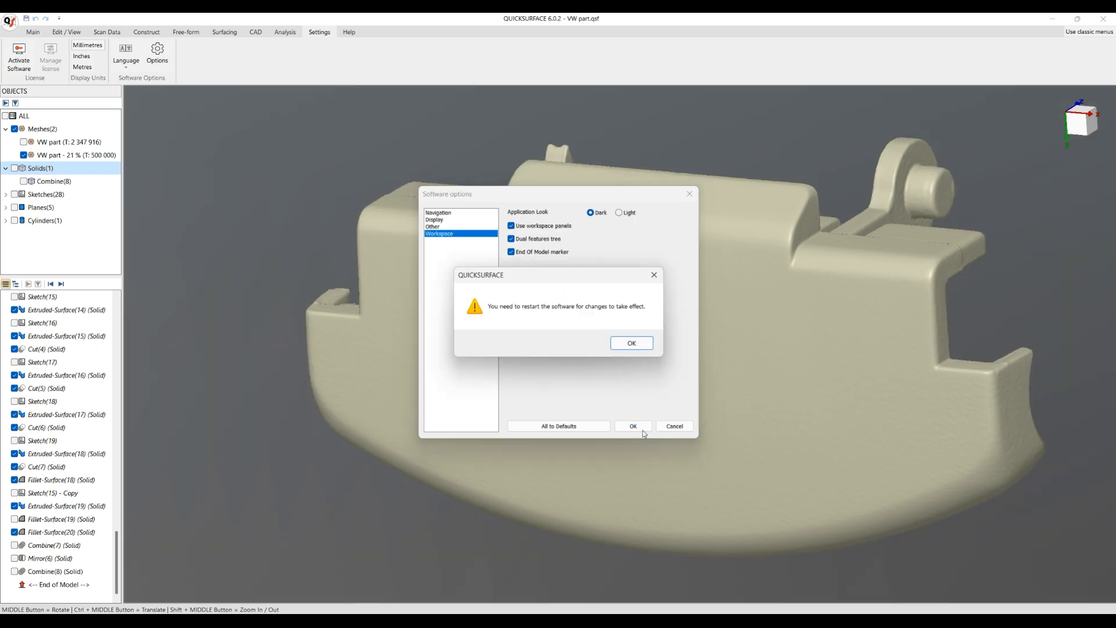
pyautogui.click(636, 343)
# Step: Restart QUICKSURFACE without saving changes to the project and reopen the recent file VW part.qsf
pyautogui.click(1098, 18)
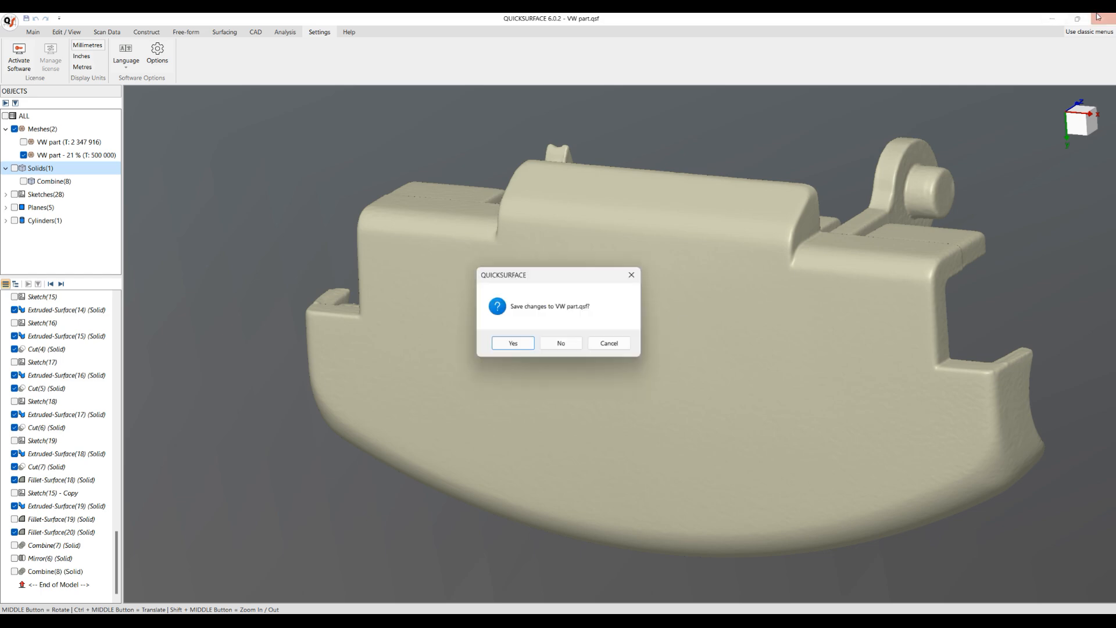
pyautogui.click(559, 344)
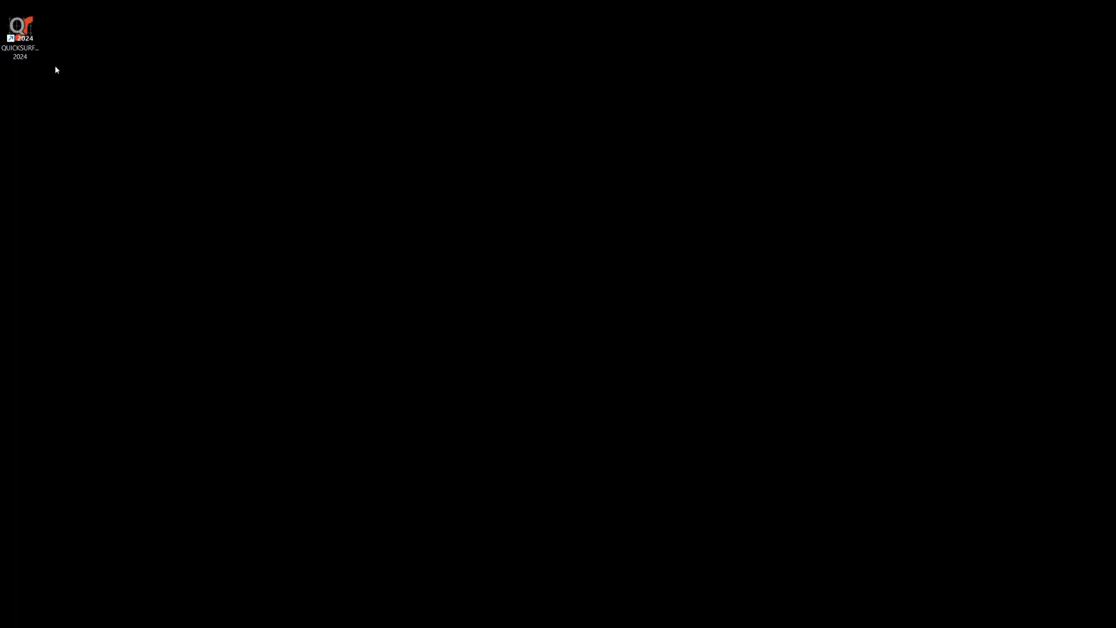
pyautogui.doubleClick(18, 37)
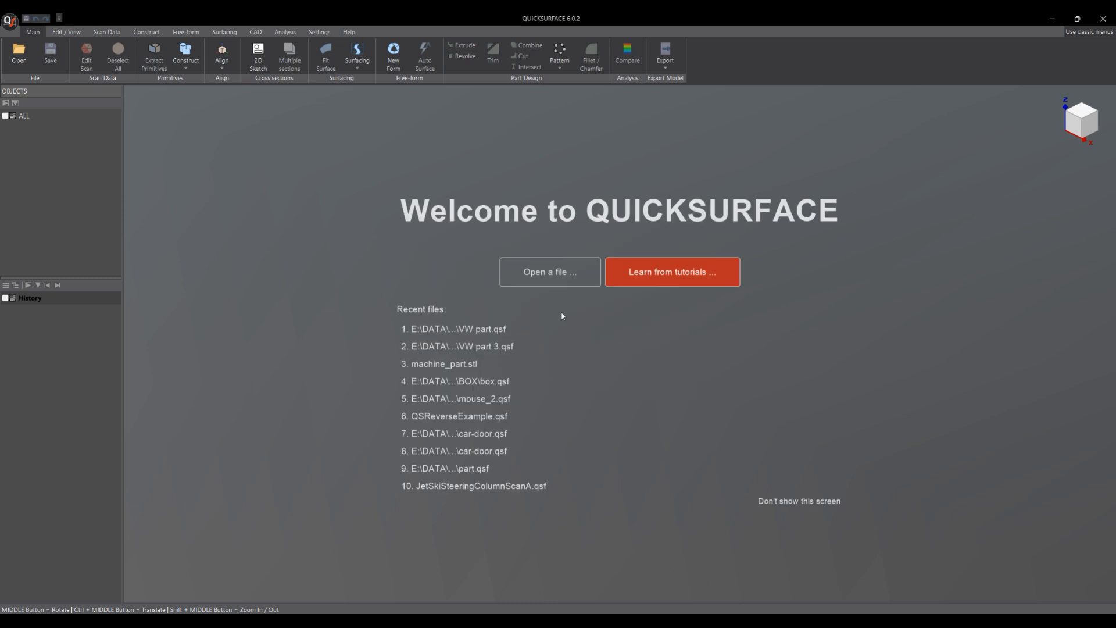
pyautogui.click(484, 330)
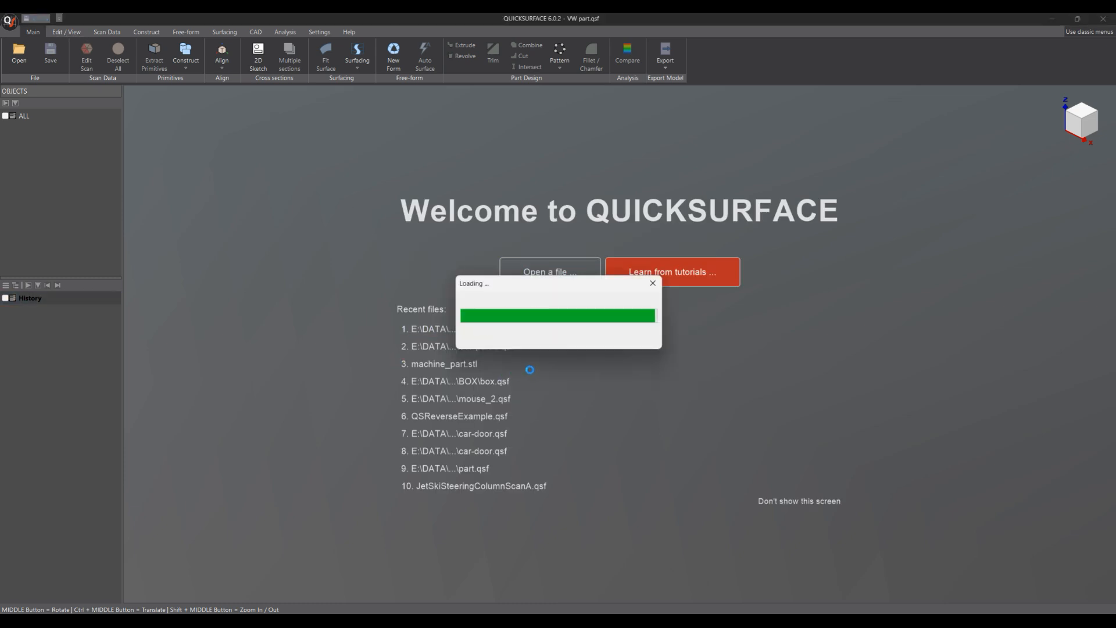
# Step: Examine the VW part's solid and mesh from inside and along its curved outer wall in the dark look
pyautogui.moveTo(520, 398); pyautogui.dragTo(500, 400, button='middle')
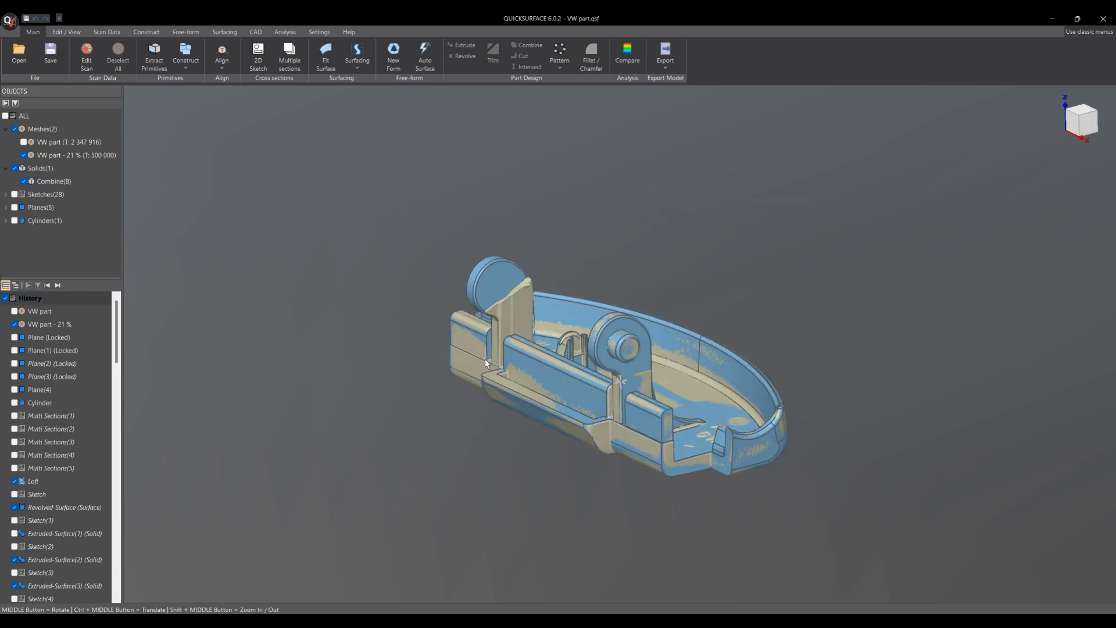
pyautogui.scroll(5, 482, 401)
pyautogui.moveTo(407, 349); pyautogui.dragTo(415, 495, button='middle')
pyautogui.scroll(-6, 274, 432)
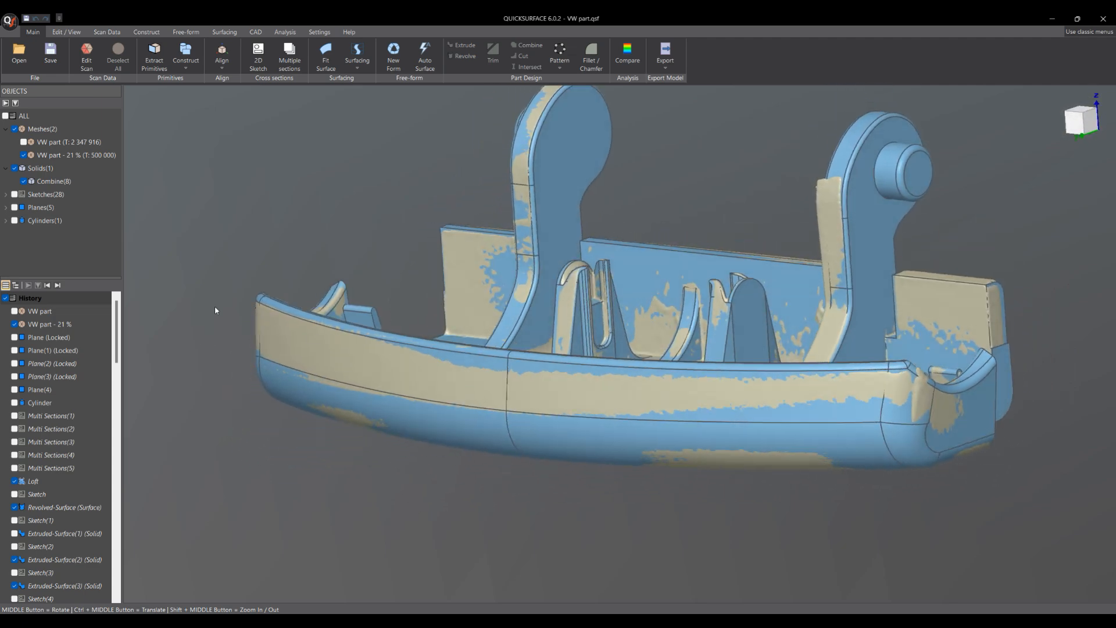
pyautogui.scroll(3, 565, 446)
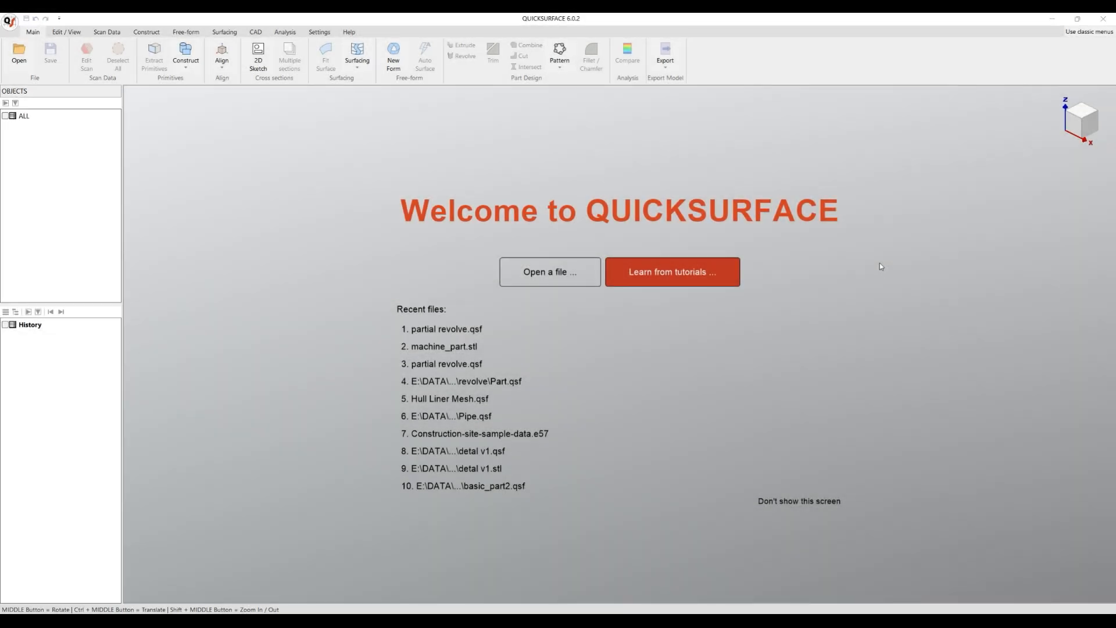
# Step: Open Construction-site-sample-data.e57 from the Navvis folder under E57 File format, with model units in metres and no sampling
pyautogui.click(567, 273)
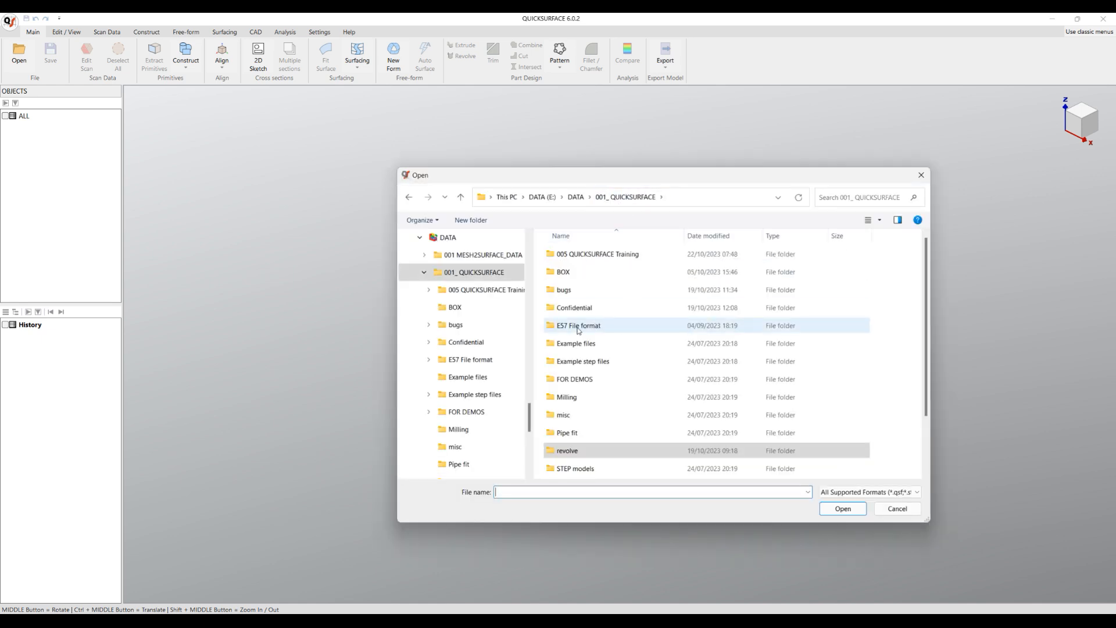
pyautogui.doubleClick(580, 327)
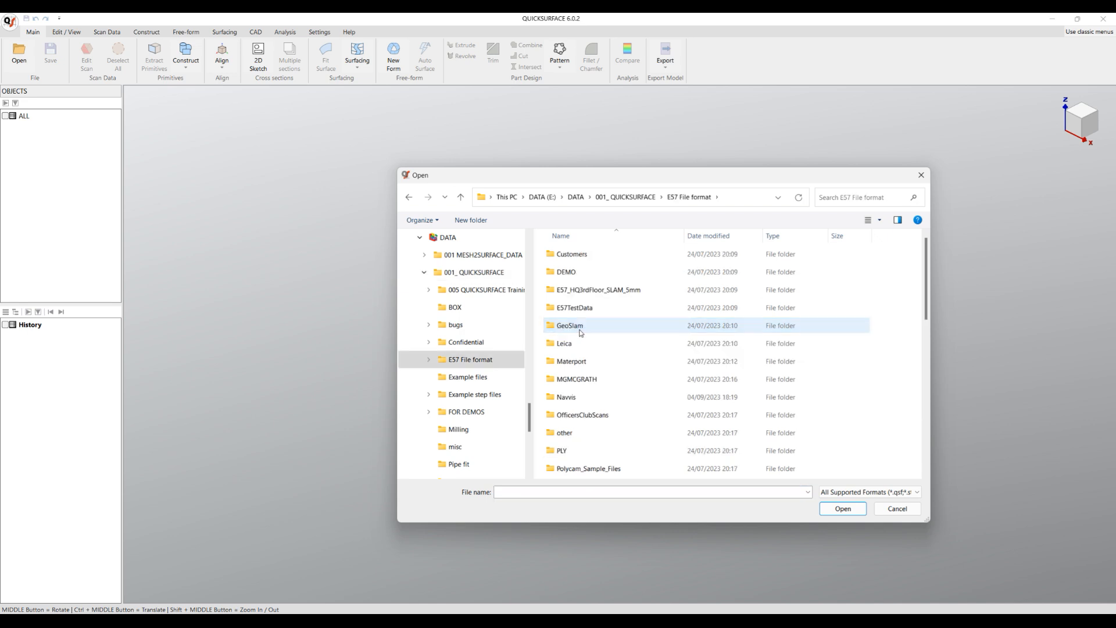
pyautogui.doubleClick(571, 397)
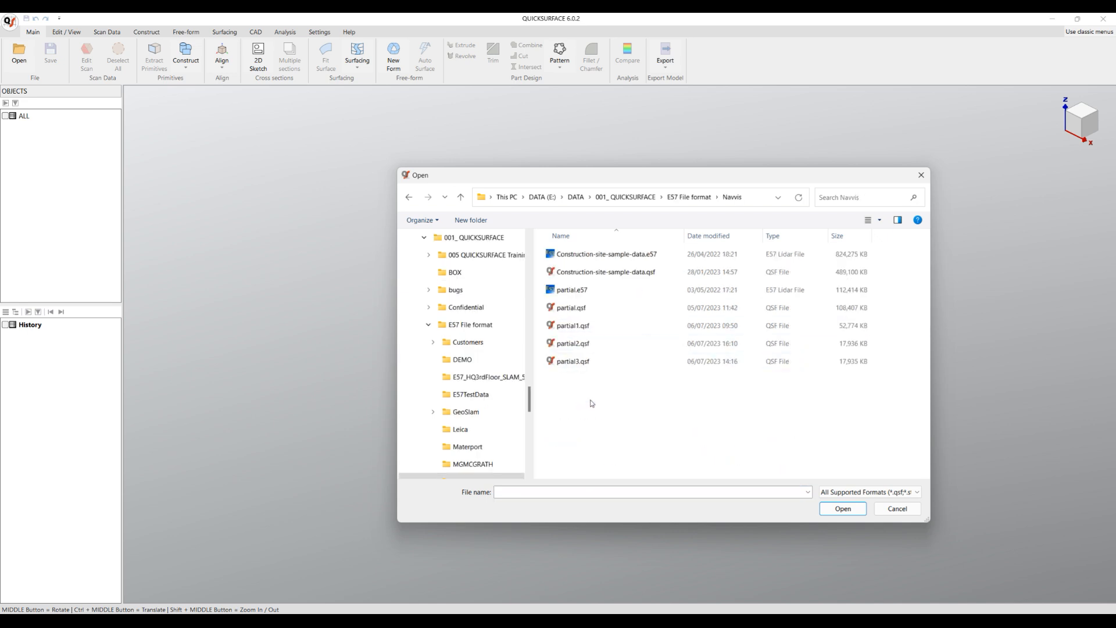
pyautogui.click(633, 254)
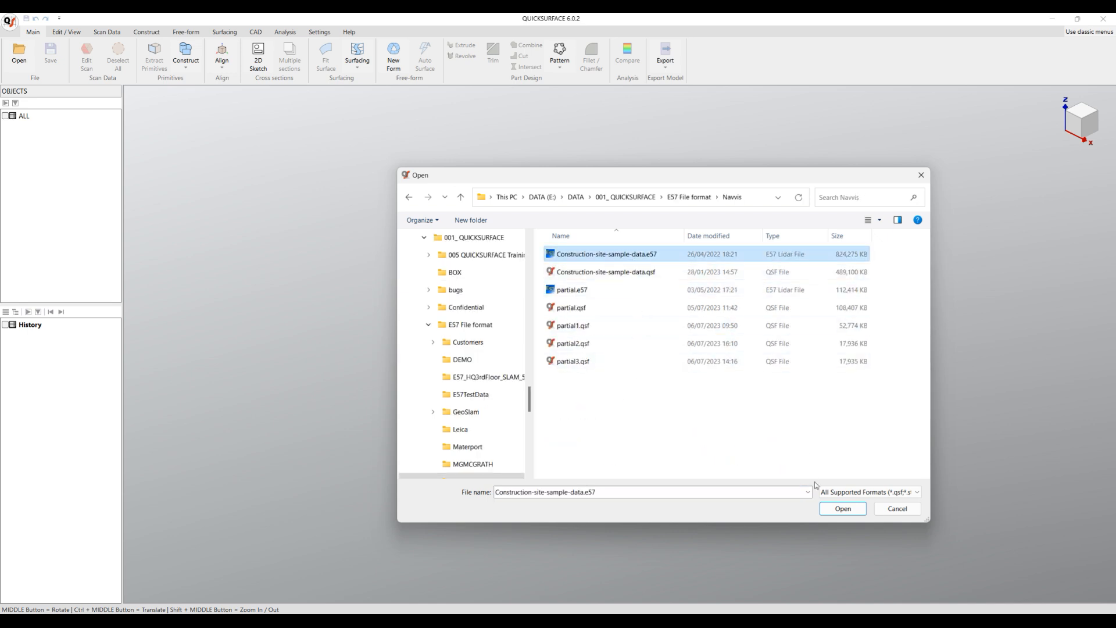
pyautogui.click(843, 509)
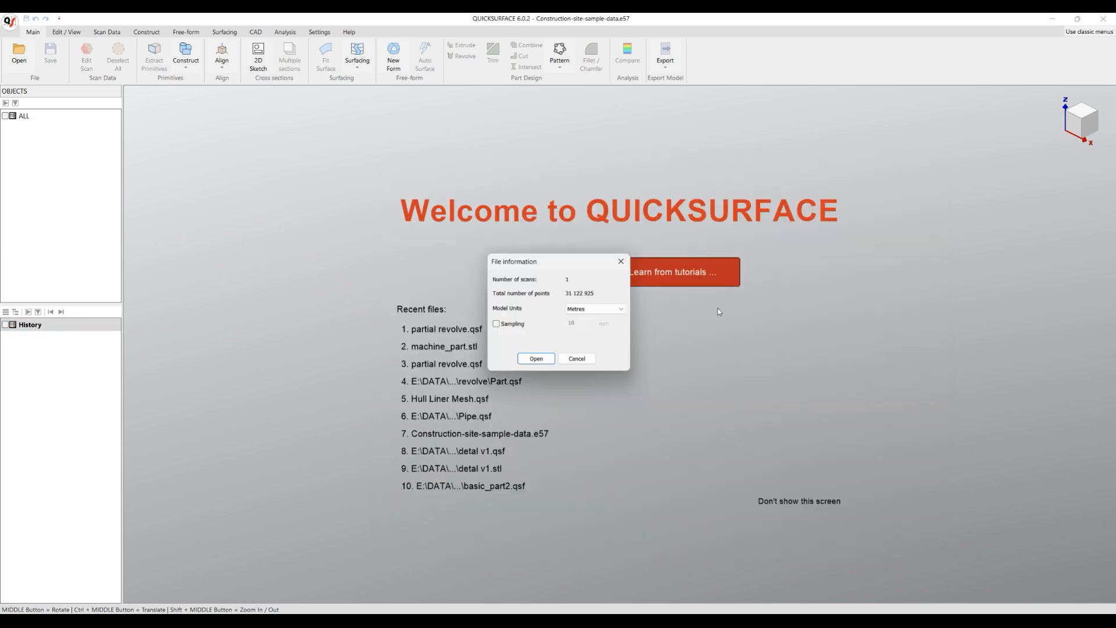
pyautogui.click(536, 359)
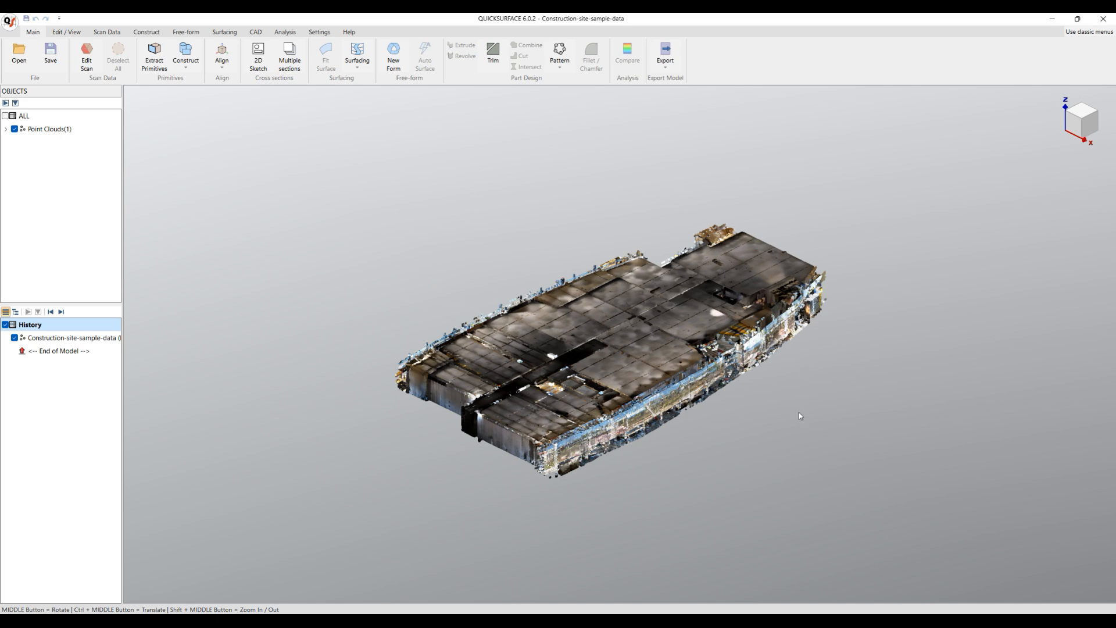
# Step: Examine the construction site point cloud, from the roof slabs and scaffolded facade to the overall building
pyautogui.scroll(5, 596, 447)
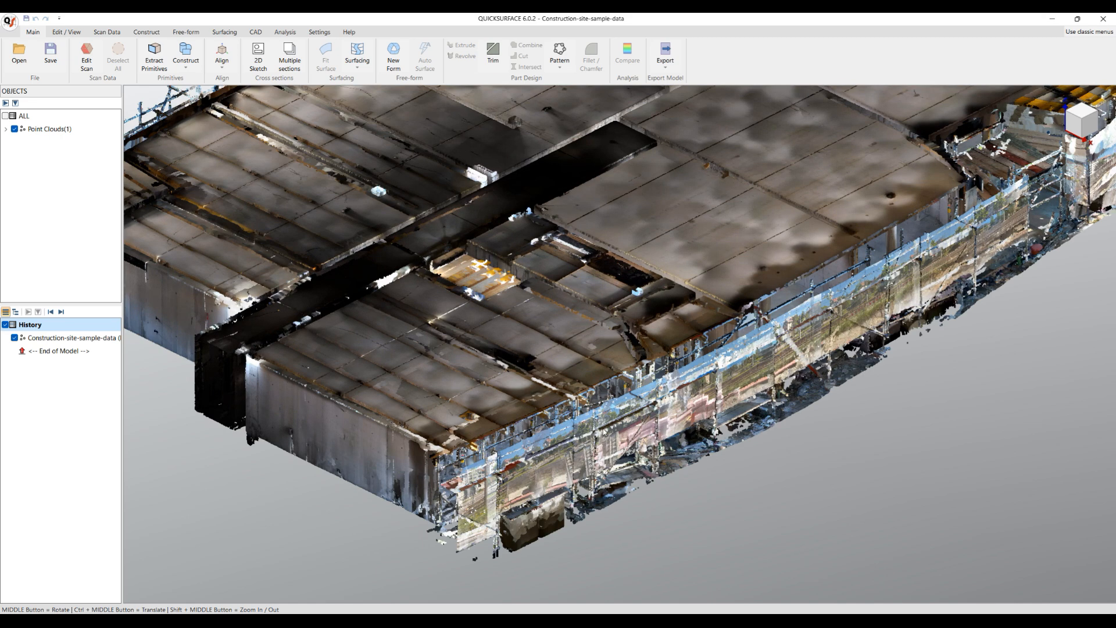
pyautogui.moveTo(548, 409); pyautogui.dragTo(571, 341, button='middle')
pyautogui.scroll(6, 631, 355)
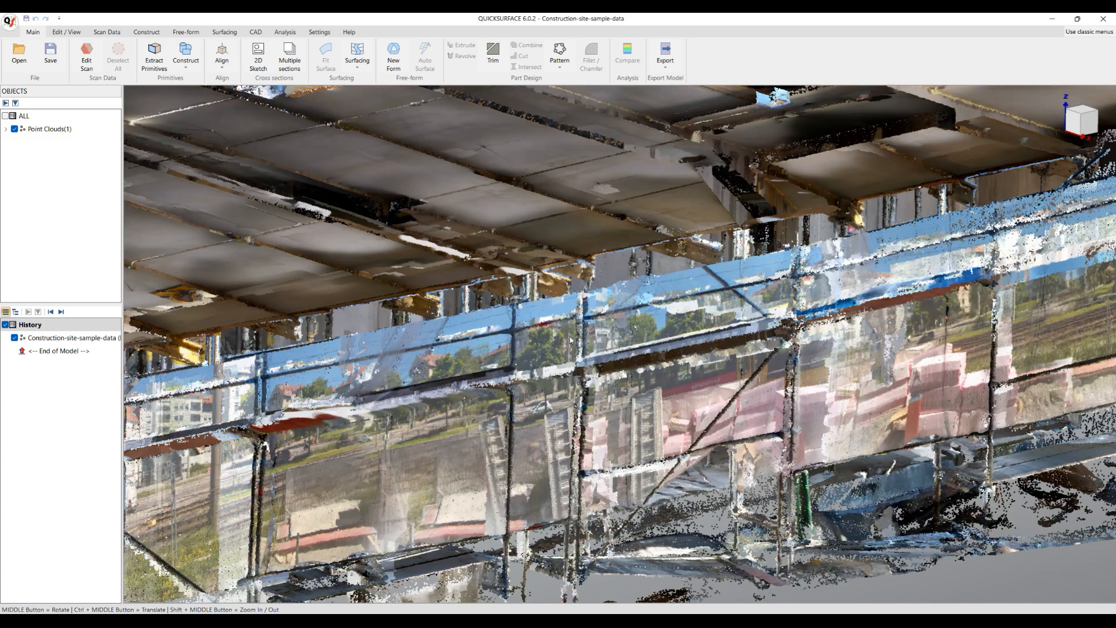
pyautogui.scroll(-10, 659, 376)
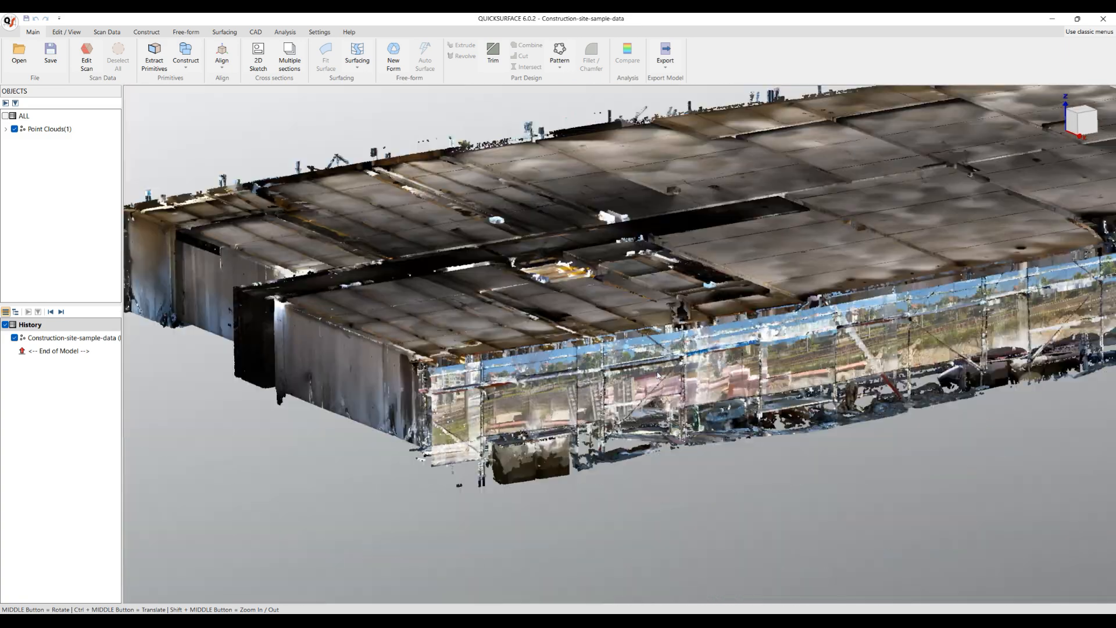
pyautogui.scroll(-3, 656, 379)
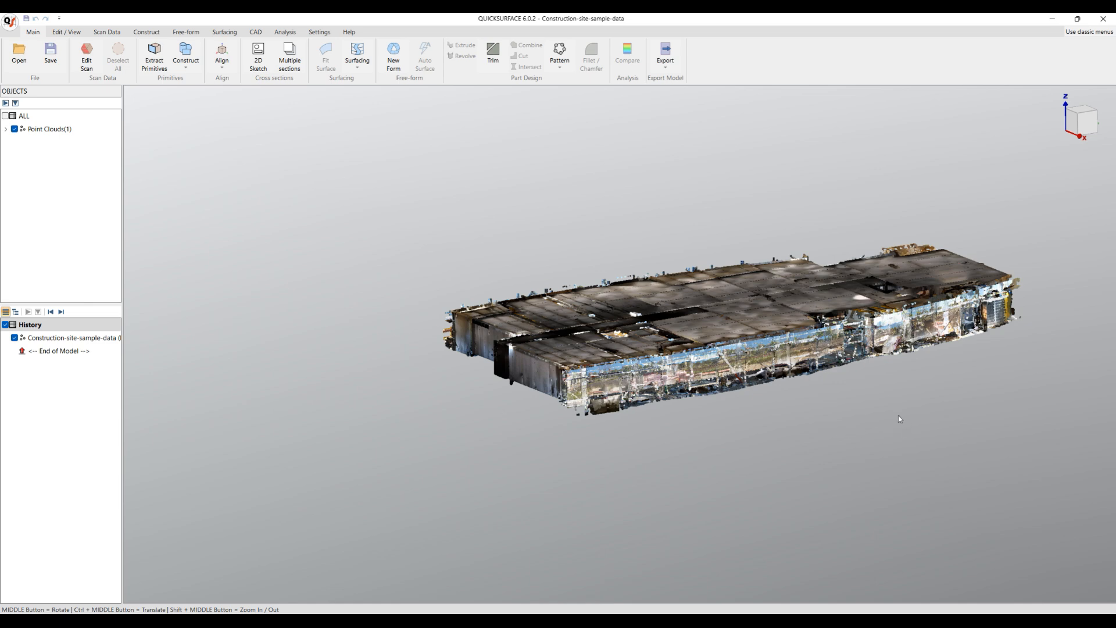
pyautogui.moveTo(712, 395); pyautogui.dragTo(776, 419, button='middle')
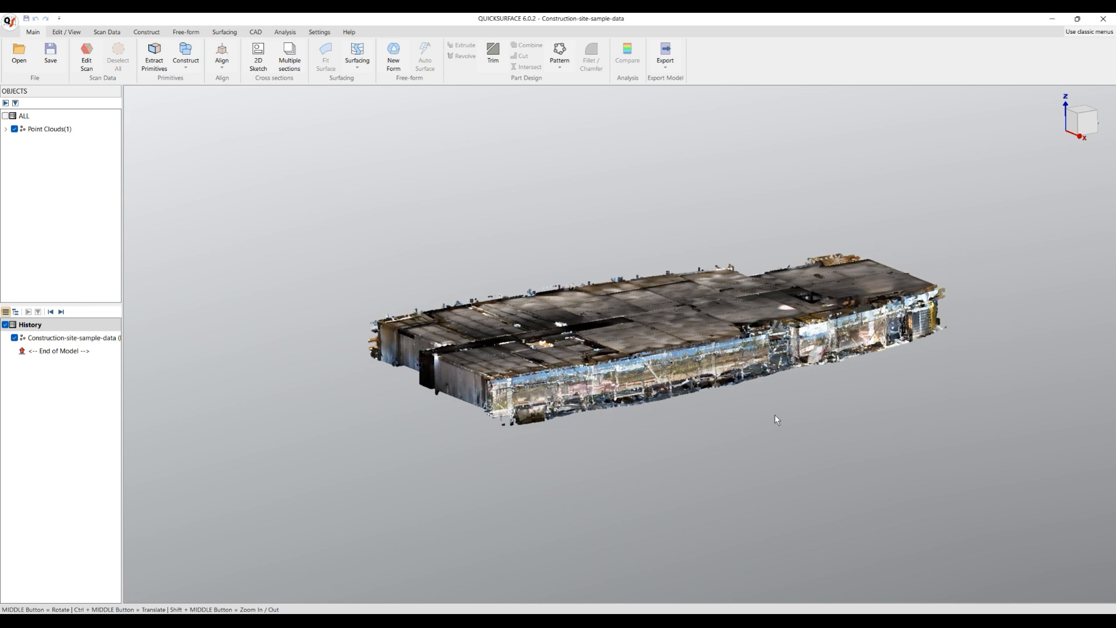
# Step: Start a clipping box on the scan and lower its upper face to cut away the ceiling slabs
pyautogui.click(92, 61)
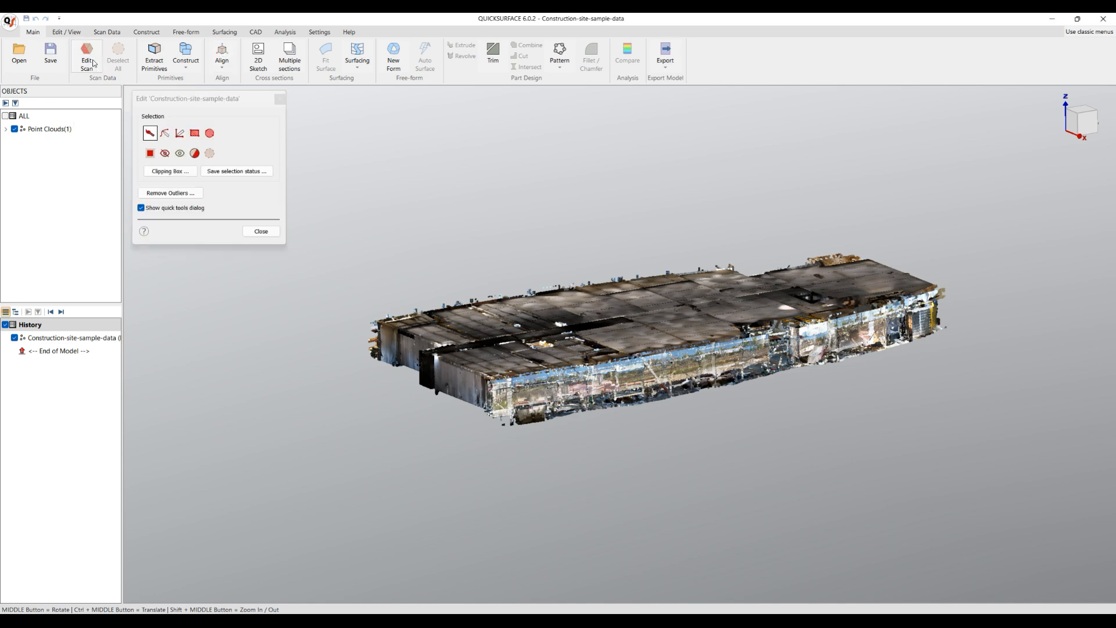
pyautogui.click(170, 171)
pyautogui.moveTo(661, 321); pyautogui.dragTo(661, 328)
pyautogui.scroll(5, 622, 346)
pyautogui.scroll(-3, 619, 343)
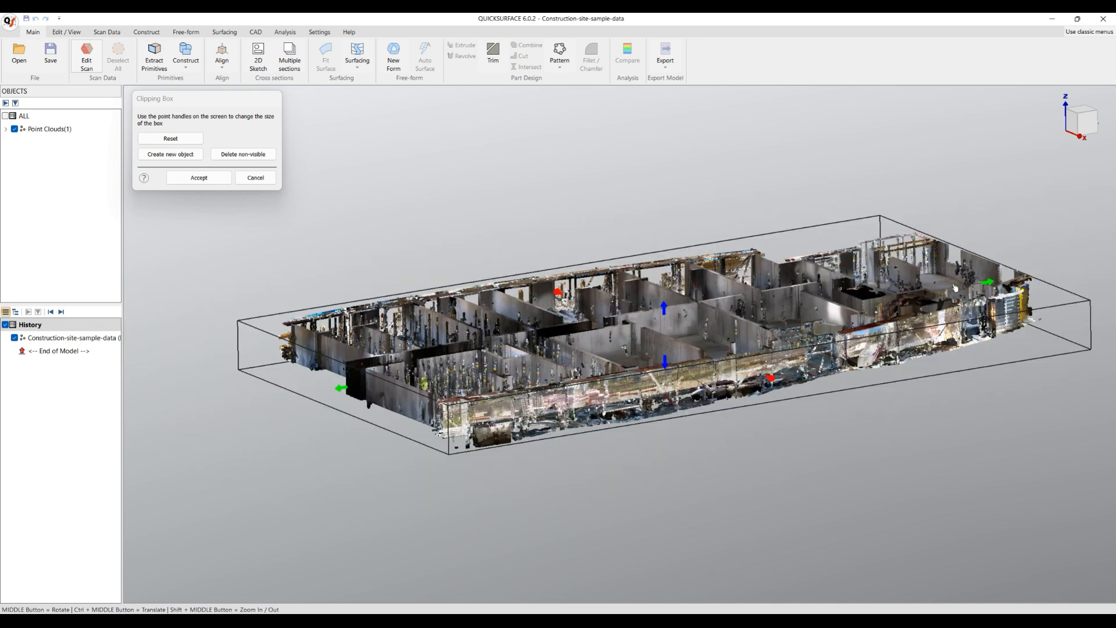
# Step: Shorten the clipping box from both long ends to a narrow strip of rooms, accept it and finish editing the scan
pyautogui.moveTo(987, 283); pyautogui.dragTo(642, 327)
pyautogui.scroll(3, 639, 368)
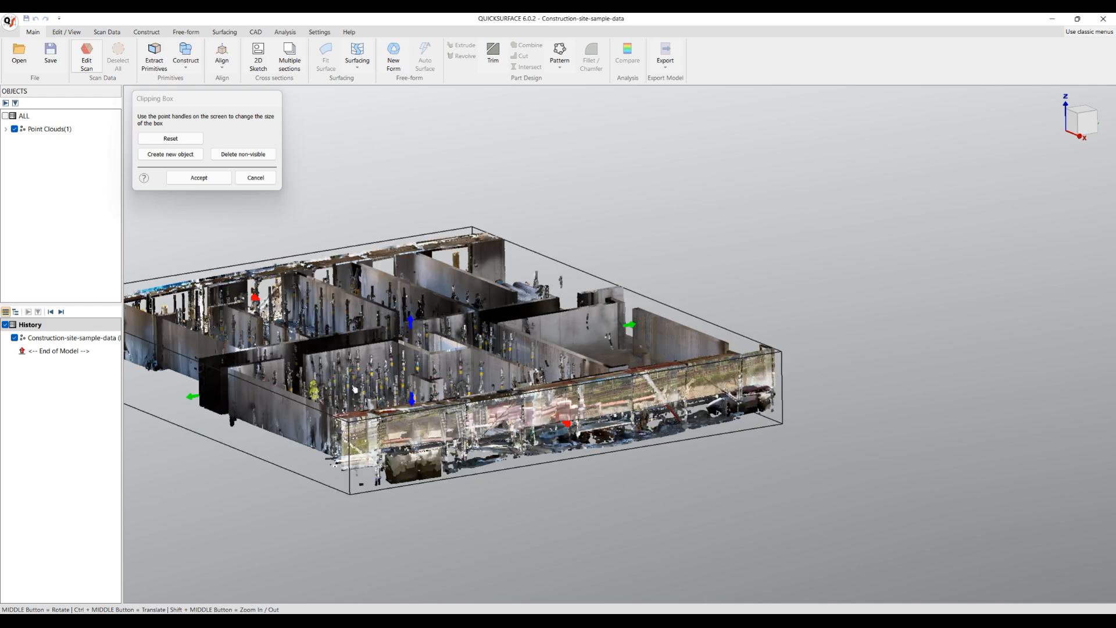
pyautogui.moveTo(192, 396); pyautogui.dragTo(483, 359)
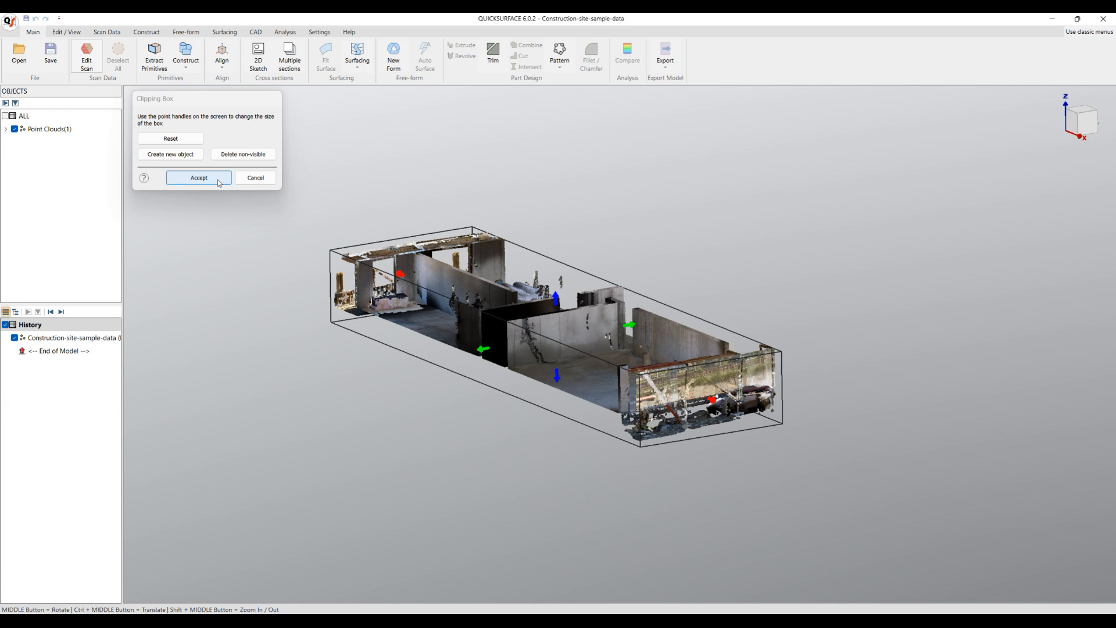
pyautogui.click(198, 177)
pyautogui.scroll(10, 639, 351)
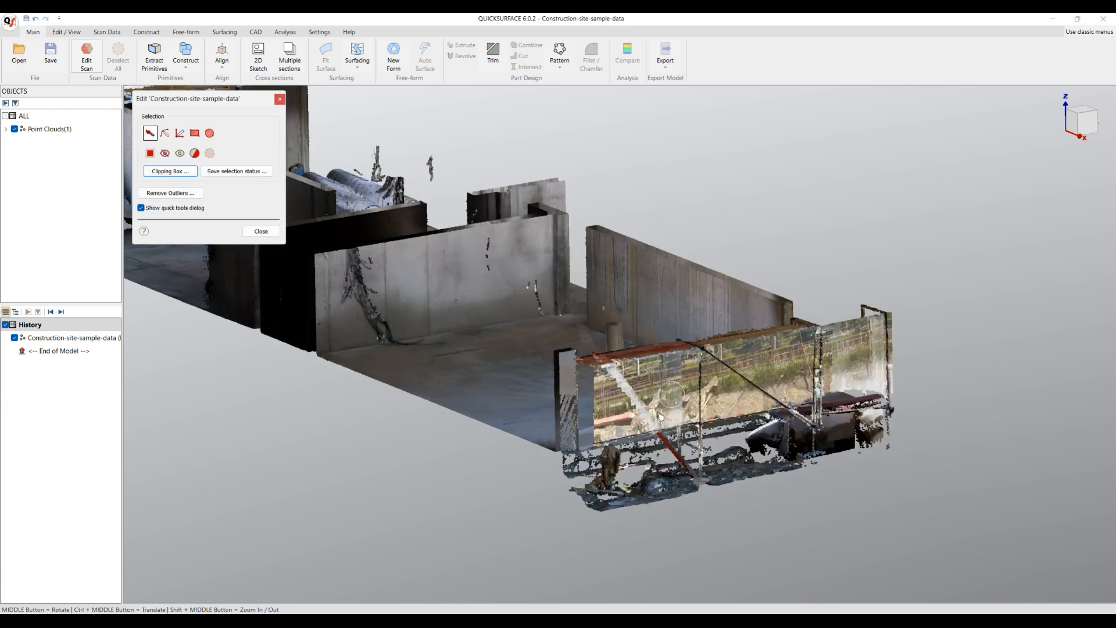
pyautogui.scroll(-5, 500, 349)
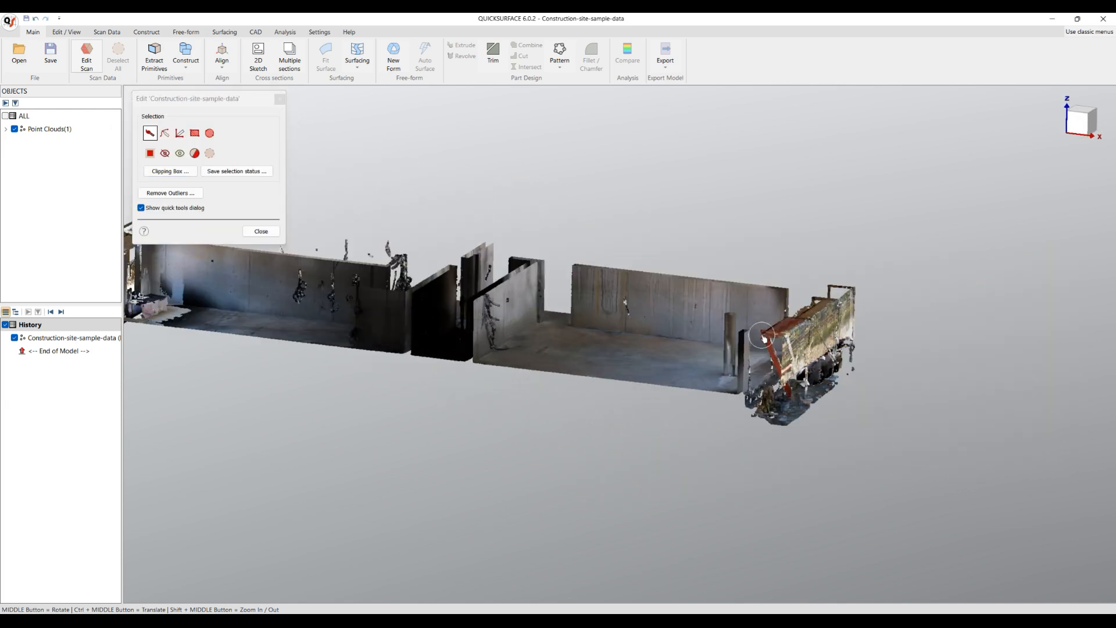
pyautogui.scroll(4, 852, 320)
pyautogui.moveTo(423, 384); pyautogui.dragTo(369, 436, button='middle')
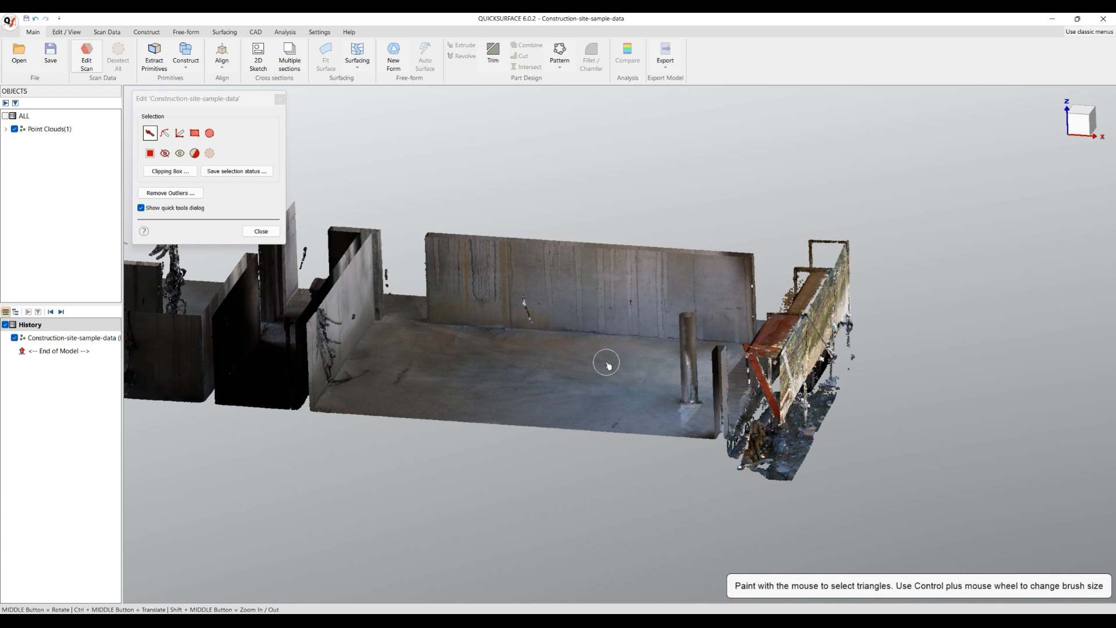
pyautogui.click(261, 230)
# Step: Fit a plane primitive to areas picked across the concrete floor of the clipped rooms
pyautogui.click(154, 57)
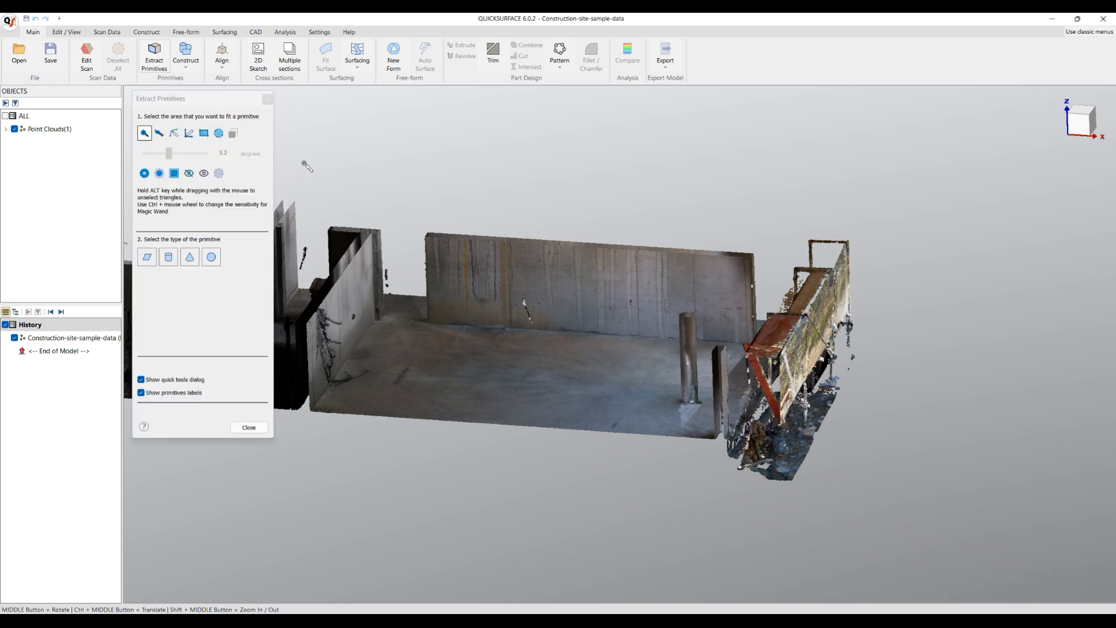
pyautogui.click(392, 339)
pyautogui.click(385, 388)
pyautogui.click(147, 257)
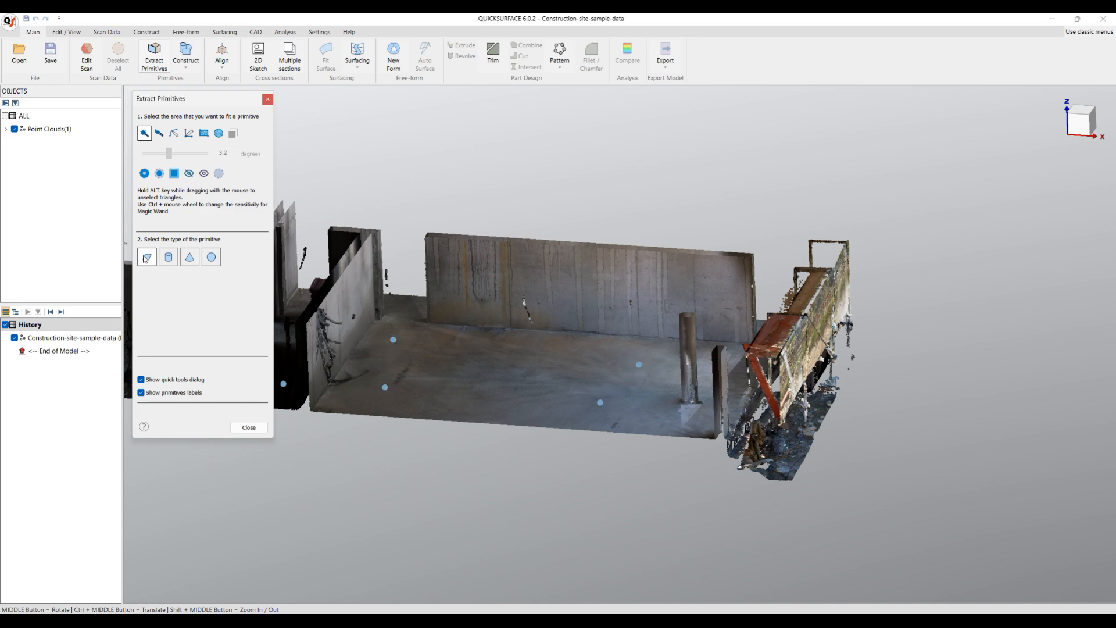
pyautogui.moveTo(488, 338); pyautogui.dragTo(419, 395, button='middle')
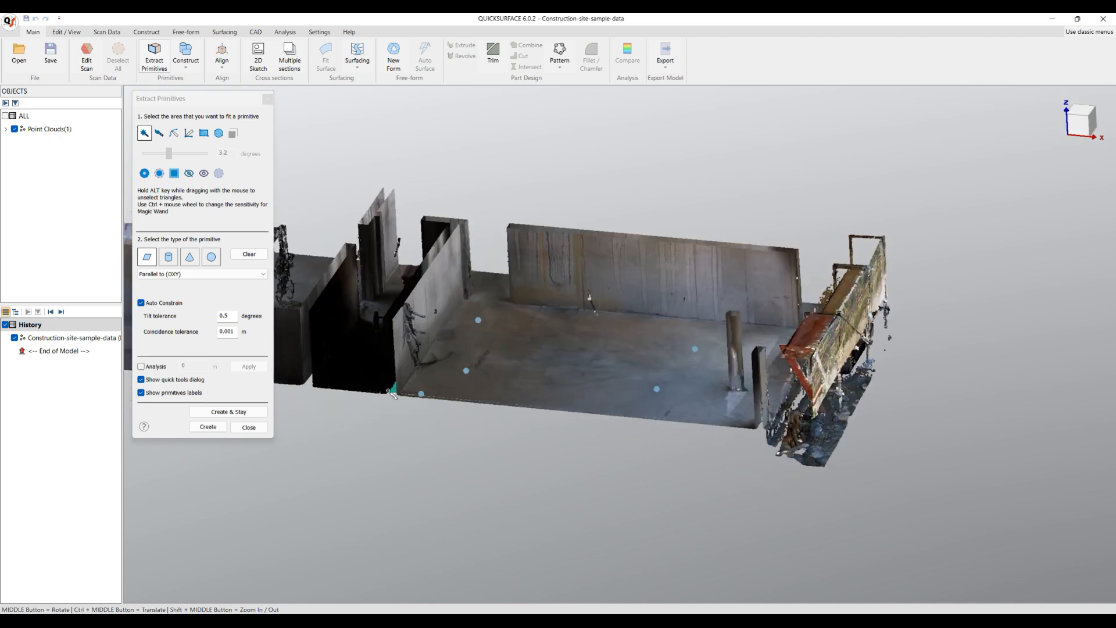
# Step: Analyse the floor plane's fit with a 0.01 m tolerance and create the plane
pyautogui.click(156, 366)
pyautogui.doubleClick(182, 365)
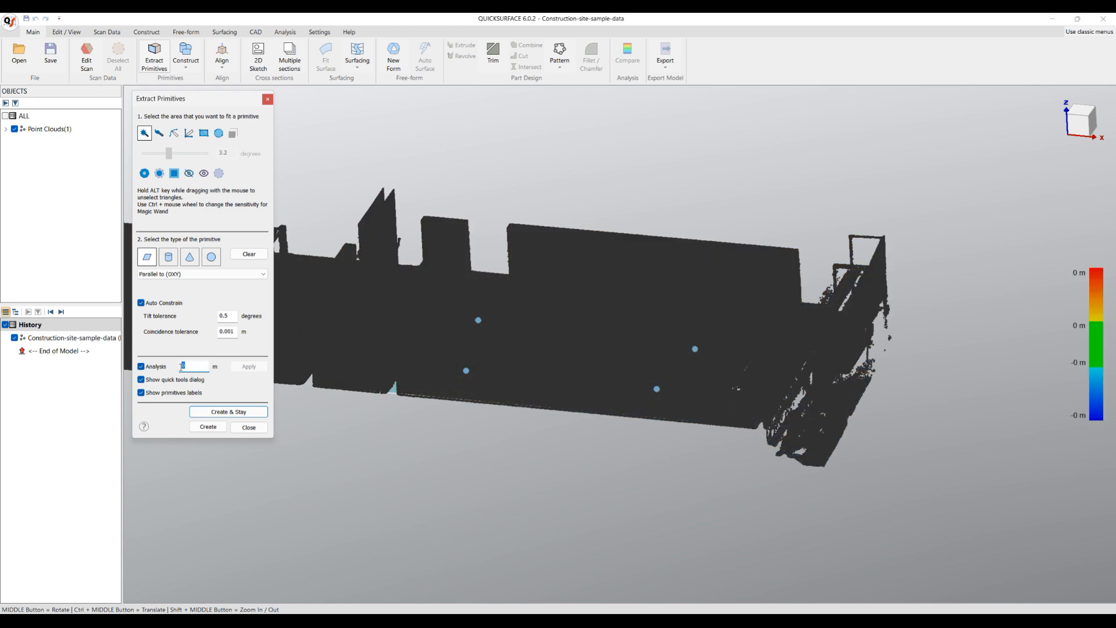
pyautogui.write('0.01')
pyautogui.click(246, 366)
pyautogui.moveTo(572, 352); pyautogui.dragTo(581, 358, button='middle')
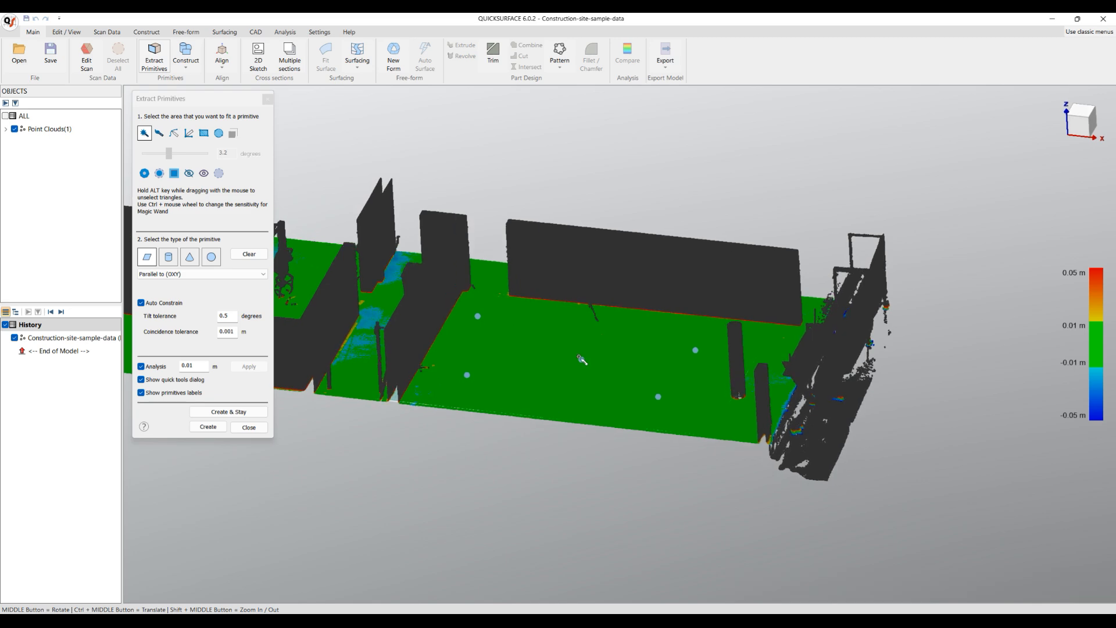
pyautogui.click(209, 427)
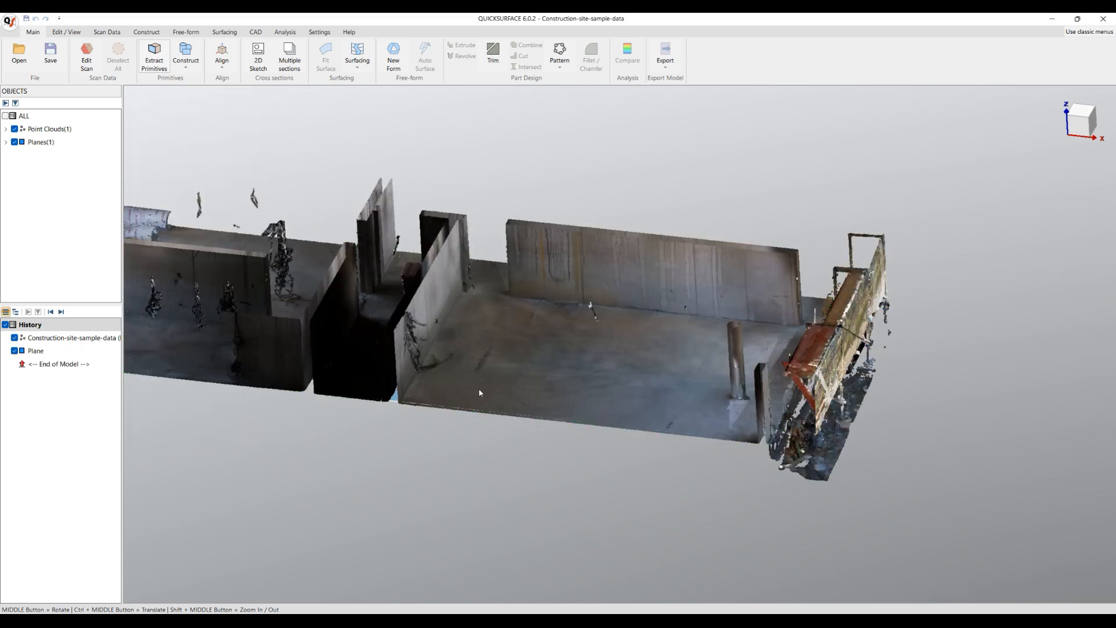
# Step: Create a 2D sketch for an extruded surface from a section sliced through the scan parallel to the floor plane, with offset 0.343
pyautogui.moveTo(515, 391); pyautogui.dragTo(540, 343, button='middle')
pyautogui.moveTo(530, 251); pyautogui.dragTo(642, 393, button='middle')
pyautogui.scroll(3, 673, 367)
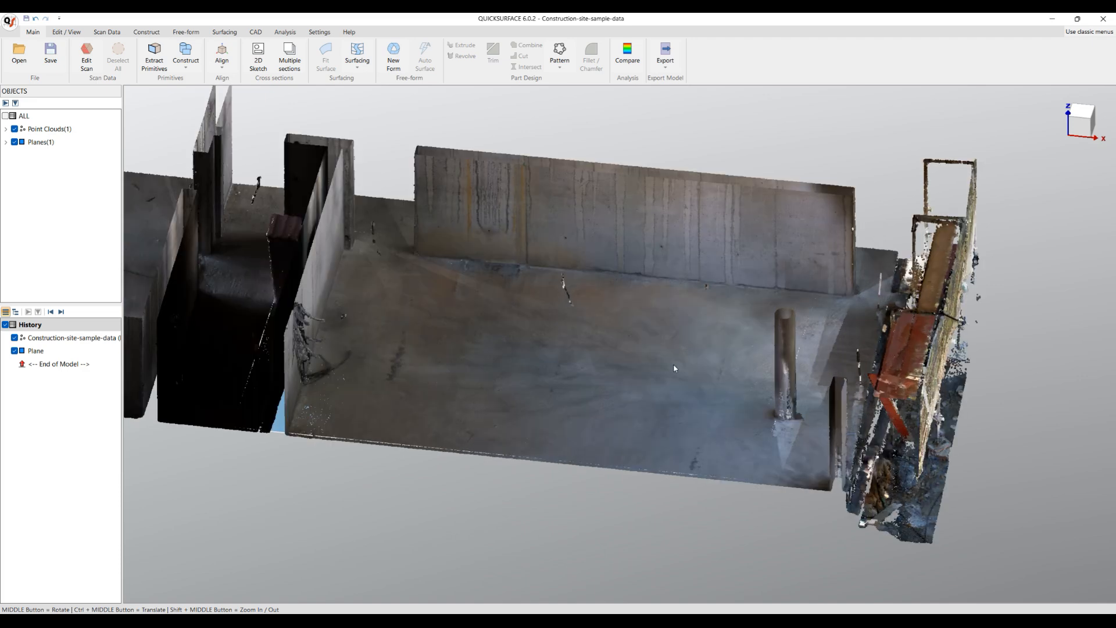
pyautogui.click(638, 378)
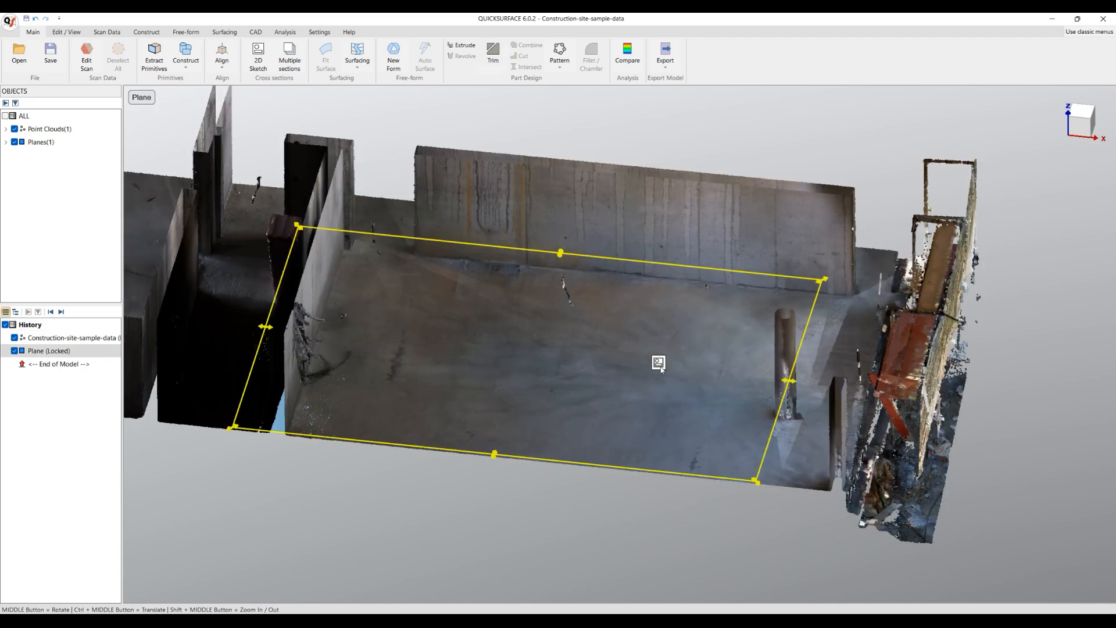
pyautogui.click(660, 365)
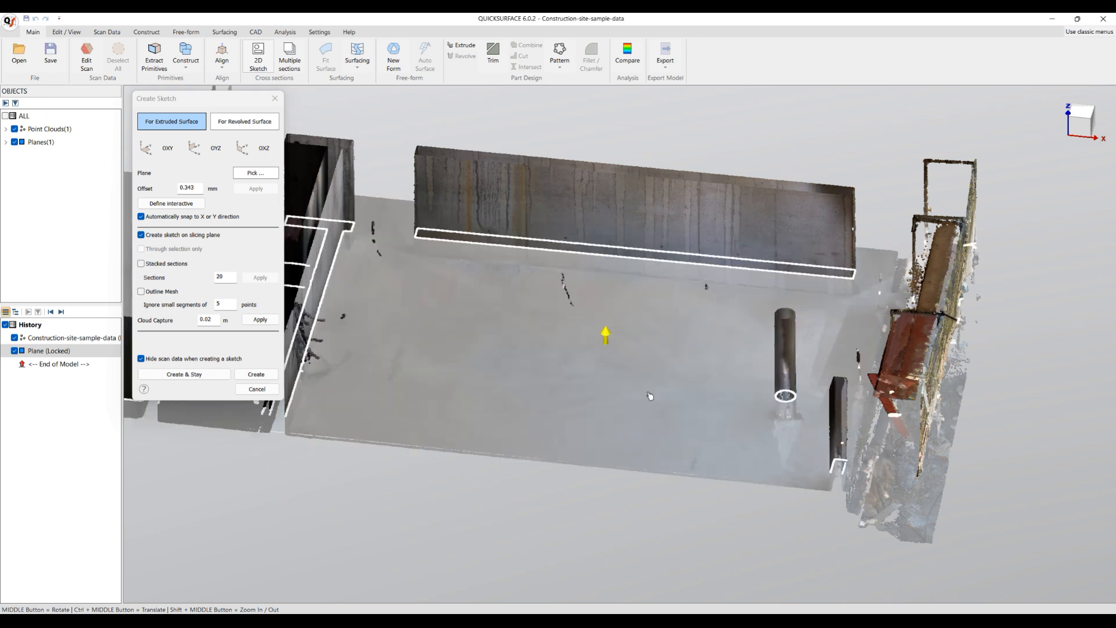
pyautogui.scroll(-3, 638, 303)
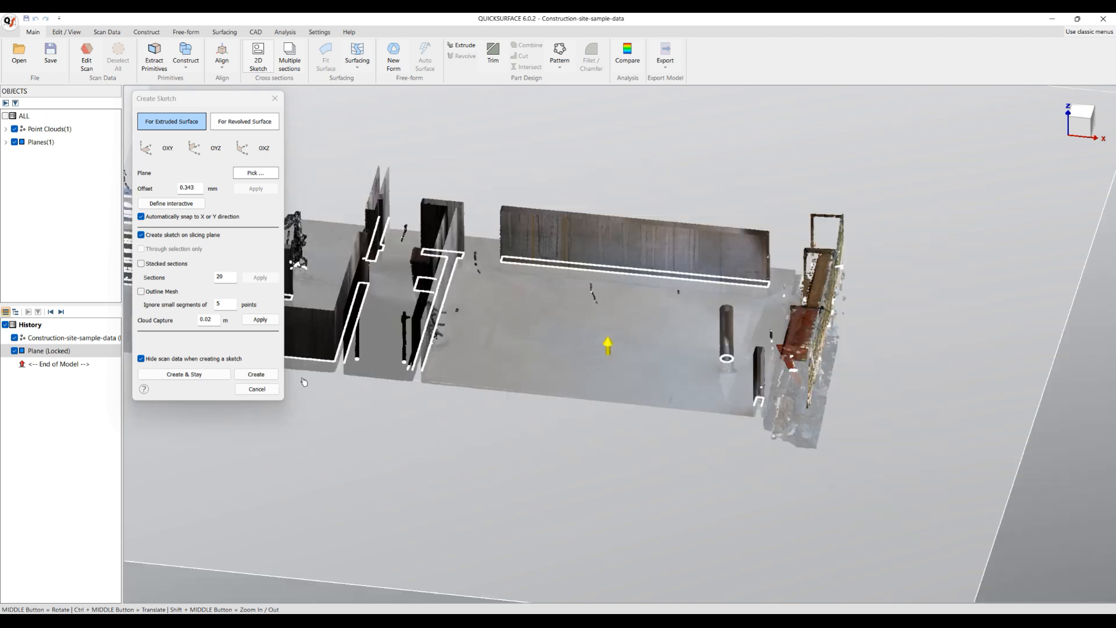
pyautogui.click(256, 374)
# Step: Fit a rectangle to the long wall's section outline and a circle to the round column's outline in the sketch
pyautogui.scroll(4, 835, 362)
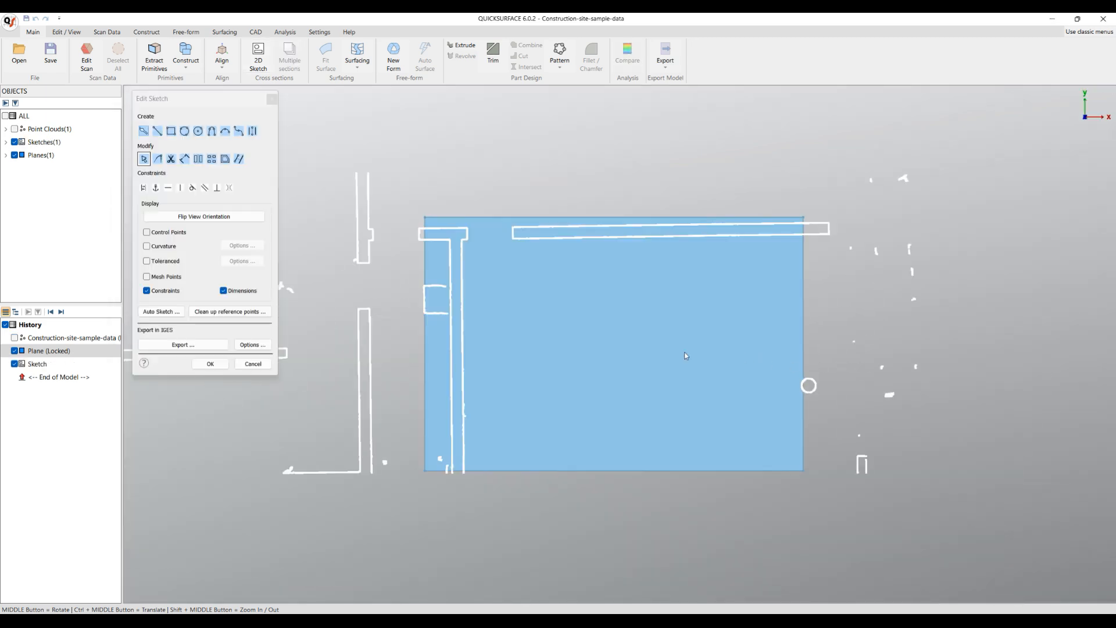
pyautogui.keyDown('ctrl'); pyautogui.moveTo(637, 347); pyautogui.dragTo(609, 344, button='middle'); pyautogui.keyUp('ctrl')
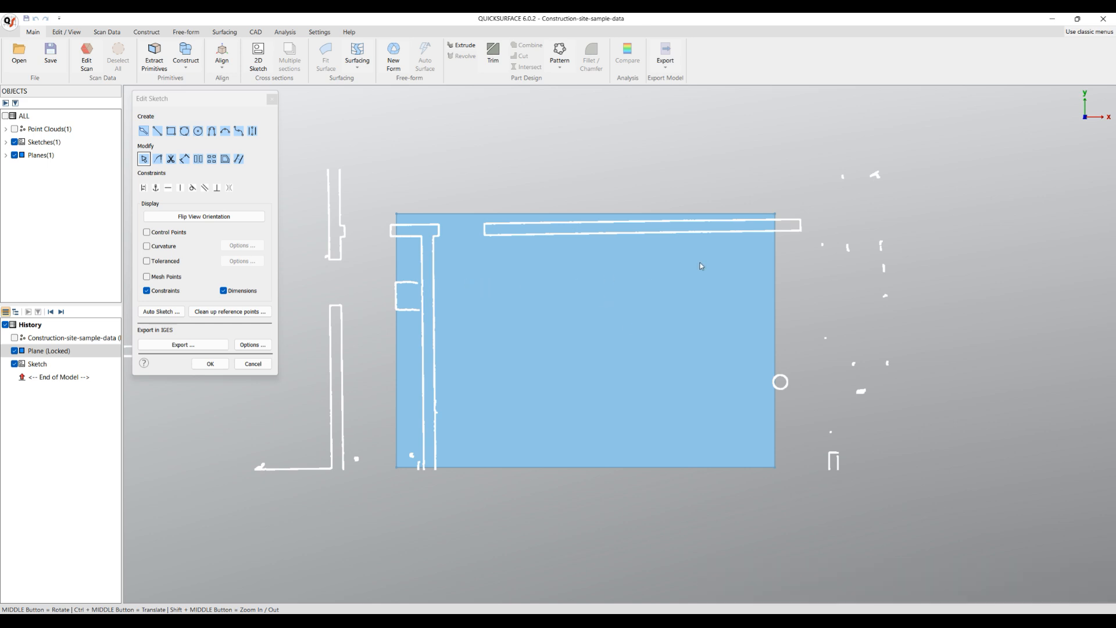
pyautogui.keyDown('ctrl'); pyautogui.moveTo(684, 299); pyautogui.dragTo(633, 297, button='middle'); pyautogui.keyUp('ctrl')
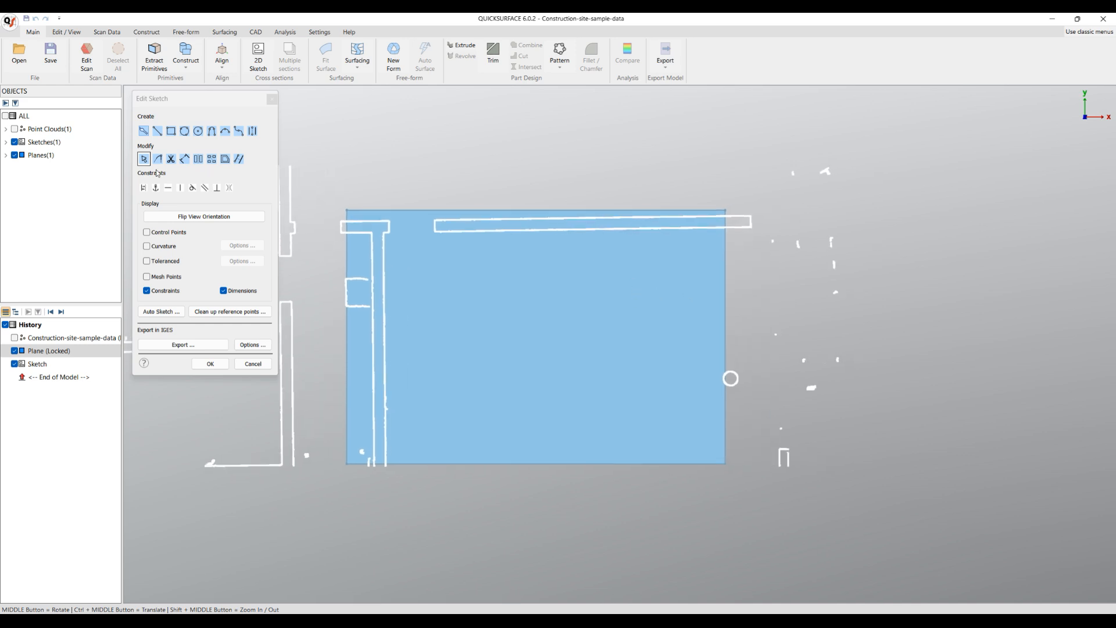
pyautogui.click(144, 131)
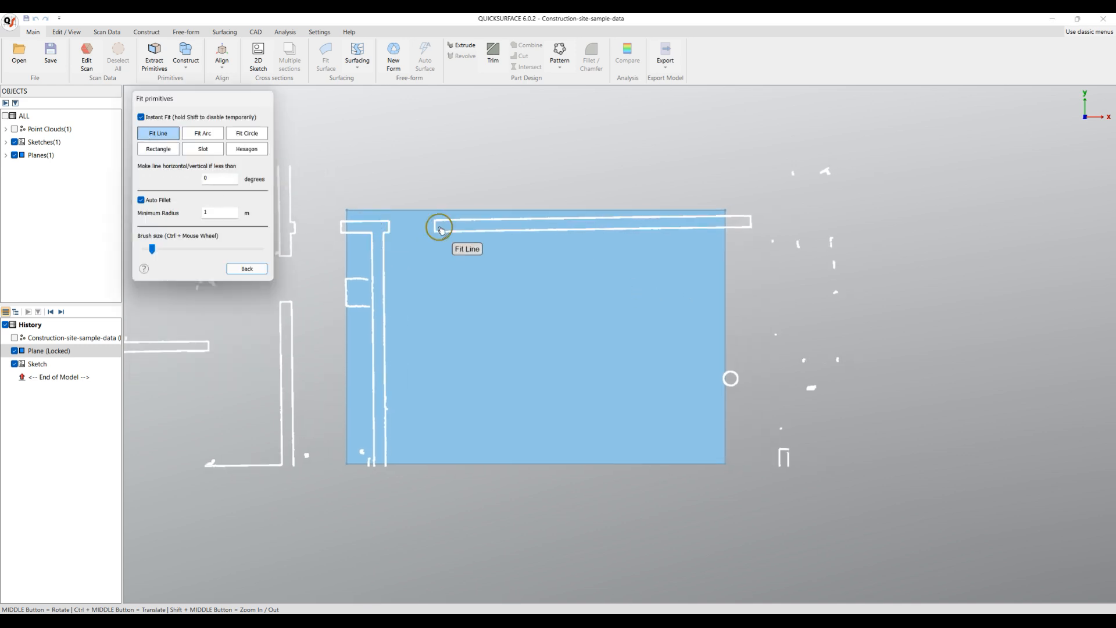
pyautogui.click(158, 149)
pyautogui.moveTo(439, 225); pyautogui.dragTo(754, 223)
pyautogui.click(239, 137)
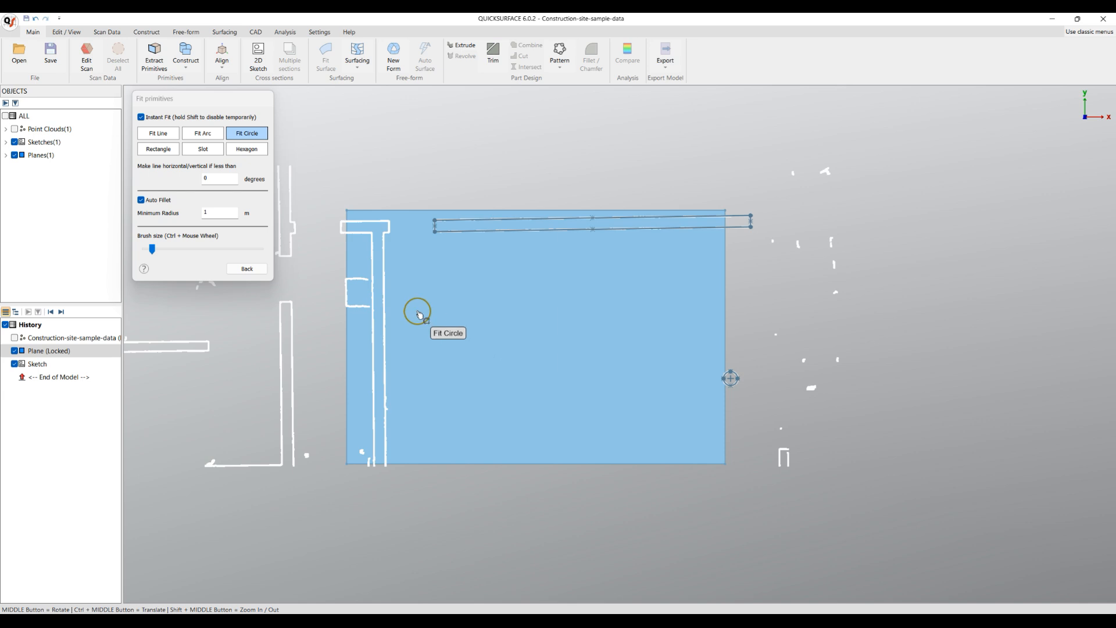
pyautogui.click(247, 270)
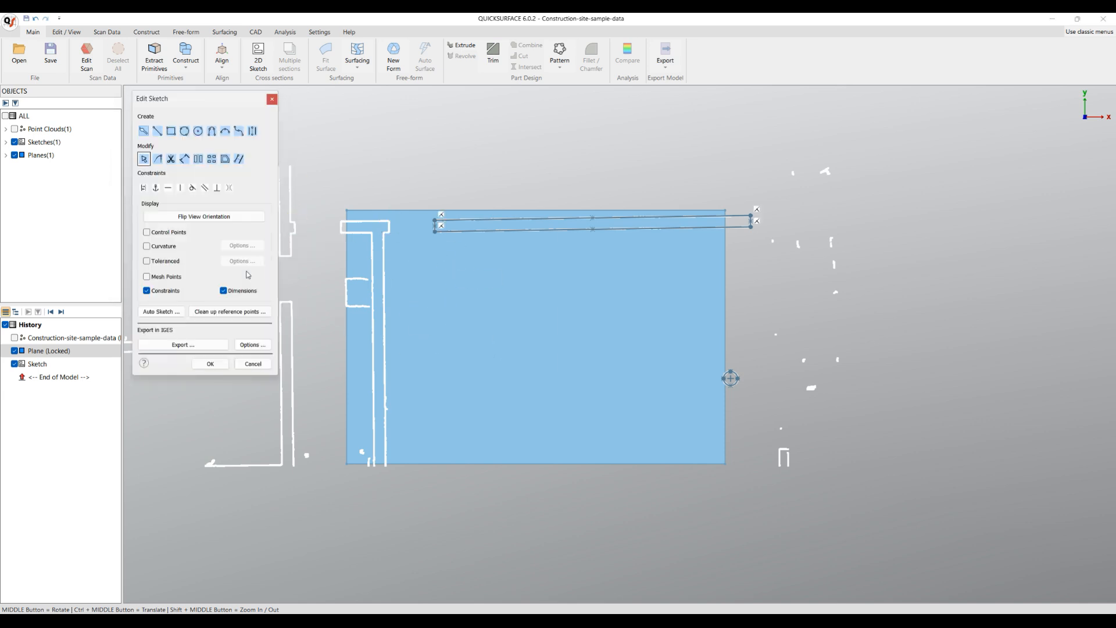
# Step: Accept the sketch and extrude the wall and column profiles upward as a two-sided new solid, with Depth 1 at 2.058 m
pyautogui.click(209, 364)
pyautogui.click(705, 284)
pyautogui.click(721, 262)
pyautogui.moveTo(541, 293); pyautogui.dragTo(541, 291, button='middle')
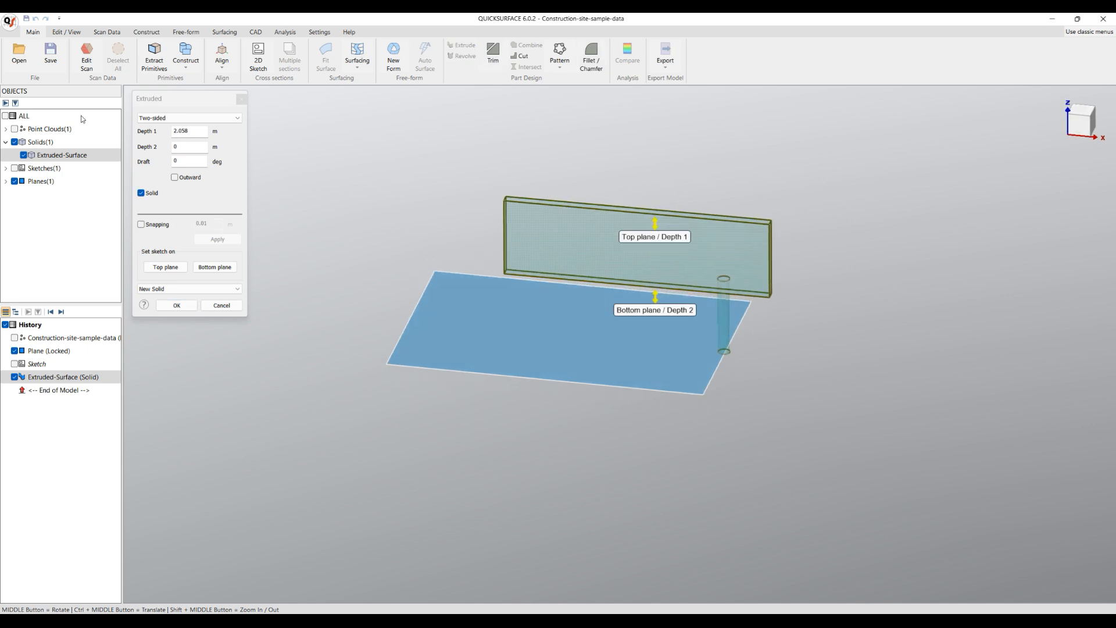
# Step: Show the point cloud, adjust the extrusion to Depth 2 of 0.377 m and Depth 1 of 1.546 m, and accept it
pyautogui.click(14, 128)
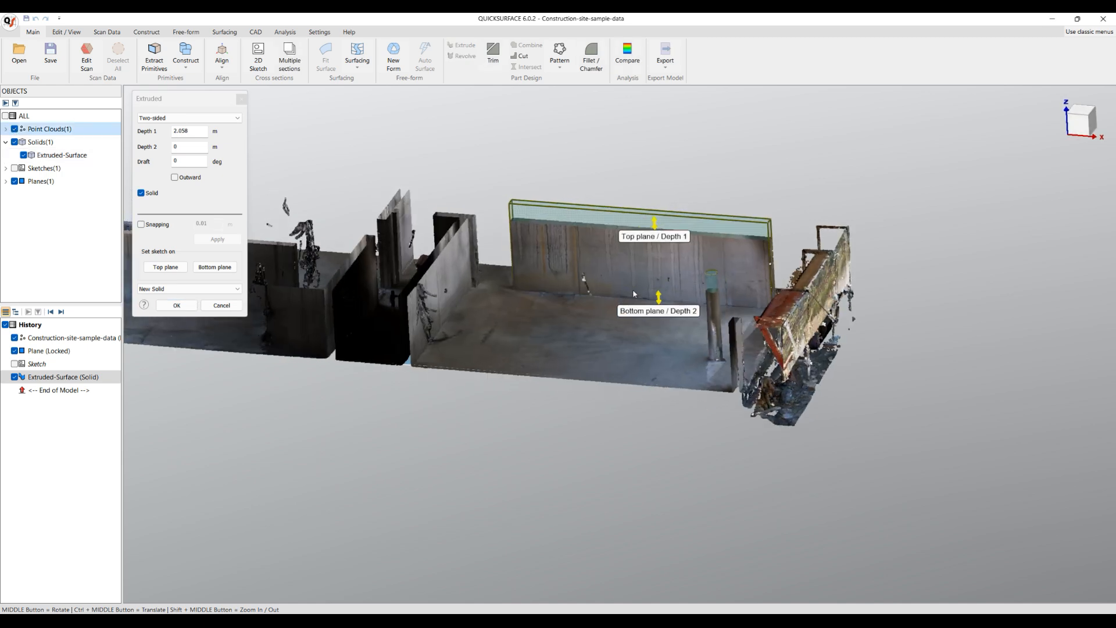
pyautogui.moveTo(659, 296); pyautogui.dragTo(660, 311)
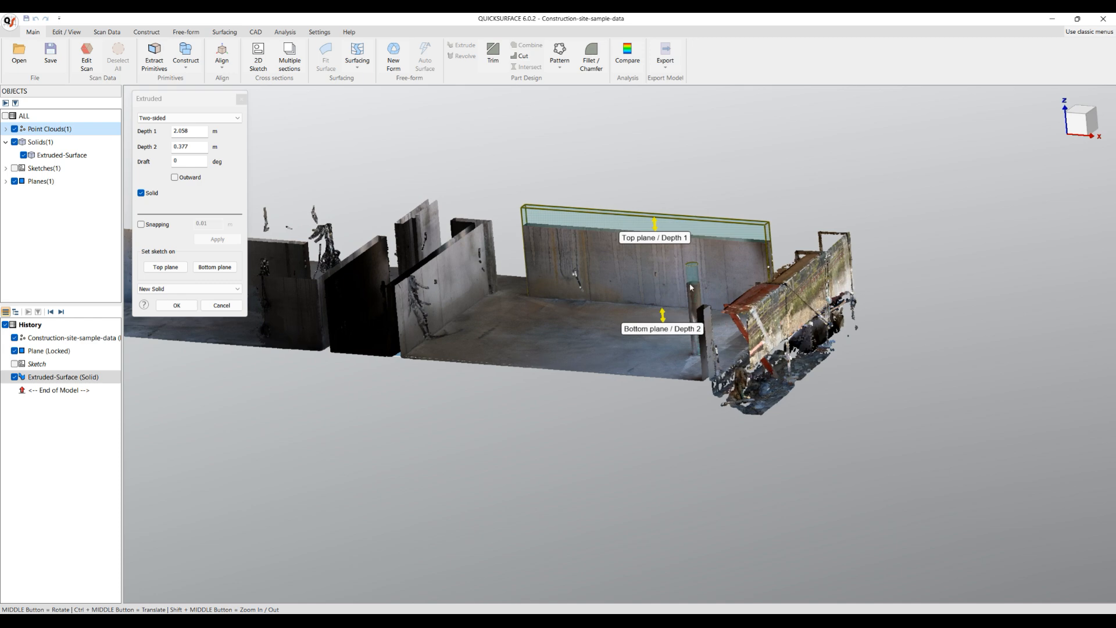
pyautogui.scroll(5, 638, 186)
pyautogui.moveTo(625, 178); pyautogui.dragTo(630, 219)
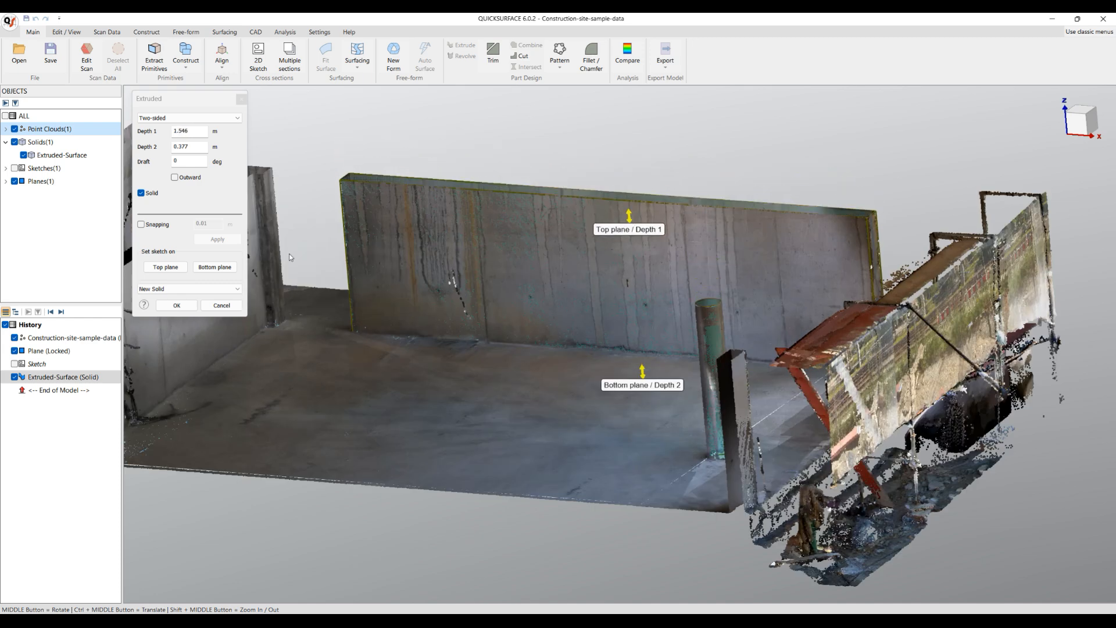
pyautogui.click(177, 306)
# Step: Compare the point cloud with the model at a 0.005 m tolerance and examine the deviations across the wall, floor and column
pyautogui.click(629, 55)
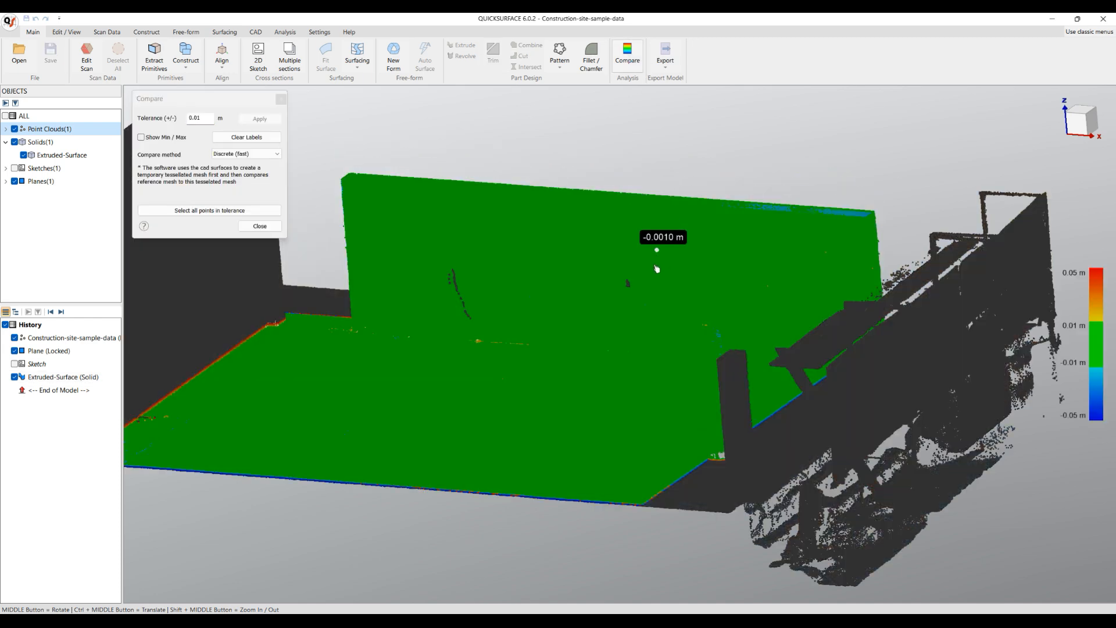
pyautogui.moveTo(195, 122); pyautogui.dragTo(213, 117)
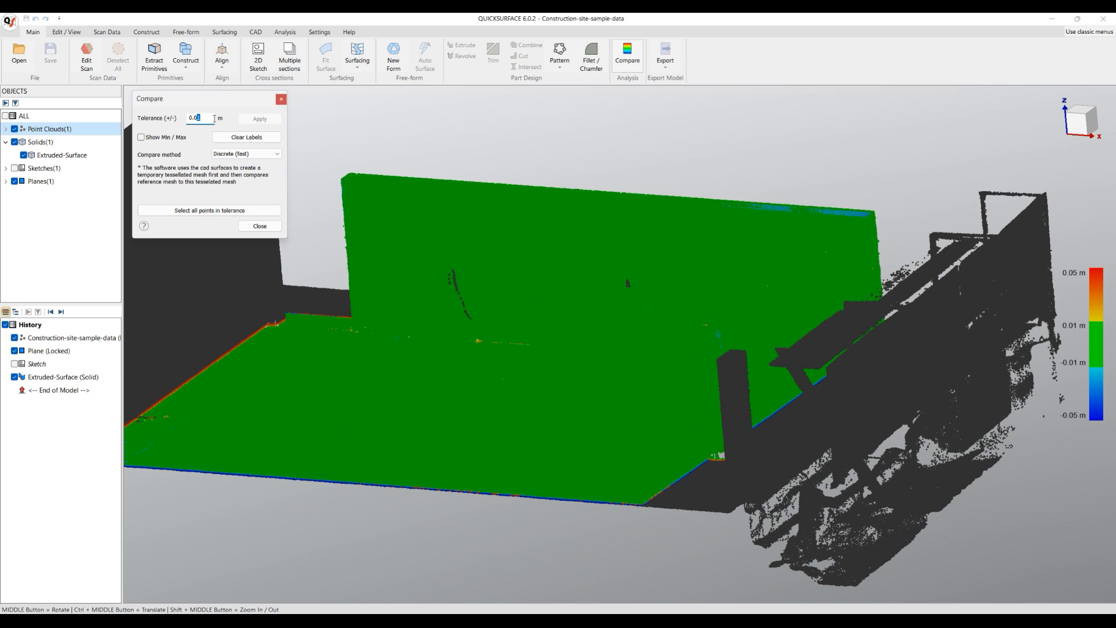
pyautogui.write('05')
pyautogui.click(260, 119)
pyautogui.moveTo(436, 324); pyautogui.dragTo(748, 431, button='middle')
pyautogui.scroll(-3, 748, 430)
pyautogui.moveTo(506, 309); pyautogui.dragTo(541, 368, button='middle')
pyautogui.moveTo(560, 505); pyautogui.dragTo(361, 506, button='middle')
pyautogui.scroll(4, 361, 506)
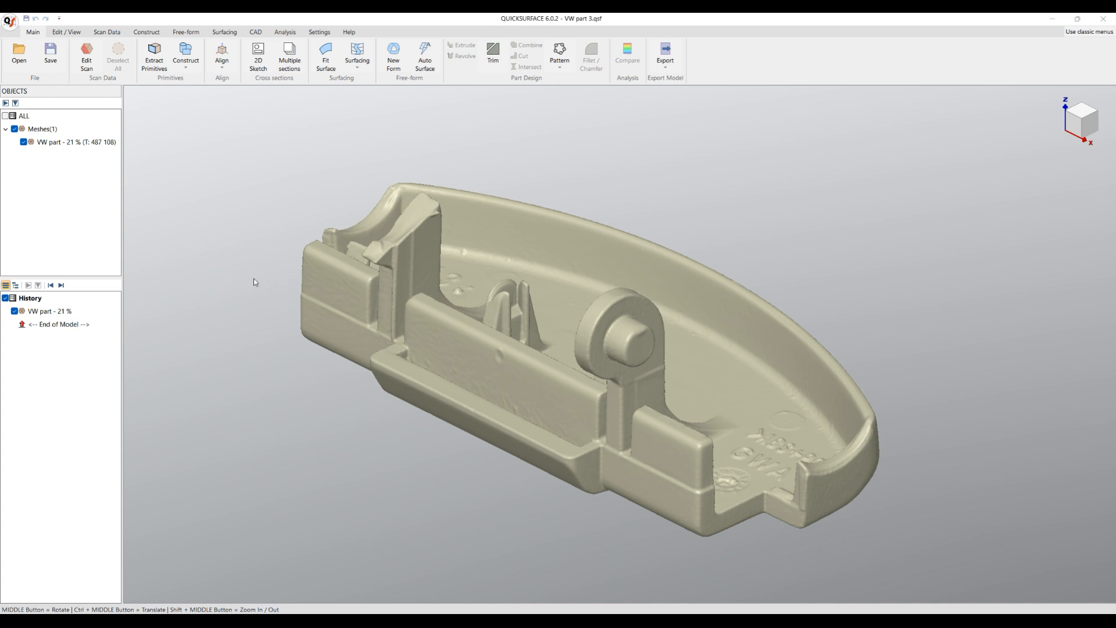
# Step: Start editing the VW part mesh, select the raised "W 3" marking with a rectangle and defeature it
pyautogui.click(82, 60)
pyautogui.click(1081, 111)
pyautogui.scroll(3, 462, 330)
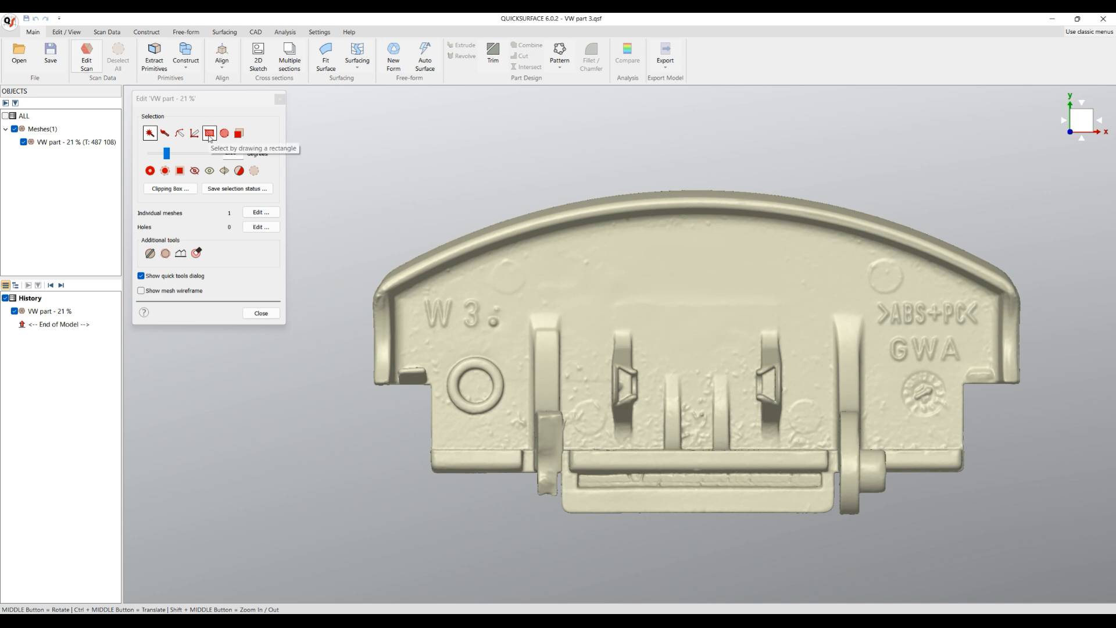
pyautogui.click(209, 134)
pyautogui.moveTo(419, 294); pyautogui.dragTo(484, 337)
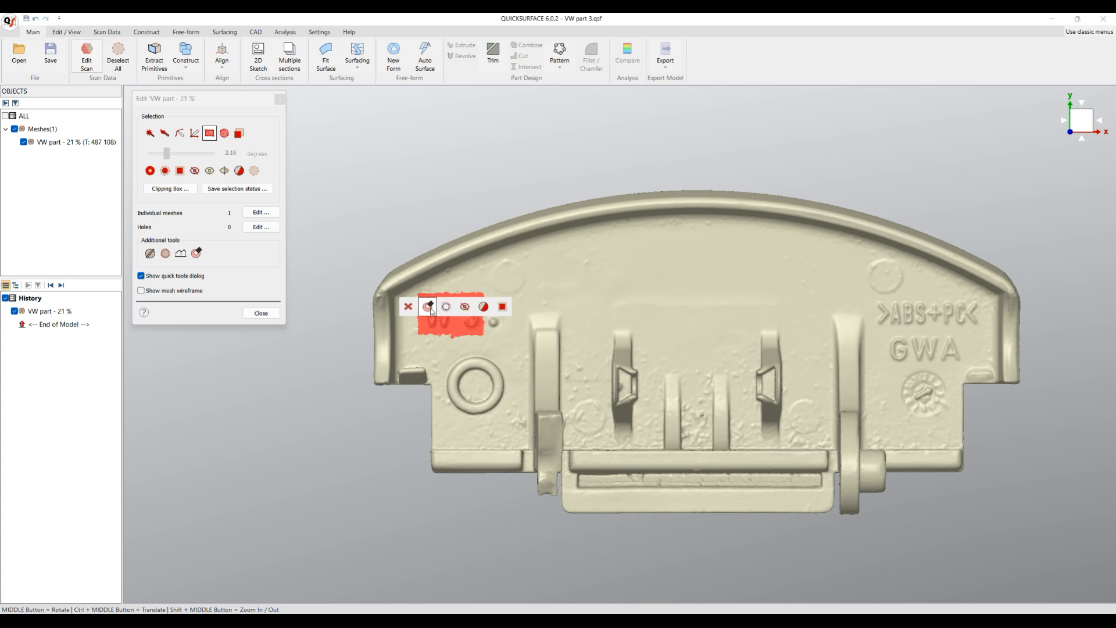
pyautogui.click(427, 306)
# Step: Select the raised ">ABS+PC<" and "GWA" letterings one after the other with rectangles and defeature each
pyautogui.scroll(5, 1009, 328)
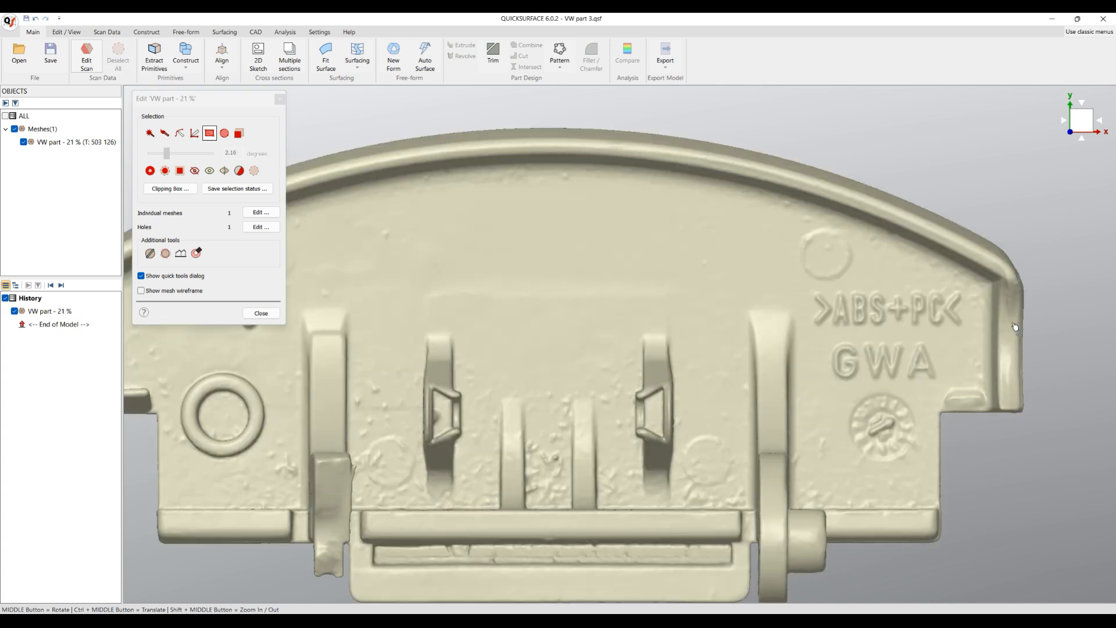
pyautogui.moveTo(713, 269); pyautogui.dragTo(953, 344)
pyautogui.click(887, 320)
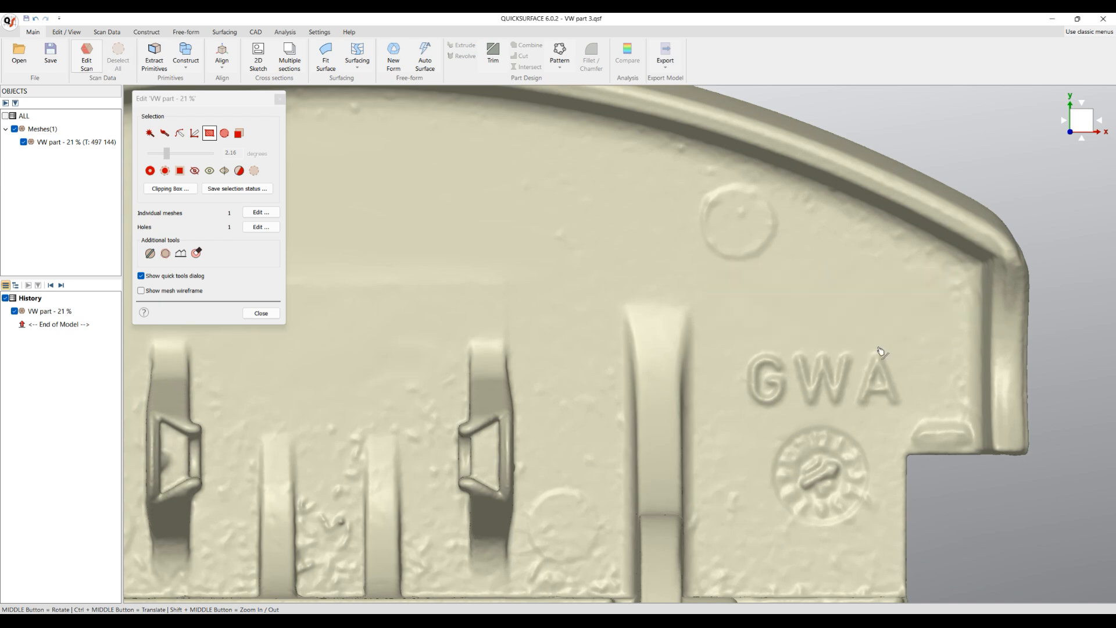
pyautogui.moveTo(739, 338); pyautogui.dragTo(911, 418)
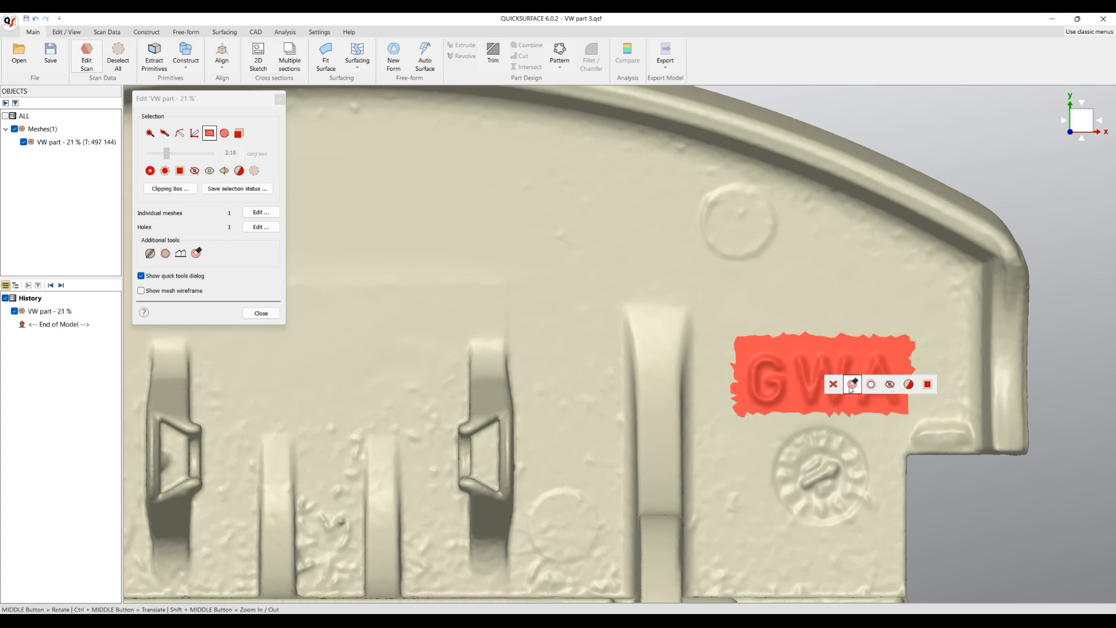
pyautogui.click(852, 384)
# Step: Select the round date stamp below the removed lettering with a circular selection and defeature it
pyautogui.scroll(3, 907, 515)
pyautogui.click(224, 135)
pyautogui.moveTo(757, 380); pyautogui.dragTo(808, 541)
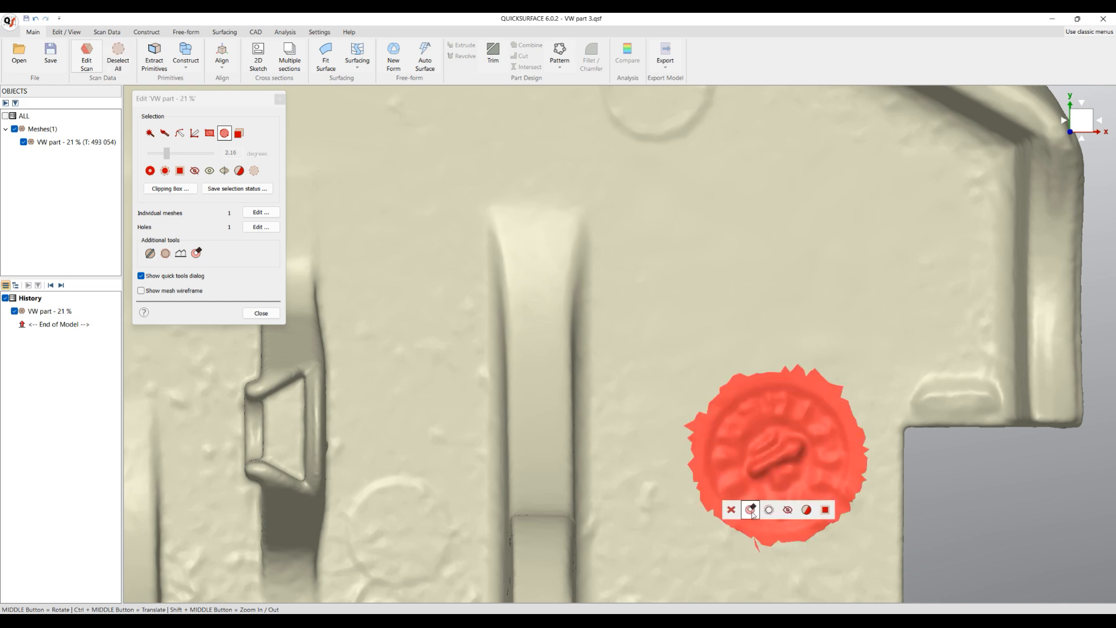
pyautogui.press('Delete')
pyautogui.scroll(-5, 733, 500)
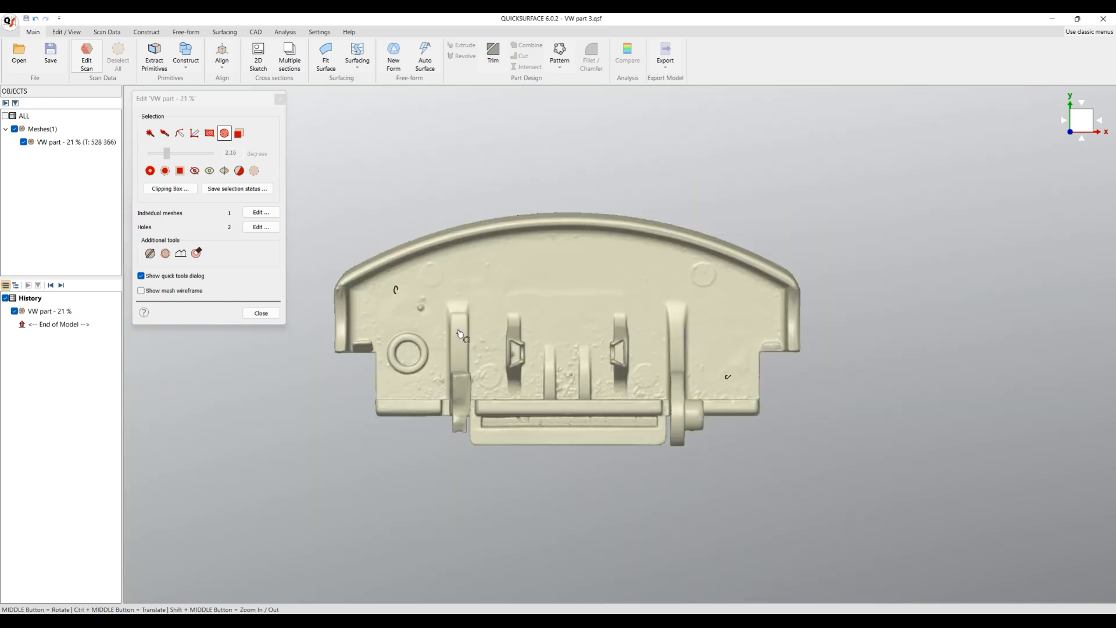
# Step: Select the raised ring near the part's corner with a circular selection and defeature it
pyautogui.scroll(2, 416, 349)
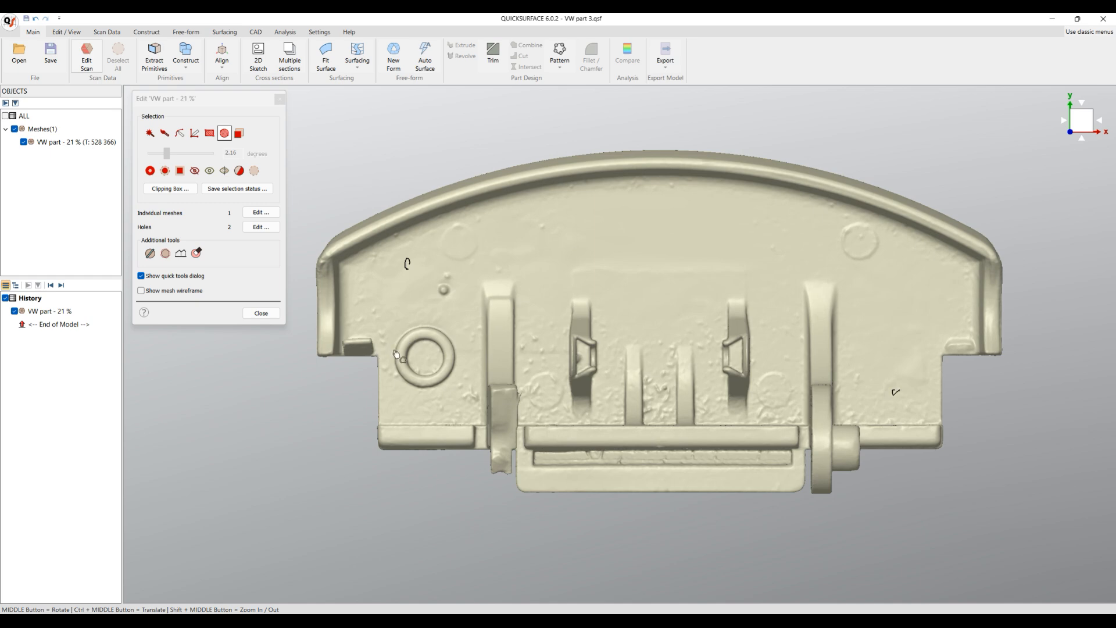
pyautogui.scroll(3, 421, 358)
pyautogui.moveTo(482, 393); pyautogui.dragTo(413, 341, button='middle')
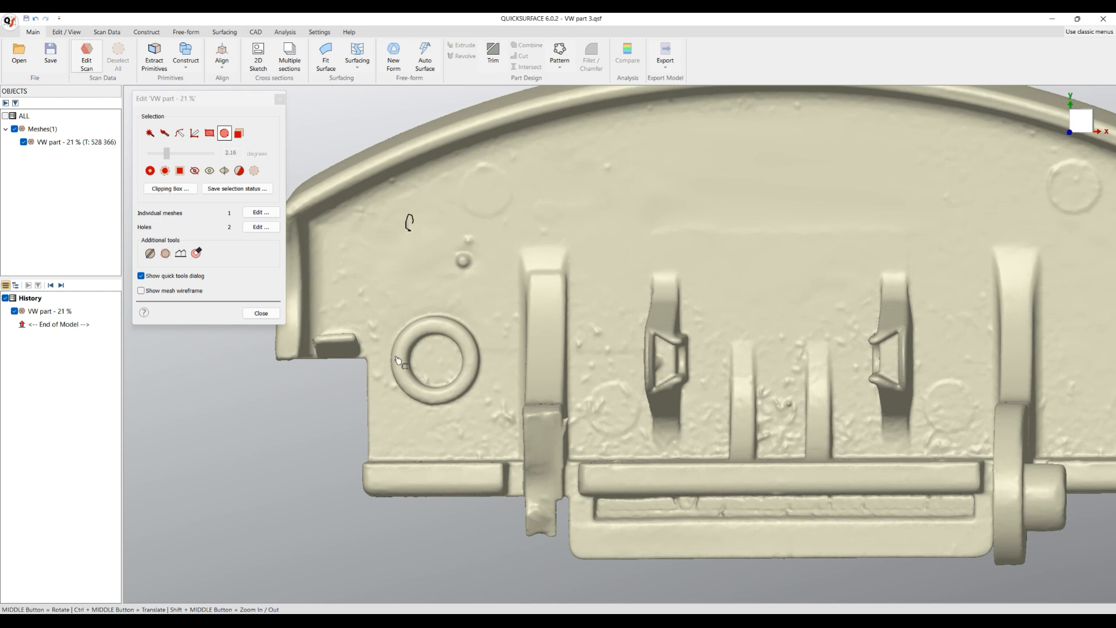
pyautogui.rightClick(1044, 182)
pyautogui.click(1045, 167)
pyautogui.scroll(5, 501, 327)
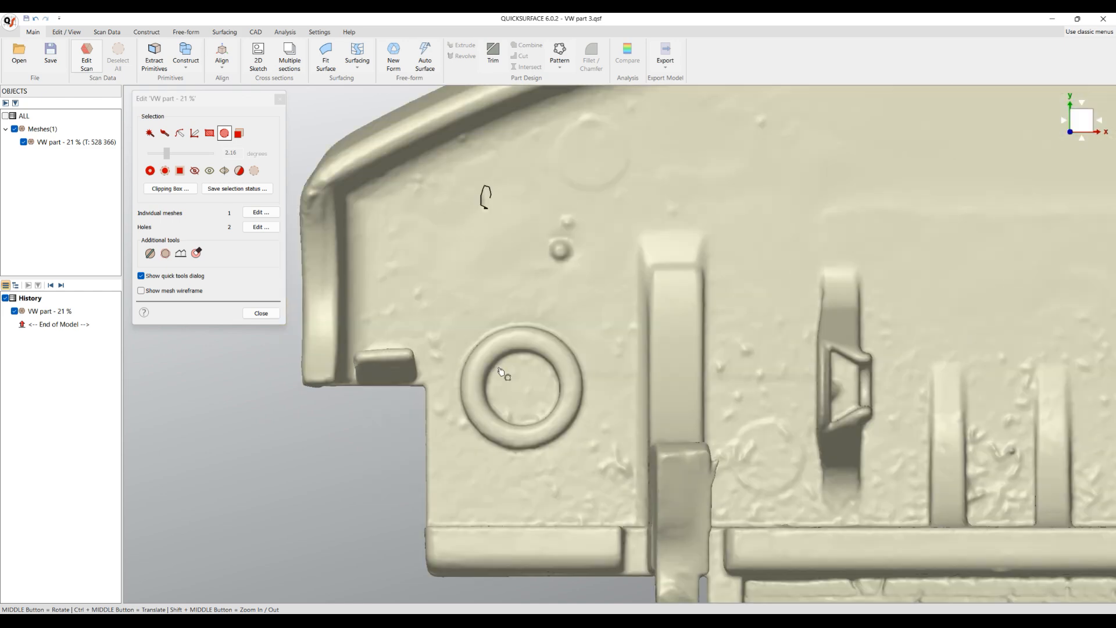
pyautogui.moveTo(501, 327)
pyautogui.mouseDown()
pyautogui.moveTo(568, 456)
pyautogui.moveTo(522, 484)
pyautogui.mouseUp()
pyautogui.click(491, 431)
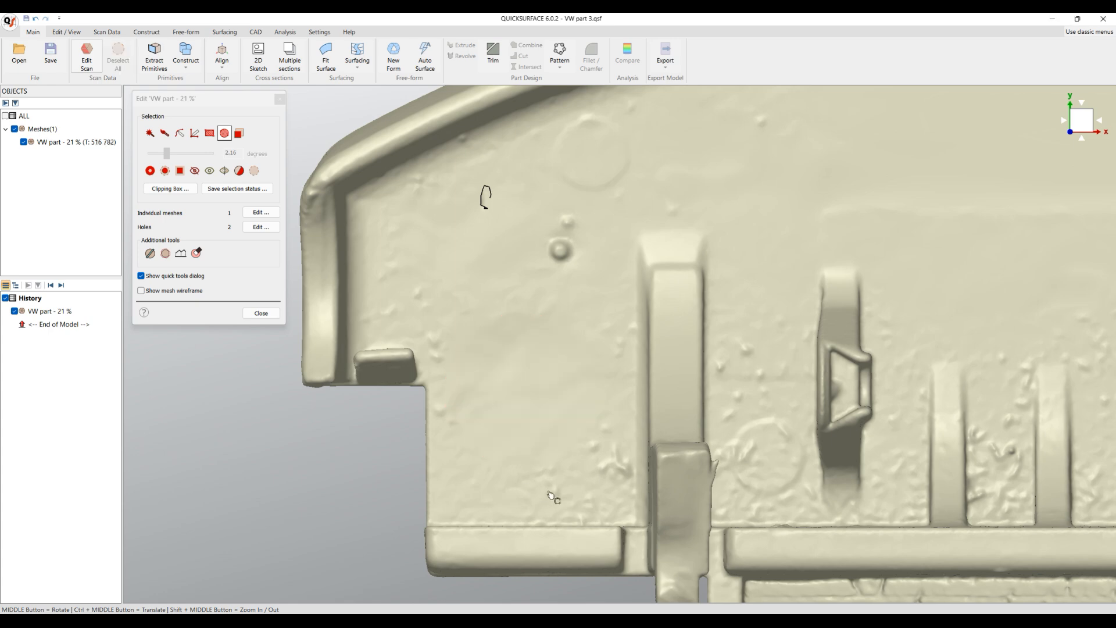
# Step: Defeature the cylindrical pin on the rounded hinge arm using a circular selection and finish editing the mesh
pyautogui.moveTo(590, 458); pyautogui.dragTo(602, 328, button='middle')
pyautogui.scroll(-5, 603, 329)
pyautogui.moveTo(780, 455); pyautogui.dragTo(379, 346, button='middle')
pyautogui.scroll(5, 605, 256)
pyautogui.moveTo(464, 250)
pyautogui.mouseDown(button='middle')
pyautogui.moveTo(498, 338)
pyautogui.moveTo(463, 256)
pyautogui.mouseUp(button='middle')
pyautogui.moveTo(453, 227); pyautogui.dragTo(517, 410)
pyautogui.click(458, 378)
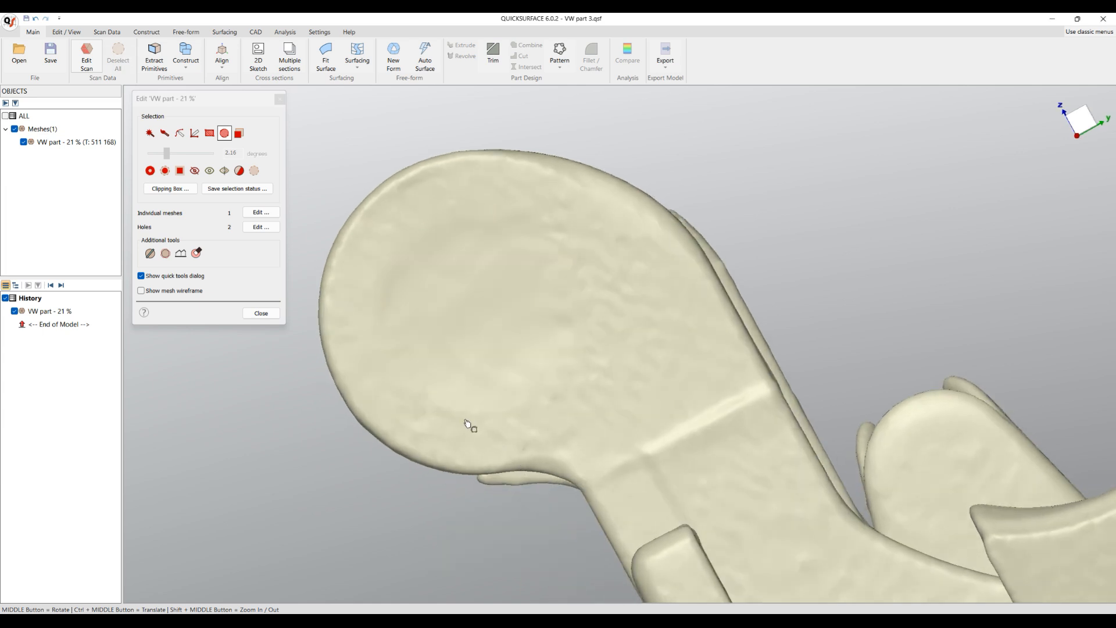
pyautogui.moveTo(469, 429); pyautogui.dragTo(627, 378, button='middle')
pyautogui.scroll(-8, 691, 401)
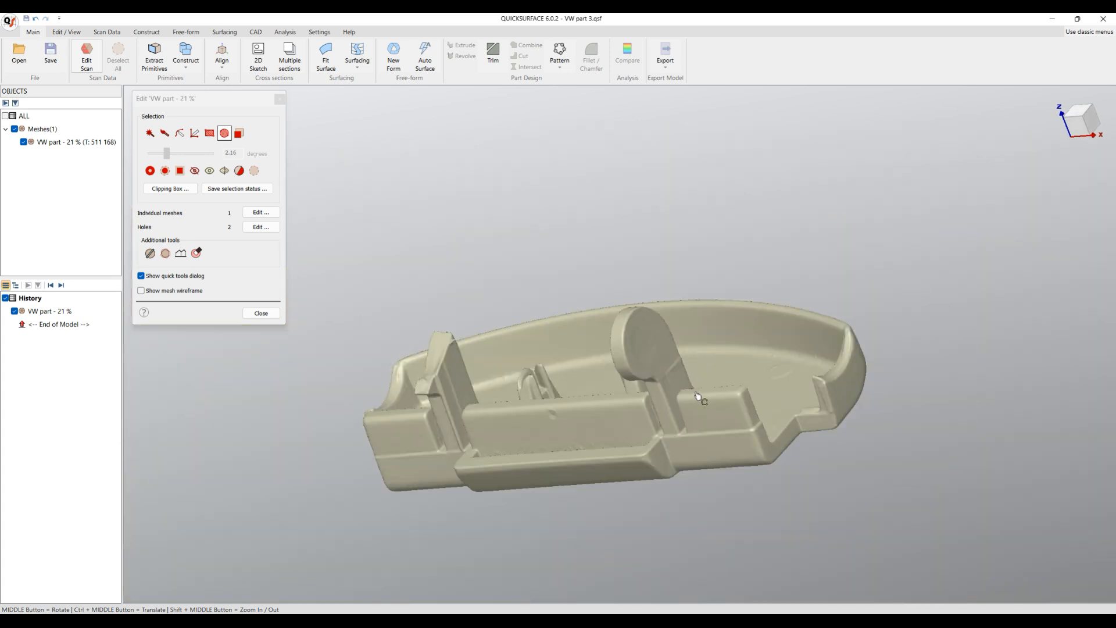
pyautogui.moveTo(692, 409); pyautogui.dragTo(653, 424, button='middle')
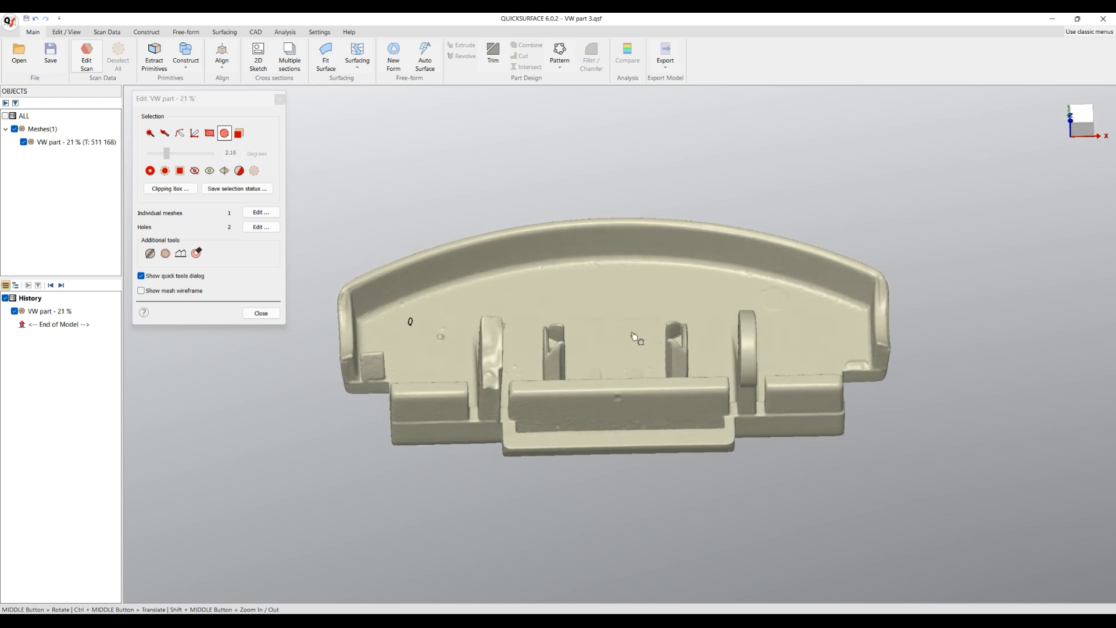
pyautogui.click(261, 313)
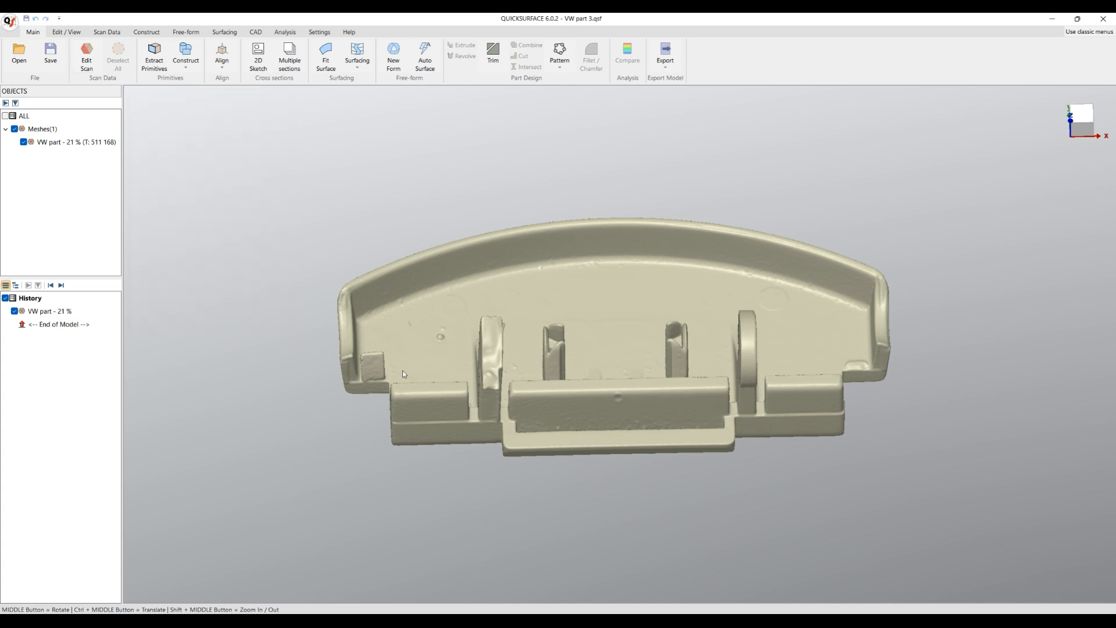
# Step: Open dental.qsf from the "05 - Project mesh boundaries" folder without saving the changes to the VW part
pyautogui.moveTo(400, 344); pyautogui.dragTo(347, 340, button='middle')
pyautogui.click(19, 55)
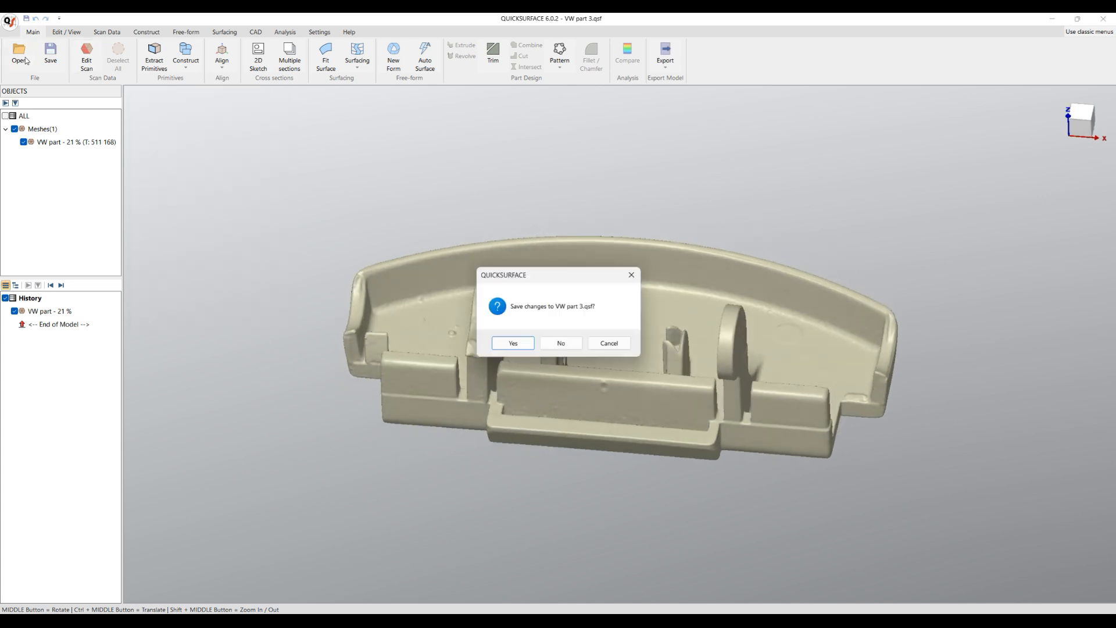
pyautogui.click(558, 344)
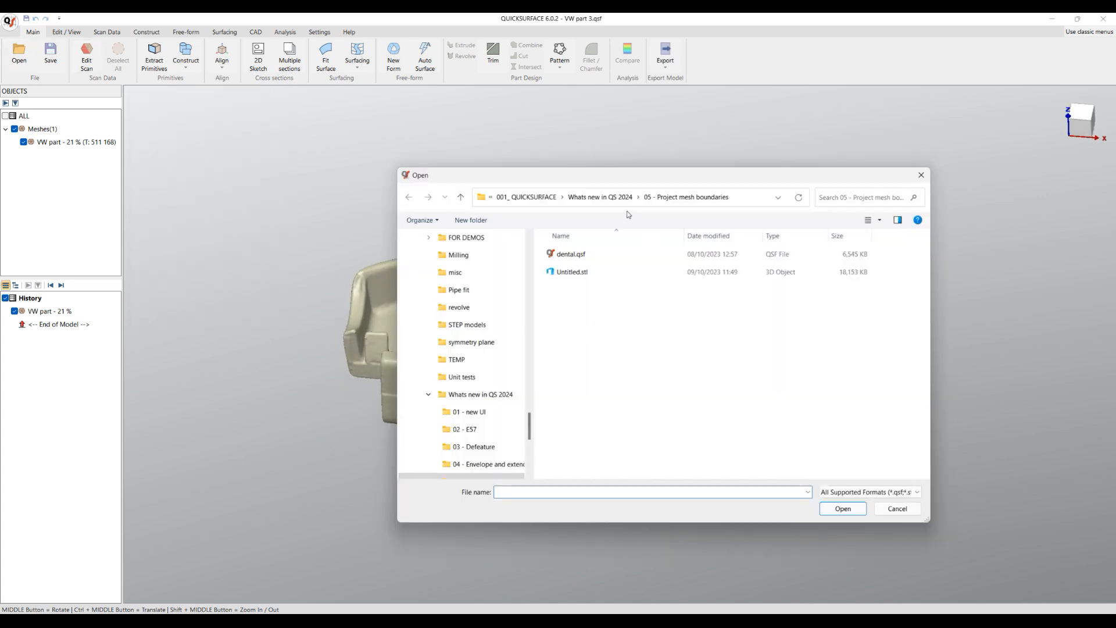
pyautogui.doubleClick(570, 255)
pyautogui.moveTo(666, 478); pyautogui.dragTo(659, 395, button='middle')
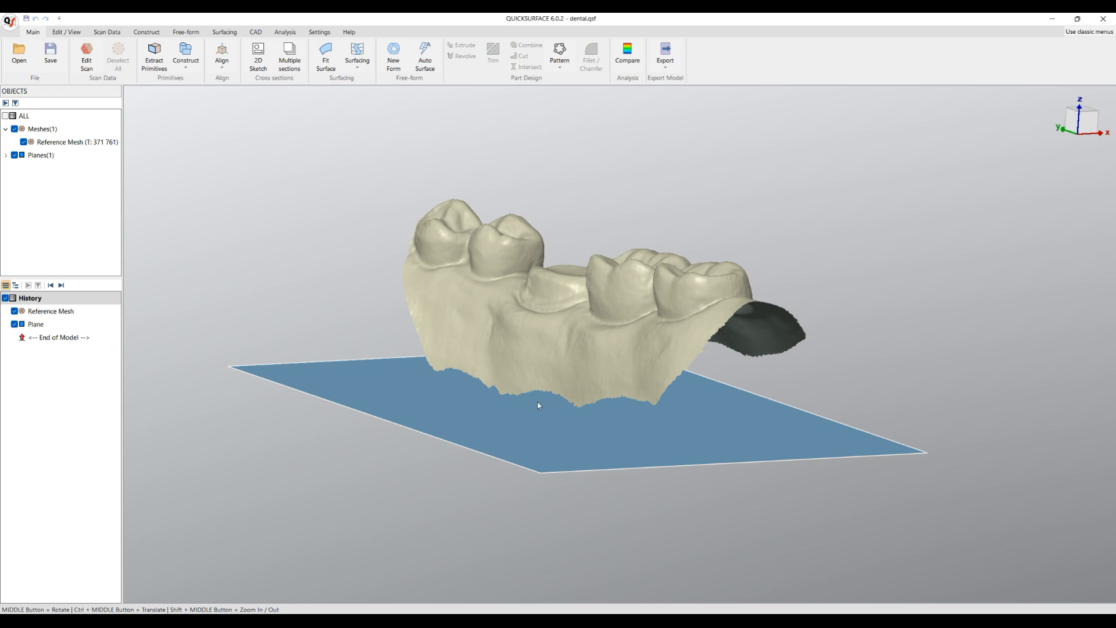
# Step: Project the dental mesh's boundaries onto the OXY plane and finish editing the mesh
pyautogui.moveTo(631, 338); pyautogui.dragTo(432, 421, button='middle')
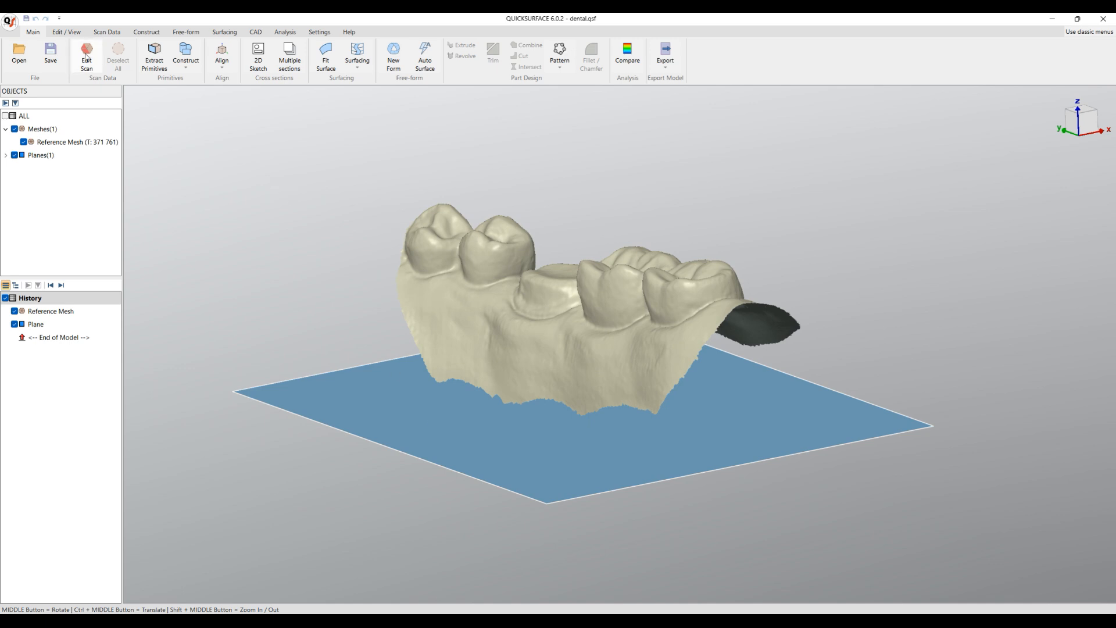
pyautogui.click(86, 57)
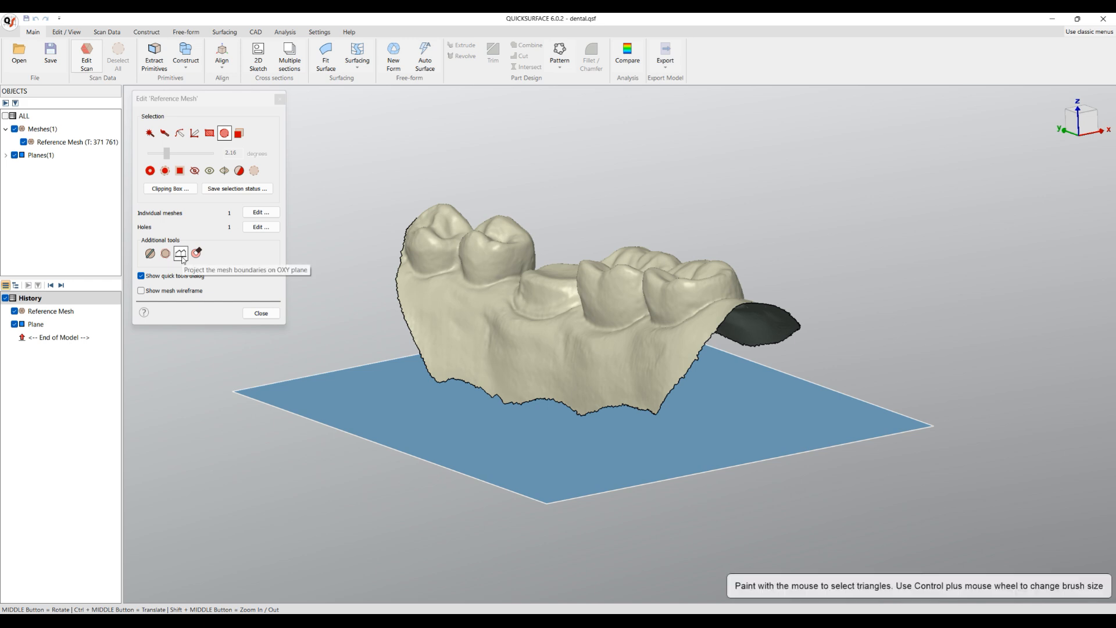
pyautogui.click(181, 256)
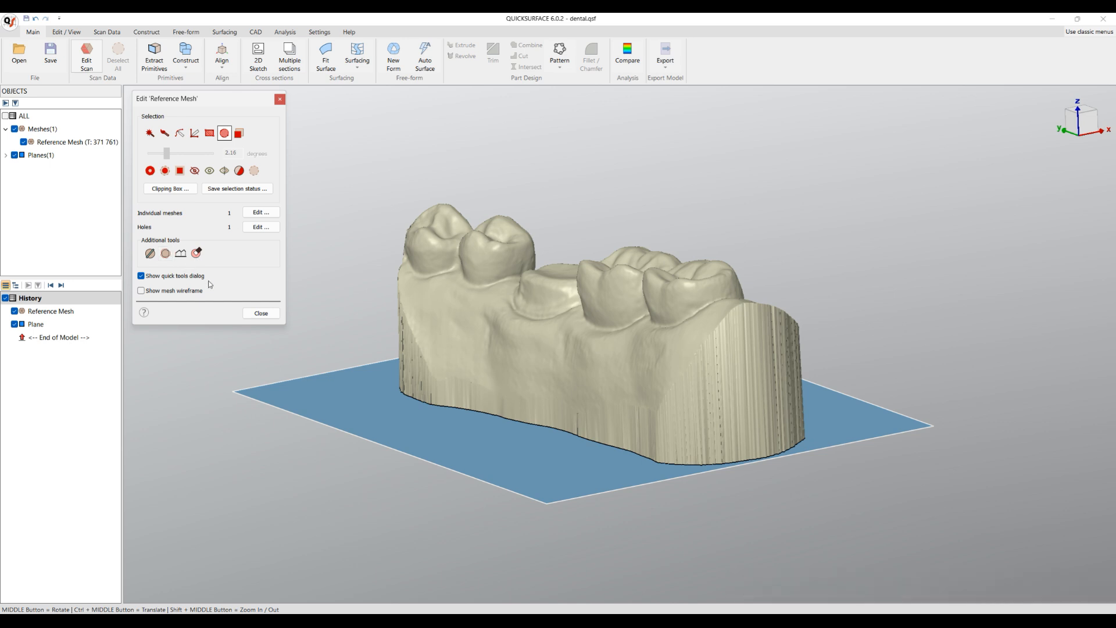
pyautogui.moveTo(561, 416); pyautogui.dragTo(433, 472, button='middle')
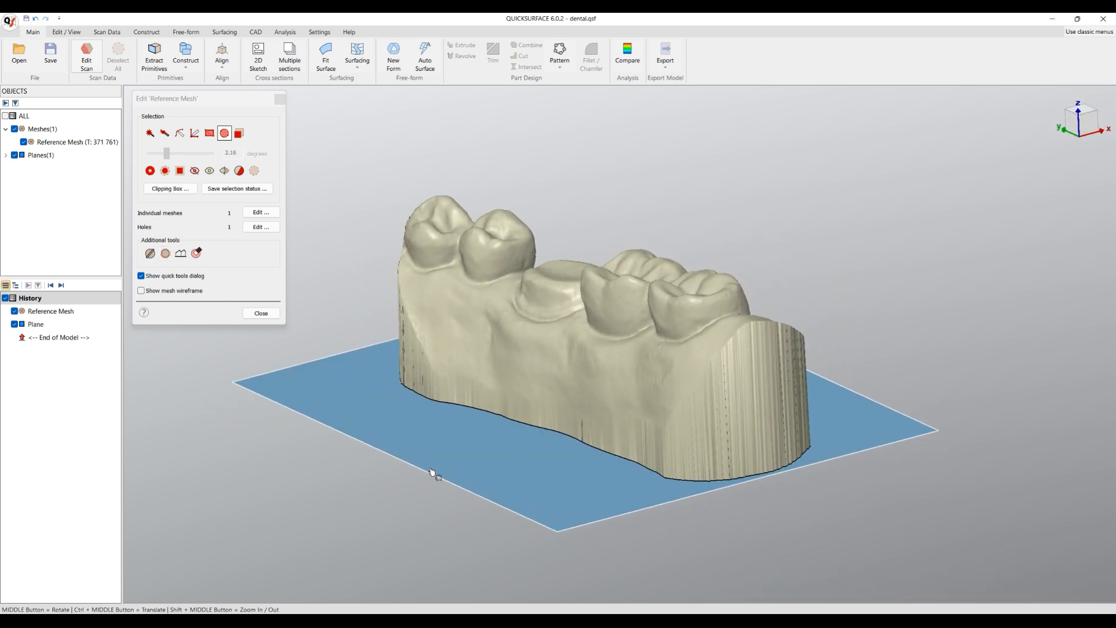
pyautogui.click(262, 313)
# Step: Export the visible dental mesh as Untitled.stl to the "05 - Project mesh boundaries" folder, replacing the existing file
pyautogui.click(105, 32)
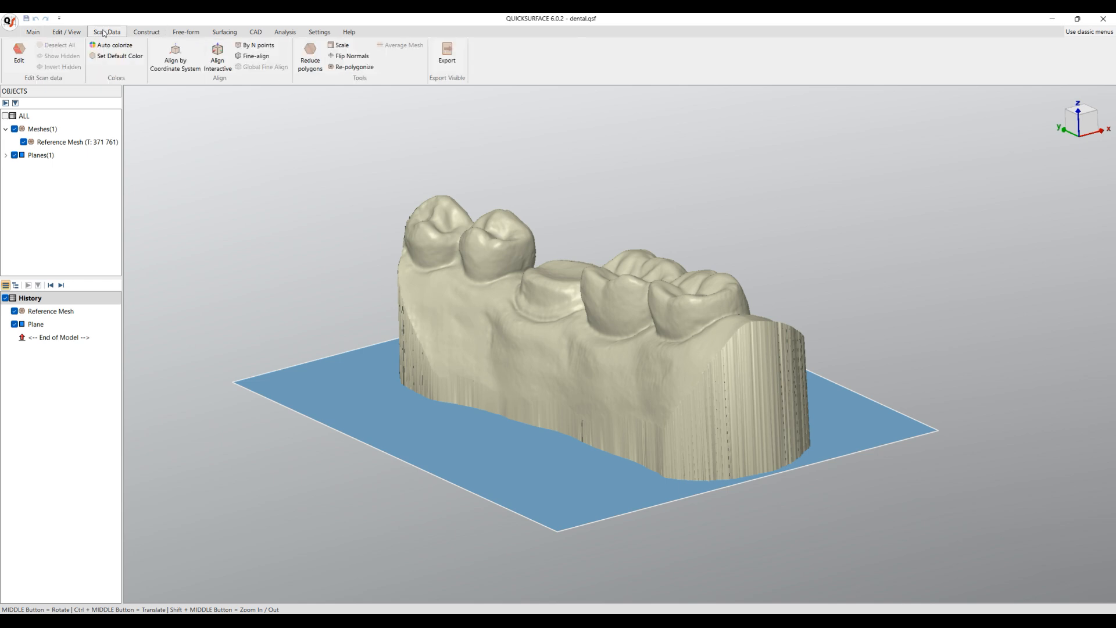
pyautogui.click(447, 54)
pyautogui.click(629, 259)
pyautogui.click(843, 508)
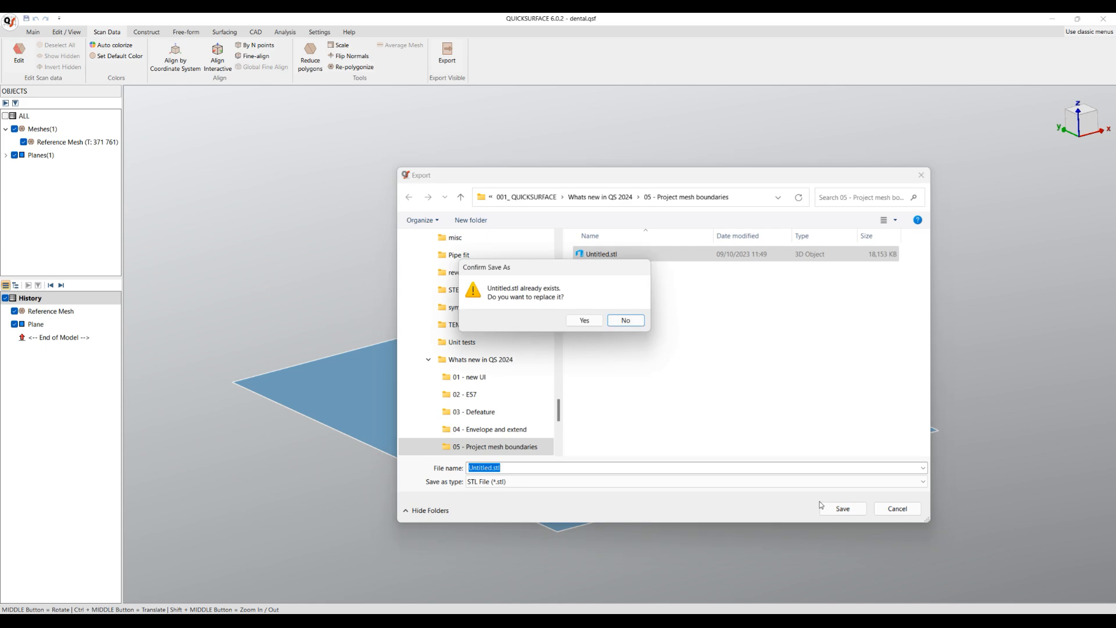
pyautogui.click(571, 323)
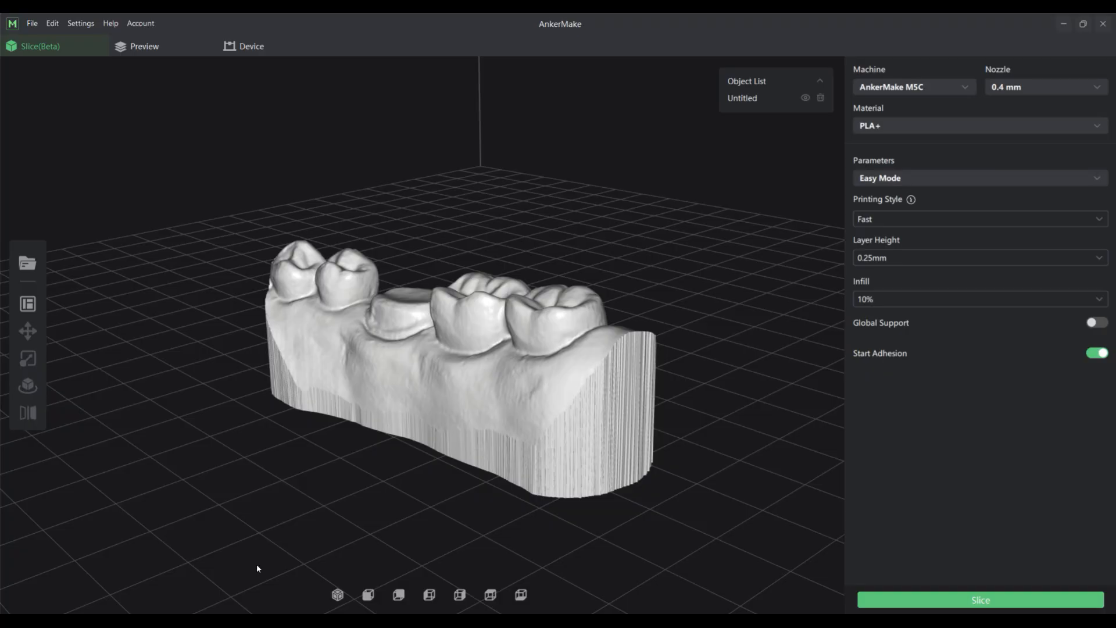
# Step: Switch to AnkerMake, slice the dental model for 3D printing and inspect its layer preview up close
pyautogui.click(956, 601)
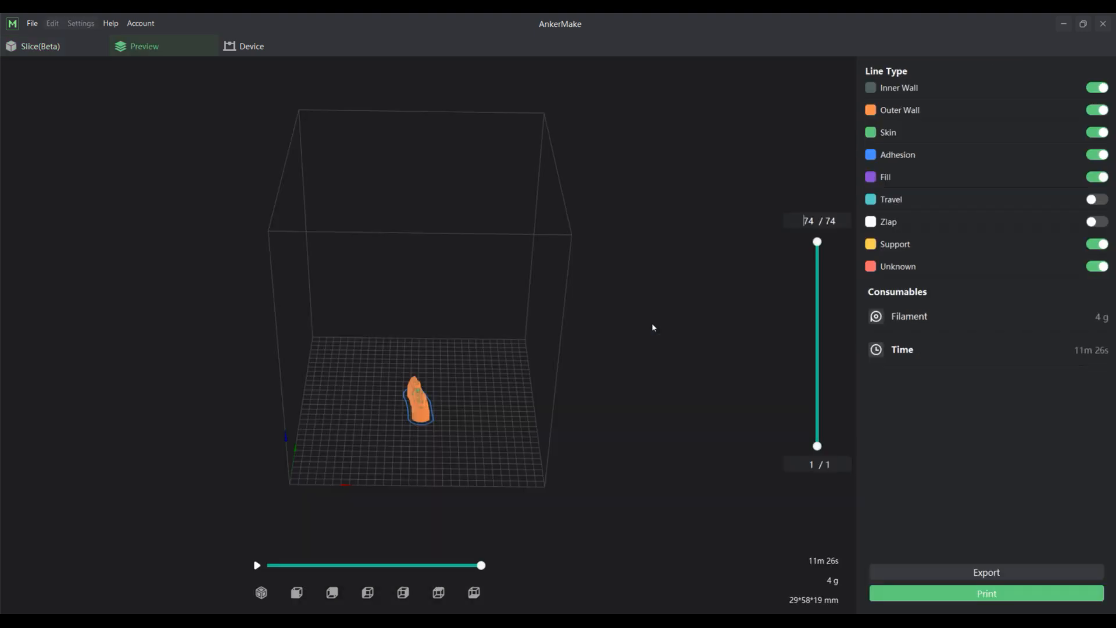
pyautogui.scroll(-2, 433, 410)
pyautogui.scroll(4, 419, 407)
pyautogui.scroll(8, 423, 397)
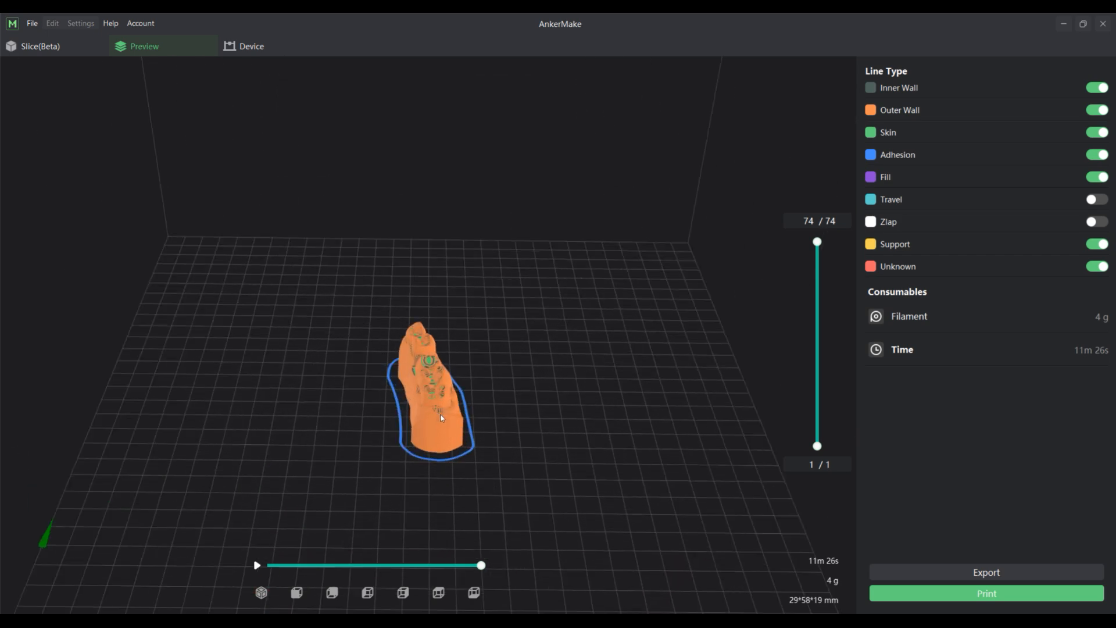
pyautogui.moveTo(529, 380); pyautogui.dragTo(556, 204, button='middle')
pyautogui.moveTo(817, 242)
pyautogui.mouseDown()
pyautogui.moveTo(821, 419)
pyautogui.moveTo(815, 238)
pyautogui.mouseUp()
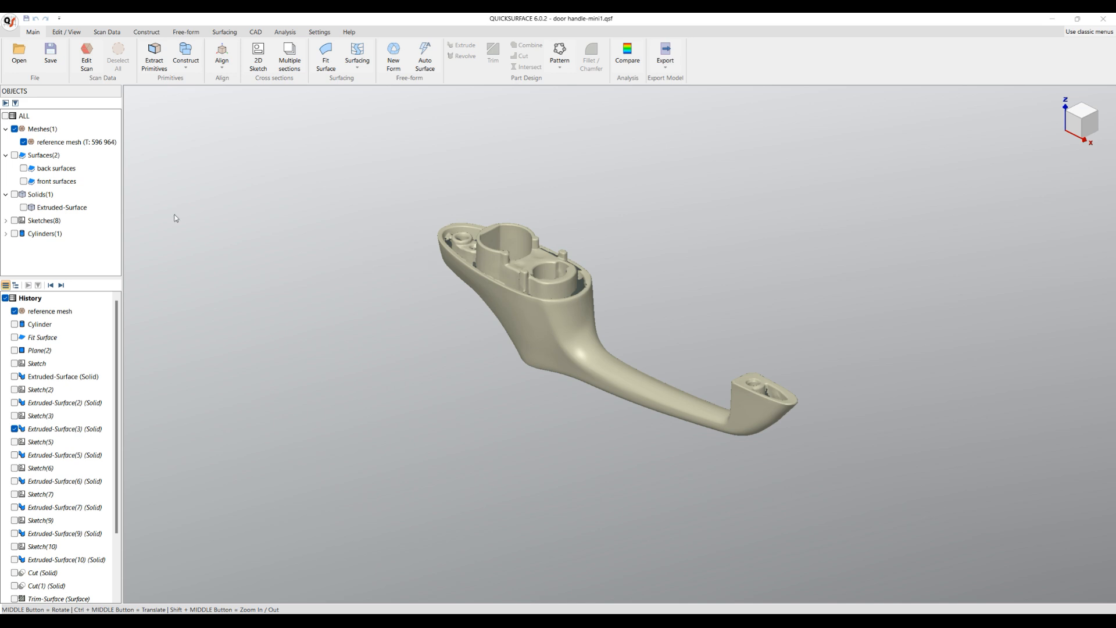
# Step: Show the back surfaces and front surfaces together with the door handle's reference mesh
pyautogui.scroll(2, 552, 281)
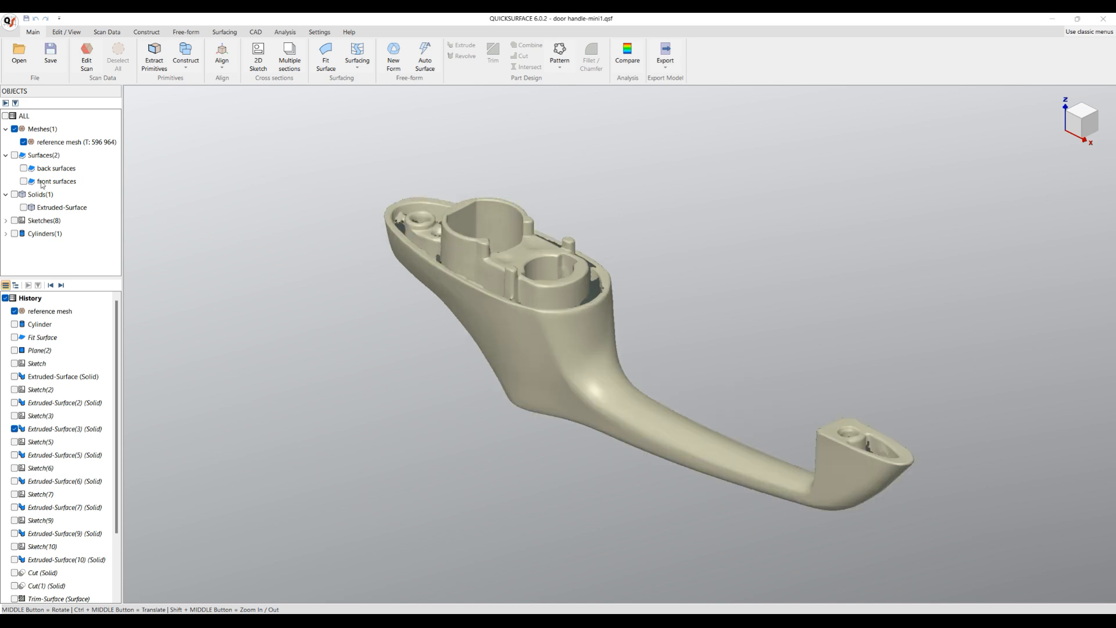
pyautogui.click(23, 169)
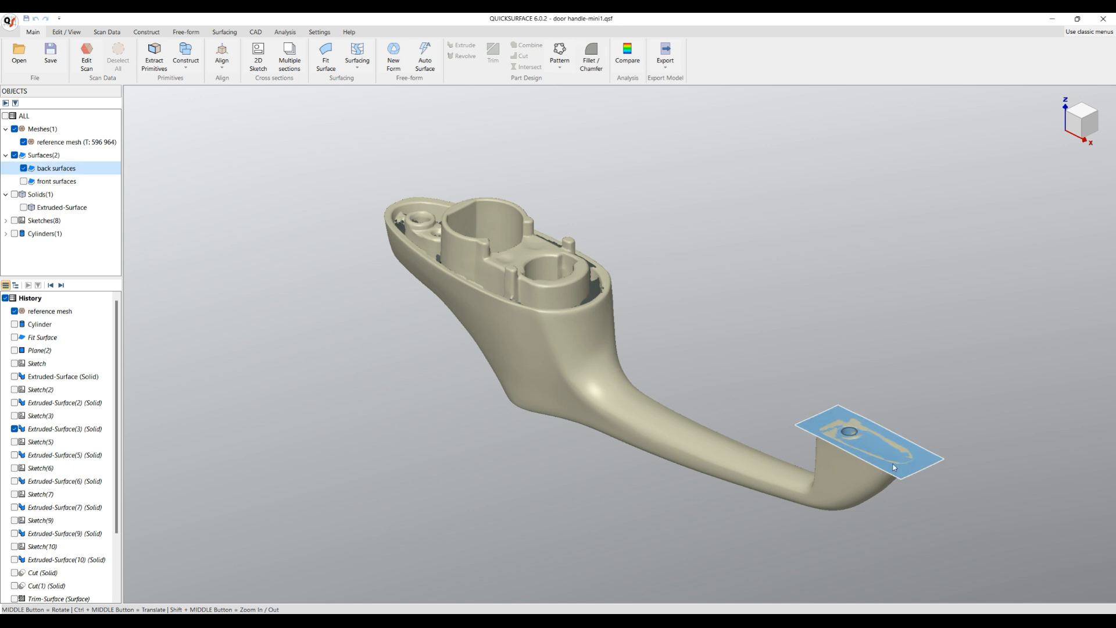
pyautogui.click(24, 181)
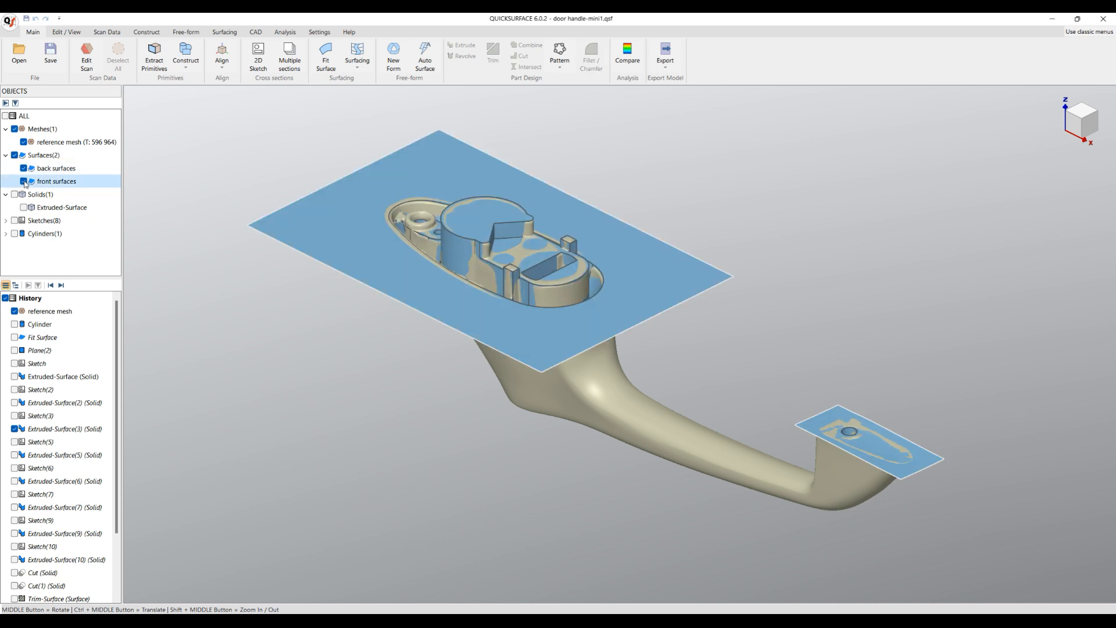
pyautogui.moveTo(560, 395); pyautogui.dragTo(626, 319, button='middle')
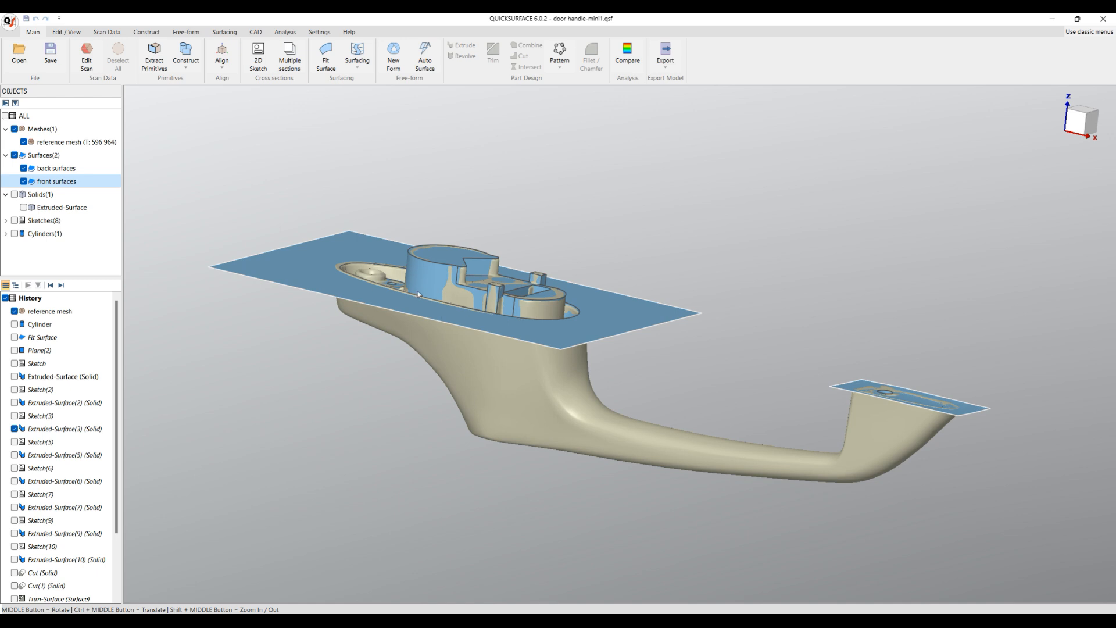
pyautogui.moveTo(681, 398); pyautogui.dragTo(625, 424, button='middle')
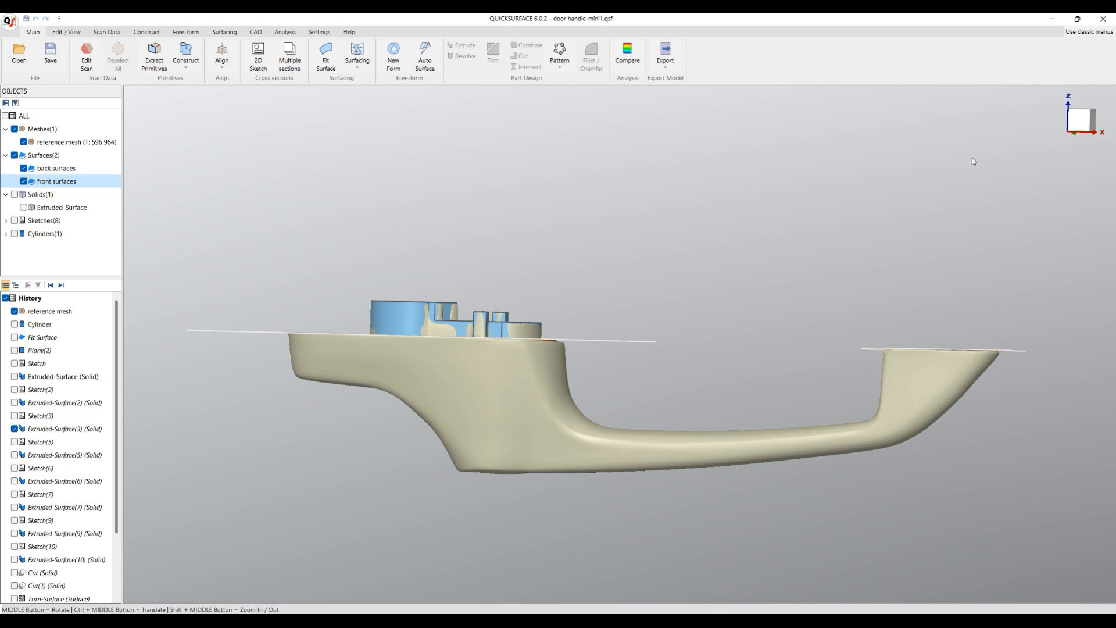
# Step: Preview splitting the door handle mesh with the front surfaces, using a 0.5 mm envelope
pyautogui.click(1080, 120)
pyautogui.scroll(3, 583, 327)
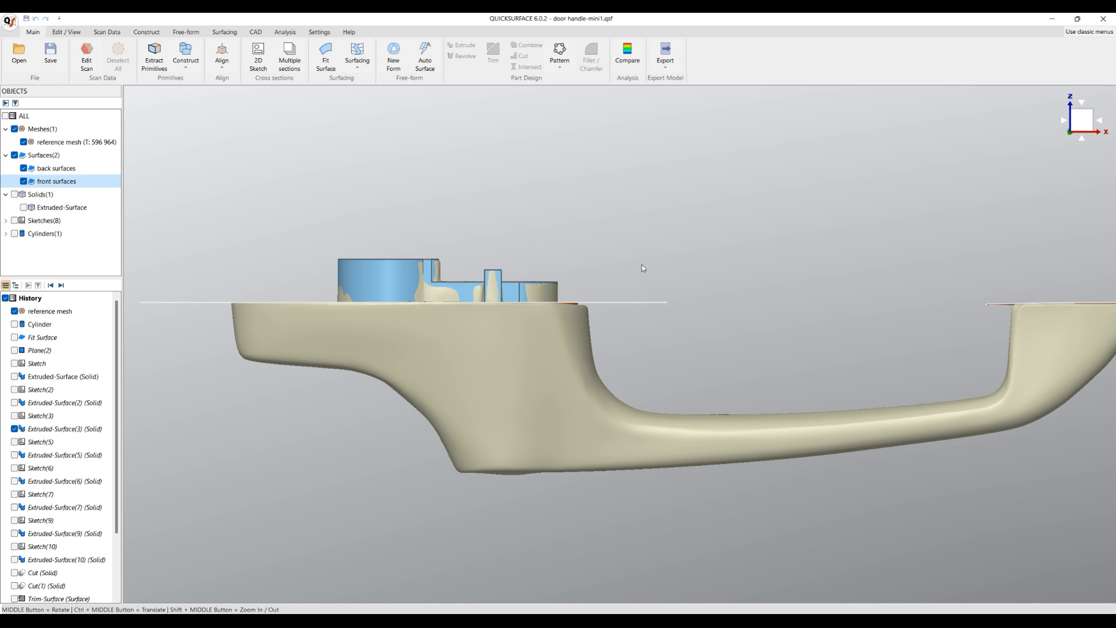
pyautogui.scroll(2, 591, 322)
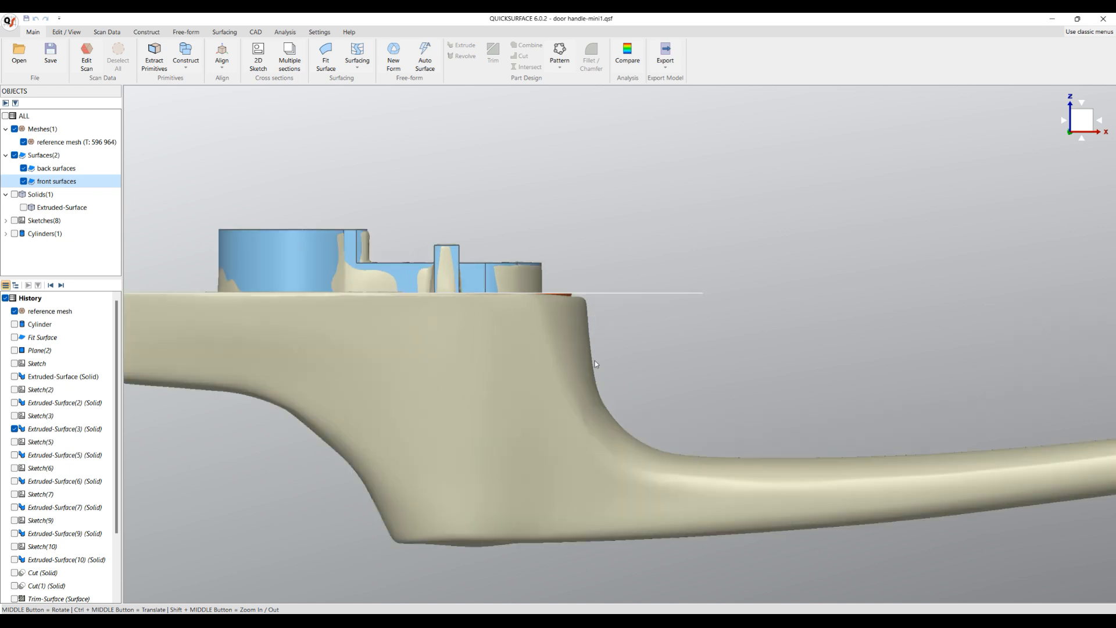
pyautogui.scroll(-2, 499, 242)
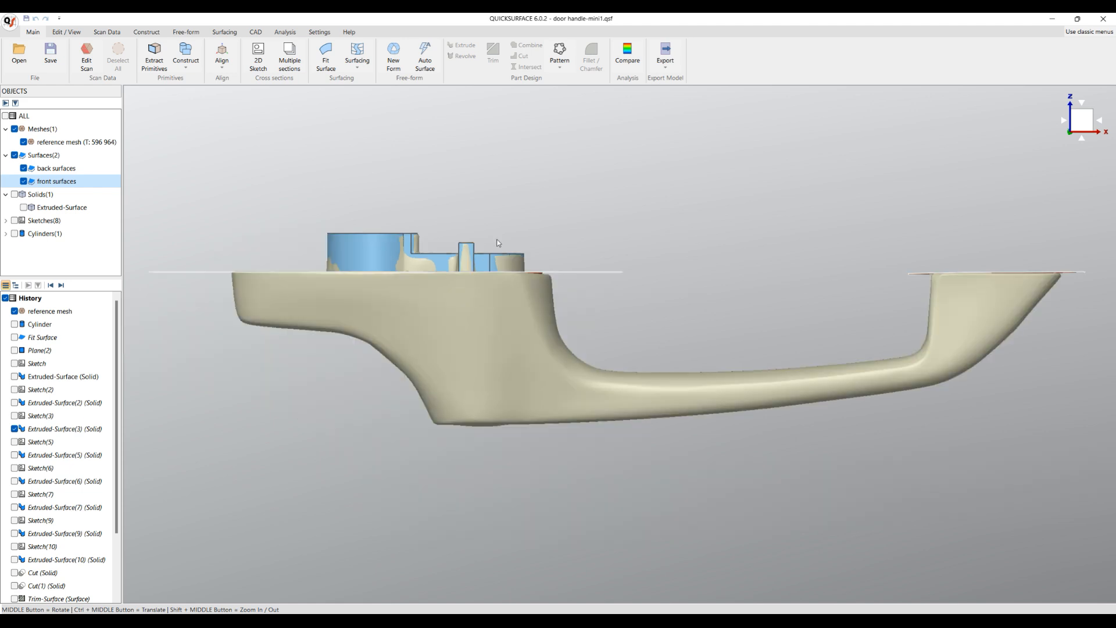
pyautogui.click(92, 74)
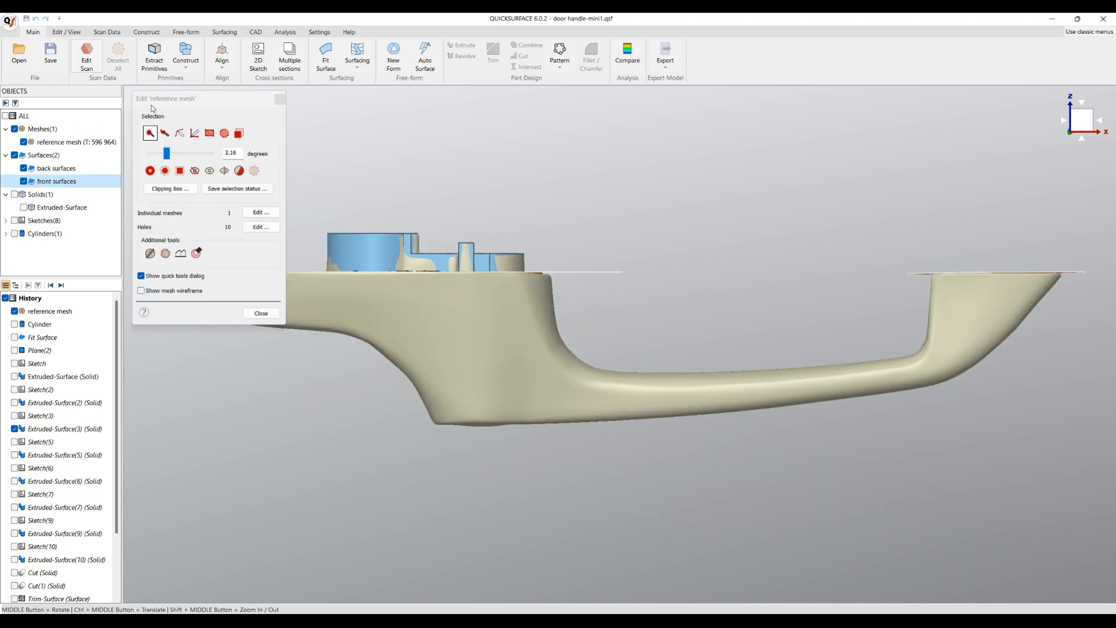
pyautogui.click(153, 258)
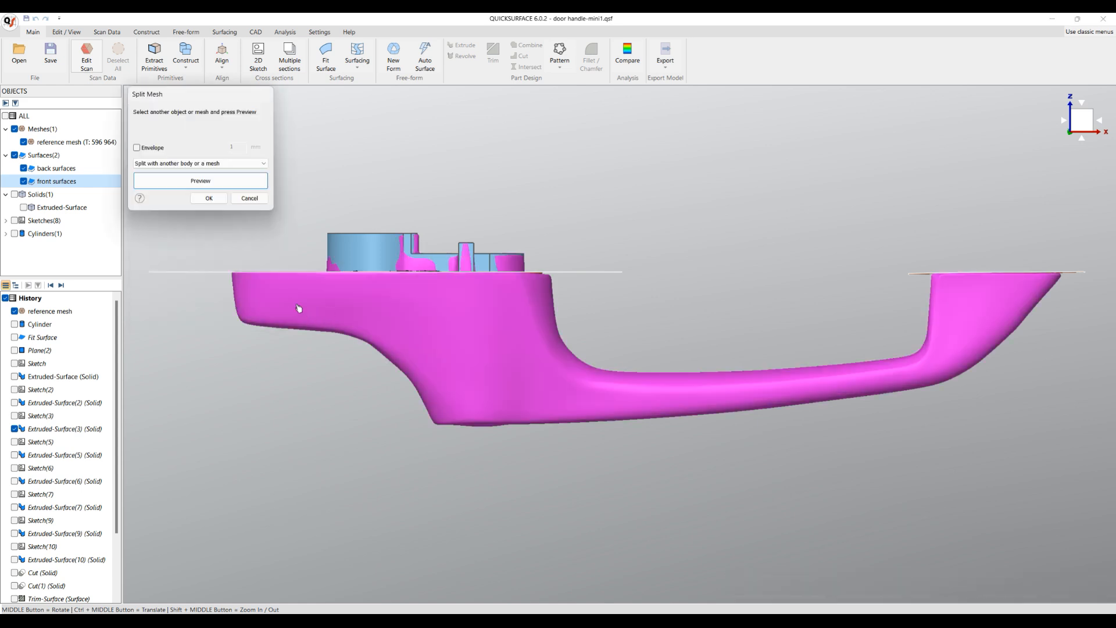
pyautogui.scroll(3, 175, 271)
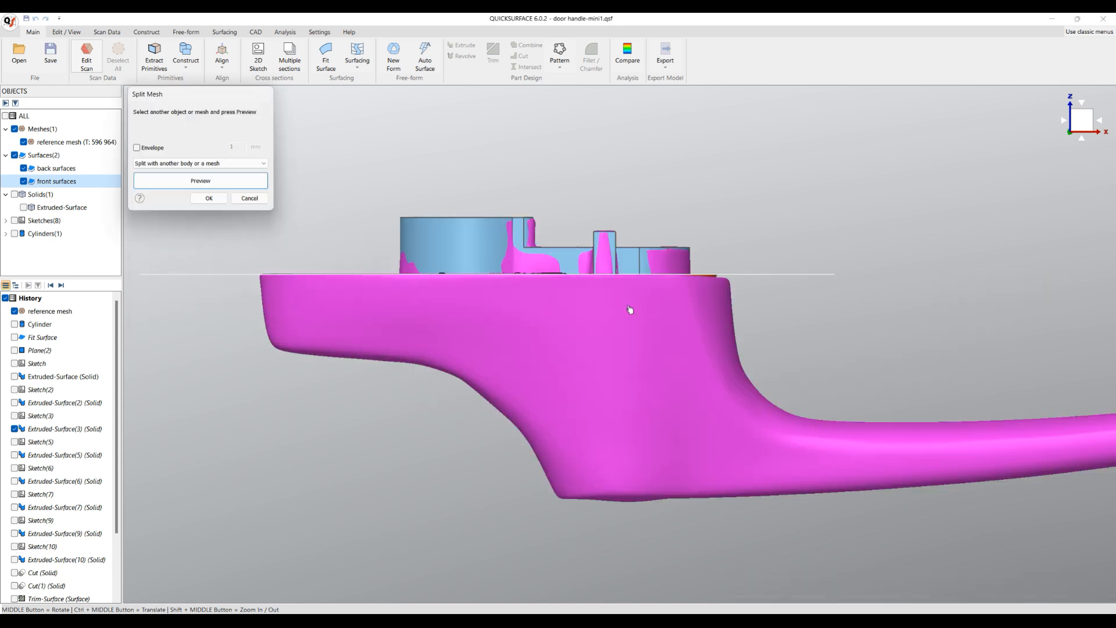
pyautogui.scroll(4, 745, 288)
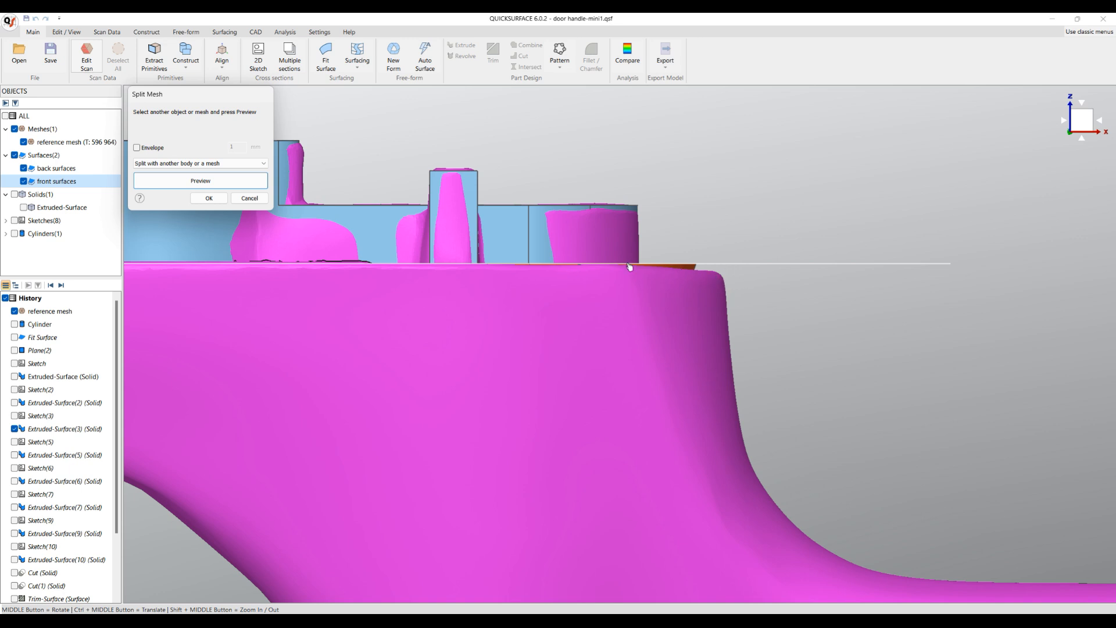
pyautogui.click(138, 149)
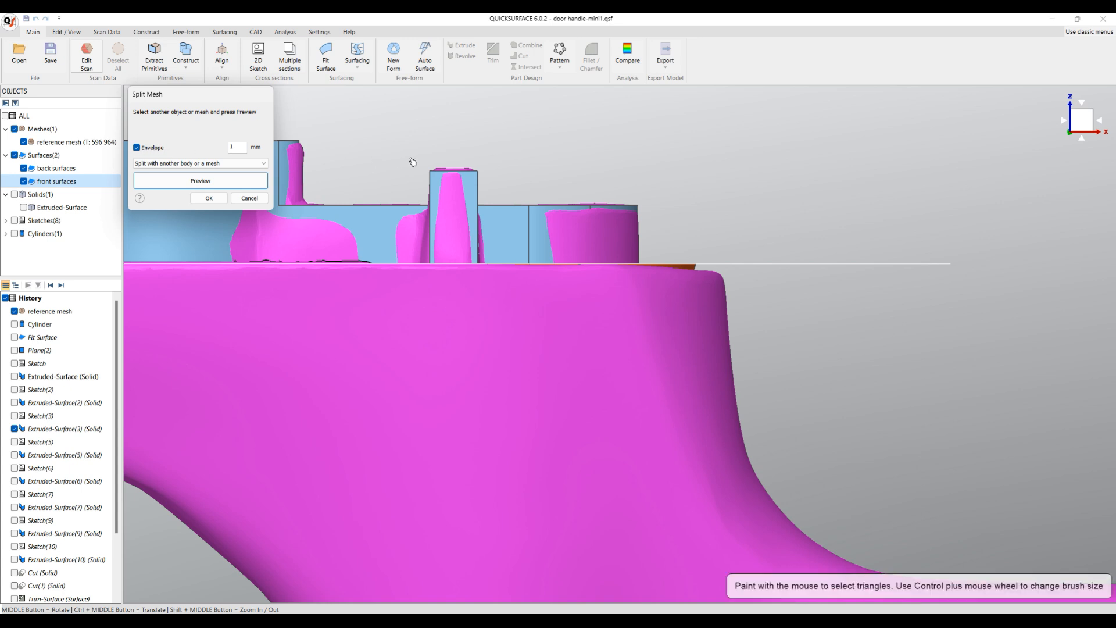
pyautogui.click(473, 185)
pyautogui.click(225, 180)
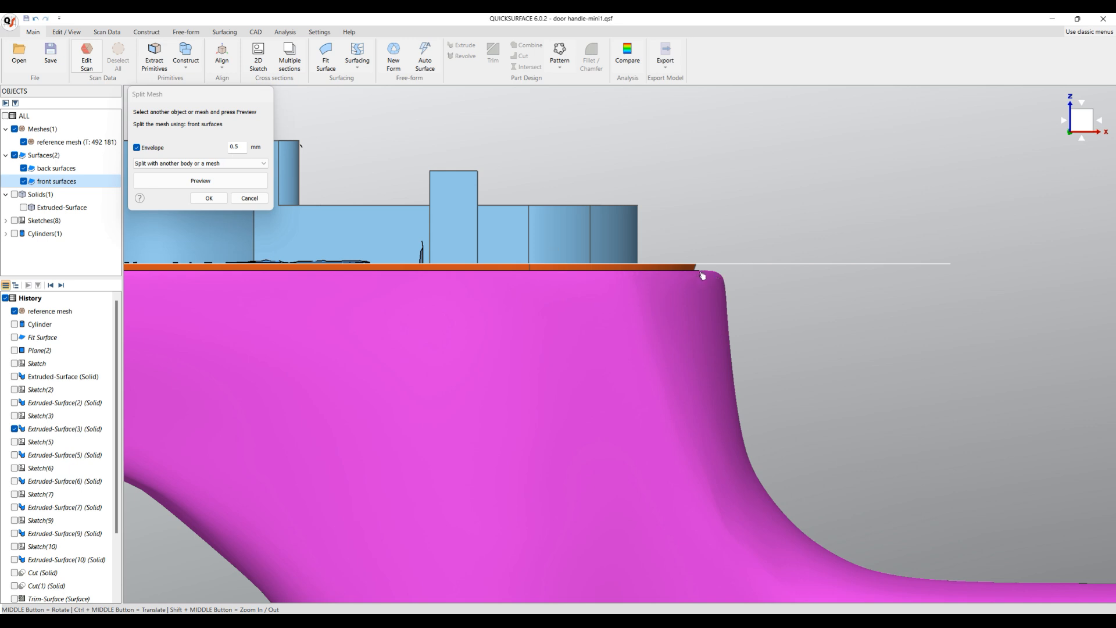
# Step: Set the split envelope to 1 mm, preview the result and apply the split by the front surfaces
pyautogui.doubleClick(244, 148)
pyautogui.write('1')
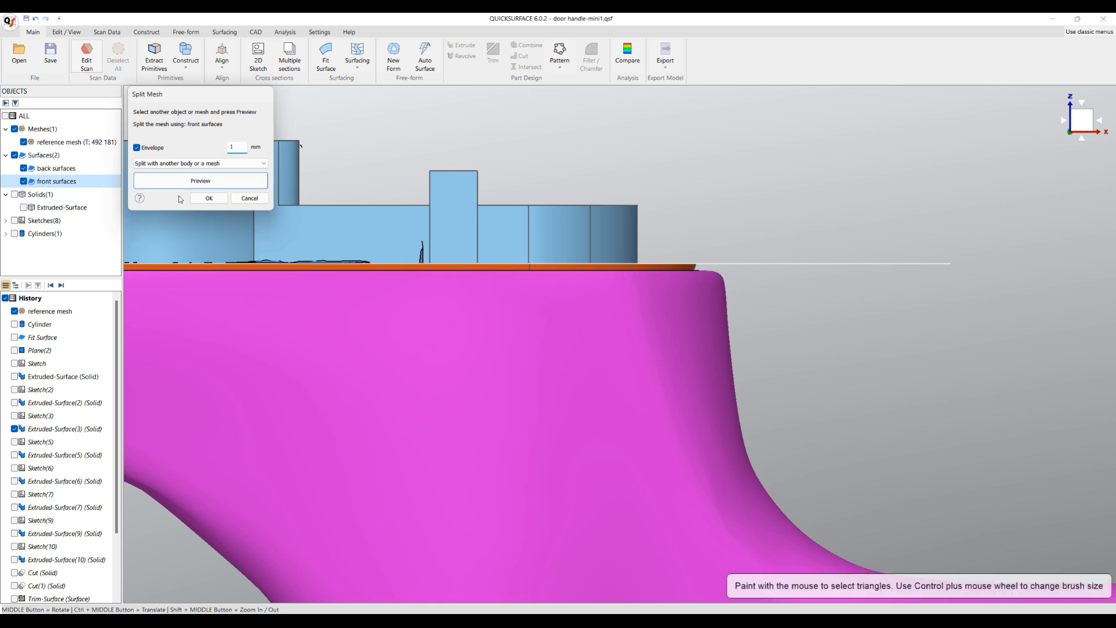
pyautogui.click(195, 185)
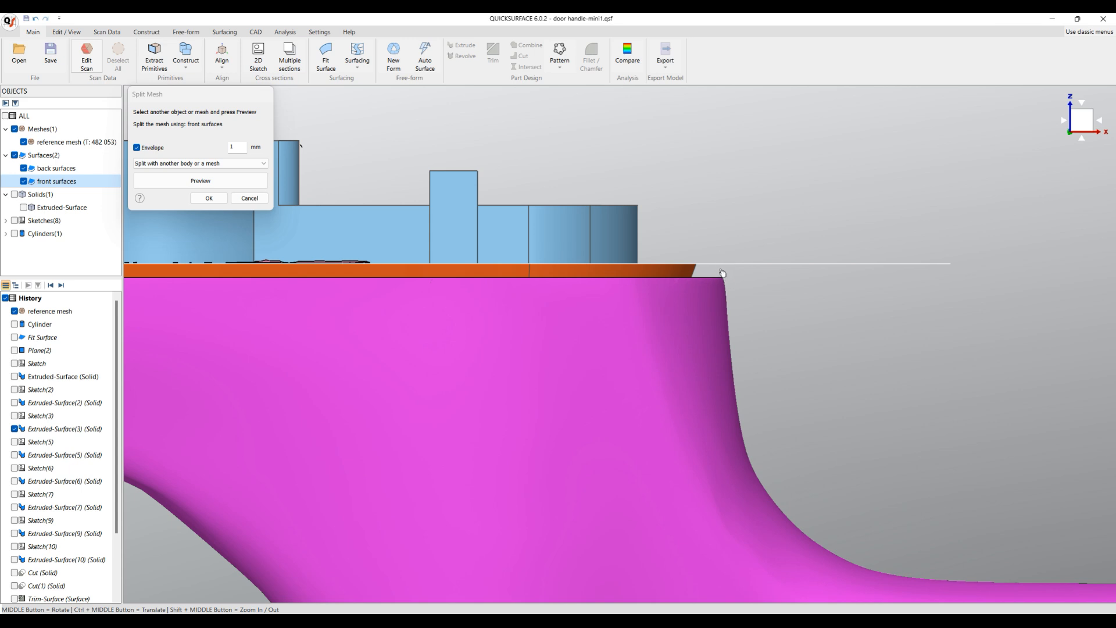
pyautogui.scroll(-3, 727, 285)
pyautogui.scroll(-2, 461, 237)
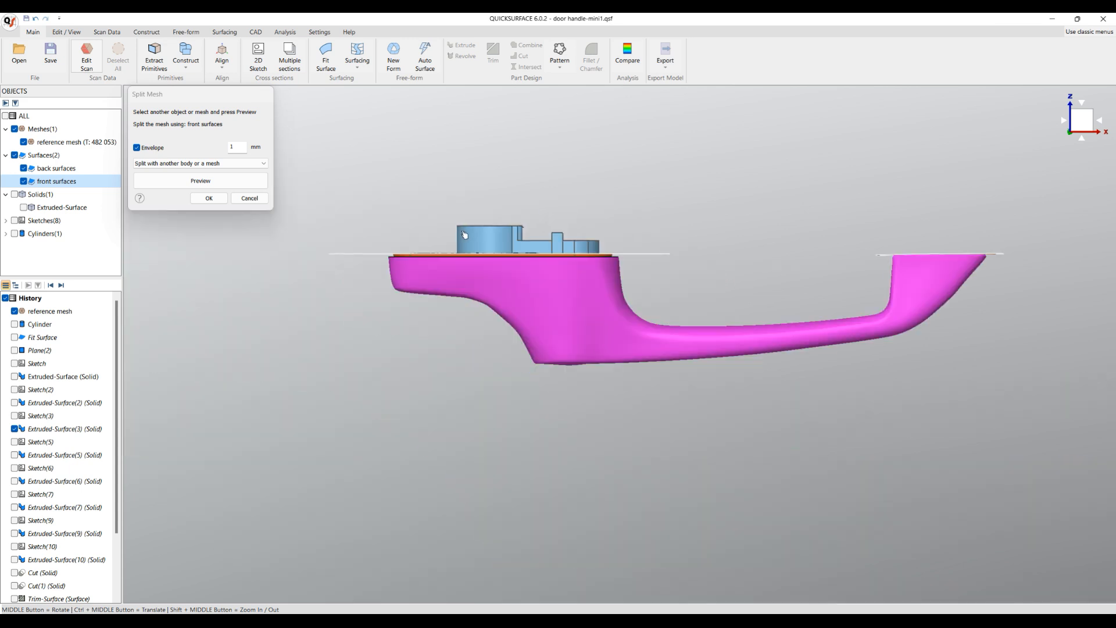
pyautogui.click(209, 198)
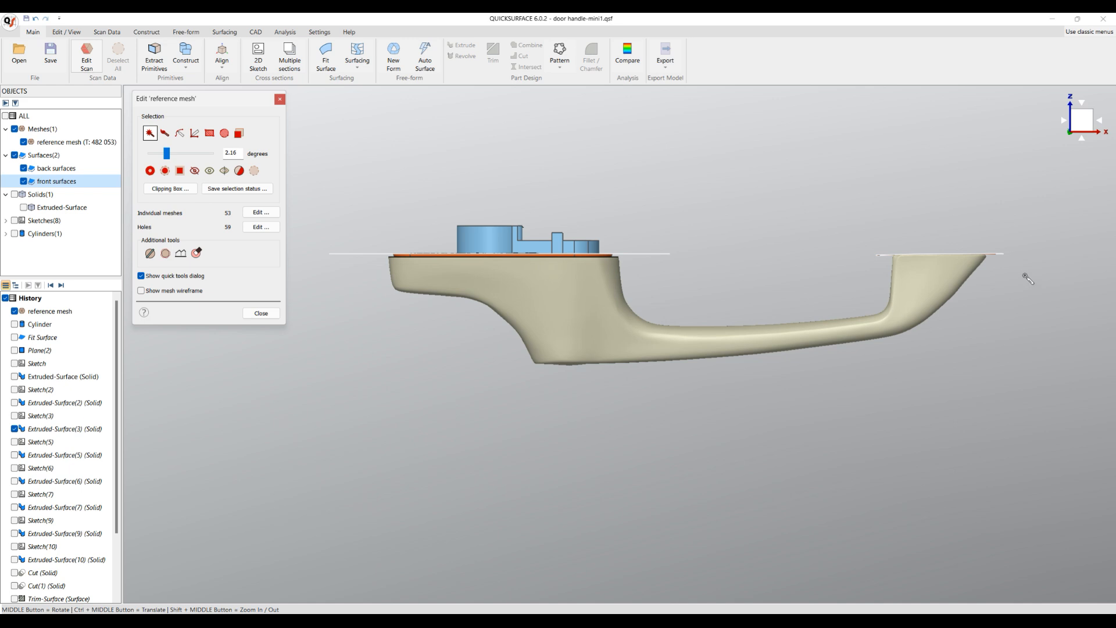
# Step: Split the mesh at the handle's narrow end with the back surfaces, using a 1 mm envelope
pyautogui.scroll(4, 1026, 277)
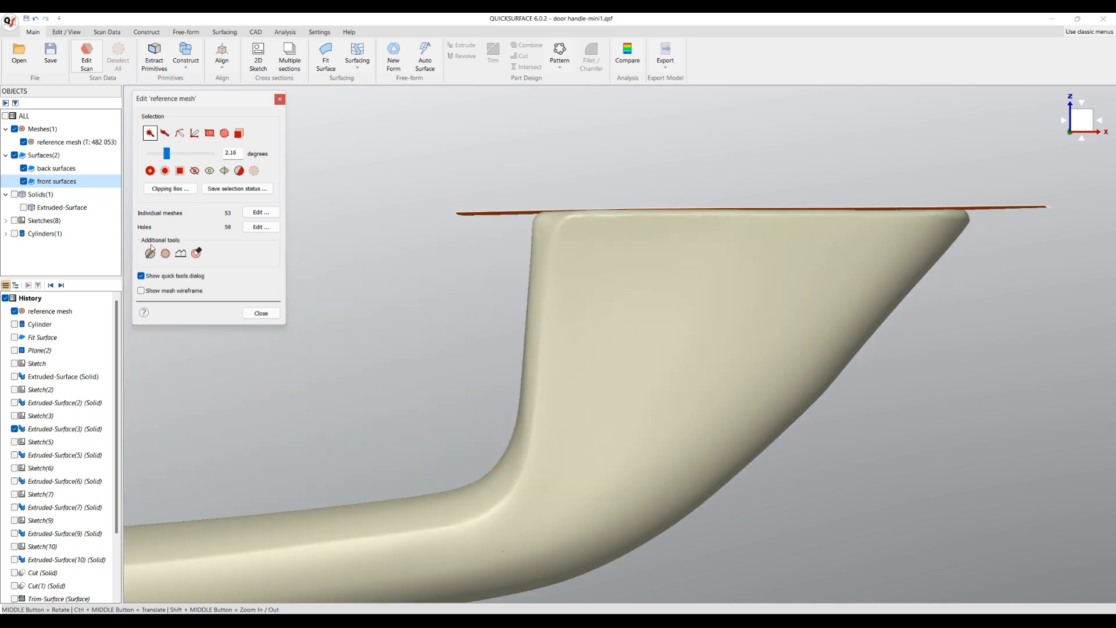
pyautogui.click(150, 253)
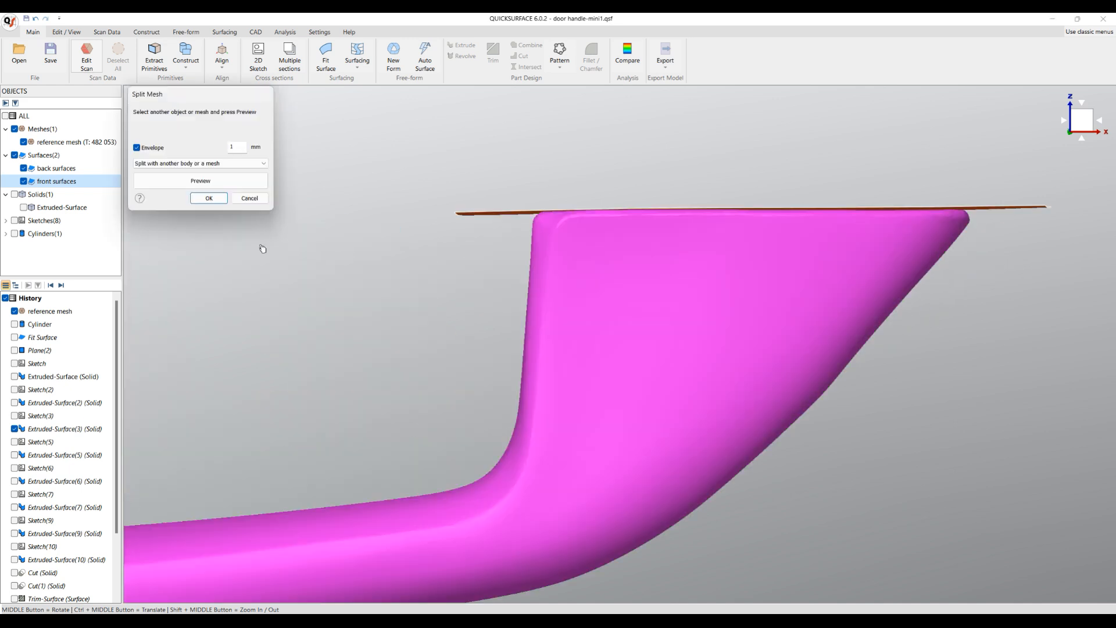
pyautogui.click(491, 218)
pyautogui.scroll(2, 607, 219)
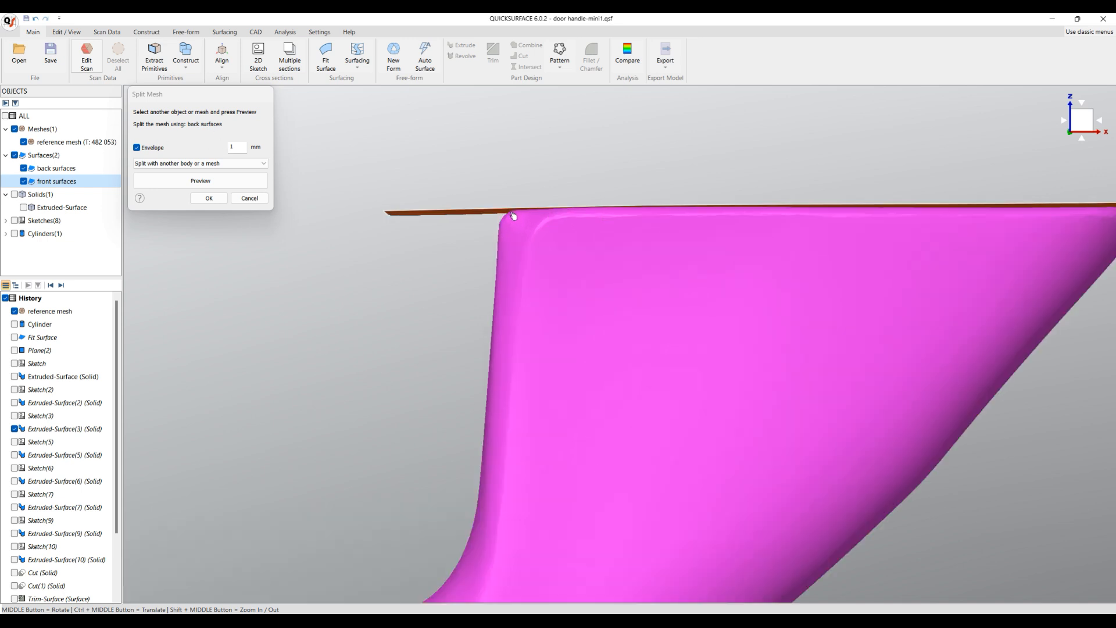
pyautogui.click(221, 181)
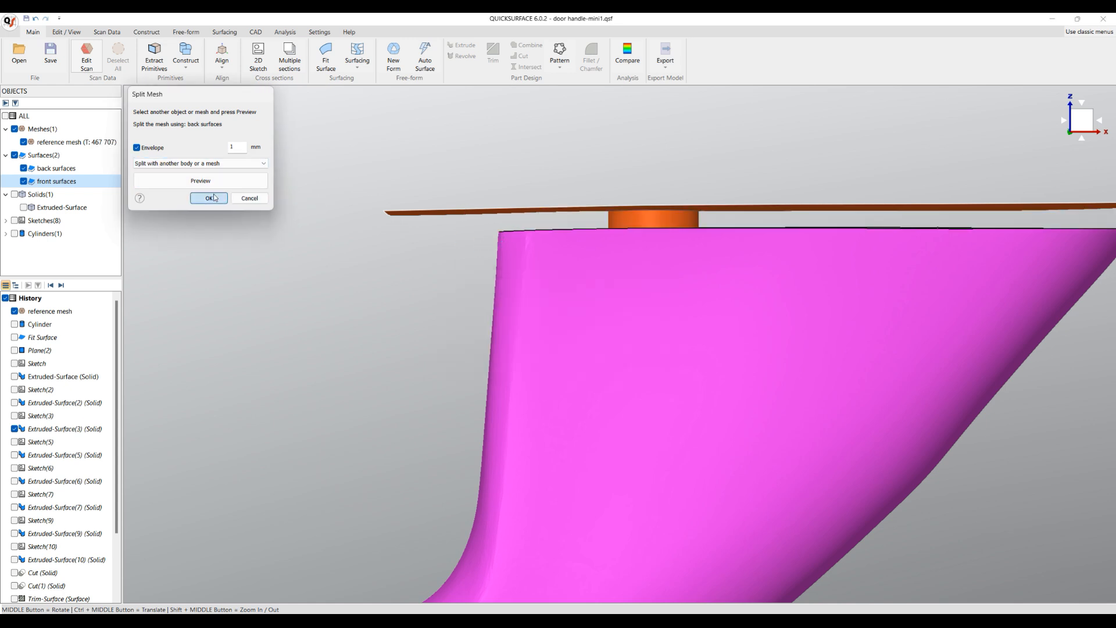
pyautogui.click(214, 198)
# Step: Hide the back surfaces and front surfaces so only the split door handle mesh is shown
pyautogui.scroll(-10, 666, 231)
pyautogui.scroll(2, 573, 258)
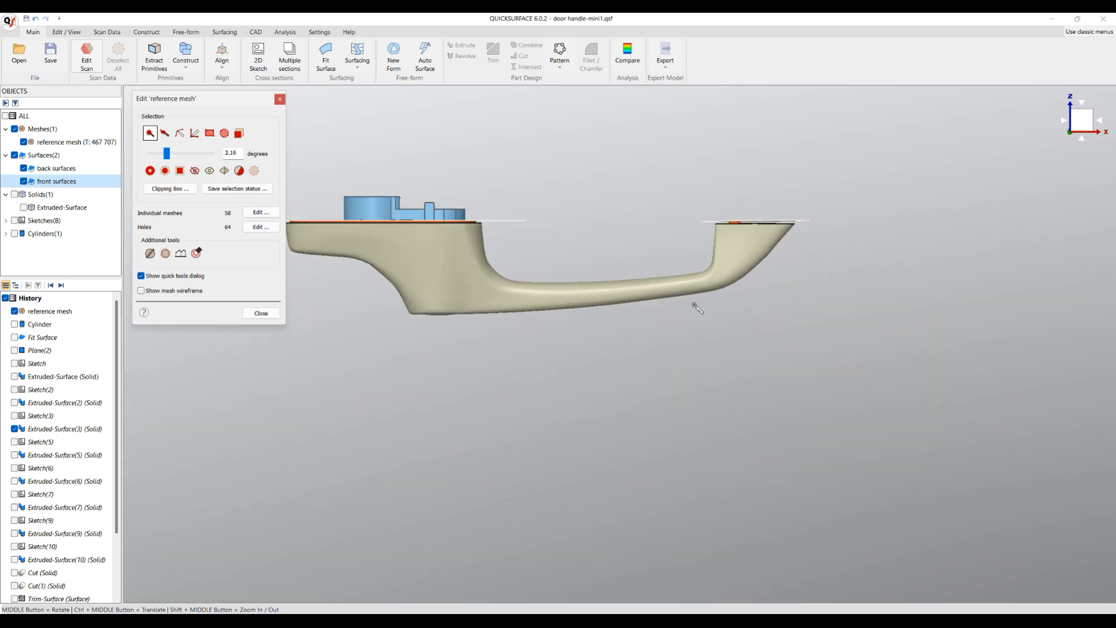
pyautogui.moveTo(699, 304); pyautogui.dragTo(601, 382, button='middle')
pyautogui.click(23, 168)
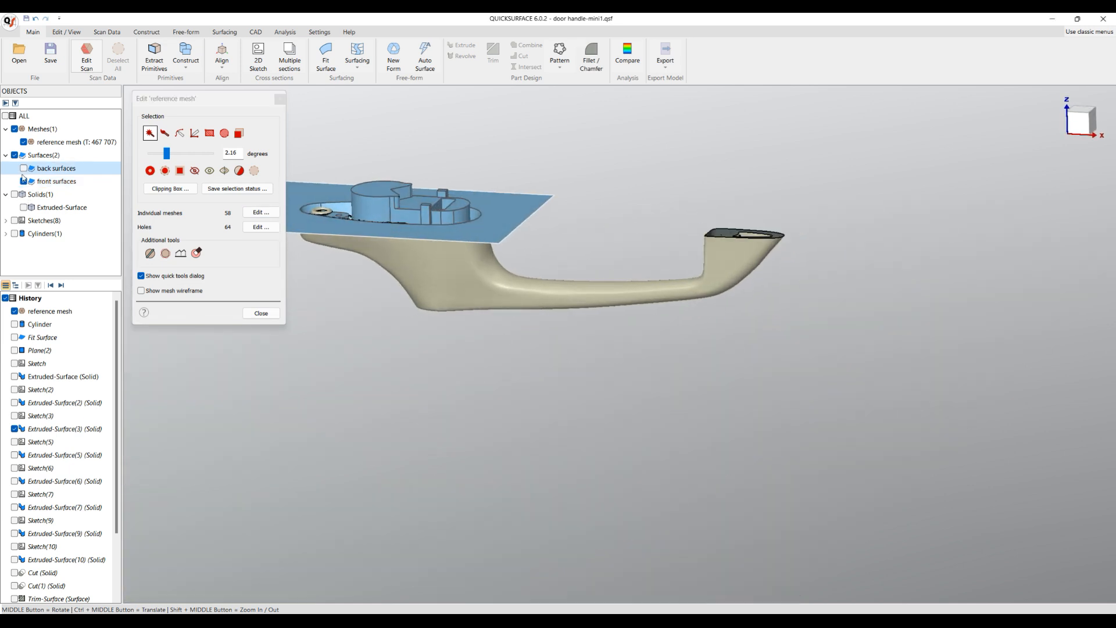
pyautogui.click(24, 181)
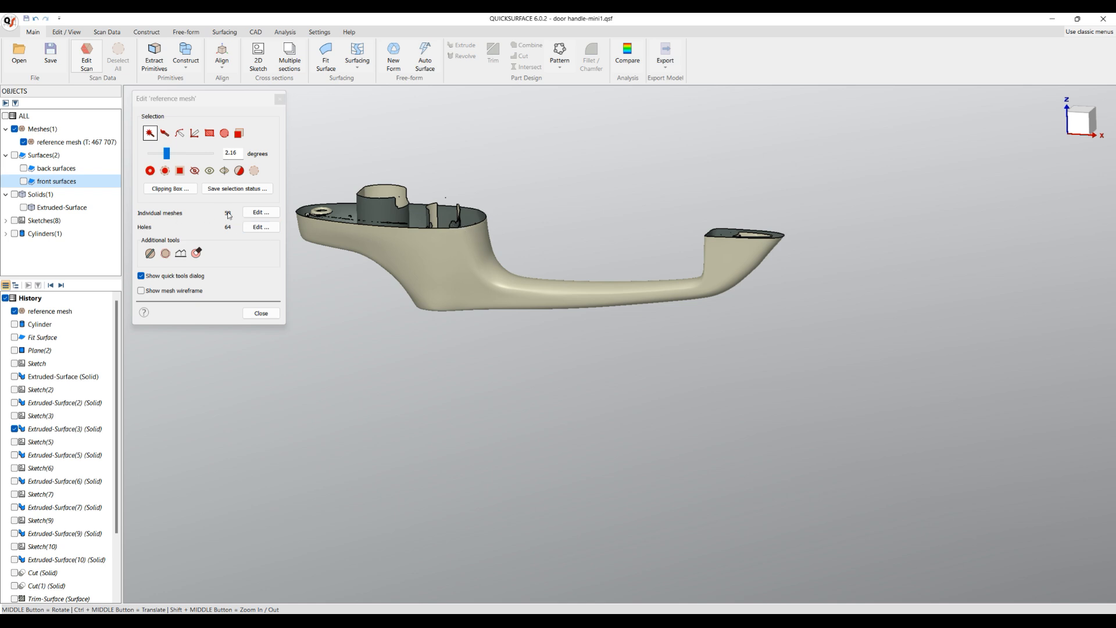
# Step: Remove the separate inner pieces from the reference mesh, keeping only the large outer handle shell
pyautogui.click(270, 212)
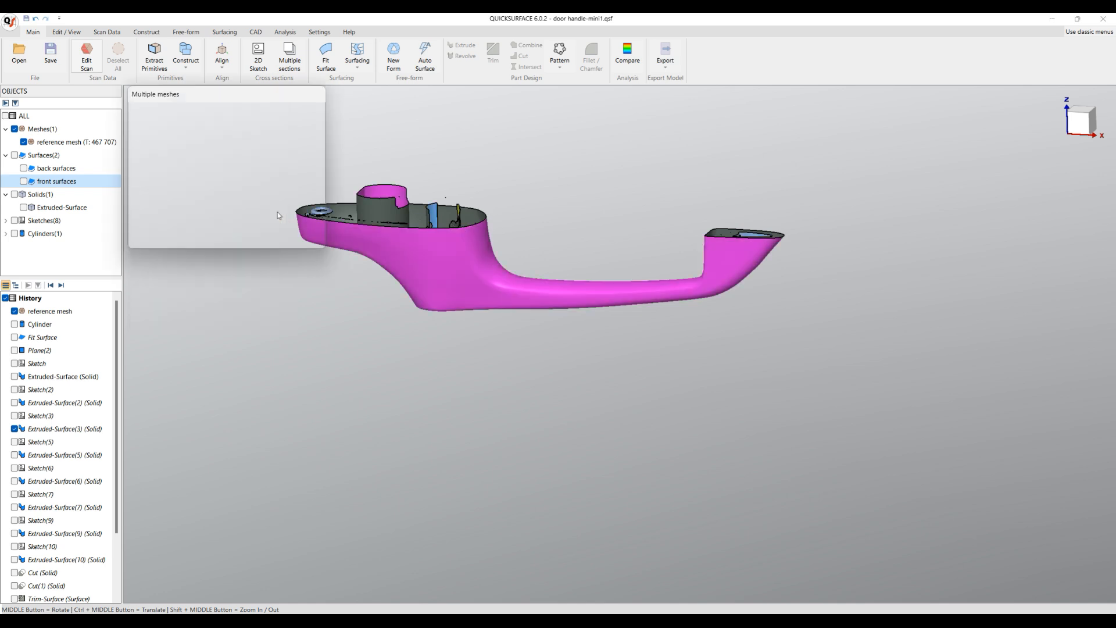
pyautogui.click(476, 264)
pyautogui.click(484, 251)
pyautogui.scroll(3, 495, 279)
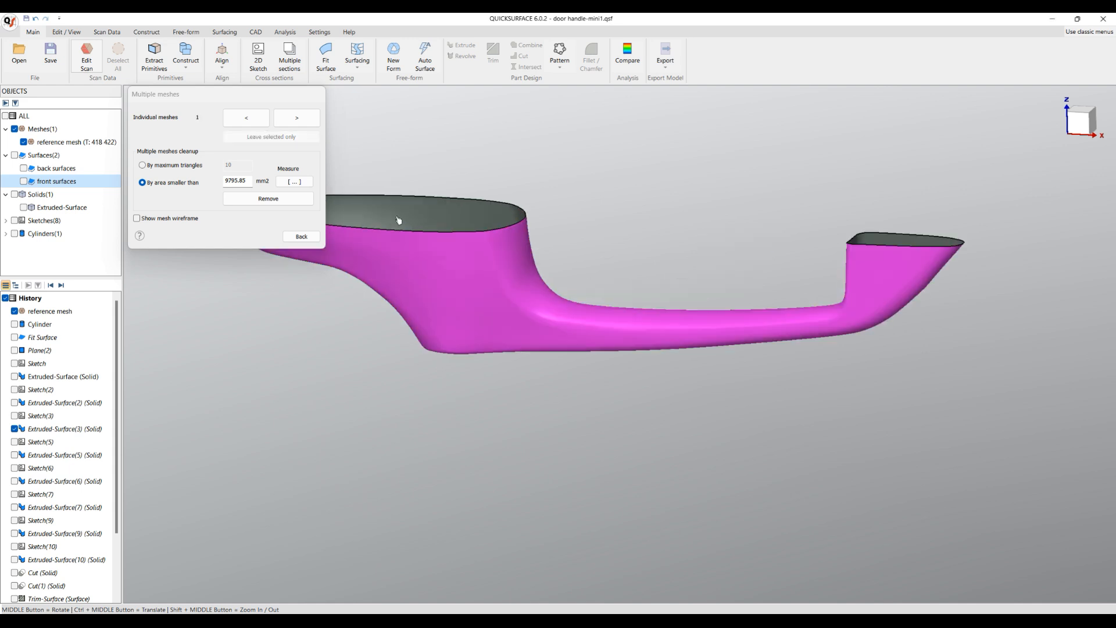
pyautogui.moveTo(500, 340); pyautogui.dragTo(735, 361, button='middle')
pyautogui.scroll(-3, 608, 314)
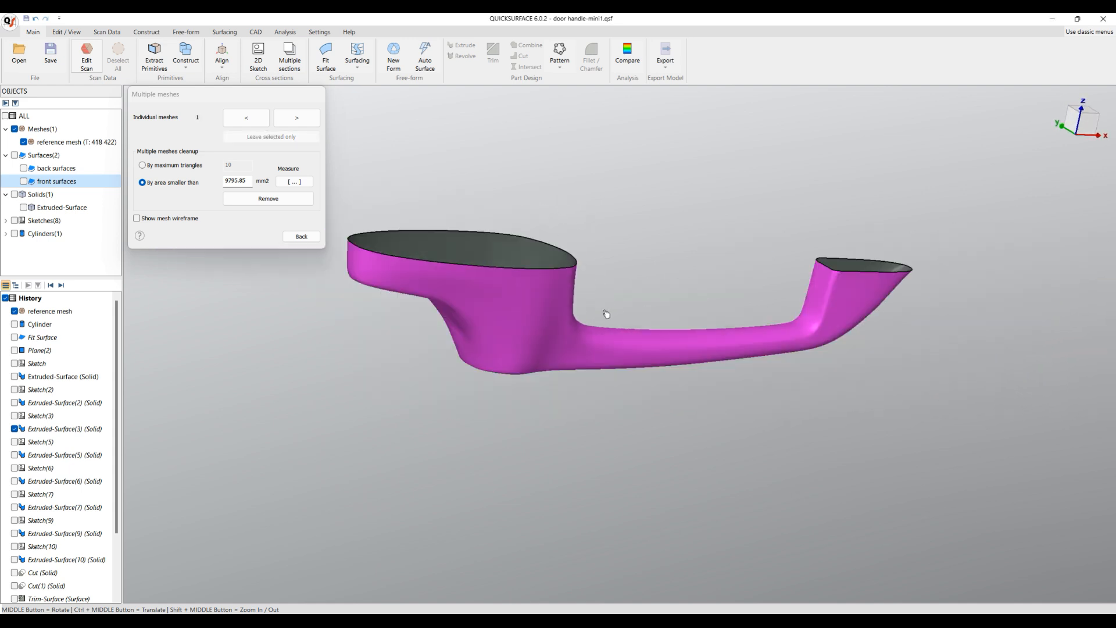
pyautogui.click(298, 236)
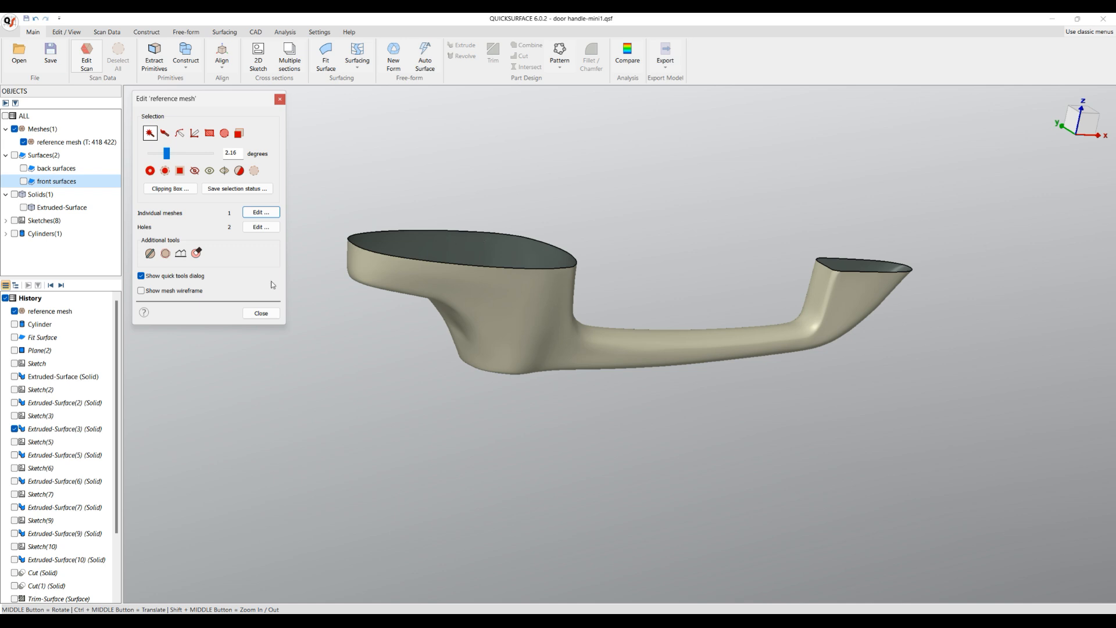
pyautogui.click(261, 314)
# Step: Auto-surface the handle mesh with the Feature aligned algorithm, Medium target quads count and Balanced feature details
pyautogui.click(425, 56)
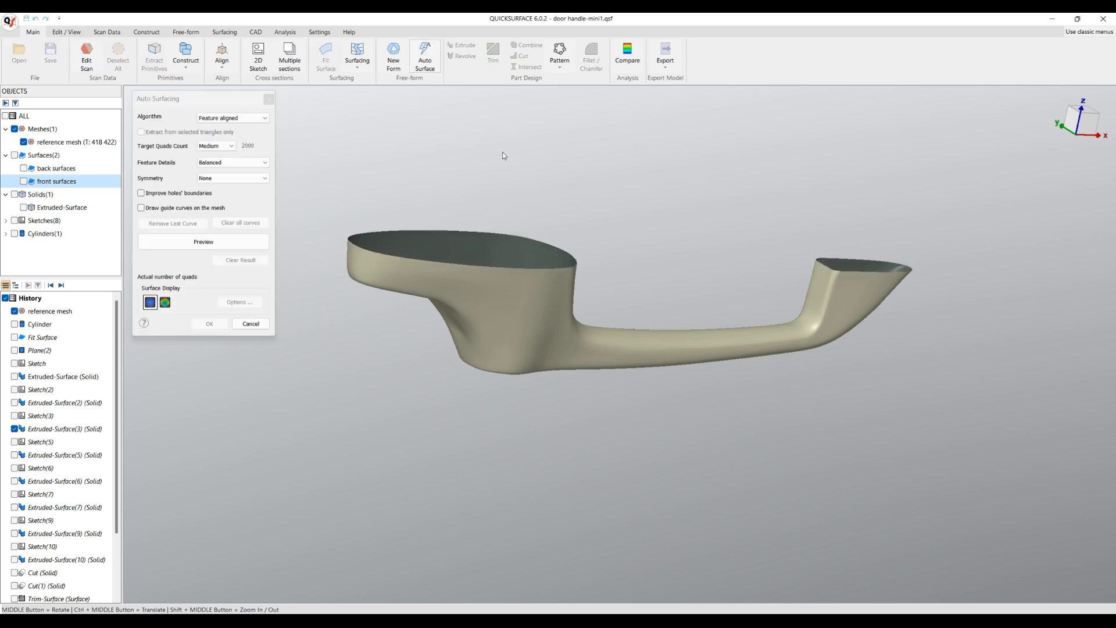
pyautogui.click(203, 242)
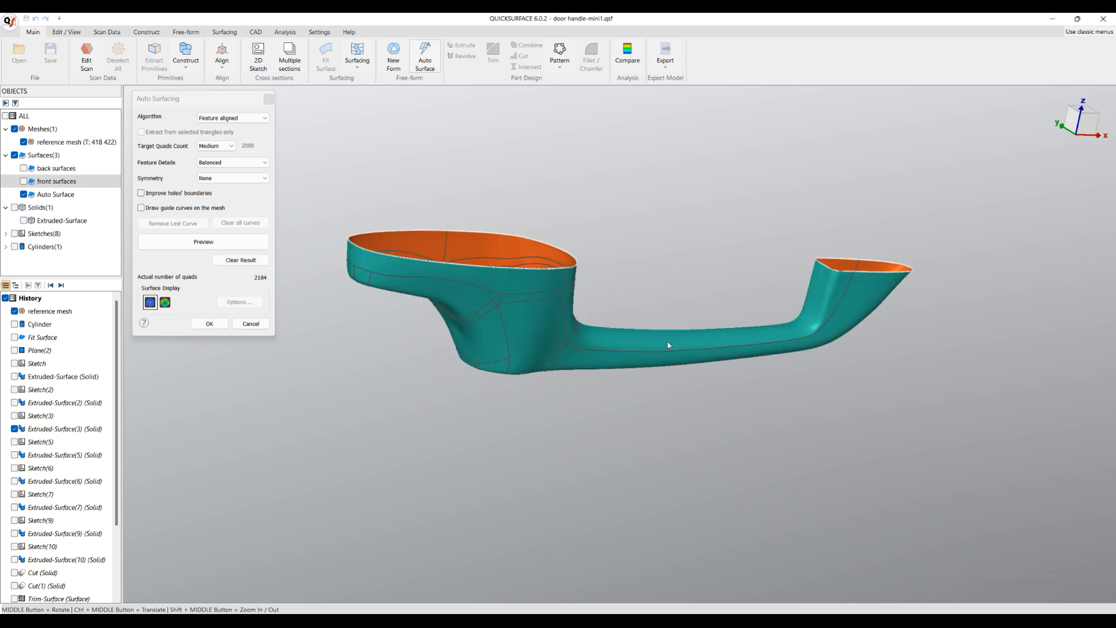
pyautogui.click(209, 323)
pyautogui.moveTo(748, 280); pyautogui.dragTo(600, 211, button='middle')
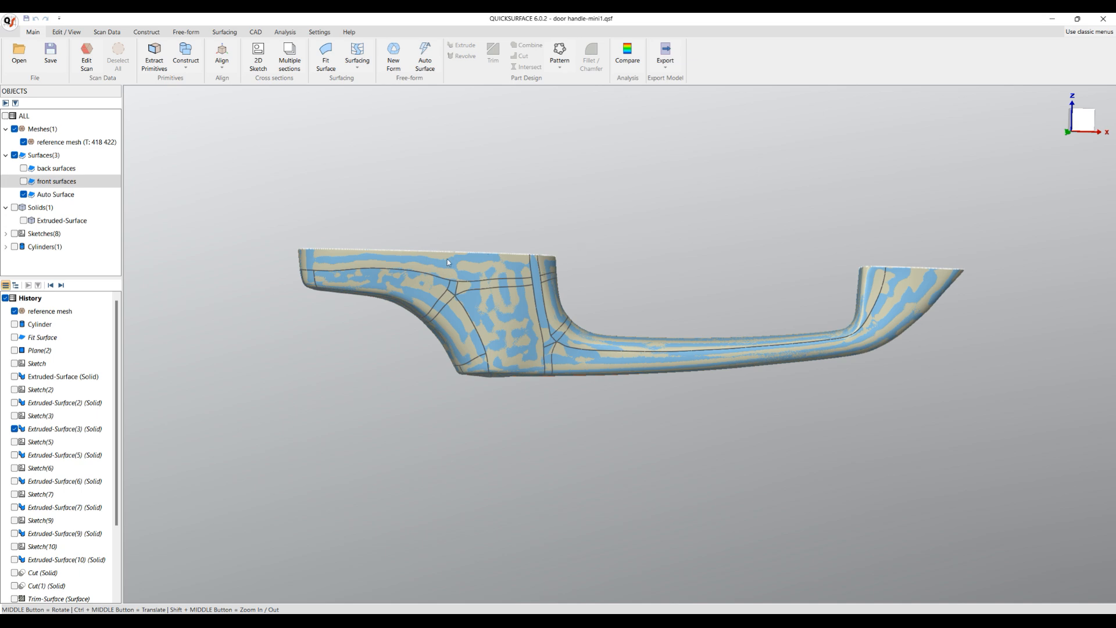
# Step: Open the Auto Surface for editing and show the front surfaces alongside it
pyautogui.rightClick(43, 196)
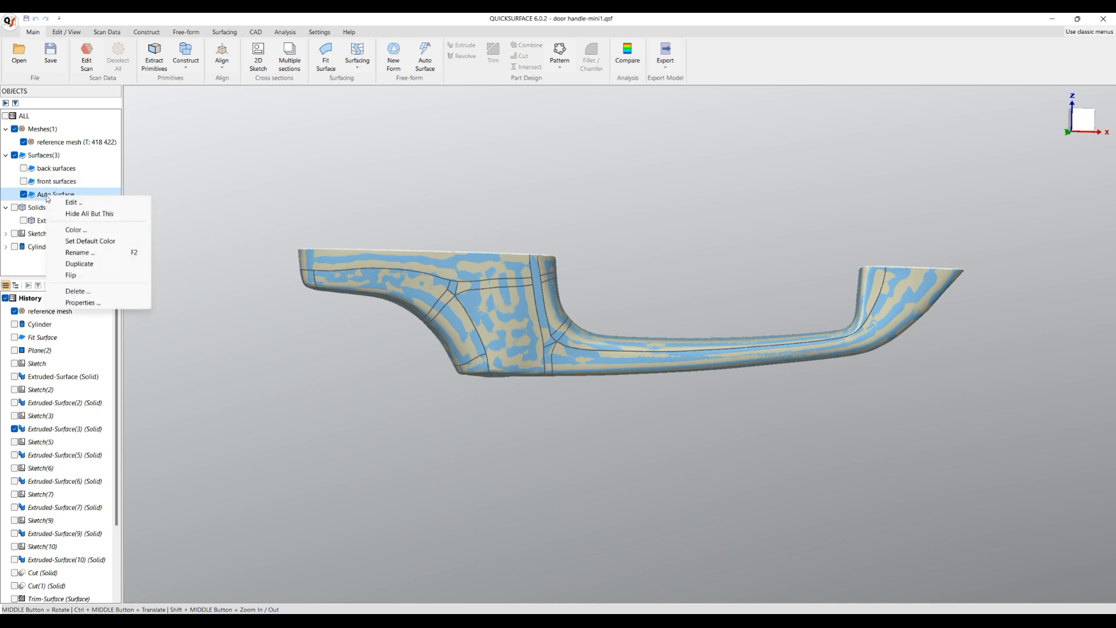
pyautogui.click(84, 207)
pyautogui.moveTo(641, 251); pyautogui.dragTo(613, 260, button='middle')
pyautogui.scroll(-3, 639, 256)
pyautogui.scroll(5, 419, 260)
pyautogui.moveTo(420, 368); pyautogui.dragTo(409, 343, button='middle')
pyautogui.scroll(2, 607, 264)
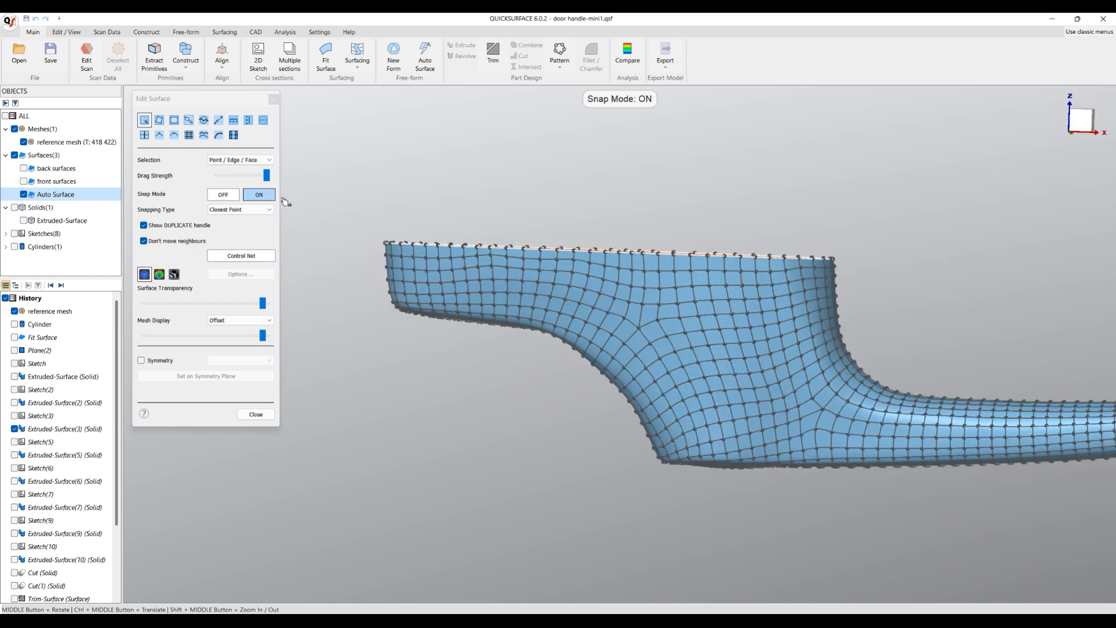
pyautogui.click(24, 182)
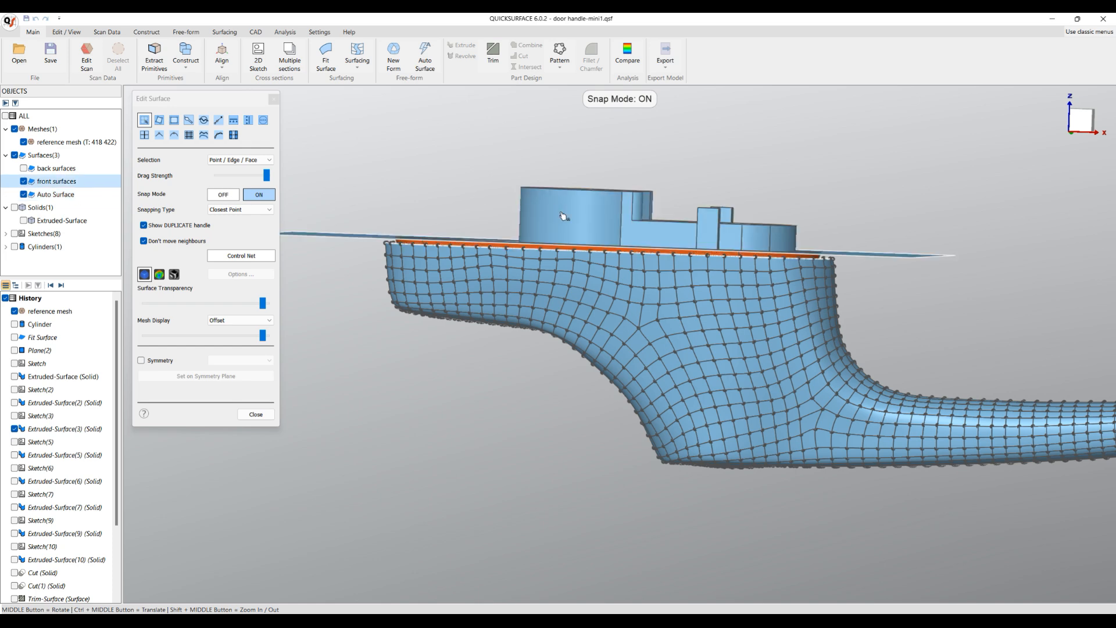
pyautogui.moveTo(500, 211); pyautogui.dragTo(492, 196, button='middle')
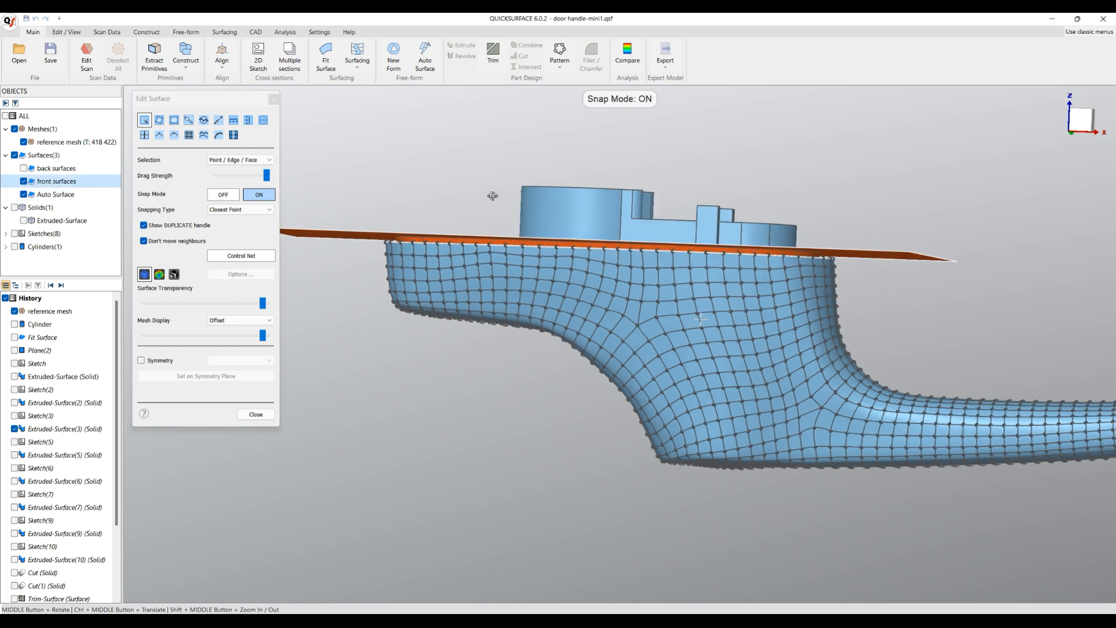
# Step: Offset the Auto Surface's boundary loop at the handle's wide end to the front surfaces with 0.5 mm extra distance
pyautogui.doubleClick(473, 249)
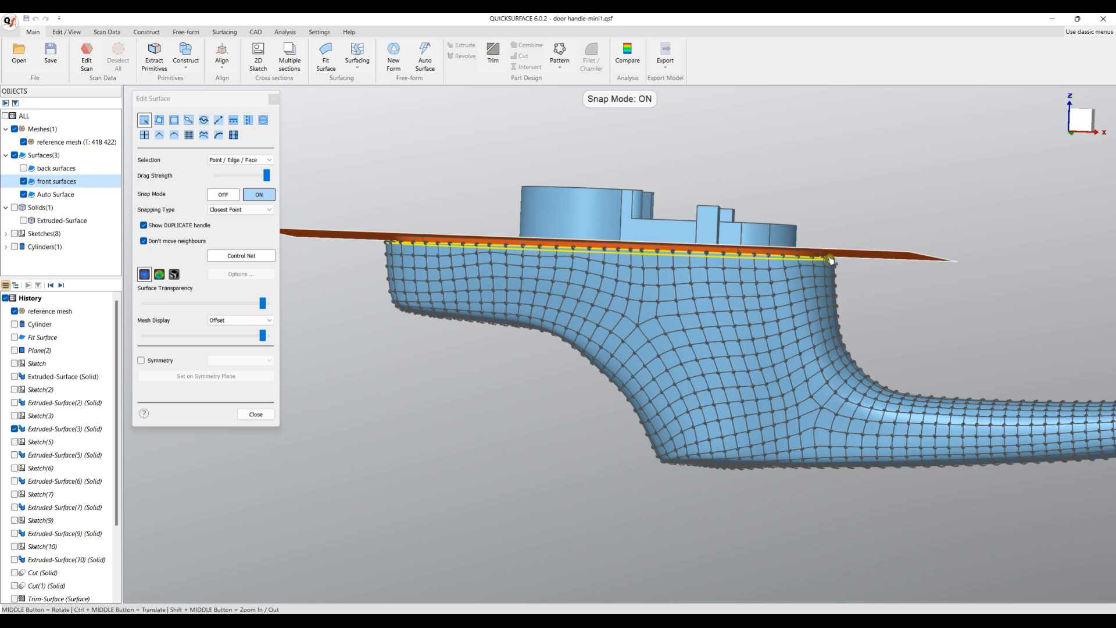
pyautogui.click(263, 121)
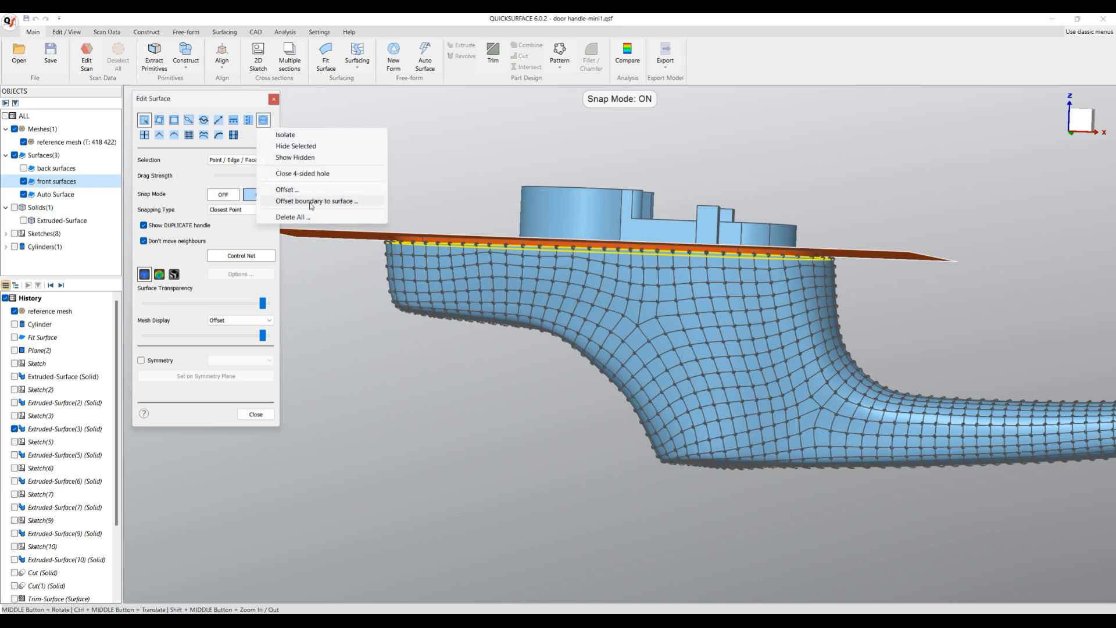
pyautogui.click(335, 202)
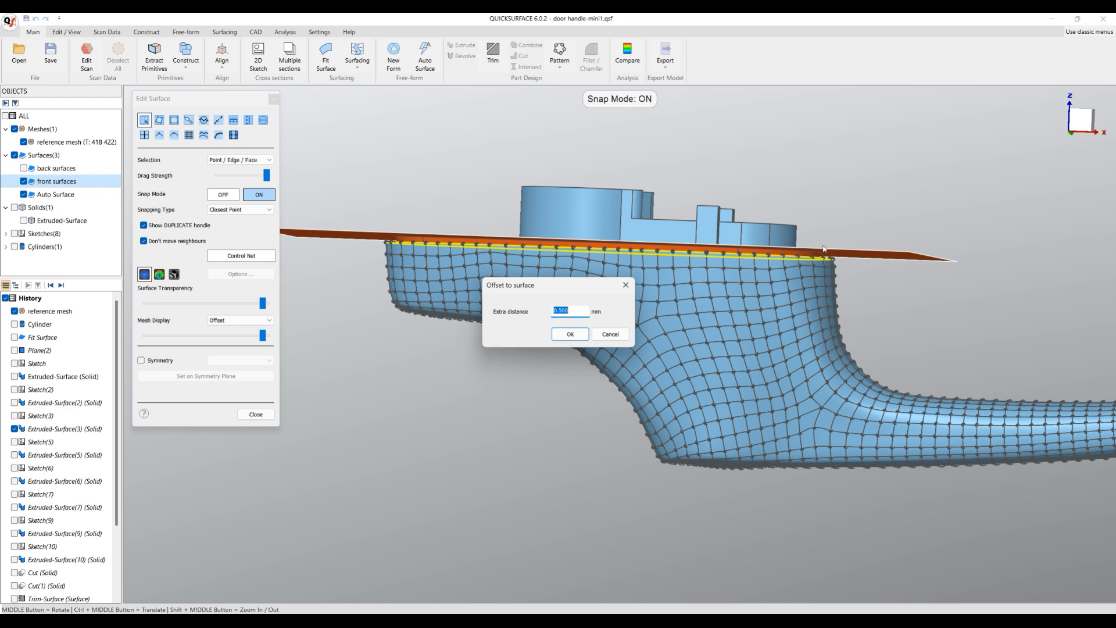
pyautogui.click(570, 334)
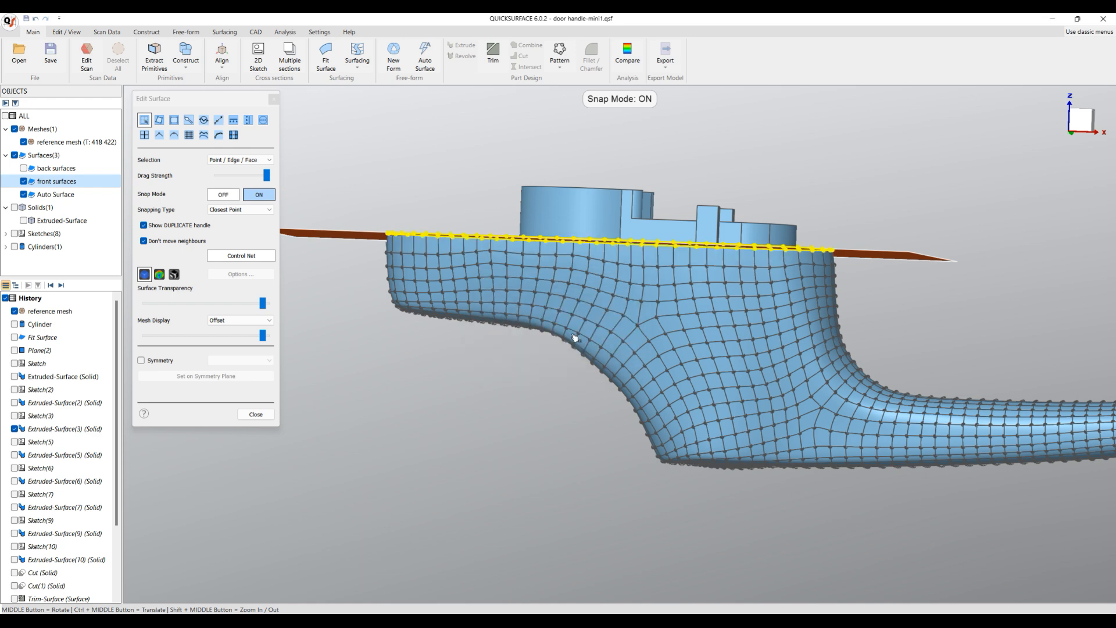
pyautogui.scroll(3, 840, 272)
pyautogui.moveTo(828, 260); pyautogui.dragTo(832, 270, button='middle')
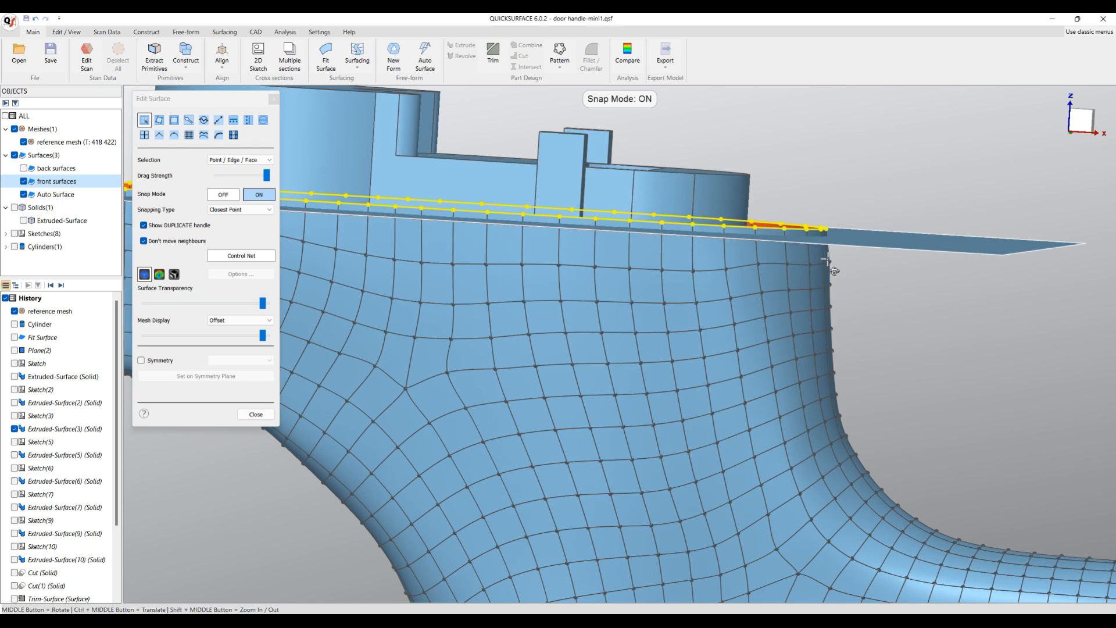
pyautogui.scroll(-2, 522, 190)
pyautogui.scroll(-3, 522, 190)
pyautogui.scroll(3, 924, 222)
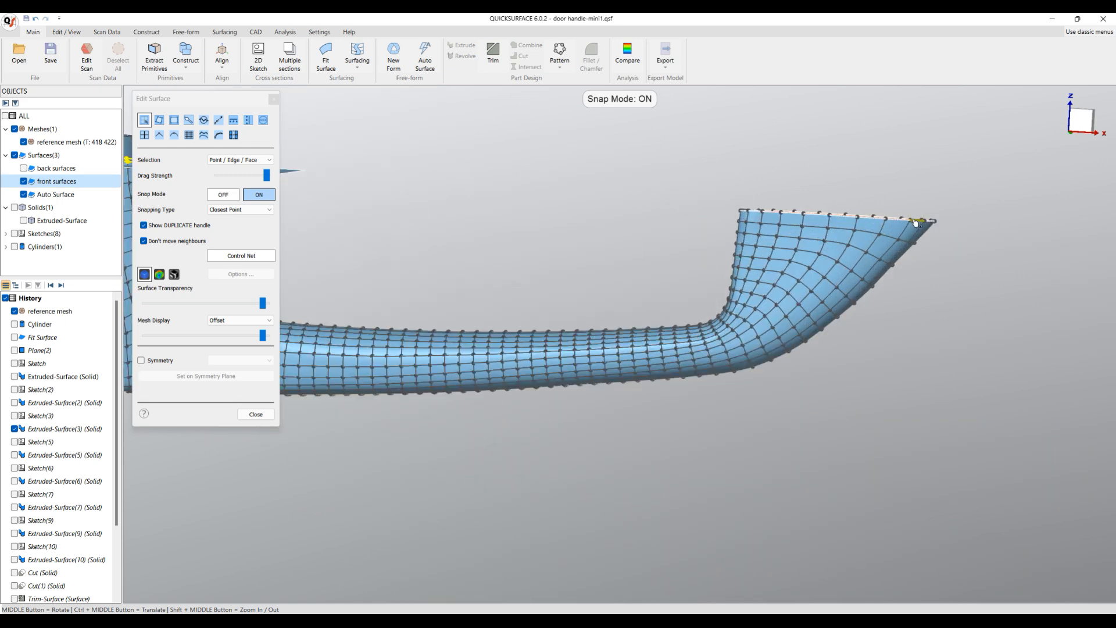
# Step: Show the back surfaces instead of the front ones and offset the narrow end's boundary loop to them with 0.5 mm extra distance
pyautogui.click(25, 182)
pyautogui.click(24, 168)
pyautogui.scroll(3, 778, 208)
pyautogui.click(626, 238)
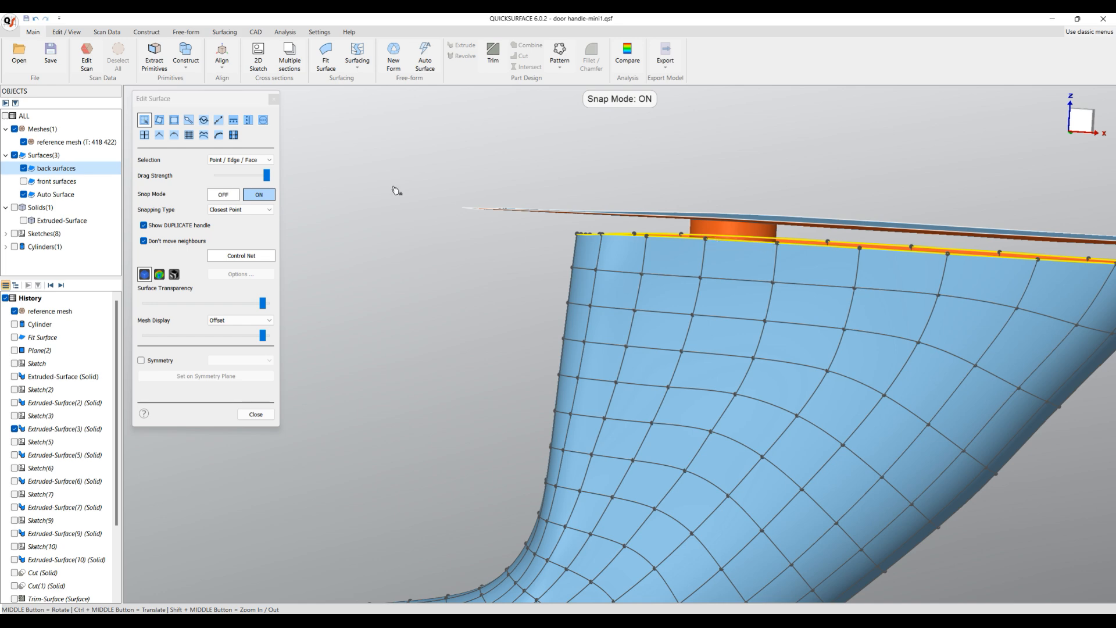
pyautogui.click(263, 120)
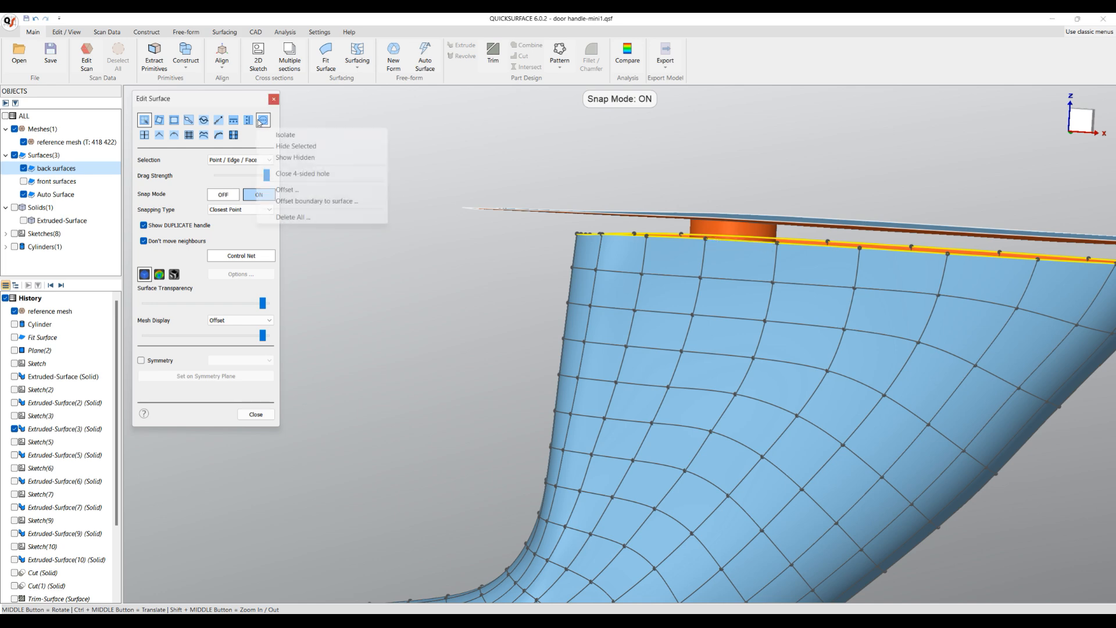
pyautogui.click(318, 201)
pyautogui.click(578, 336)
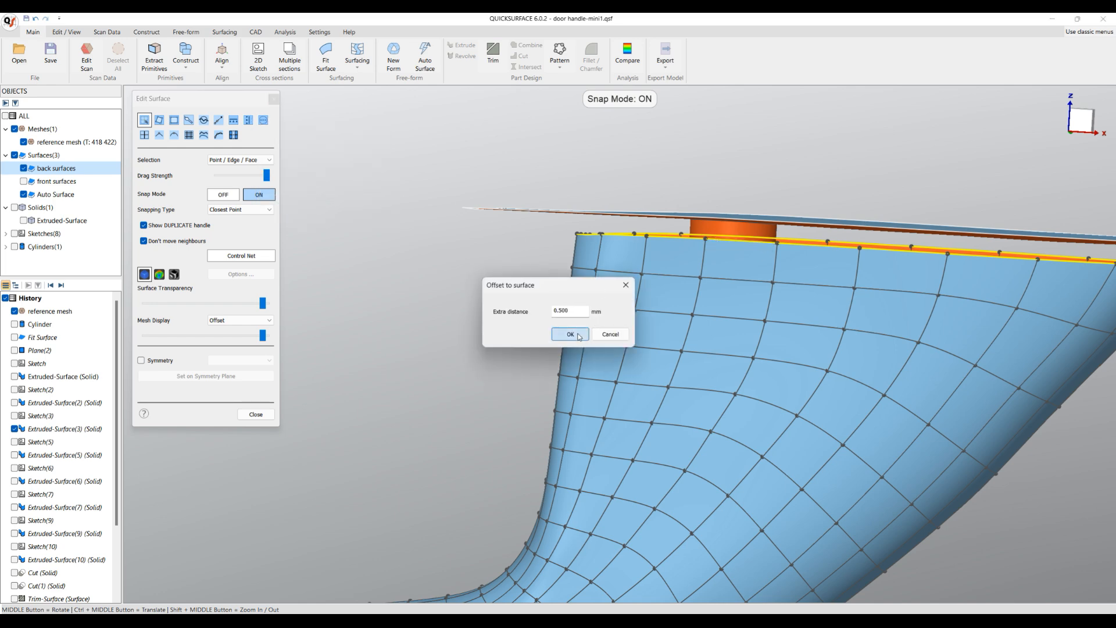
pyautogui.scroll(-3, 546, 273)
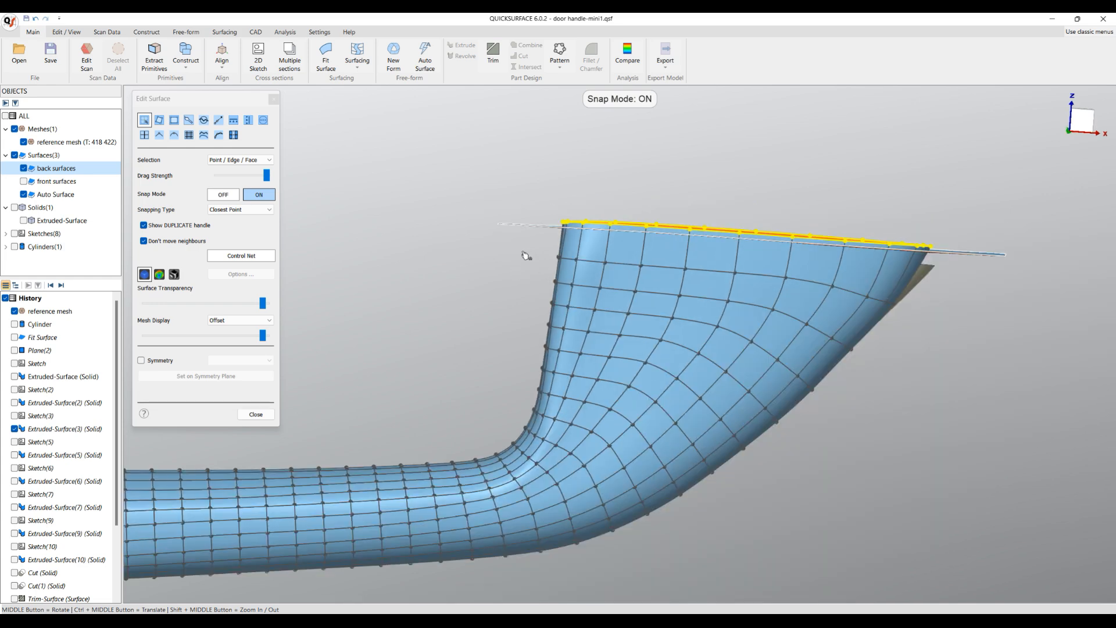
pyautogui.moveTo(937, 362); pyautogui.dragTo(956, 353, button='middle')
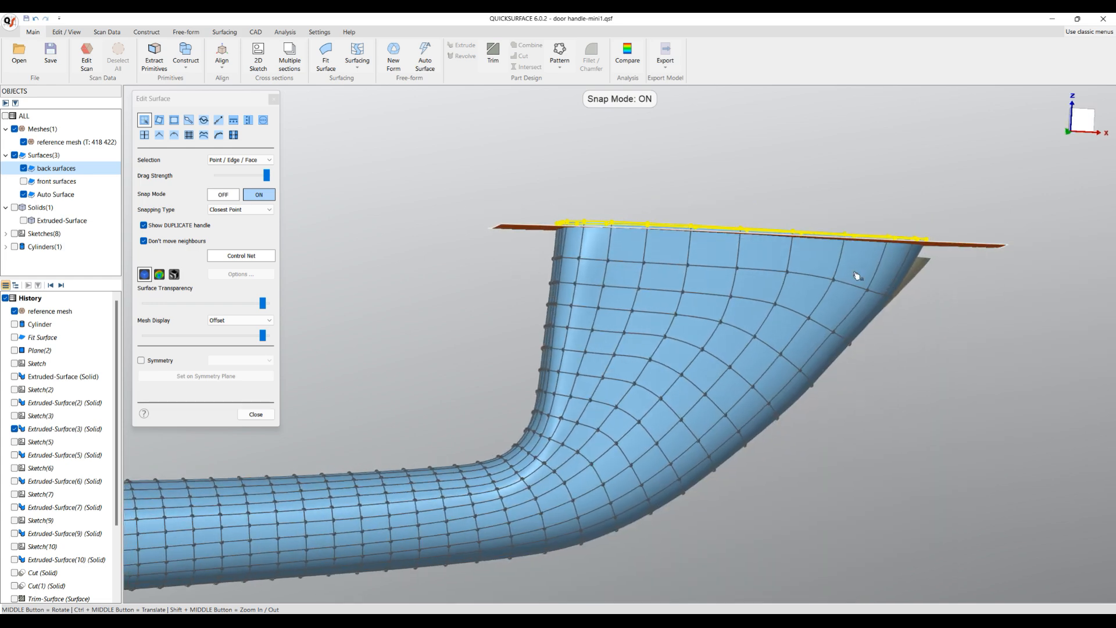
# Step: With snap mode off, shift the narrow end's boundary points outward toward the pointed tip, readjust the inner-edge points and finish editing
pyautogui.click(1081, 122)
pyautogui.press('Escape')
pyautogui.scroll(6, 878, 297)
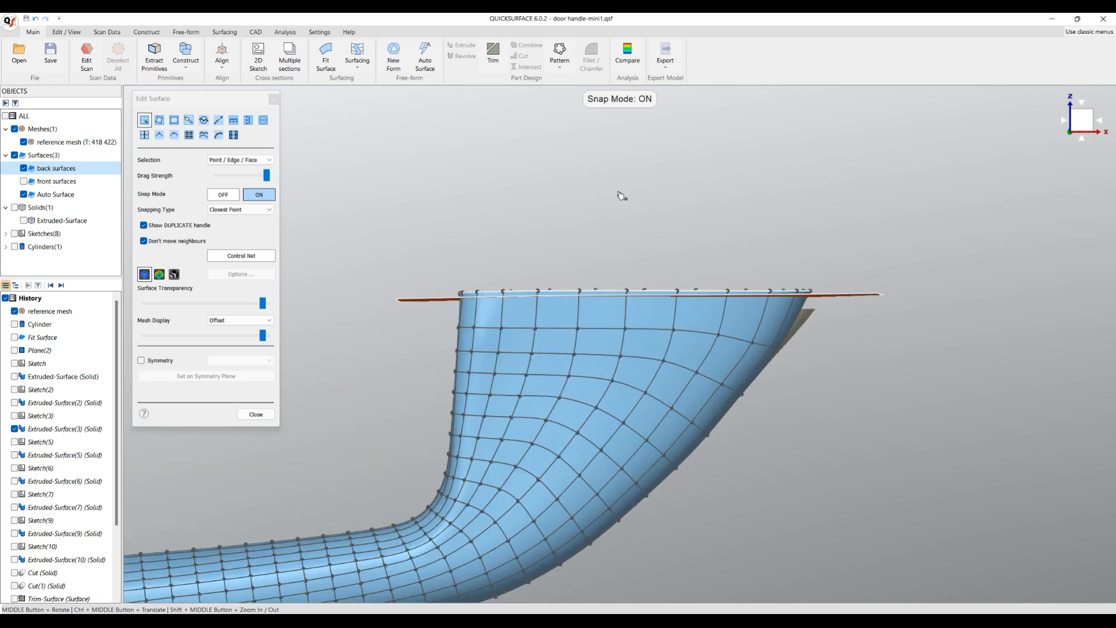
pyautogui.click(220, 196)
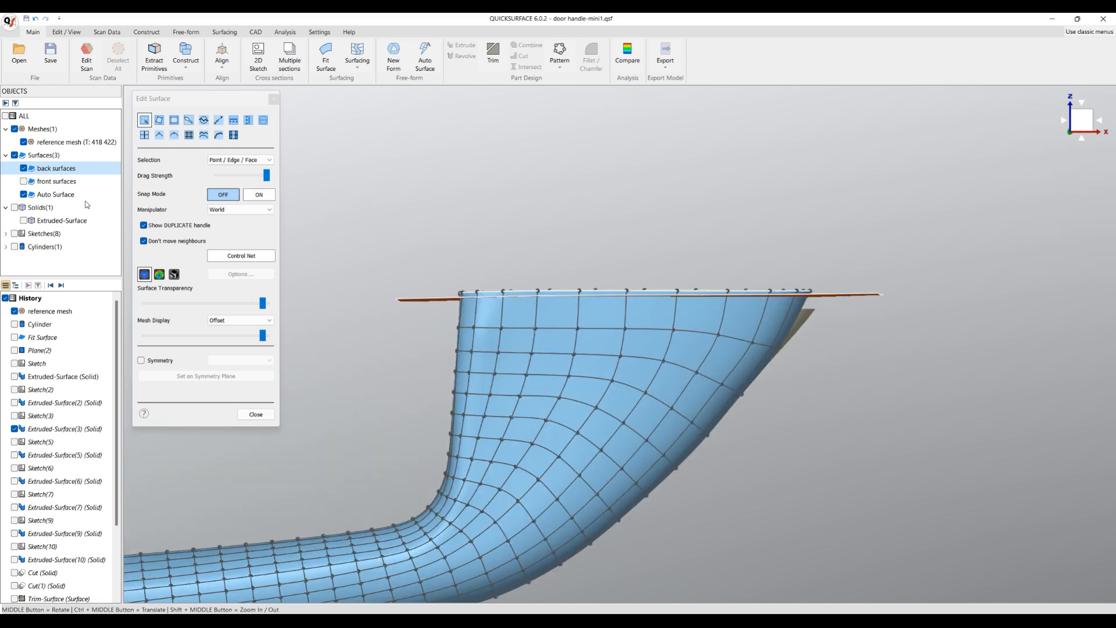
pyautogui.moveTo(395, 221); pyautogui.dragTo(889, 306)
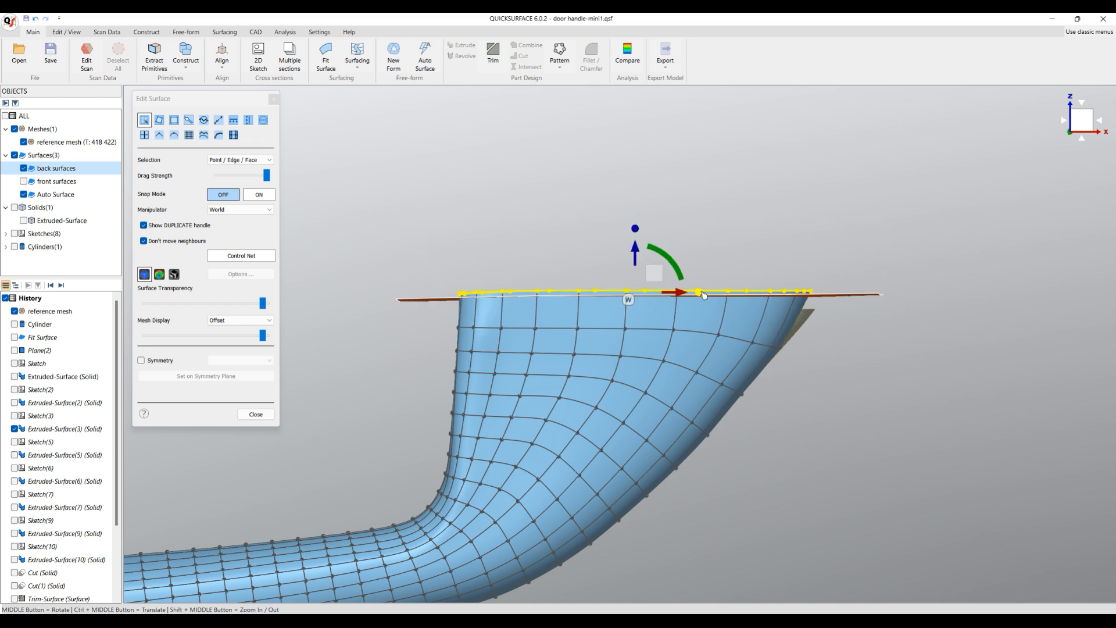
pyautogui.moveTo(655, 274); pyautogui.dragTo(671, 280)
pyautogui.moveTo(421, 248); pyautogui.dragTo(492, 282)
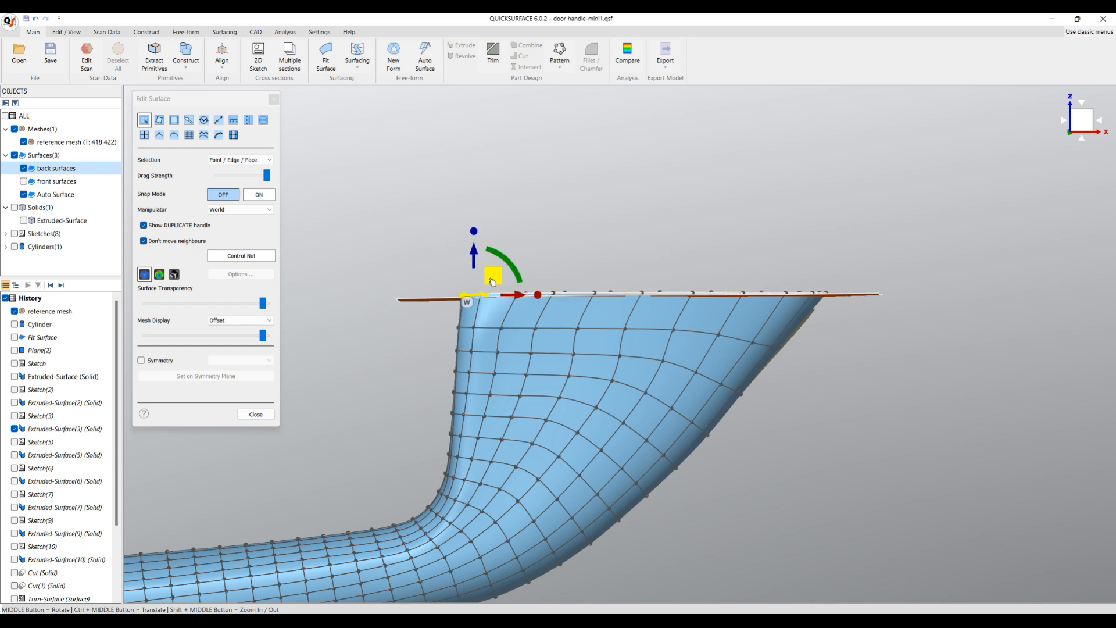
pyautogui.click(255, 414)
# Step: Hide the reference mesh and show the front surfaces together with the back surfaces and Auto Surface
pyautogui.moveTo(643, 250); pyautogui.dragTo(545, 342, button='middle')
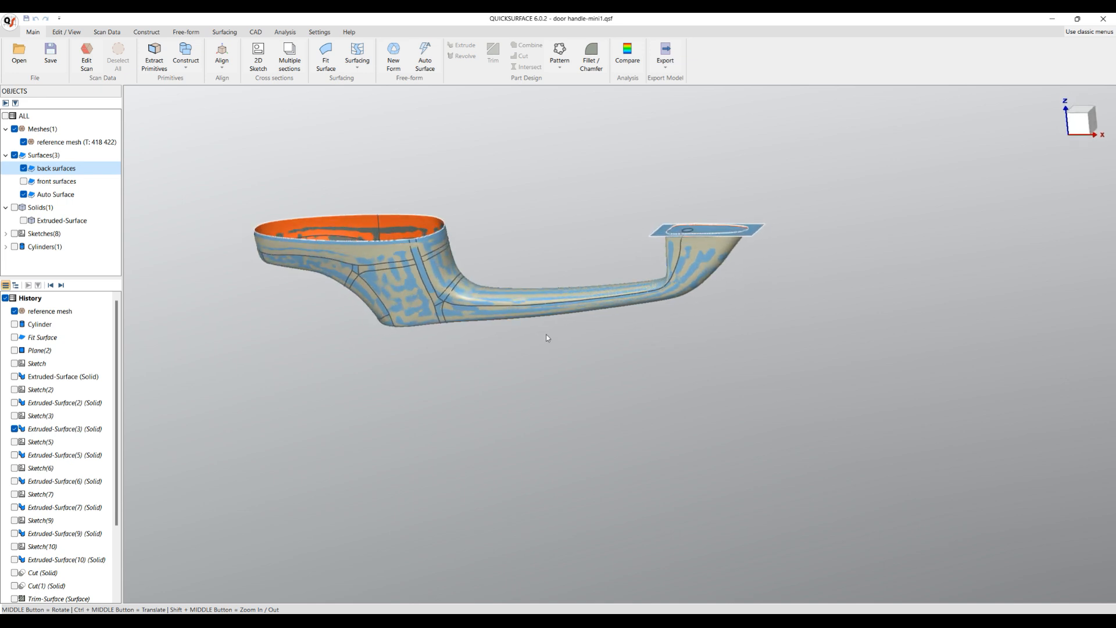
pyautogui.click(23, 142)
pyautogui.click(24, 181)
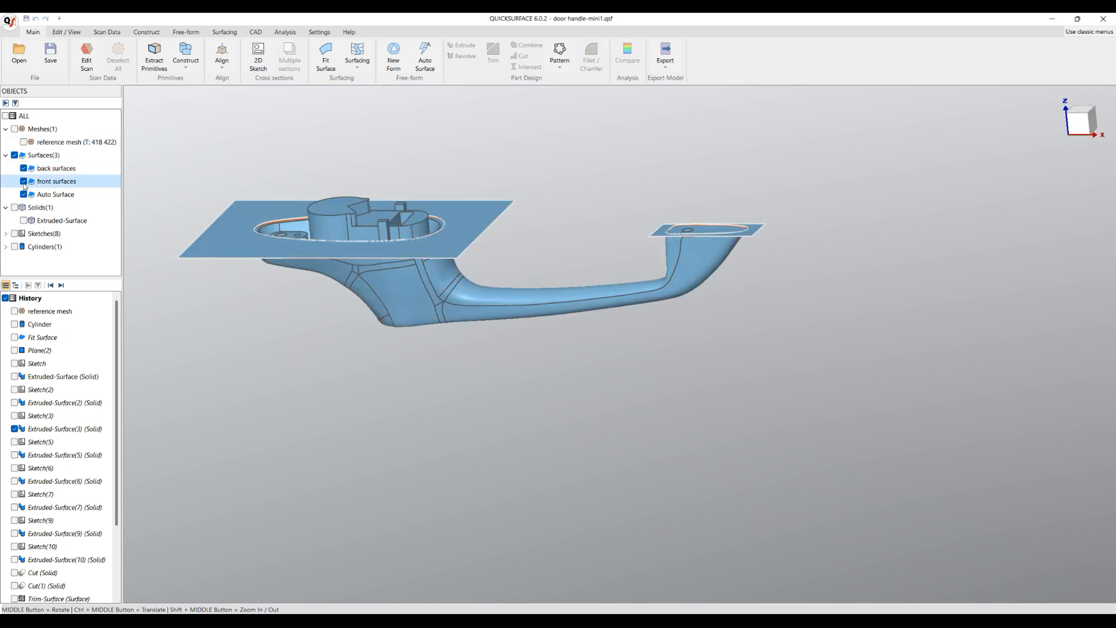
# Step: Trim the three surfaces against each other, removing the excess plane and protruding rim at the handle's wide end
pyautogui.scroll(-3, 616, 236)
pyautogui.moveTo(291, 152); pyautogui.dragTo(778, 318)
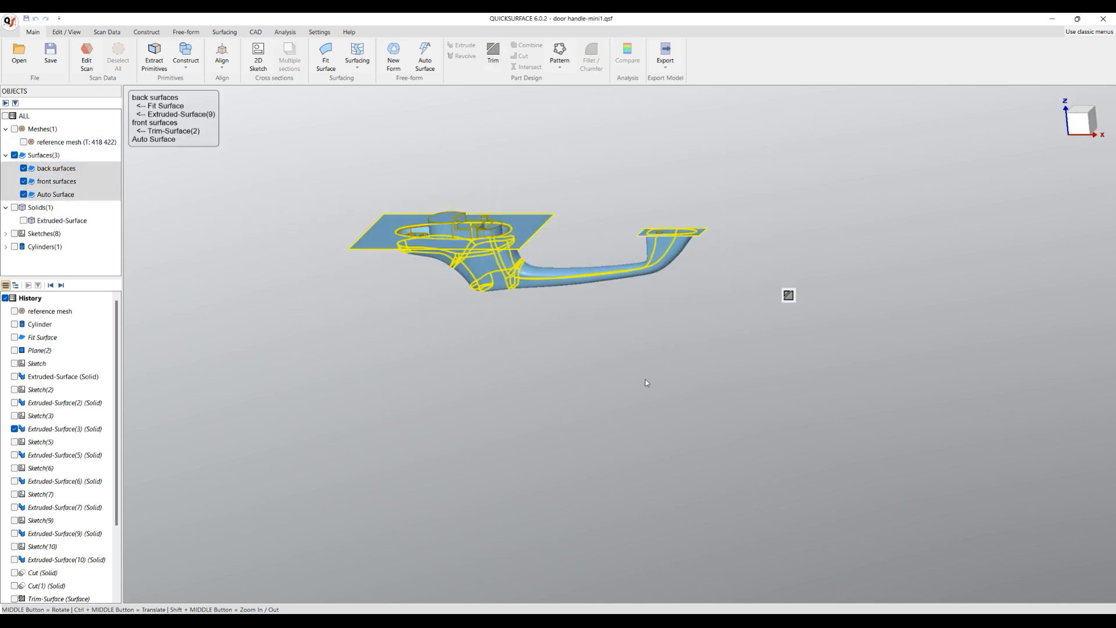
pyautogui.click(788, 295)
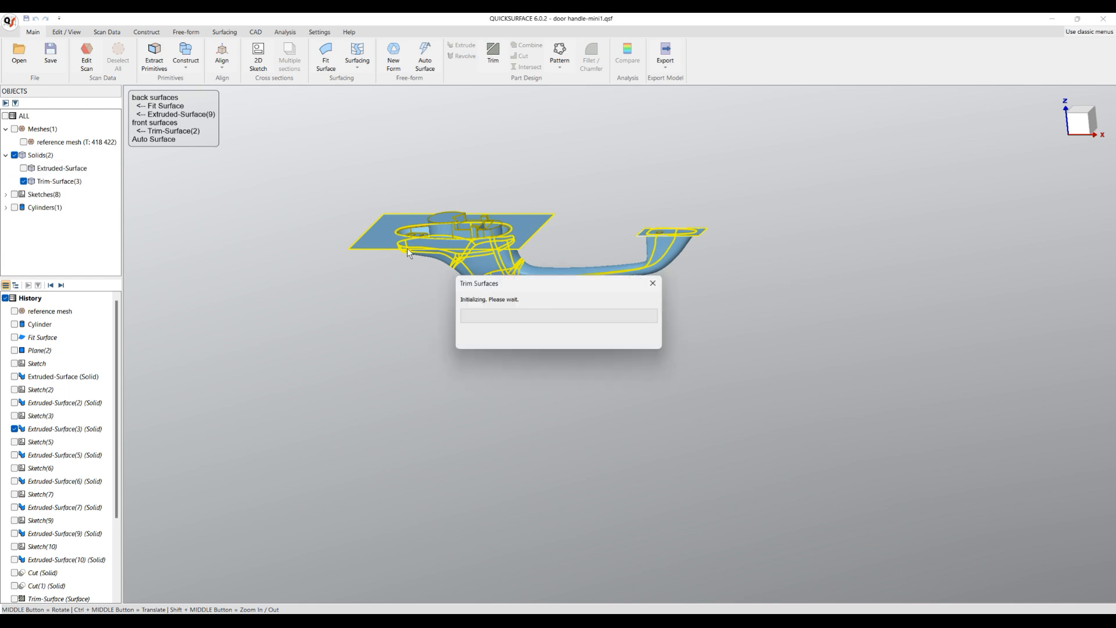
pyautogui.scroll(5, 442, 236)
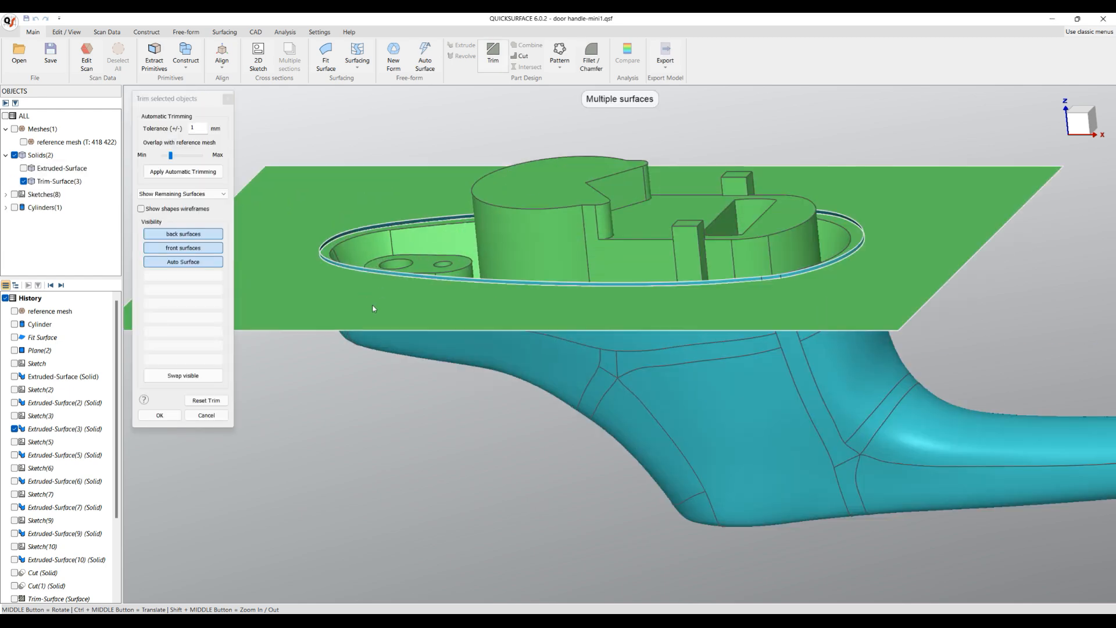
pyautogui.scroll(2, 347, 286)
pyautogui.scroll(-6, 317, 273)
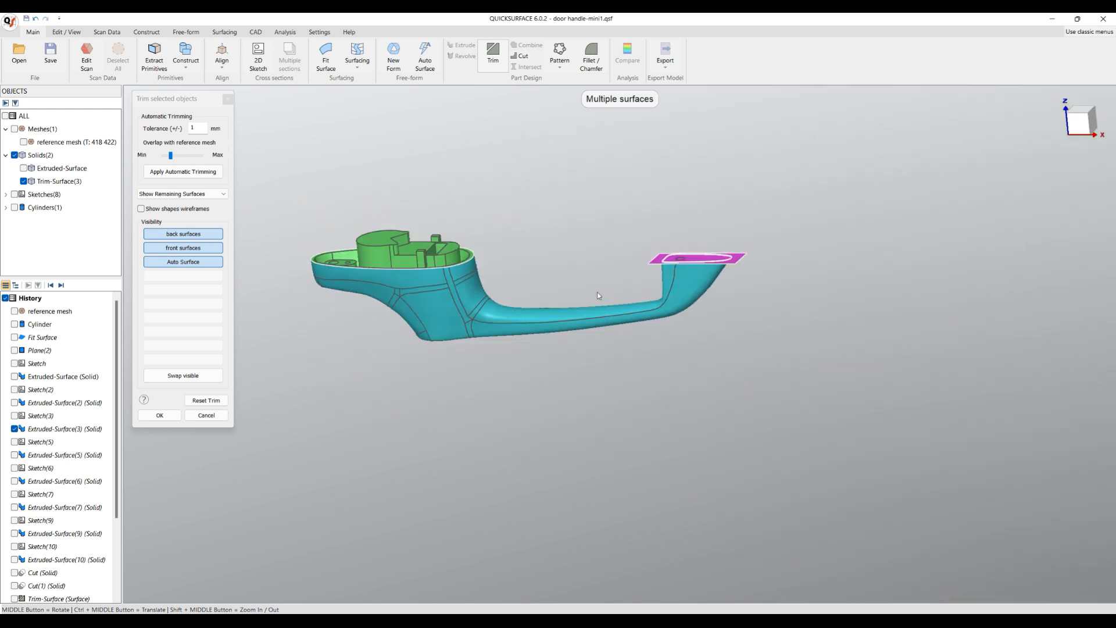
# Step: Trim away the excess plane and protruding rim at the handle's narrow end and accept the trim as a solid body
pyautogui.scroll(6, 731, 260)
pyautogui.scroll(2, 734, 259)
pyautogui.click(812, 289)
pyautogui.scroll(2, 737, 281)
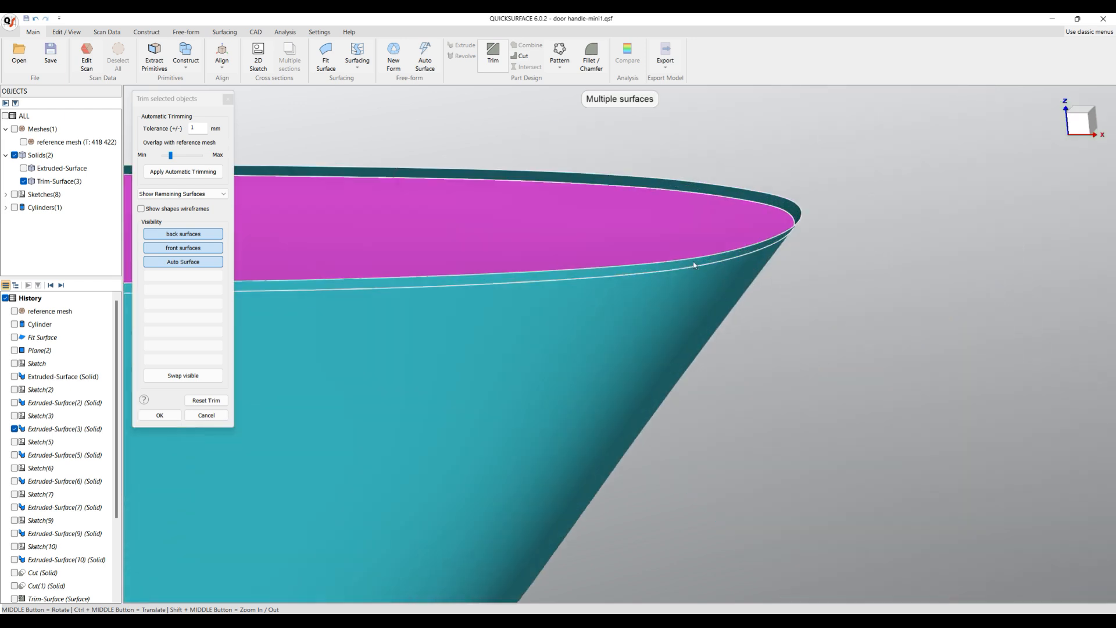
pyautogui.click(732, 250)
pyautogui.scroll(-7, 837, 284)
pyautogui.scroll(-3, 839, 283)
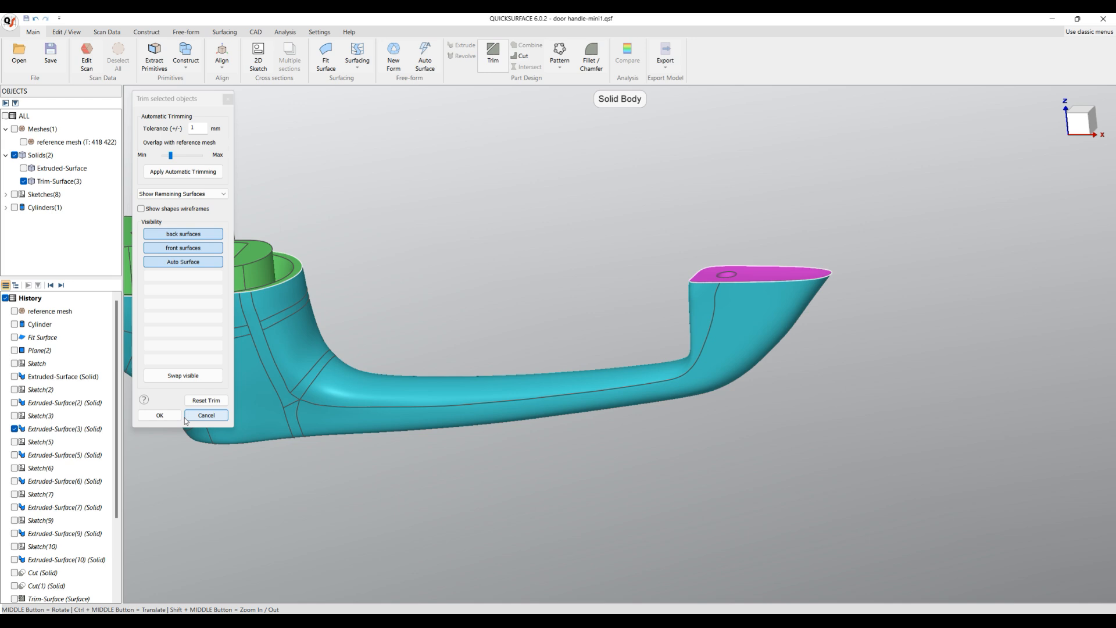
pyautogui.click(165, 418)
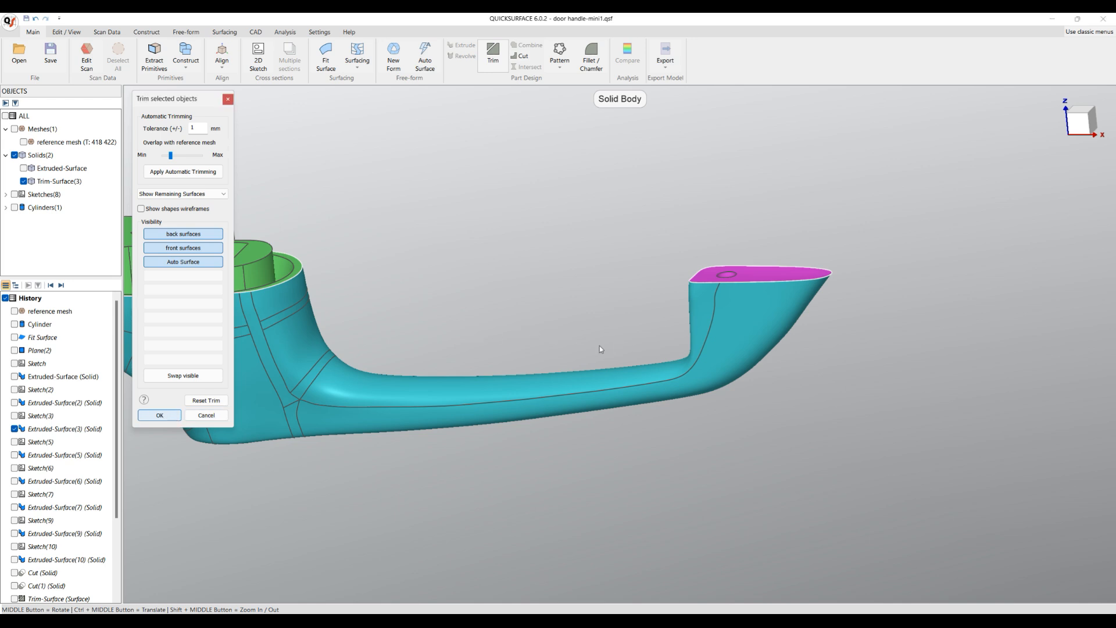
pyautogui.moveTo(564, 328); pyautogui.dragTo(612, 381, button='middle')
pyautogui.moveTo(308, 391); pyautogui.dragTo(382, 439, button='middle')
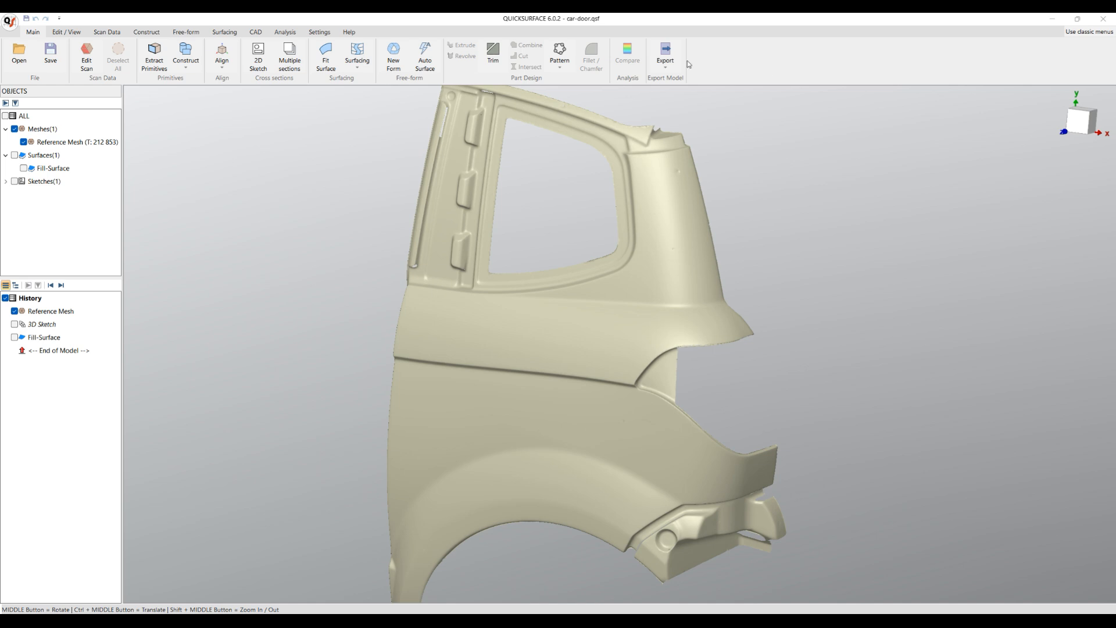
# Step: Start a 3D Sketch on the car-door mesh and draw a three-point curve up the short front edge of the band below the window
pyautogui.click(357, 64)
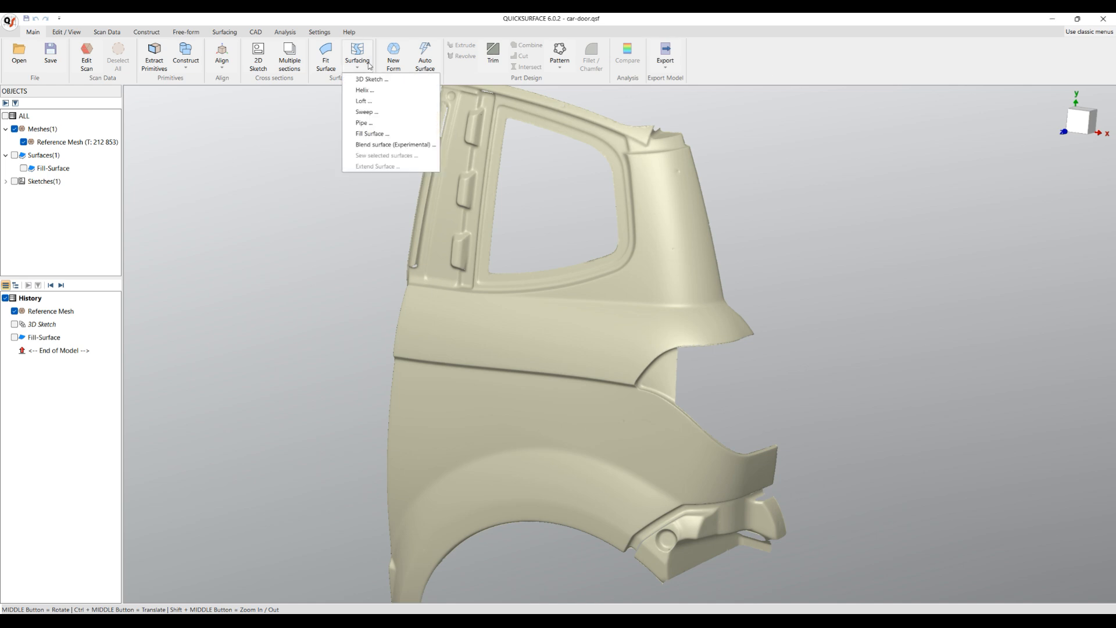
pyautogui.click(359, 87)
pyautogui.scroll(10, 418, 300)
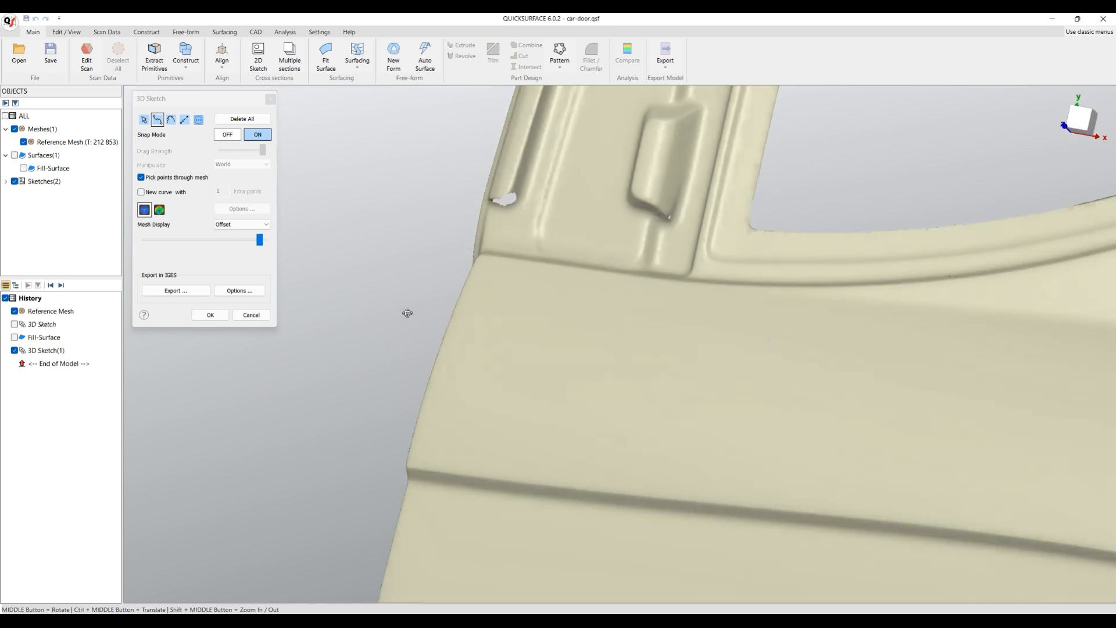
pyautogui.click(406, 410)
pyautogui.click(466, 271)
pyautogui.click(530, 156)
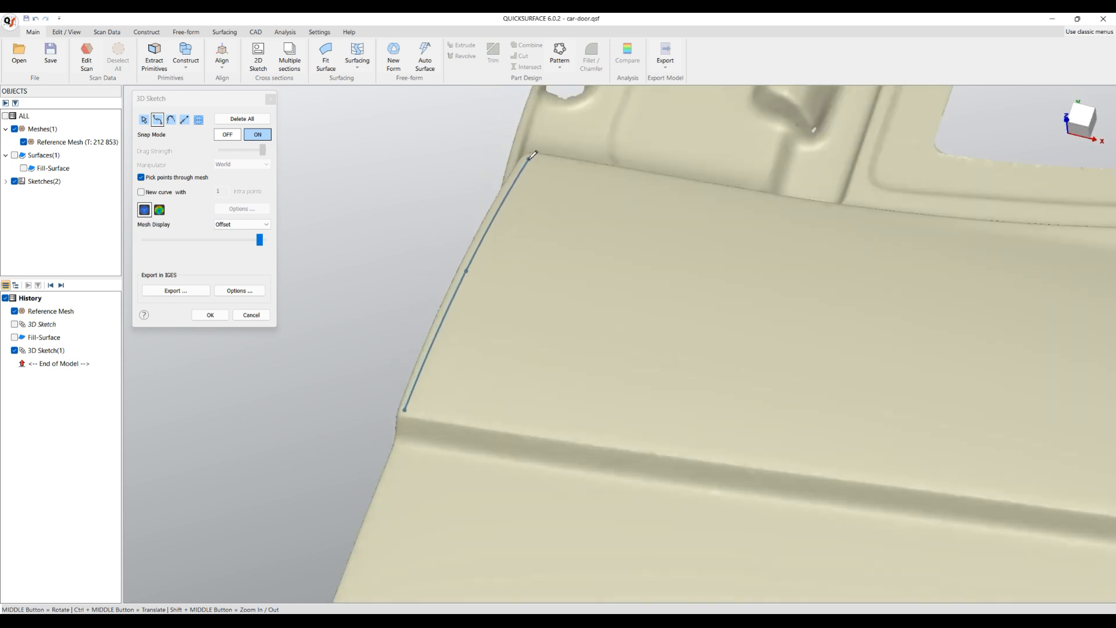
# Step: Sketch a curve along the band's lower crease, from the front edge's lower end to the corner at the notch
pyautogui.scroll(-5, 344, 228)
pyautogui.click(708, 385)
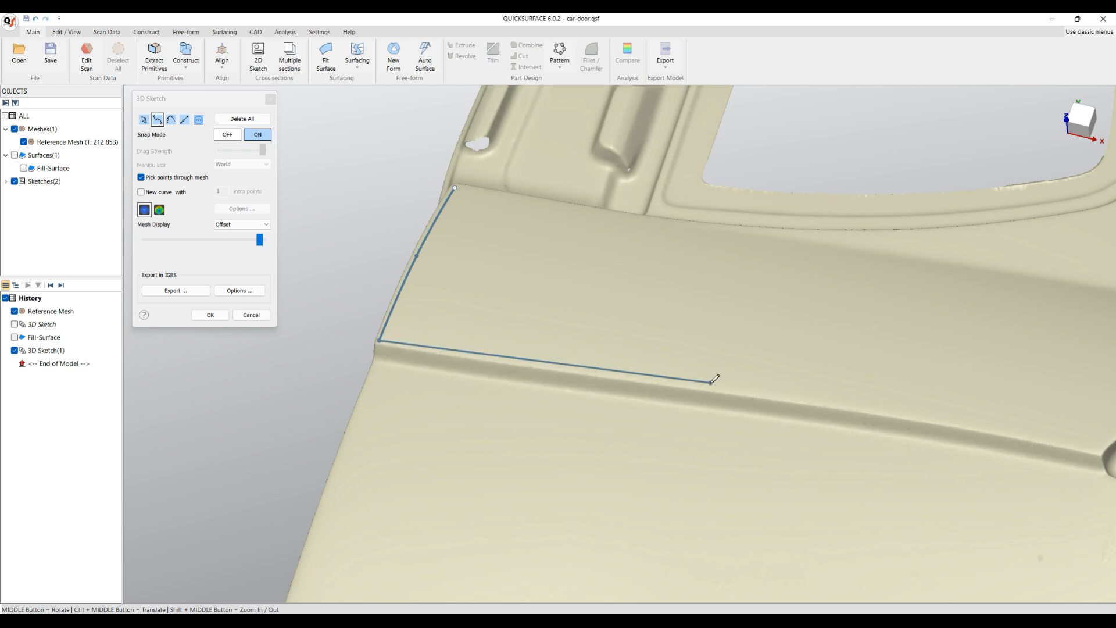
pyautogui.click(984, 415)
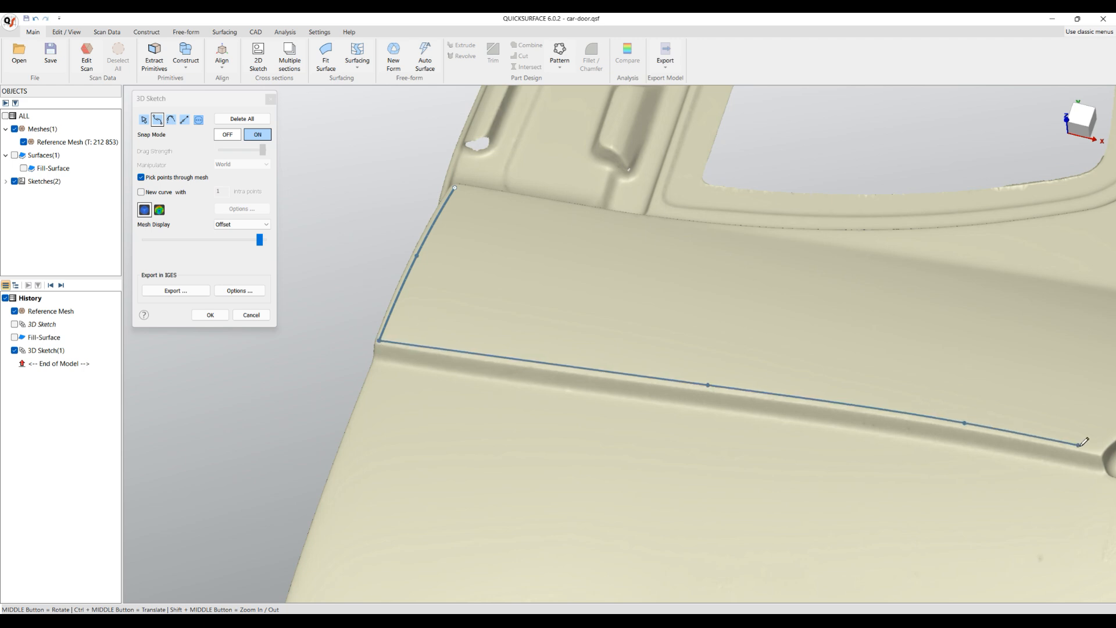
pyautogui.click(1098, 449)
# Step: Sketch the band's upper curve below the window, from the front edge's upper end to the start of the pointed tip
pyautogui.moveTo(518, 330)
pyautogui.mouseDown(button='middle')
pyautogui.moveTo(575, 511)
pyautogui.moveTo(548, 356)
pyautogui.mouseUp(button='middle')
pyautogui.moveTo(970, 331)
pyautogui.mouseDown(button='middle')
pyautogui.moveTo(562, 359)
pyautogui.moveTo(505, 232)
pyautogui.mouseUp(button='middle')
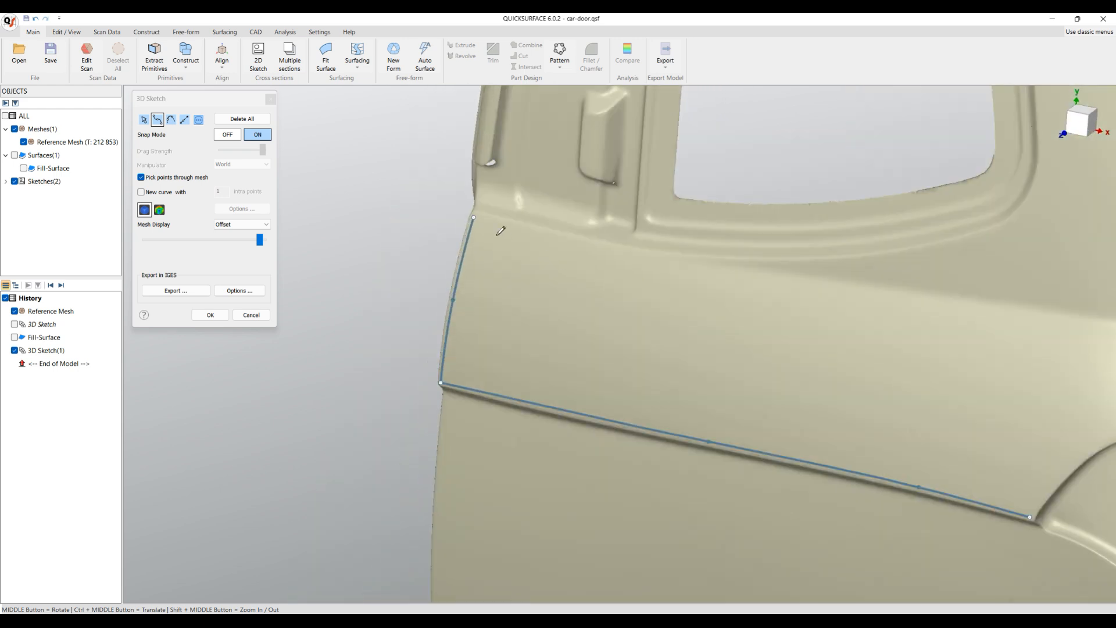
pyautogui.click(614, 254)
pyautogui.click(977, 307)
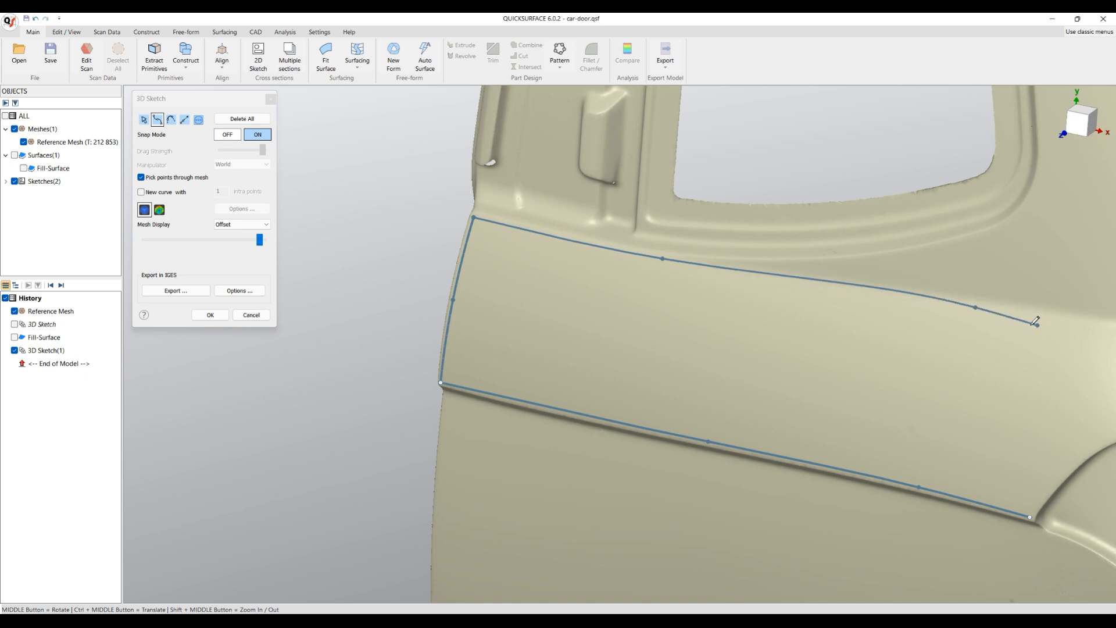
pyautogui.keyDown('ctrl'); pyautogui.moveTo(1034, 319); pyautogui.dragTo(650, 342, button='middle'); pyautogui.keyUp('ctrl')
pyautogui.click(734, 352)
pyautogui.click(786, 354)
pyautogui.click(826, 351)
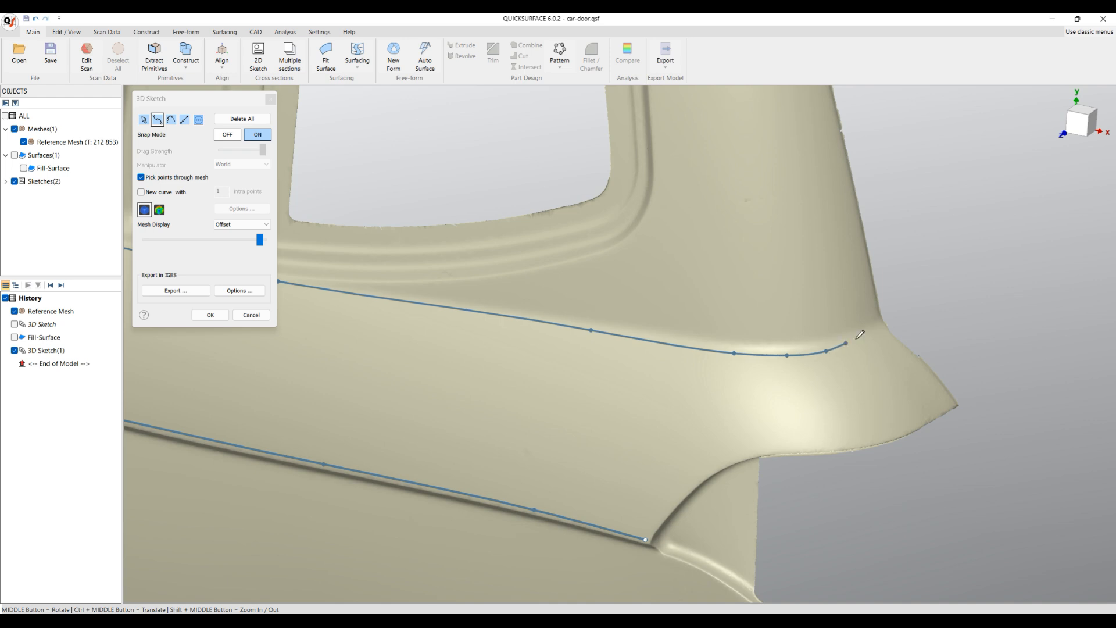
pyautogui.click(887, 329)
# Step: Sketch a three-point curve along the sloping end edge, from the upper curve's end to the pointed tip
pyautogui.scroll(4, 883, 329)
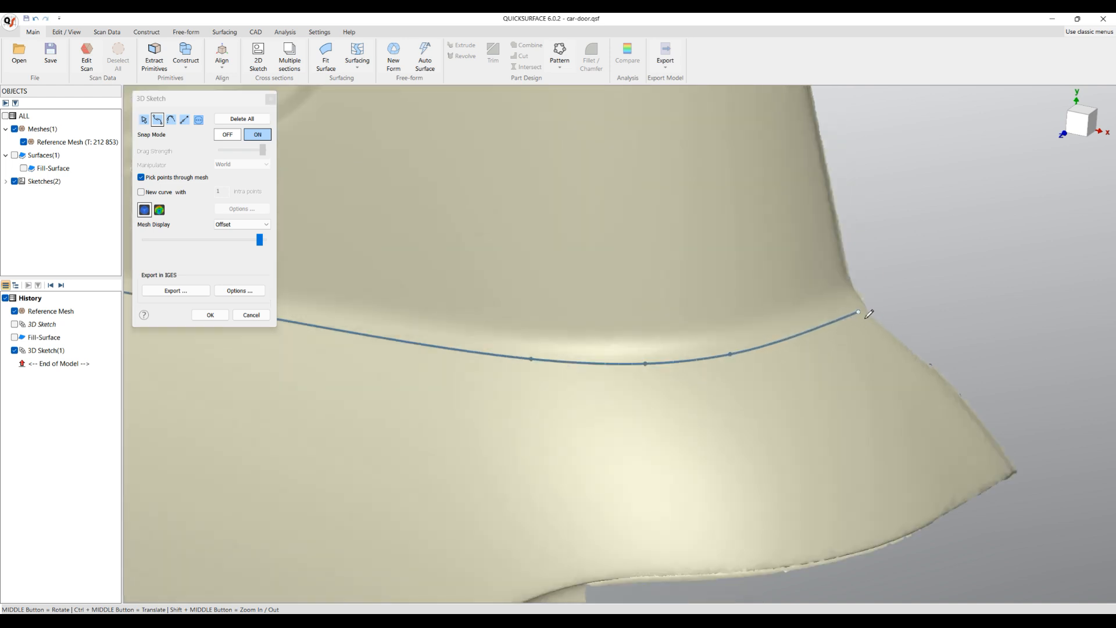
pyautogui.click(932, 381)
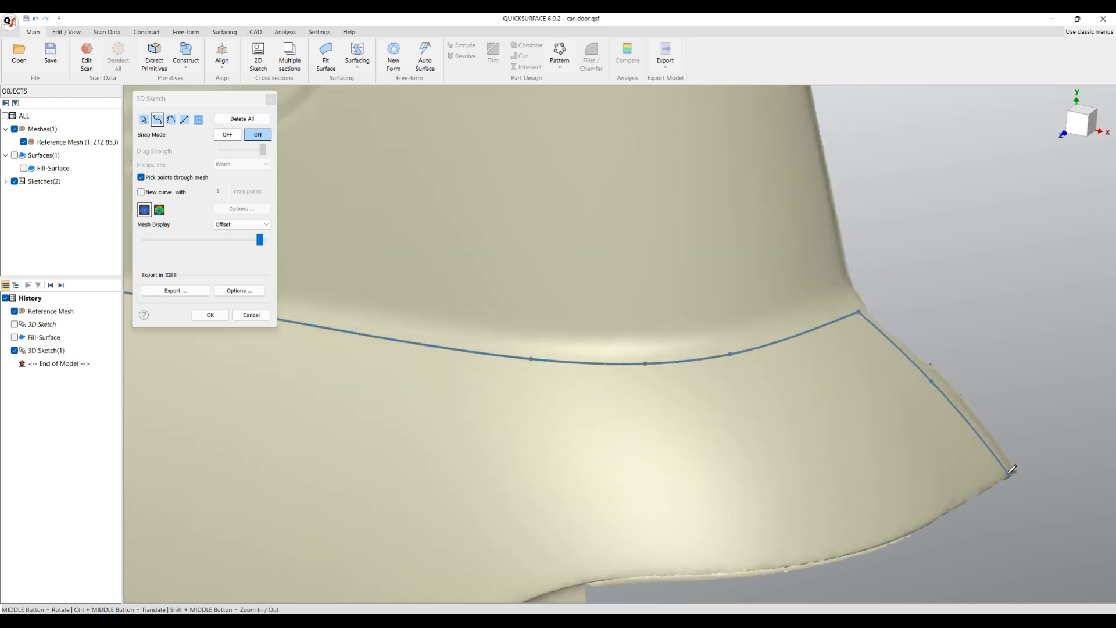
pyautogui.keyDown('ctrl'); pyautogui.moveTo(1011, 468); pyautogui.dragTo(1038, 301, button='middle'); pyautogui.keyUp('ctrl')
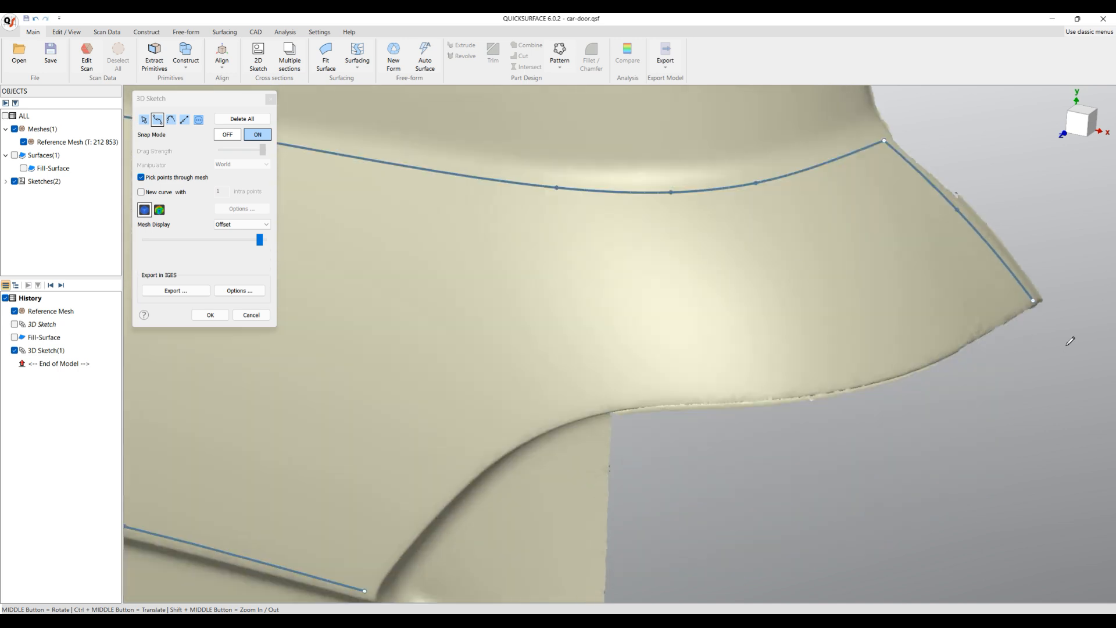
# Step: Close the outline with a curve from the pointed tip along the notch's curved edge to the end of the lower crease curve
pyautogui.click(1026, 304)
pyautogui.click(932, 357)
pyautogui.click(840, 385)
pyautogui.click(670, 399)
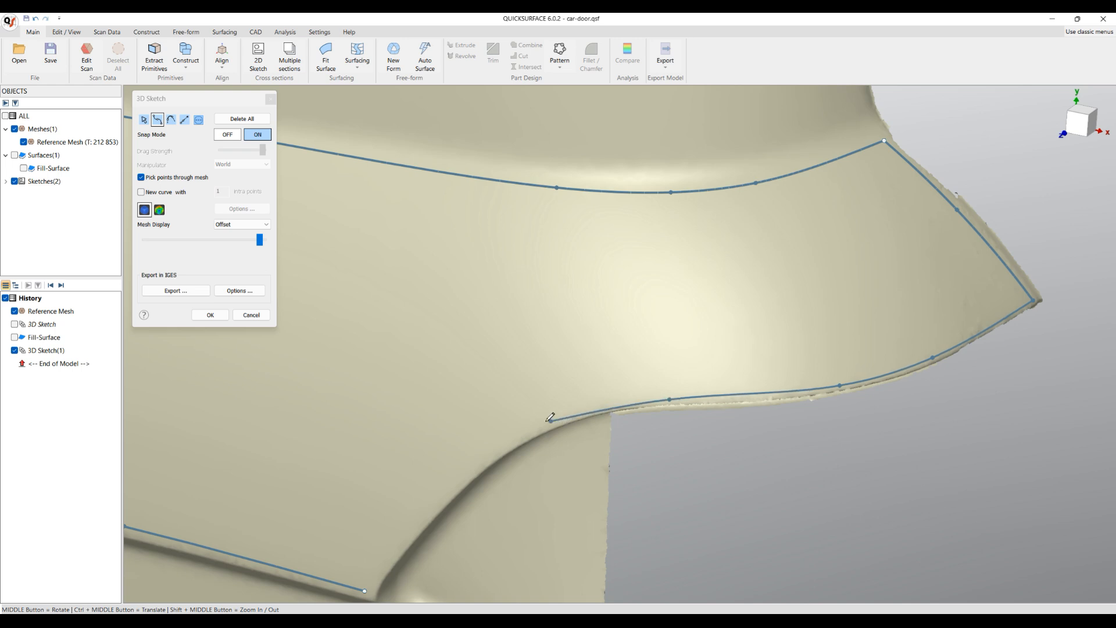
pyautogui.click(514, 440)
pyautogui.click(427, 511)
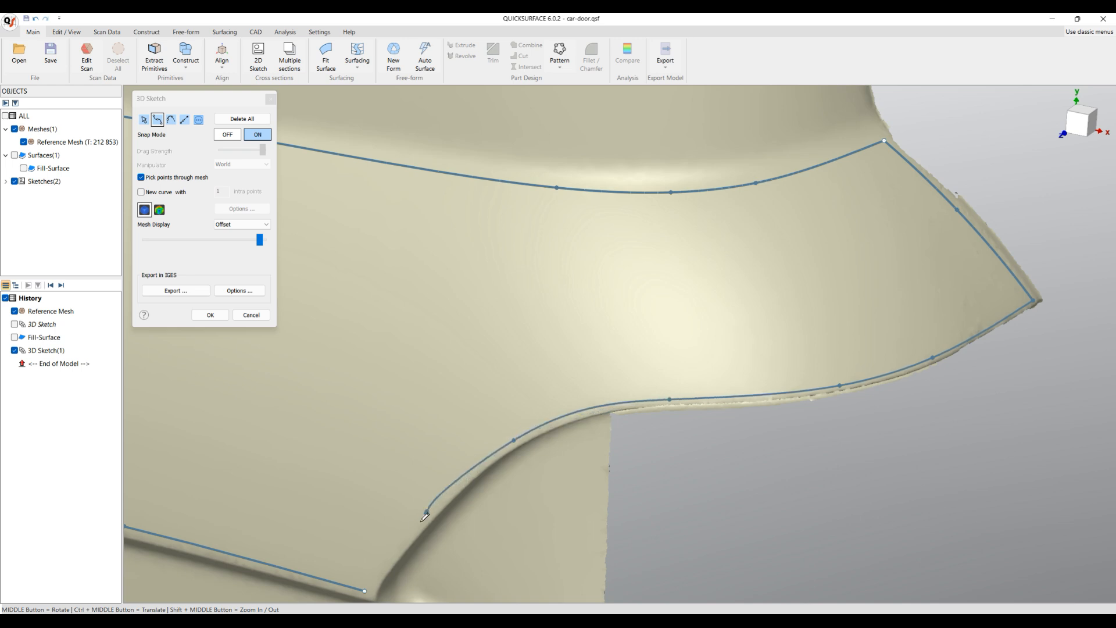
pyautogui.click(365, 590)
# Step: Finish drawing curves, slightly shift a point on the notch-side curve to refine its shape, and accept the 3D sketch
pyautogui.keyDown('ctrl'); pyautogui.moveTo(563, 351); pyautogui.dragTo(680, 328, button='middle'); pyautogui.keyUp('ctrl')
pyautogui.scroll(-5, 688, 324)
pyautogui.press('Escape')
pyautogui.scroll(5, 692, 340)
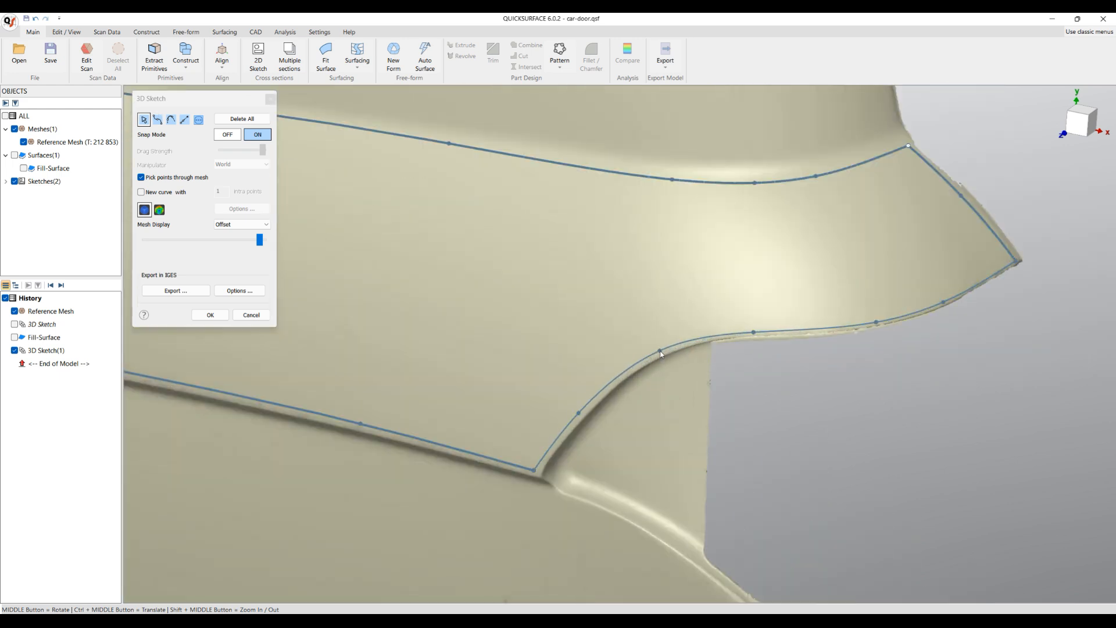
pyautogui.moveTo(754, 332); pyautogui.dragTo(767, 329)
pyautogui.scroll(-4, 912, 318)
pyautogui.moveTo(750, 215); pyautogui.dragTo(526, 339, button='middle')
pyautogui.moveTo(350, 325)
pyautogui.keyDown('ctrl'); pyautogui.mouseDown(button='middle')
pyautogui.moveTo(507, 321)
pyautogui.moveTo(511, 366)
pyautogui.moveTo(646, 347)
pyautogui.mouseUp(button='middle'); pyautogui.keyUp('ctrl')
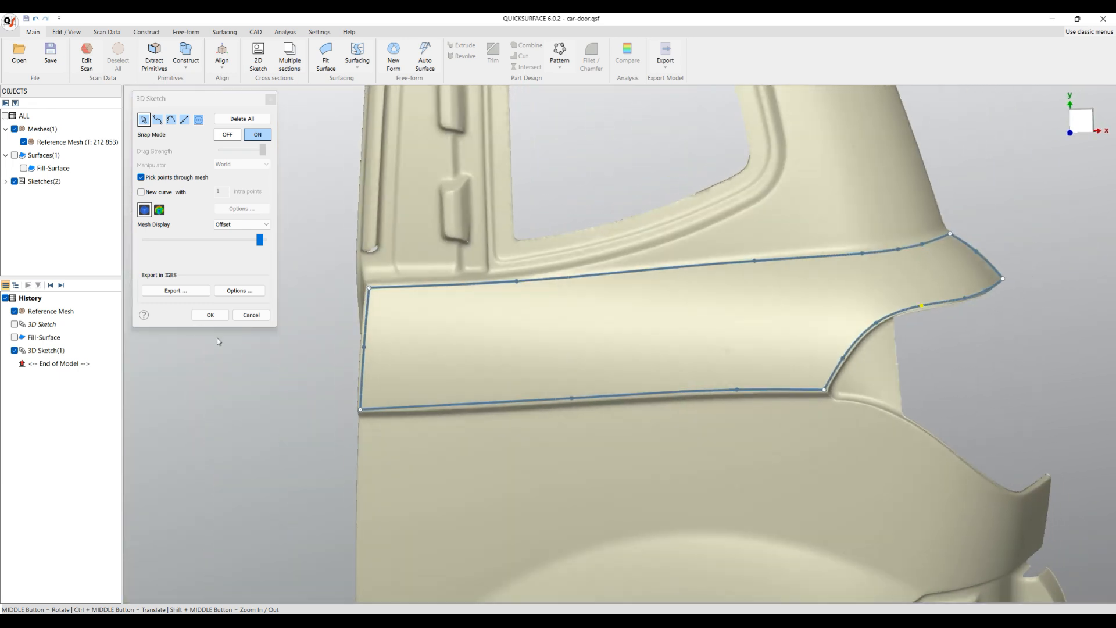
pyautogui.click(211, 314)
pyautogui.moveTo(220, 316); pyautogui.dragTo(281, 298, button='middle')
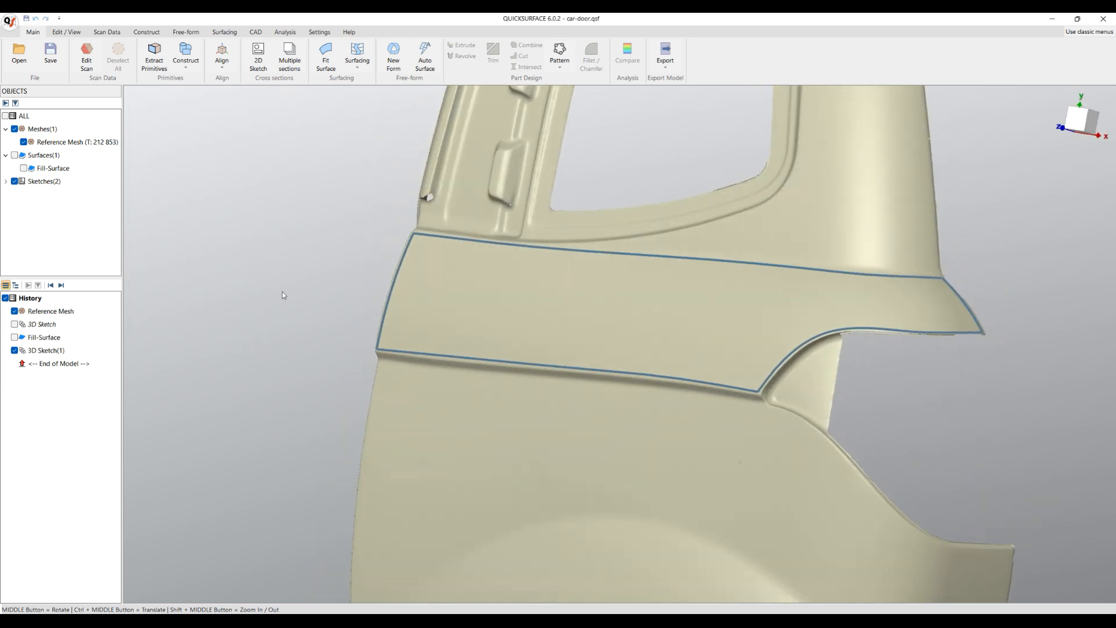
# Step: Create a Fill Surface bounded by the five sketched curves, keeping contact continuity on every side
pyautogui.click(365, 70)
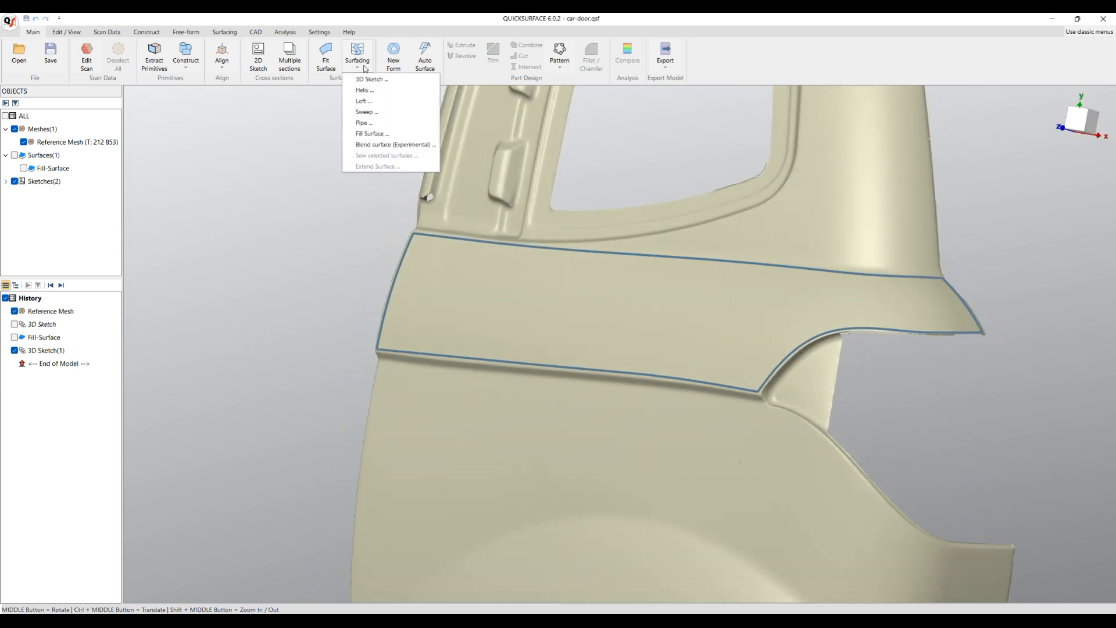
pyautogui.click(369, 133)
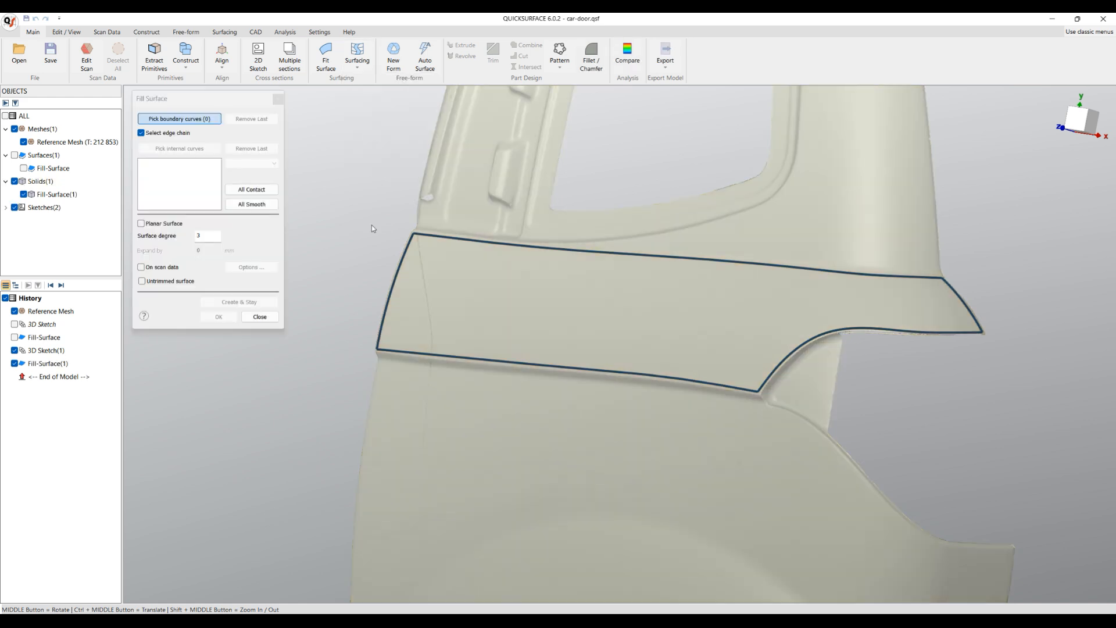
pyautogui.moveTo(406, 279); pyautogui.dragTo(518, 480, button='middle')
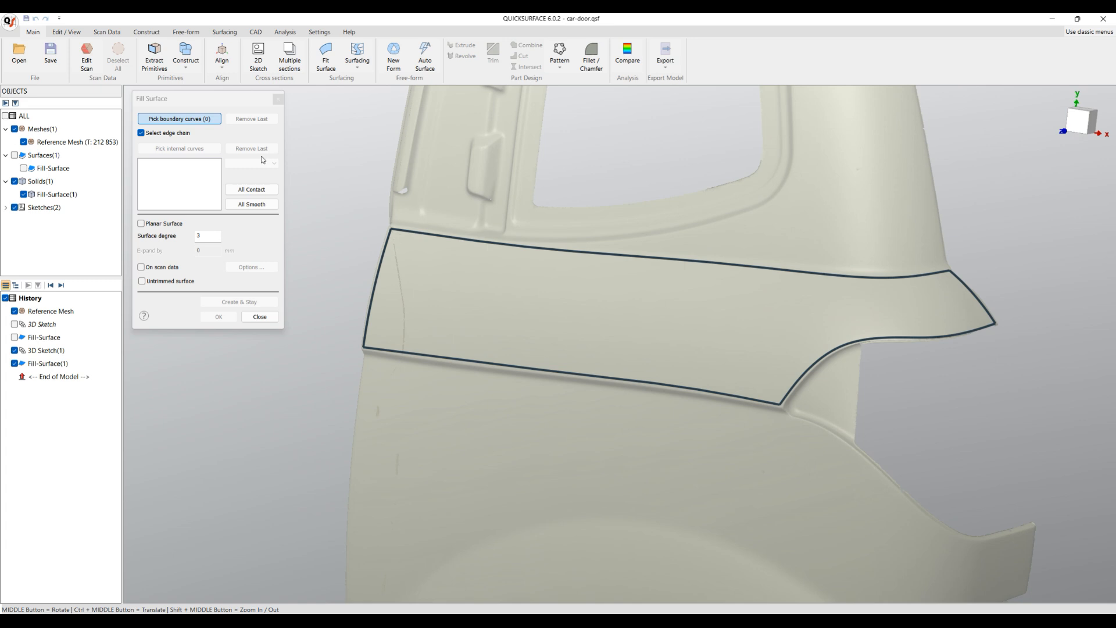
pyautogui.click(442, 241)
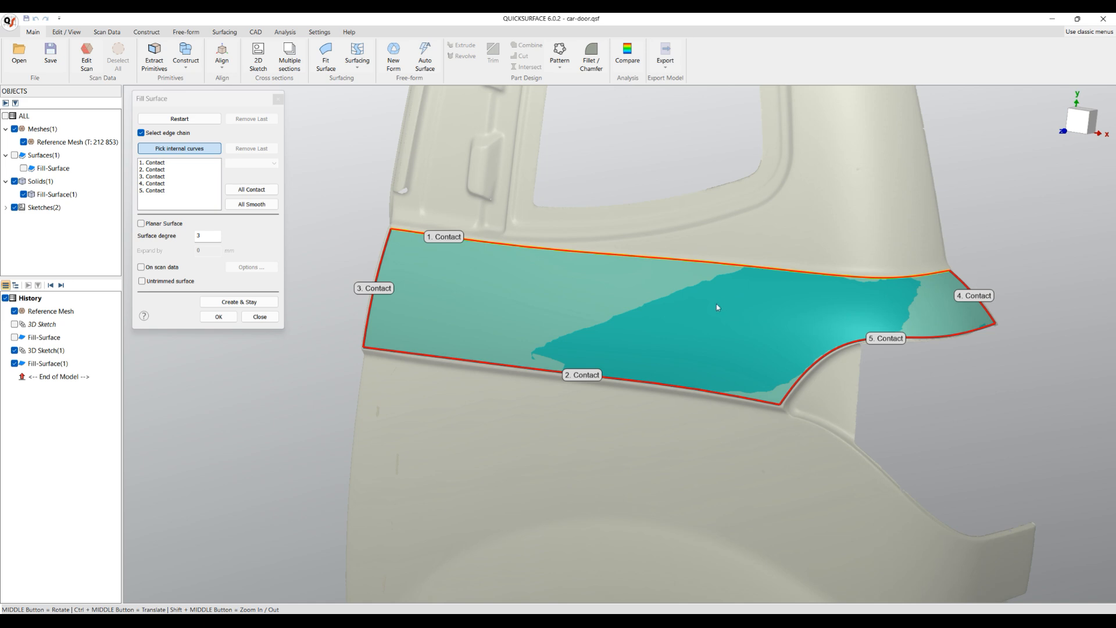
pyautogui.click(219, 317)
pyautogui.moveTo(225, 317); pyautogui.dragTo(262, 349, button='middle')
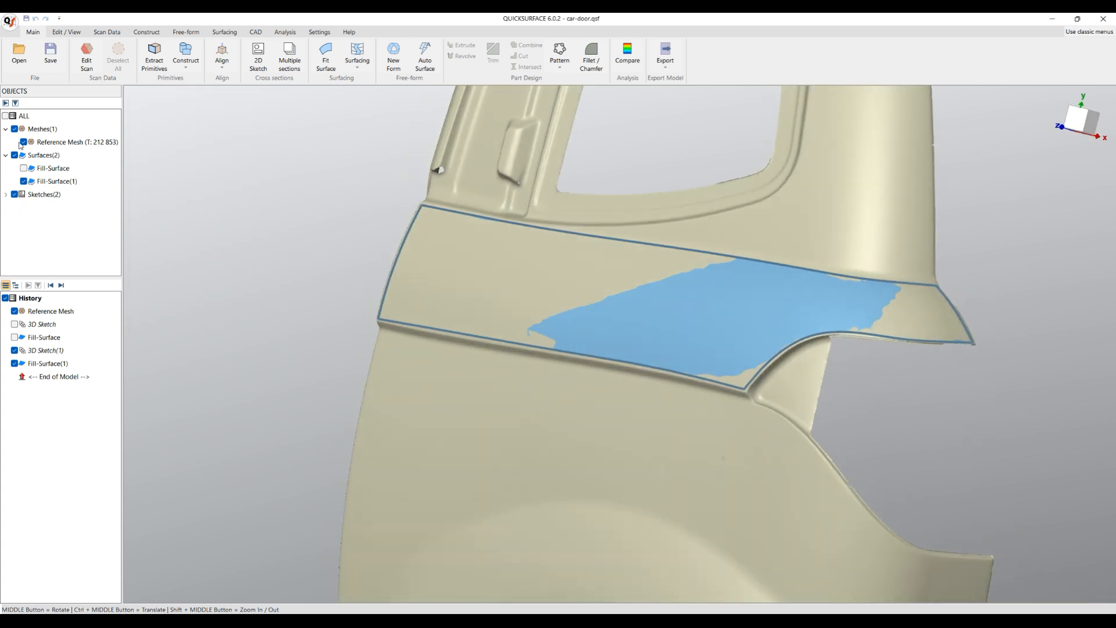
# Step: Hide the reference mesh to inspect the filled surface alone, and show the mesh again
pyautogui.click(23, 141)
pyautogui.moveTo(442, 357); pyautogui.dragTo(511, 316, button='middle')
pyautogui.scroll(3, 678, 300)
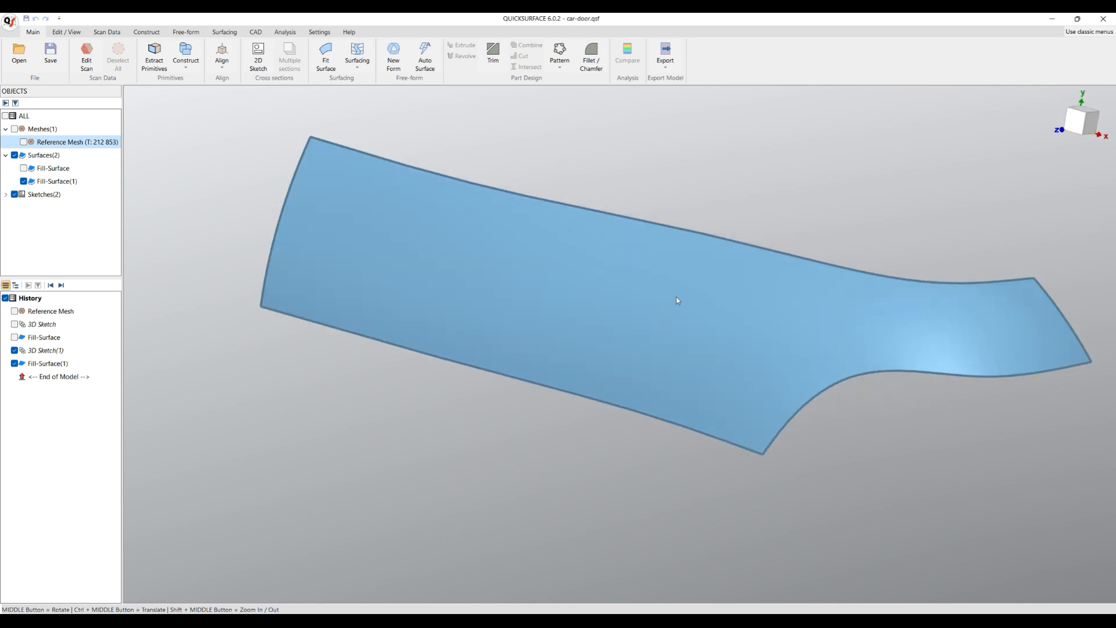
pyautogui.click(24, 142)
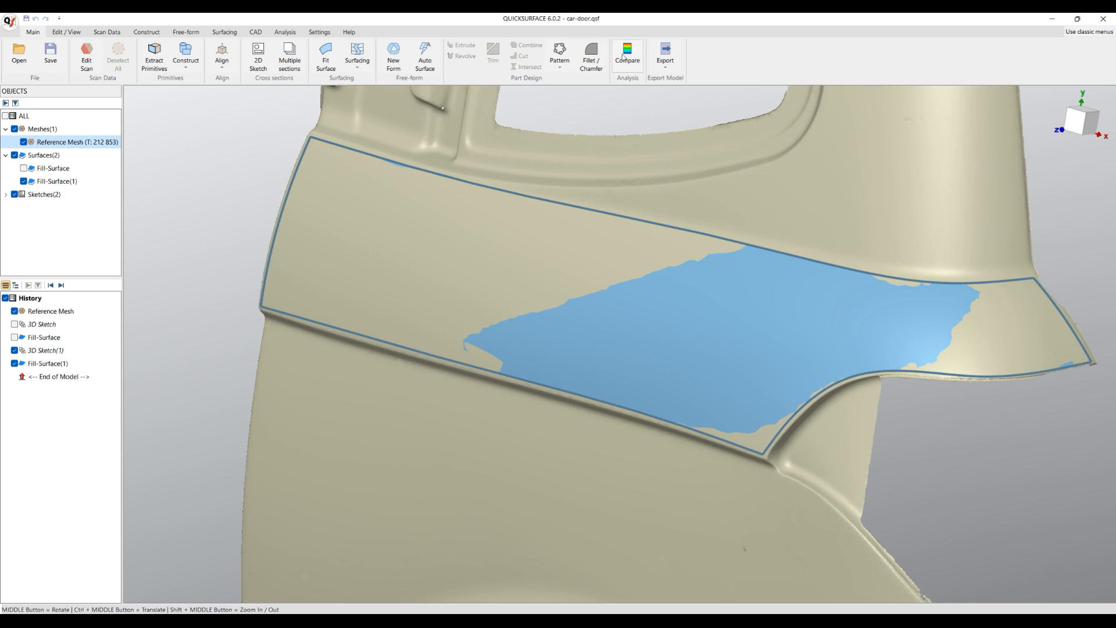
# Step: Compare the filled surface with the reference mesh, examine the deviation colours, and close the comparison
pyautogui.click(623, 70)
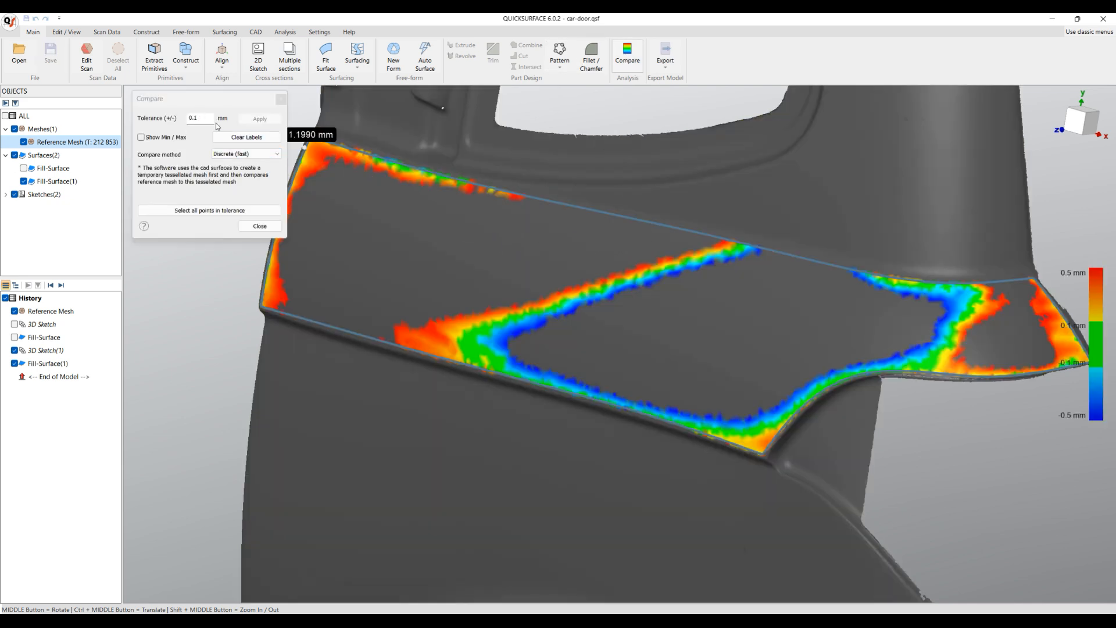
pyautogui.click(259, 226)
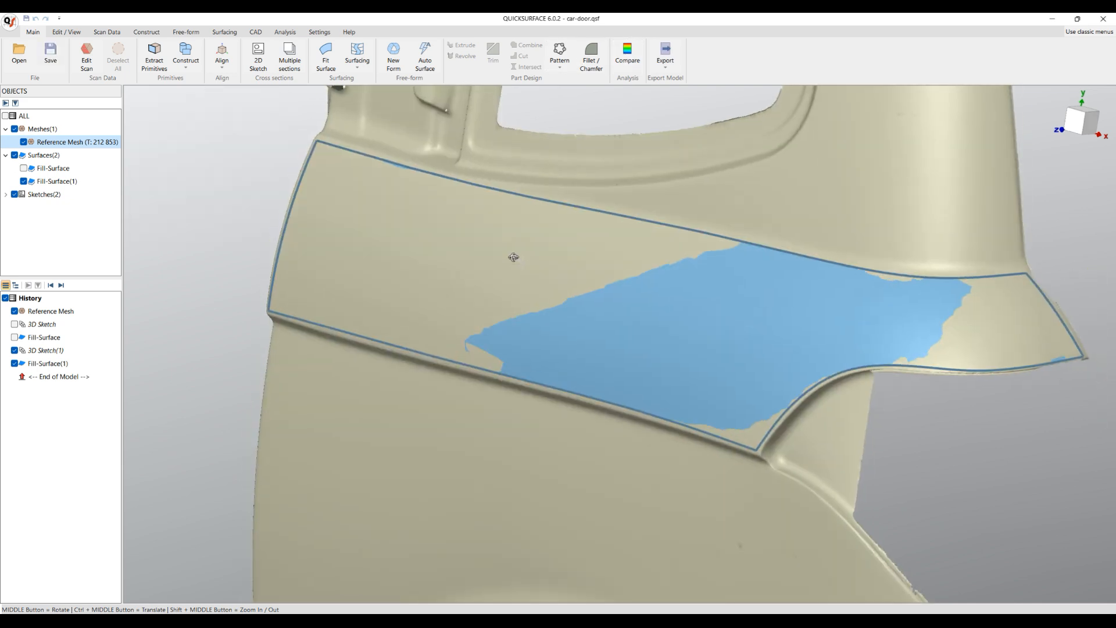
pyautogui.moveTo(511, 257); pyautogui.dragTo(555, 218, button='middle')
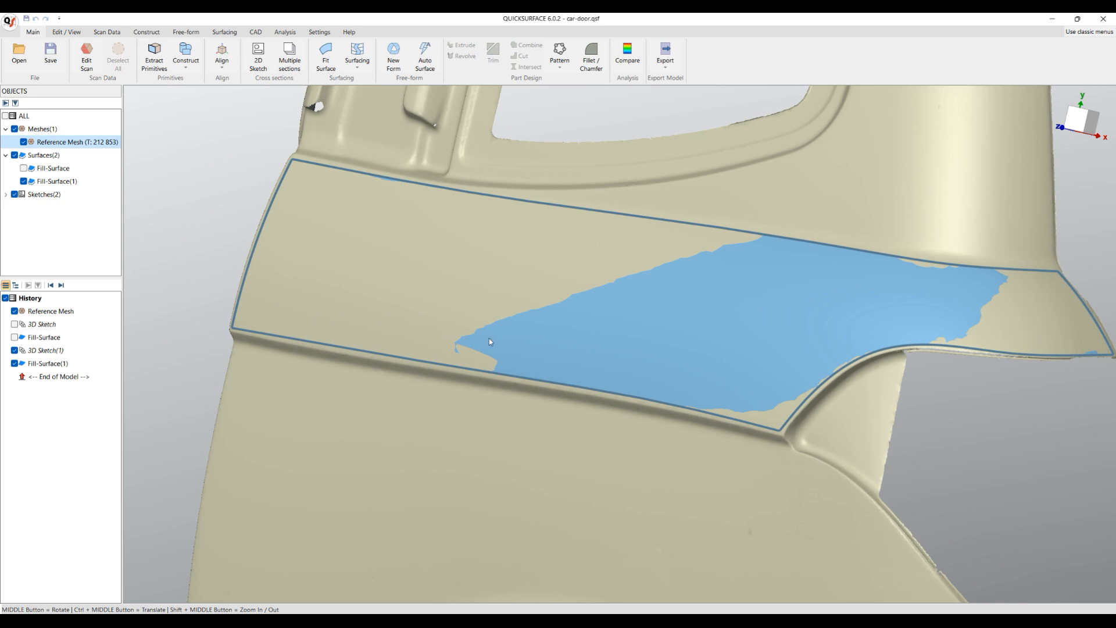
pyautogui.moveTo(612, 304); pyautogui.dragTo(498, 303, button='middle')
pyautogui.scroll(-3, 498, 303)
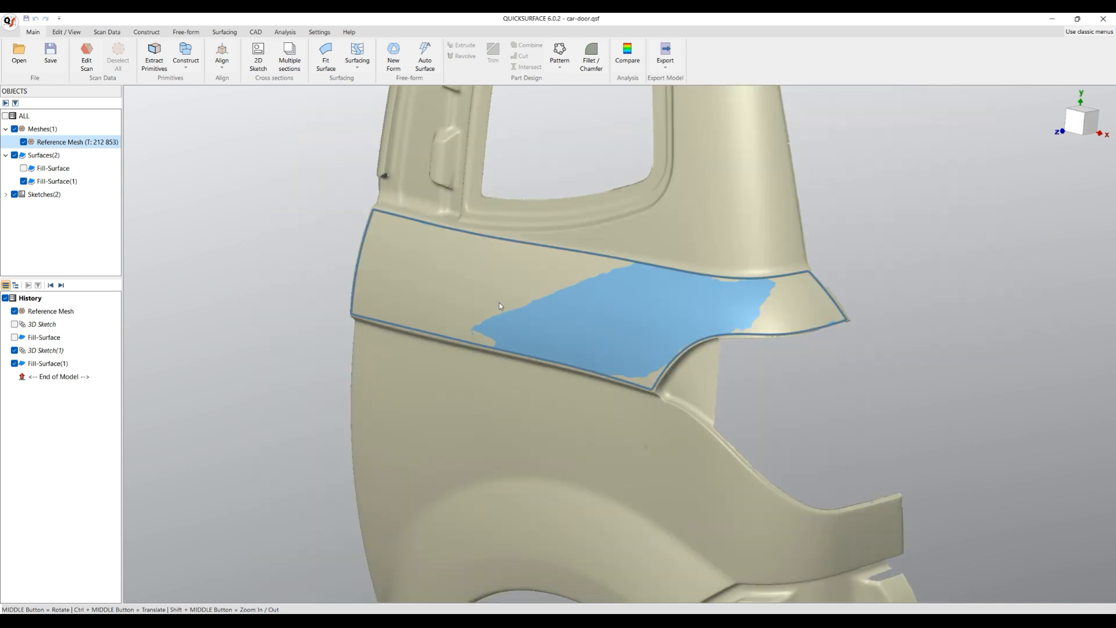
# Step: Edit the newest fill surface so that it is fitted on scan data
pyautogui.rightClick(51, 366)
pyautogui.click(78, 369)
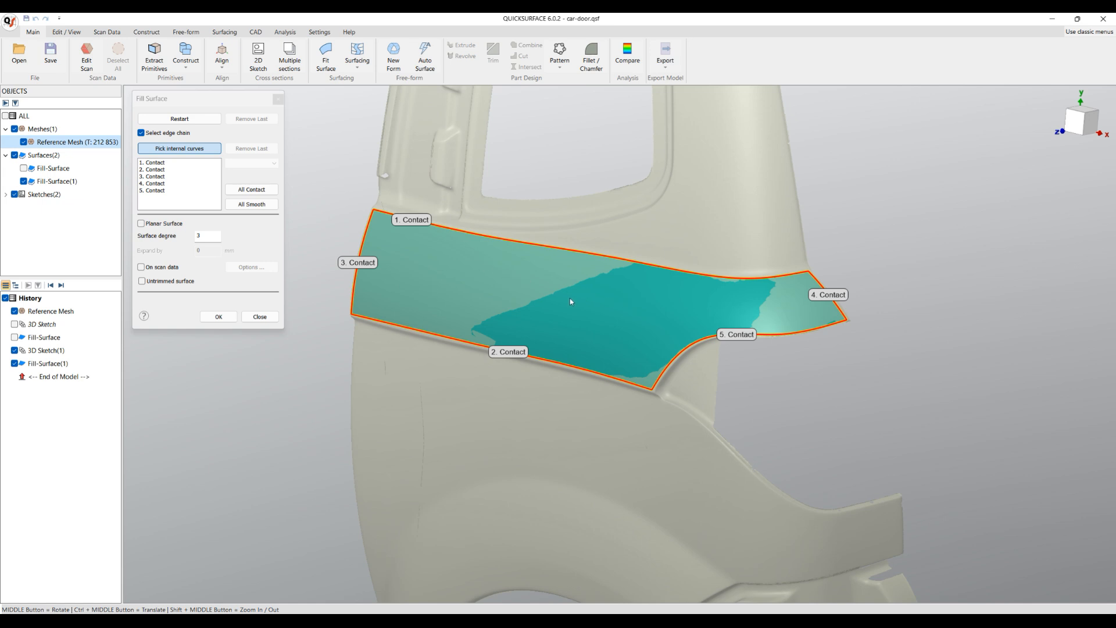
pyautogui.click(142, 268)
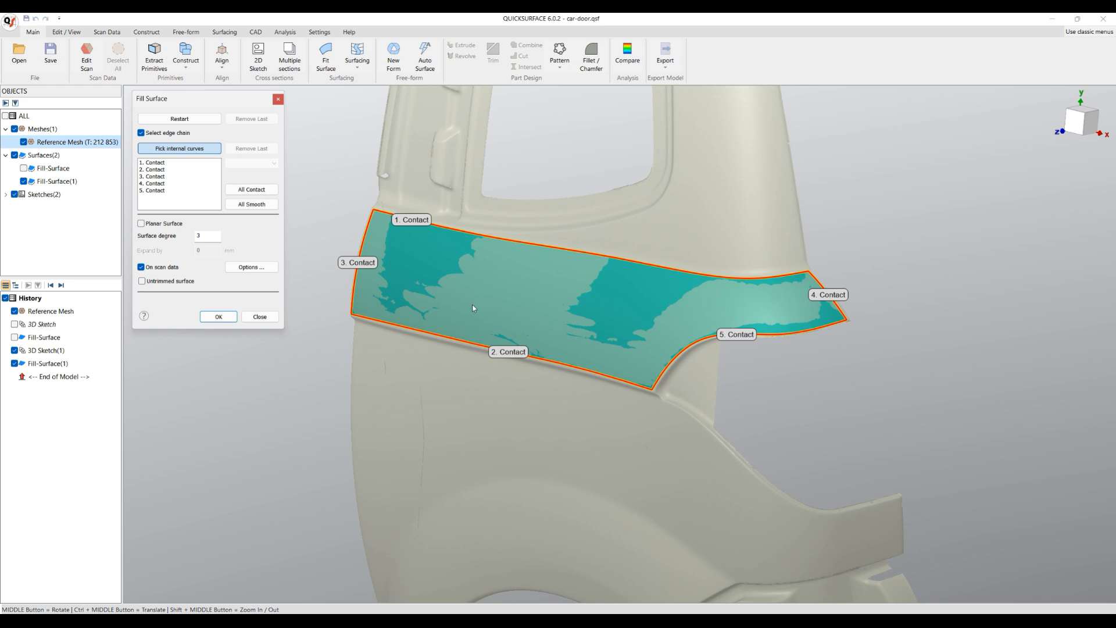
pyautogui.moveTo(474, 294); pyautogui.dragTo(488, 326, button='middle')
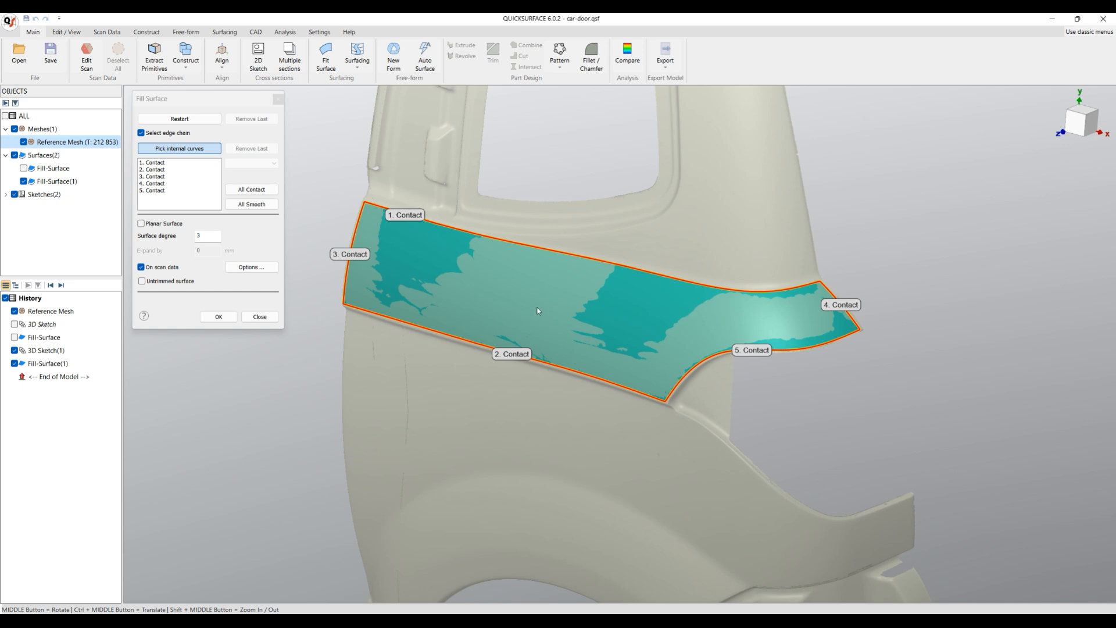
pyautogui.moveTo(556, 310); pyautogui.dragTo(598, 299, button='middle')
# Step: Set the scan-data fit to a UV count of 10 with smoothing turned off, and apply the options
pyautogui.click(252, 268)
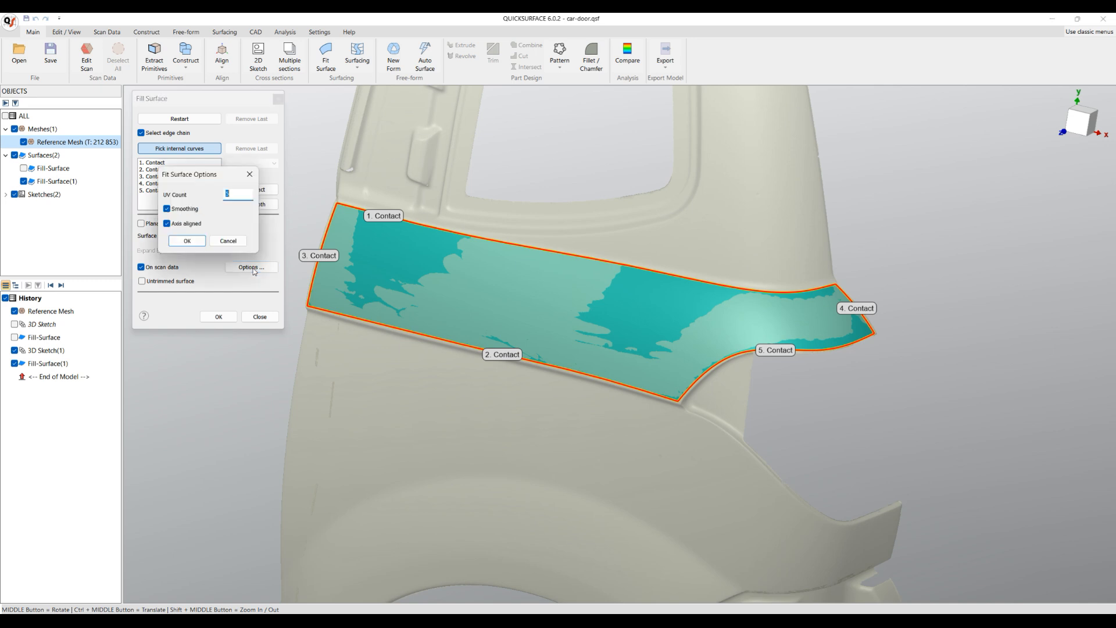
pyautogui.write('10')
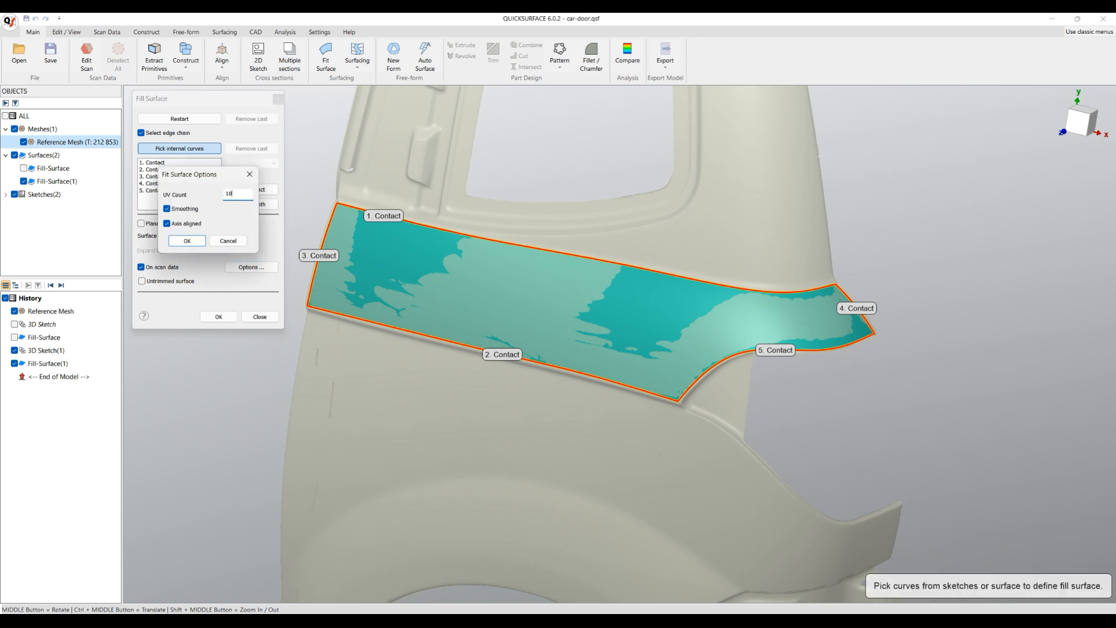
pyautogui.click(167, 209)
pyautogui.click(186, 241)
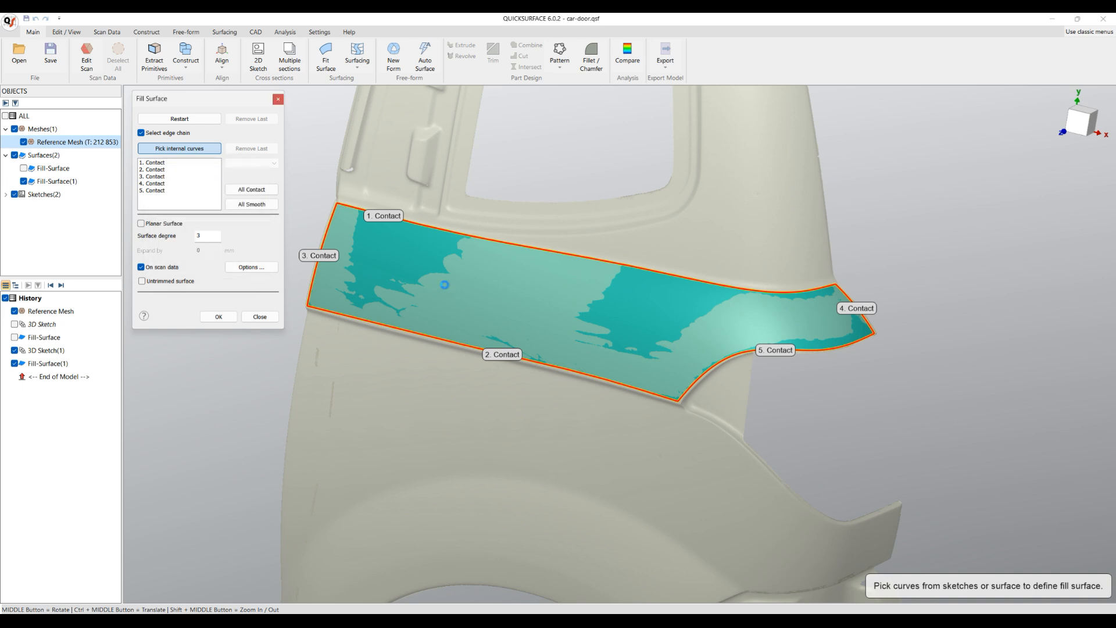
pyautogui.moveTo(466, 298); pyautogui.dragTo(460, 314, button='middle')
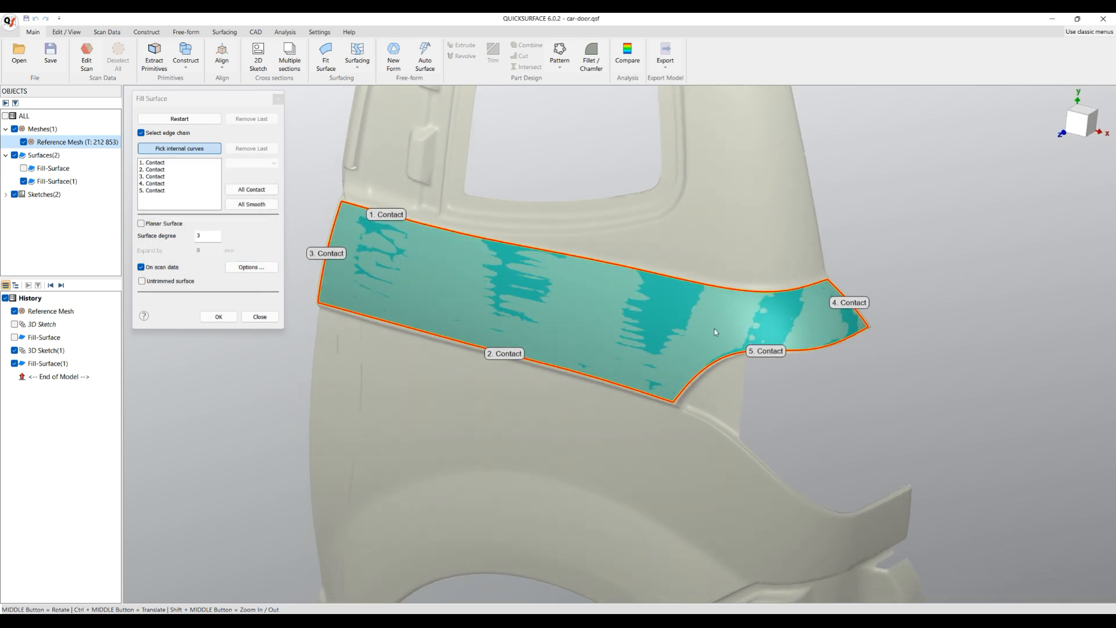
# Step: Accept the scan-fitted fill surface edit, compare the surface with the reference mesh, and close the comparison
pyautogui.click(219, 316)
pyautogui.click(627, 55)
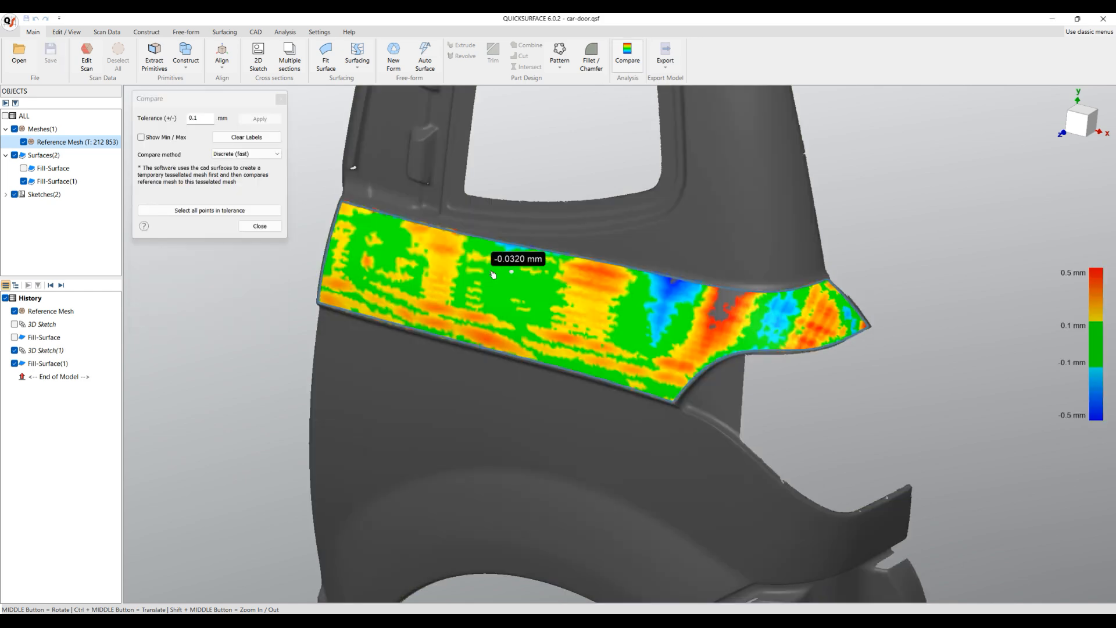
pyautogui.click(259, 226)
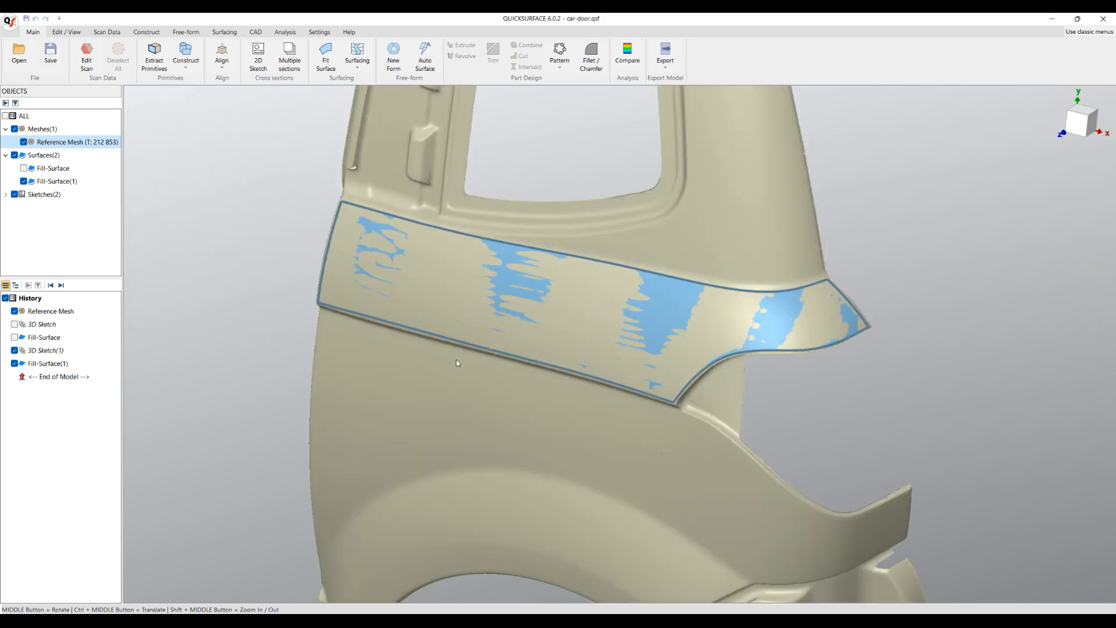
# Step: Hide the fill surface's boundary sketch and the reference mesh, and inspect the fitted surface alone
pyautogui.moveTo(459, 361); pyautogui.dragTo(465, 314, button='middle')
pyautogui.click(15, 351)
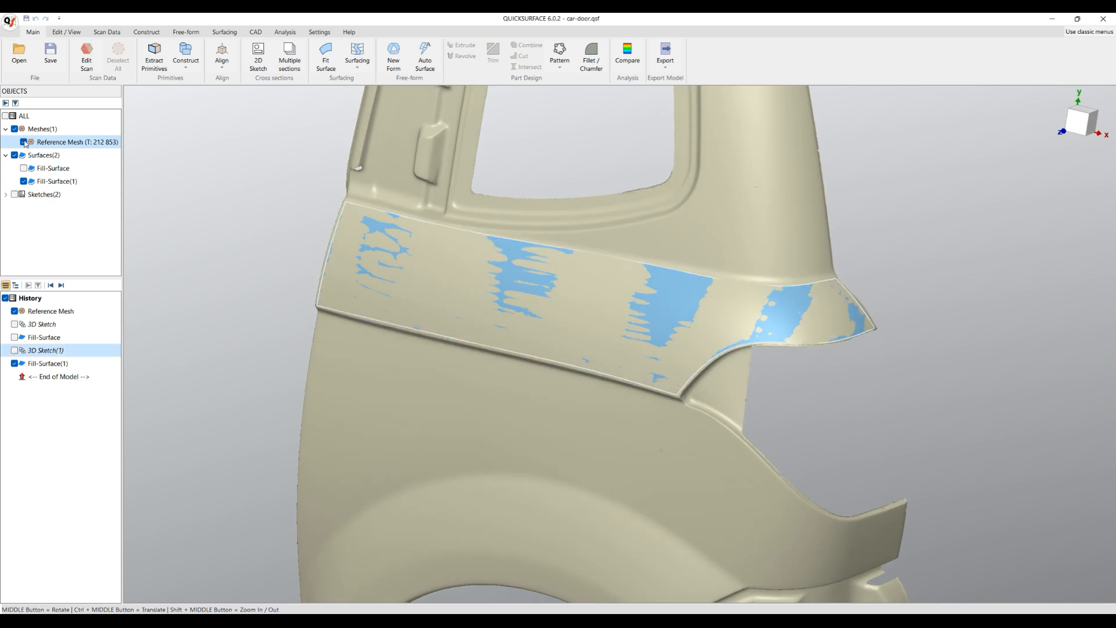
pyautogui.click(24, 141)
pyautogui.moveTo(416, 335); pyautogui.dragTo(357, 296, button='middle')
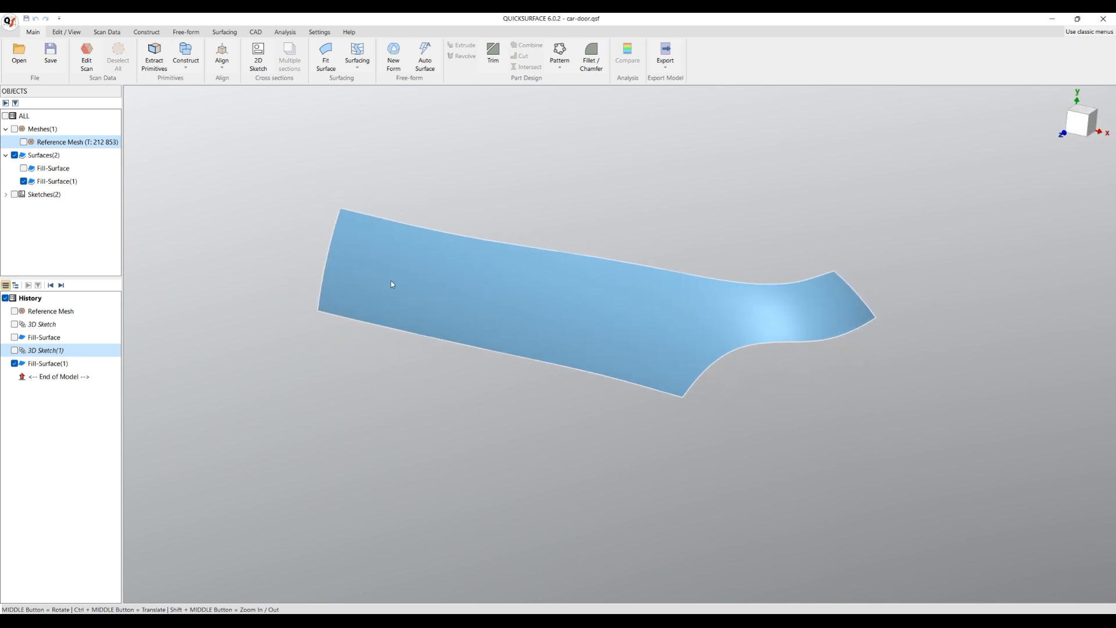
pyautogui.scroll(3, 461, 277)
pyautogui.moveTo(458, 288); pyautogui.dragTo(435, 257, button='middle')
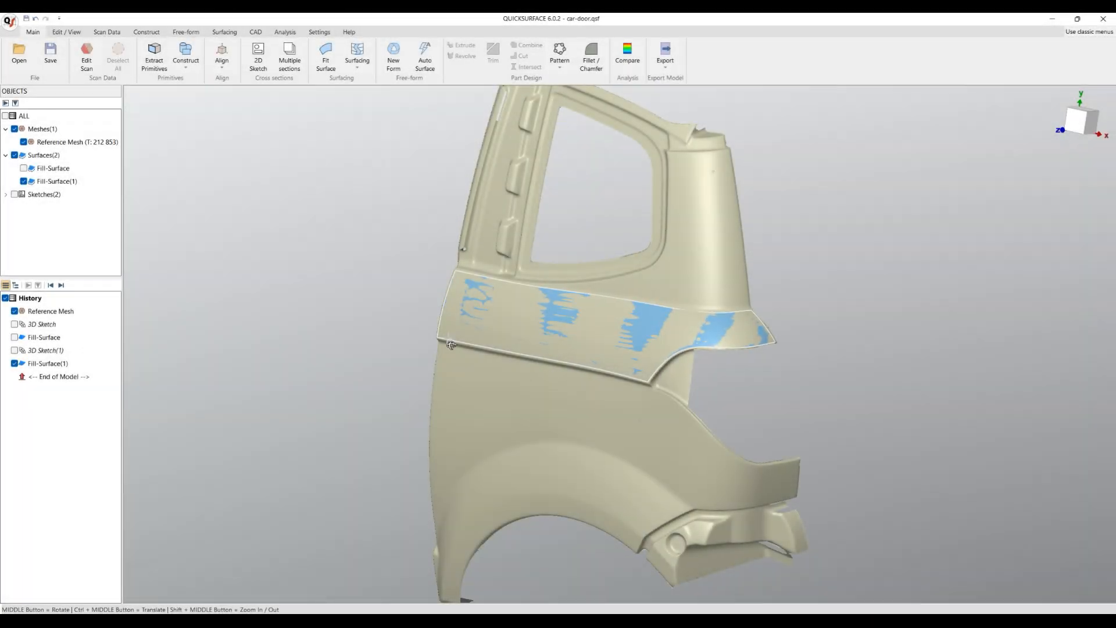
# Step: Inspect the fitted surface against the door mesh and hide the reference mesh again
pyautogui.moveTo(451, 345); pyautogui.dragTo(567, 346, button='middle')
pyautogui.scroll(3, 698, 332)
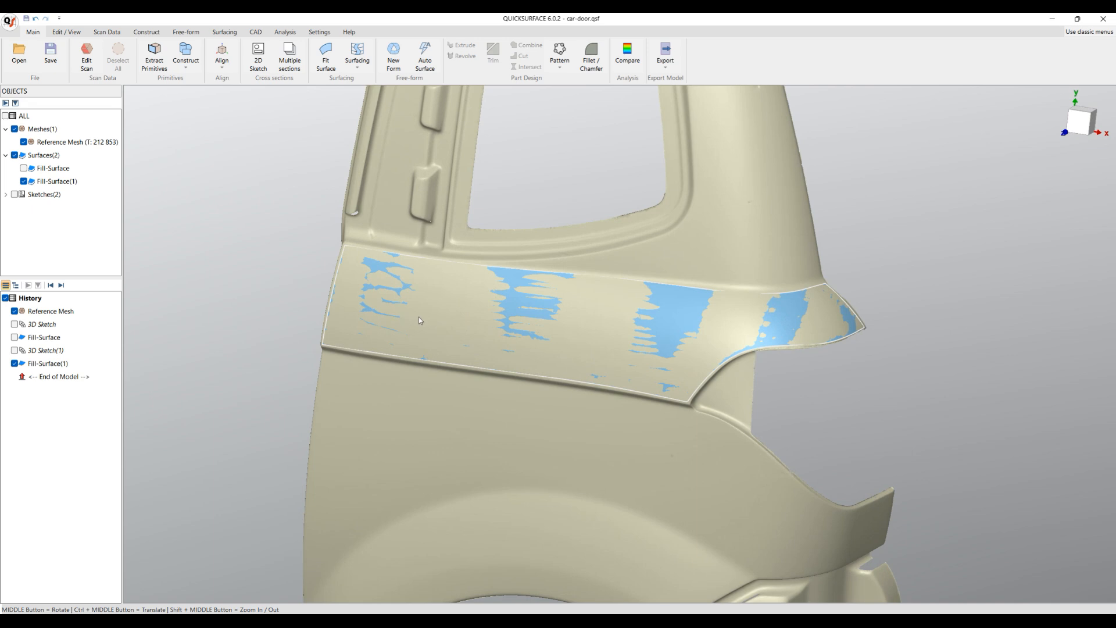
pyautogui.click(24, 142)
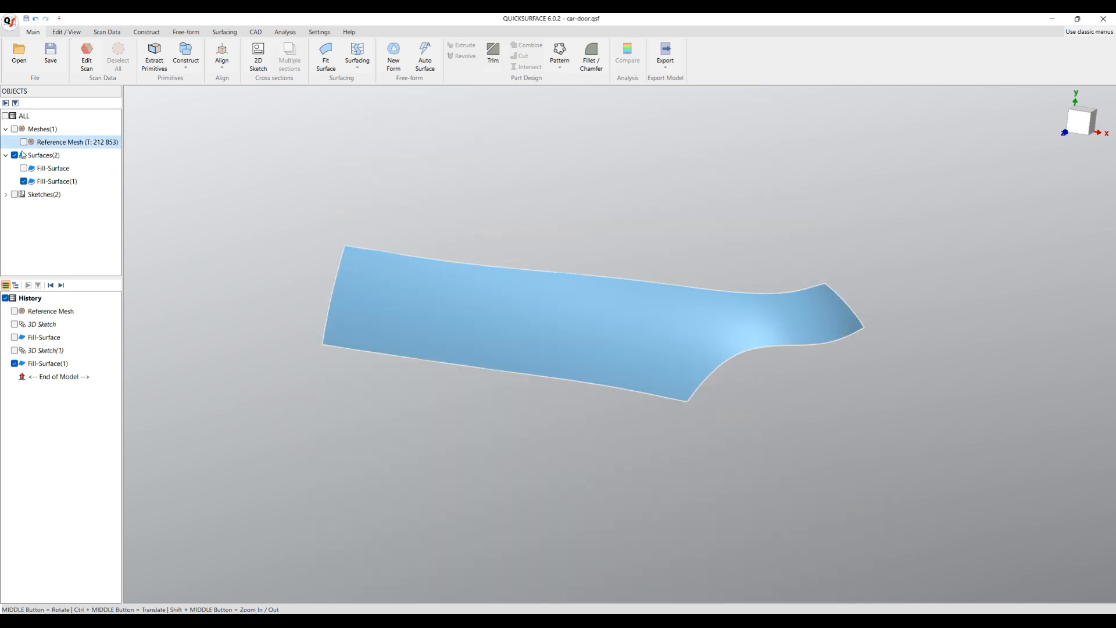
pyautogui.moveTo(542, 297); pyautogui.dragTo(572, 308, button='middle')
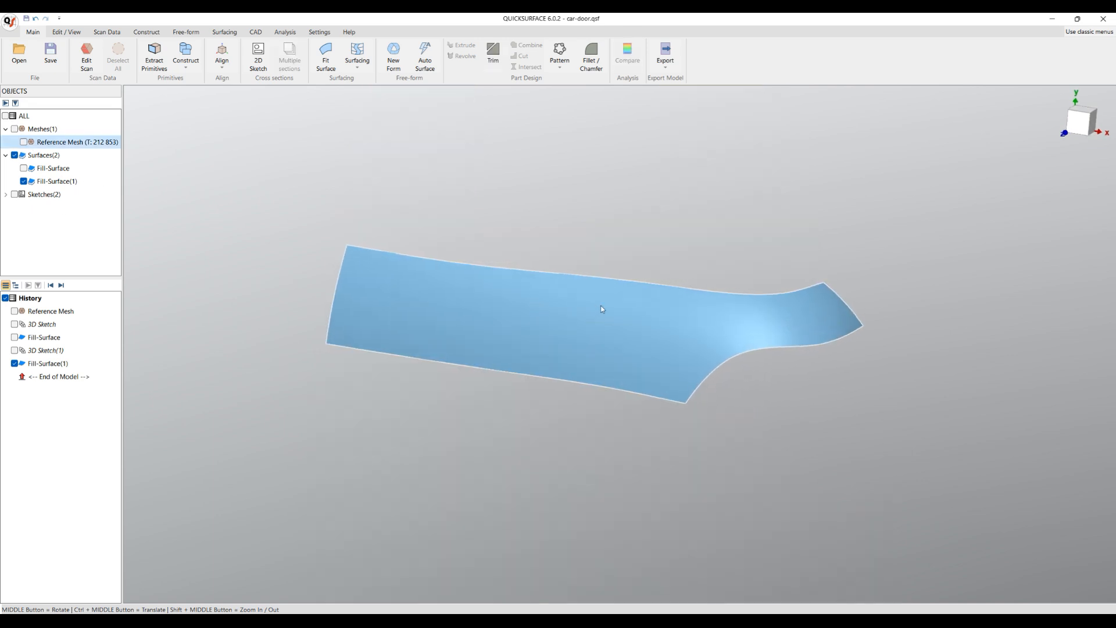
# Step: Flatten the visible fill surface into a 2D outline
pyautogui.click(774, 317)
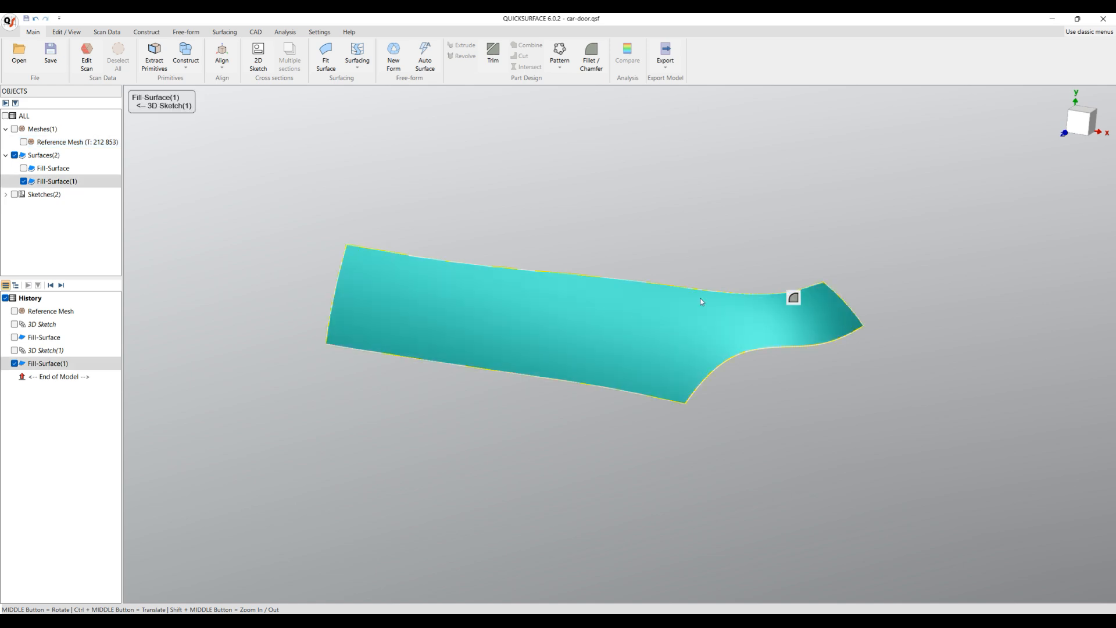
pyautogui.click(224, 32)
pyautogui.click(254, 46)
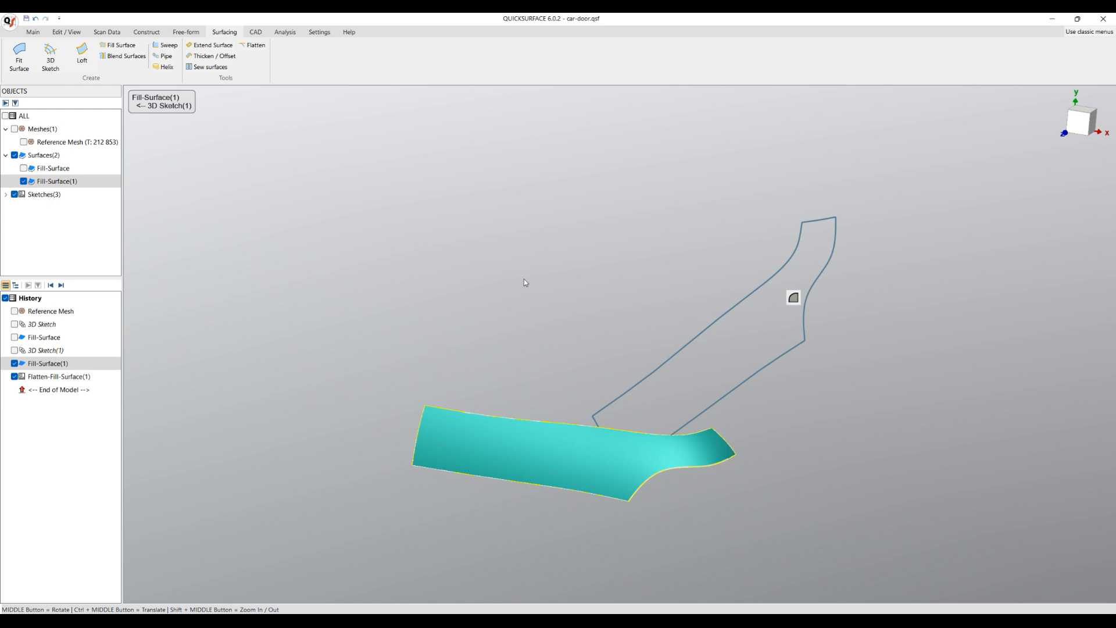
# Step: Edit the flattened outline sketch and export it as Flatten-Fill-Surface(1).dxf, overwriting the existing file
pyautogui.rightClick(67, 382)
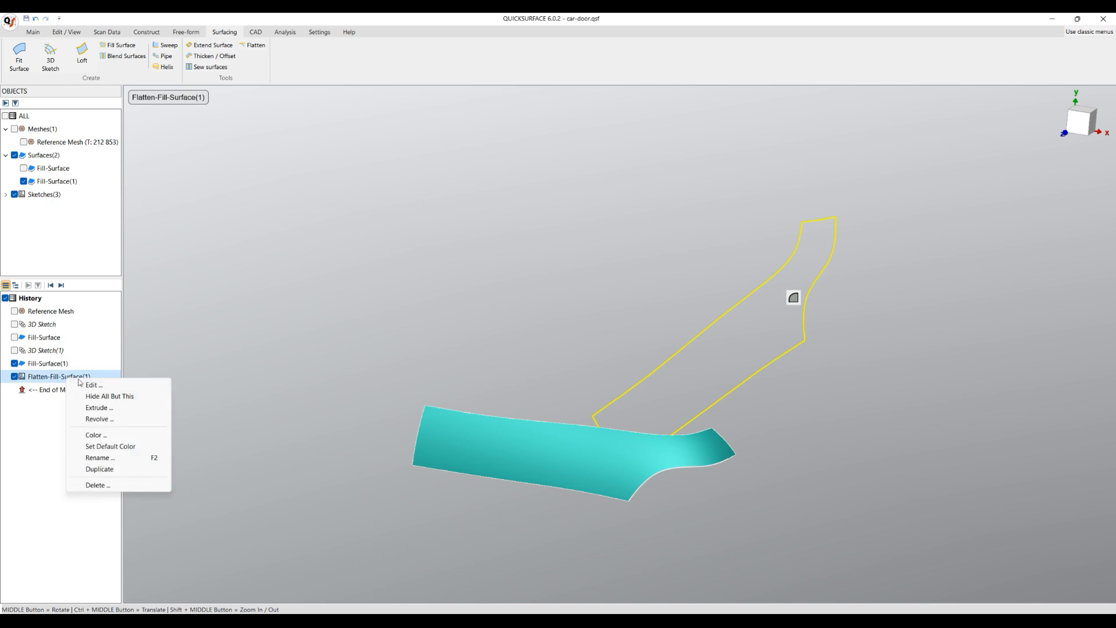
pyautogui.click(99, 384)
pyautogui.scroll(2, 852, 318)
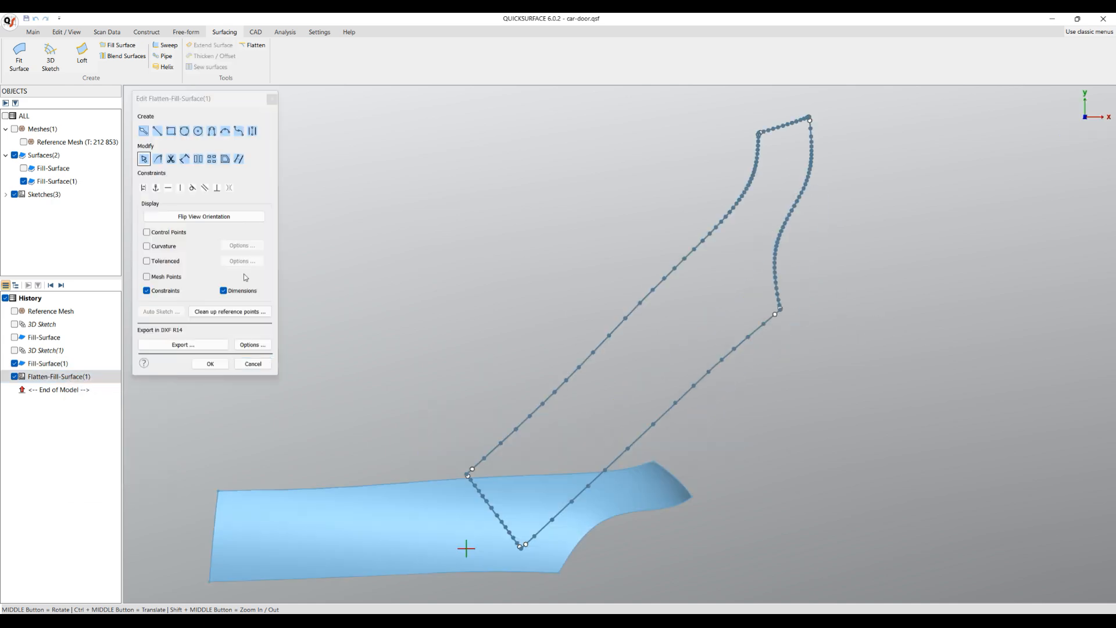
pyautogui.click(203, 349)
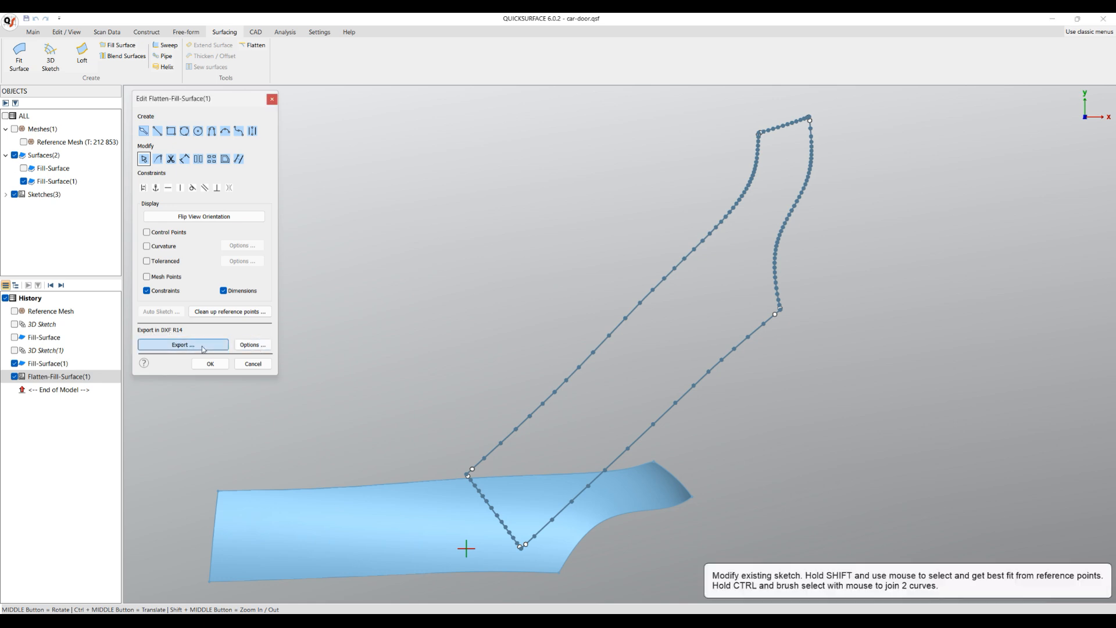
pyautogui.click(265, 175)
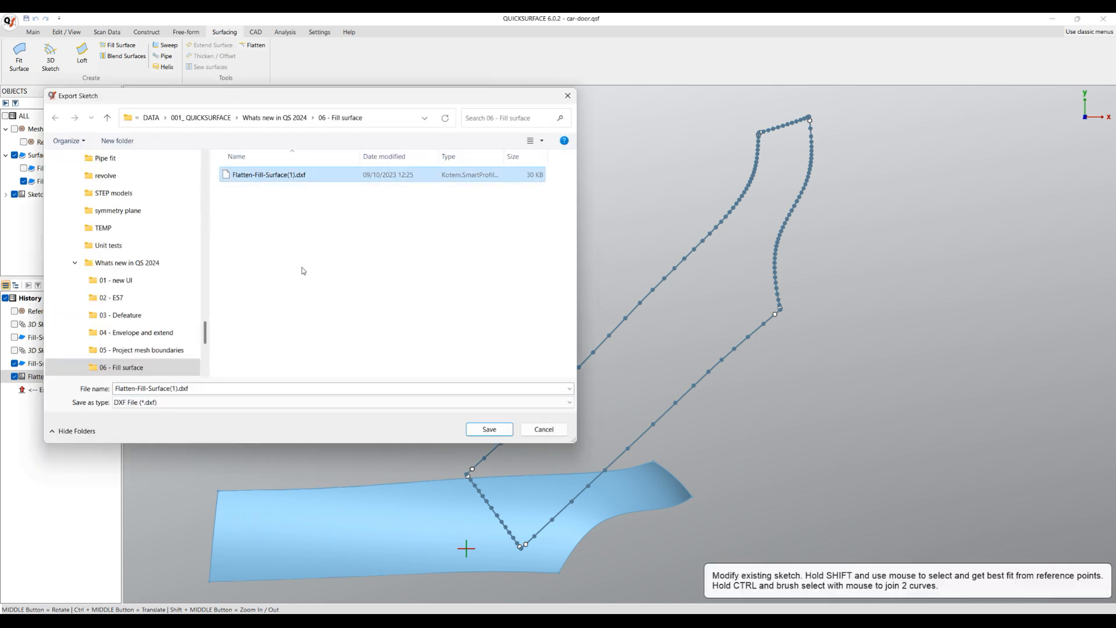
pyautogui.click(489, 429)
pyautogui.click(584, 320)
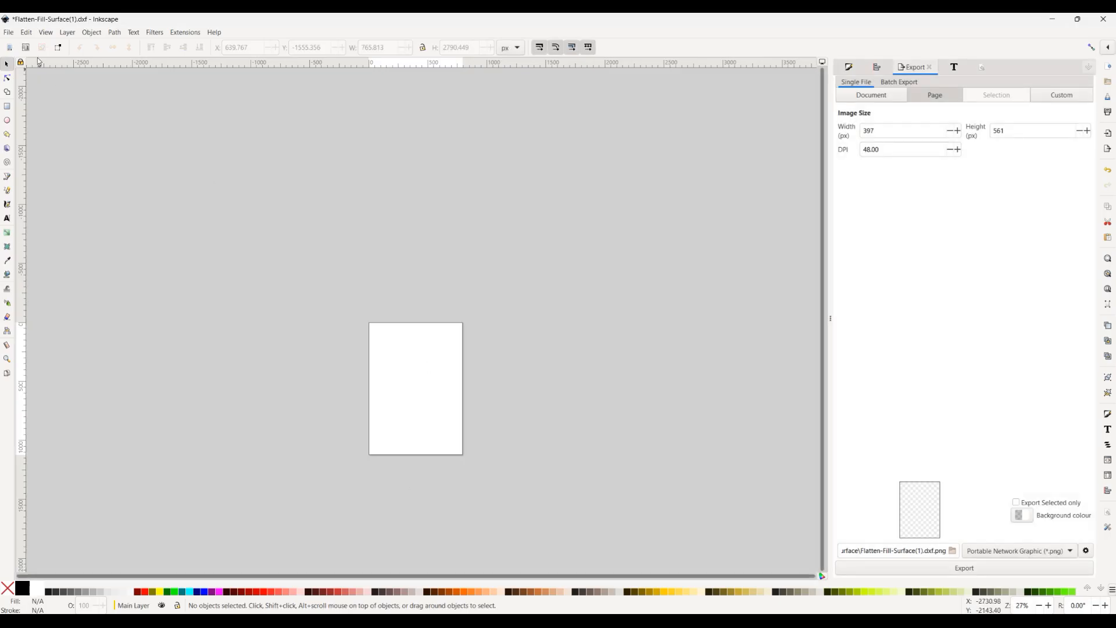
# Step: In Inkscape, open Flatten-Fill-Surface(1).dxf with the scaling read from the file
pyautogui.click(8, 32)
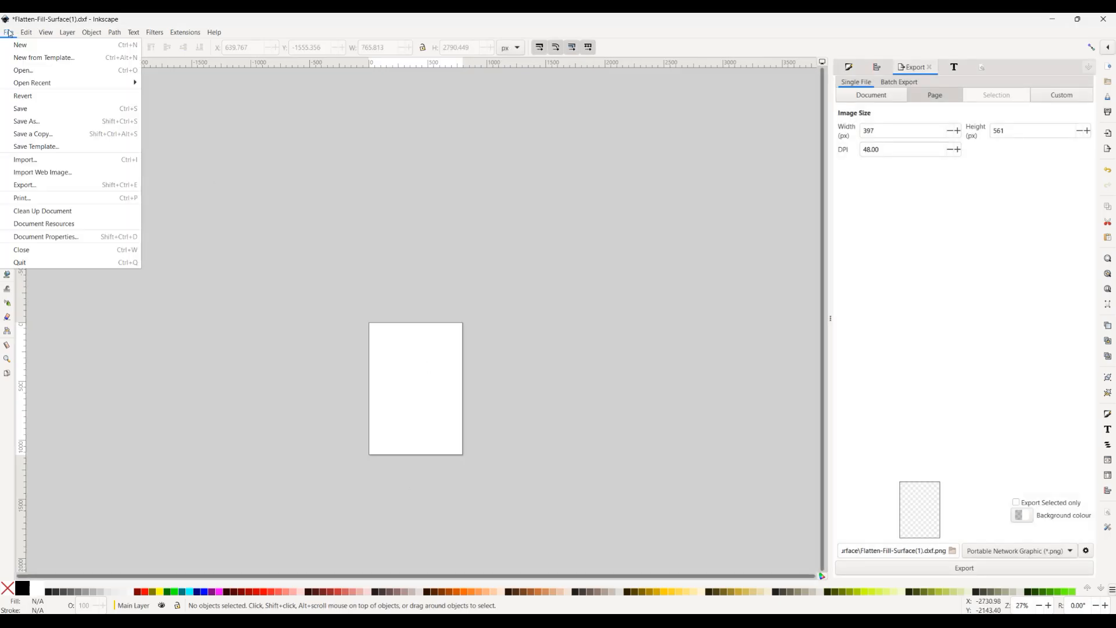
pyautogui.click(26, 71)
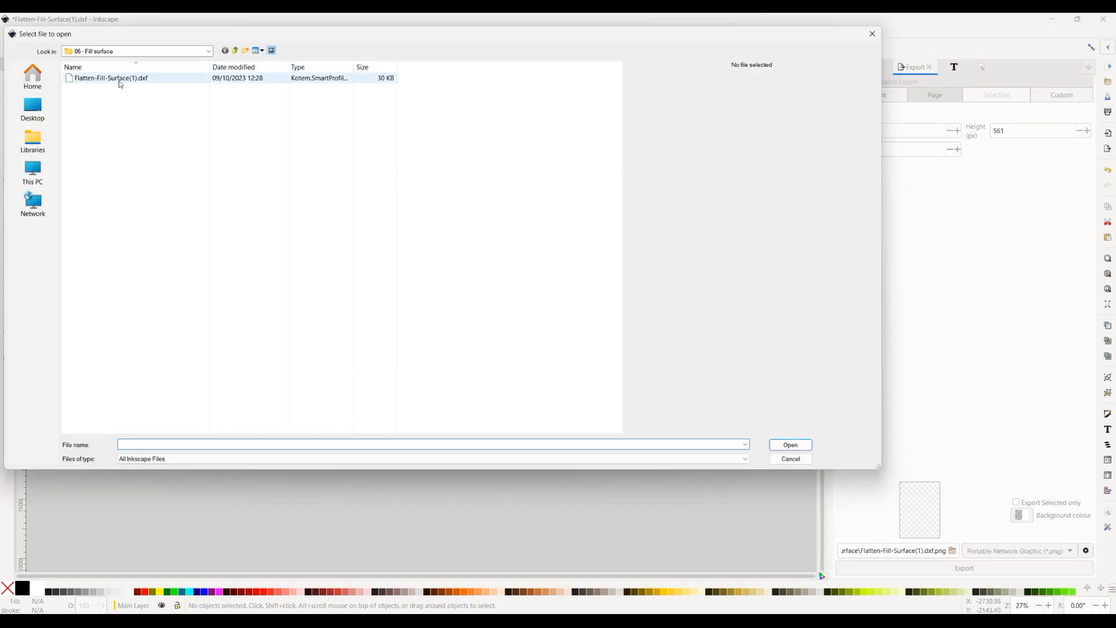
pyautogui.doubleClick(118, 82)
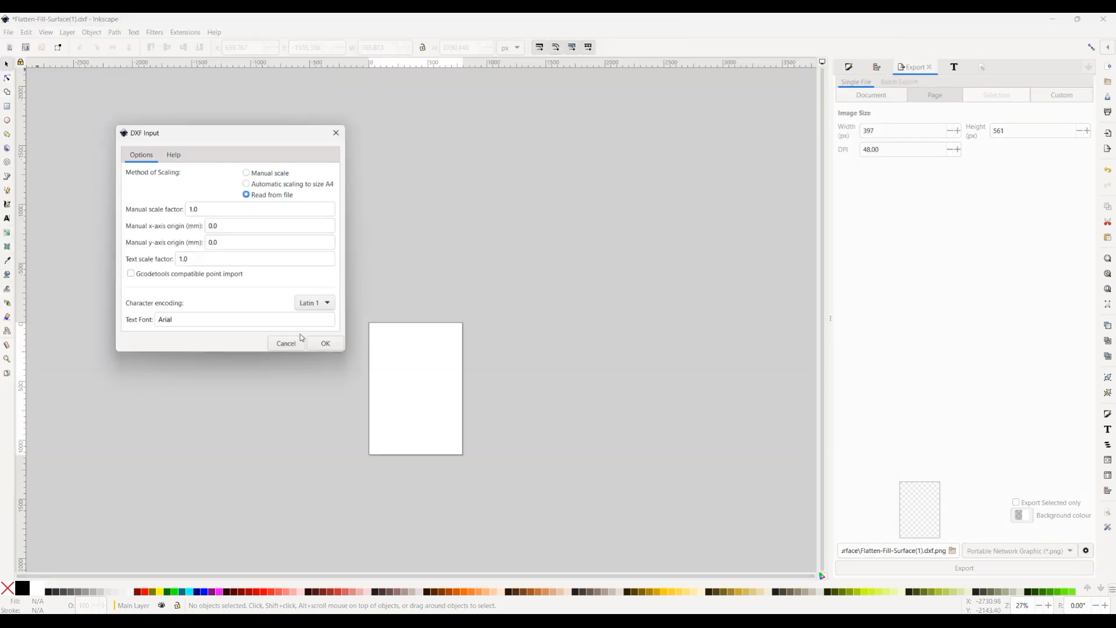
pyautogui.click(317, 345)
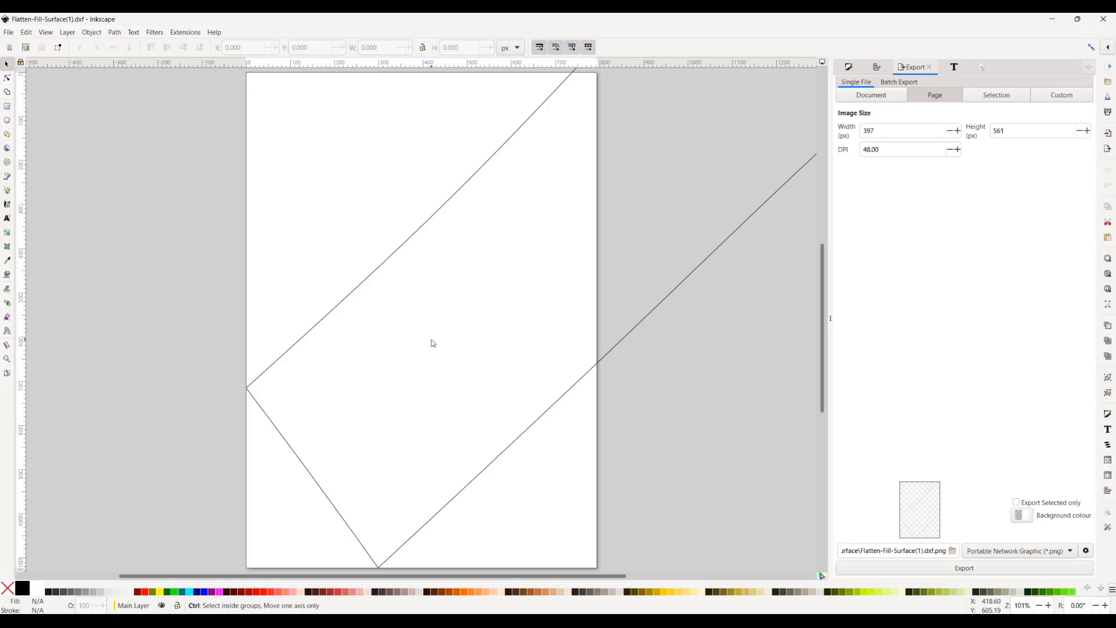
# Step: Group all curves of the imported outline and rotate the group until it stands nearly upright beside the page
pyautogui.keyDown('ctrl'); pyautogui.scroll(-5, 432, 343); pyautogui.keyUp('ctrl')
pyautogui.moveTo(607, 157); pyautogui.dragTo(329, 414)
pyautogui.hotkey('ctrl', 'g')
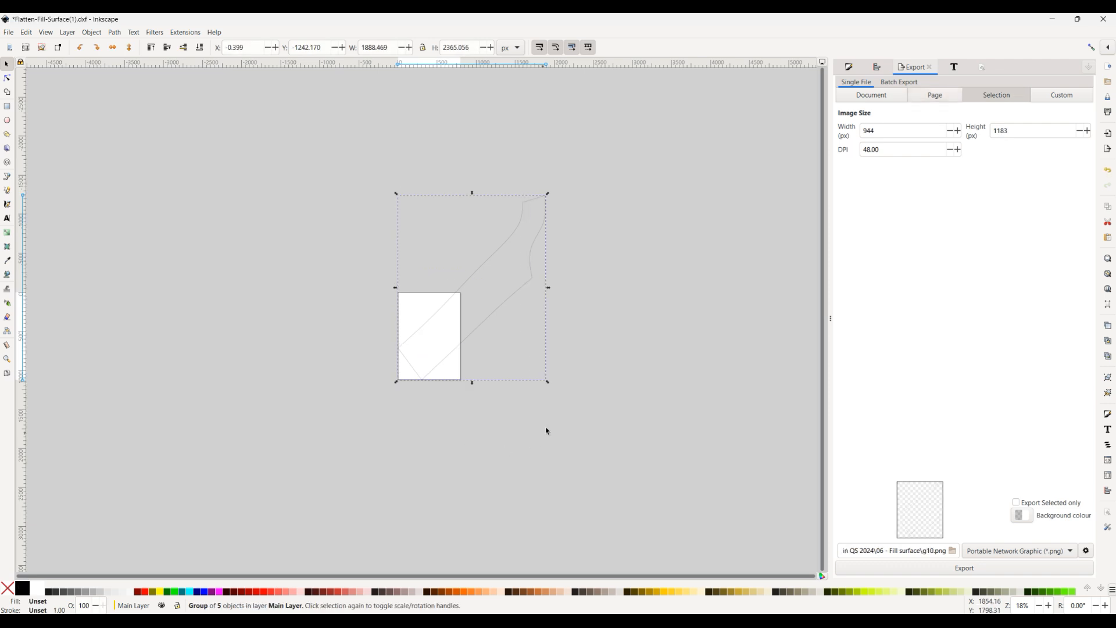
pyautogui.click(545, 201)
pyautogui.moveTo(548, 193); pyautogui.dragTo(448, 177)
pyautogui.click(495, 272)
pyautogui.keyDown('ctrl'); pyautogui.scroll(2, 481, 255); pyautogui.keyUp('ctrl')
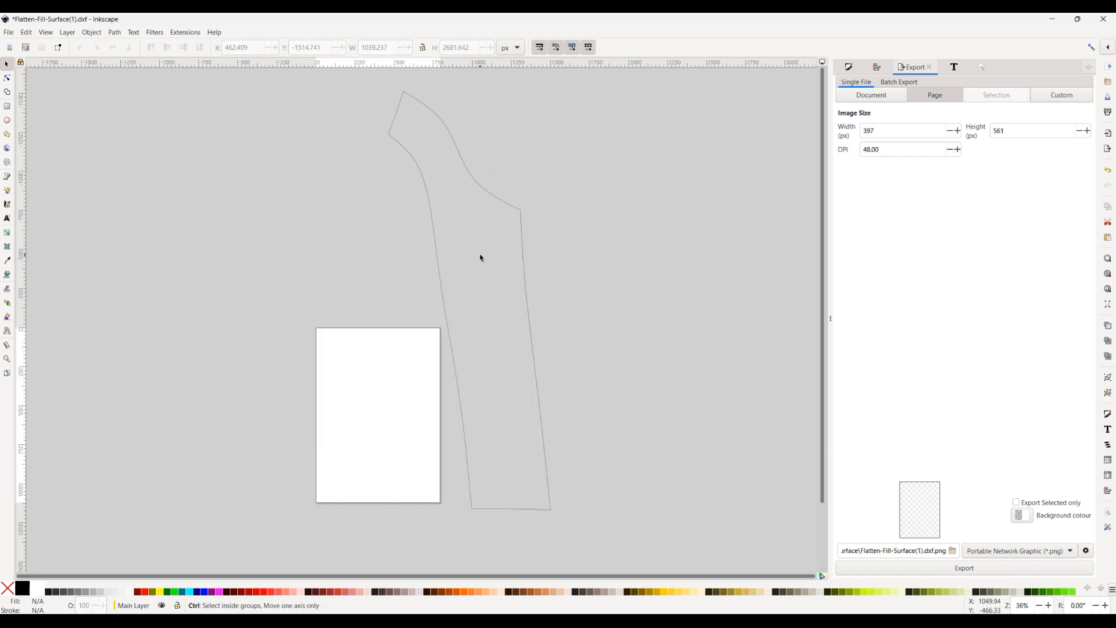
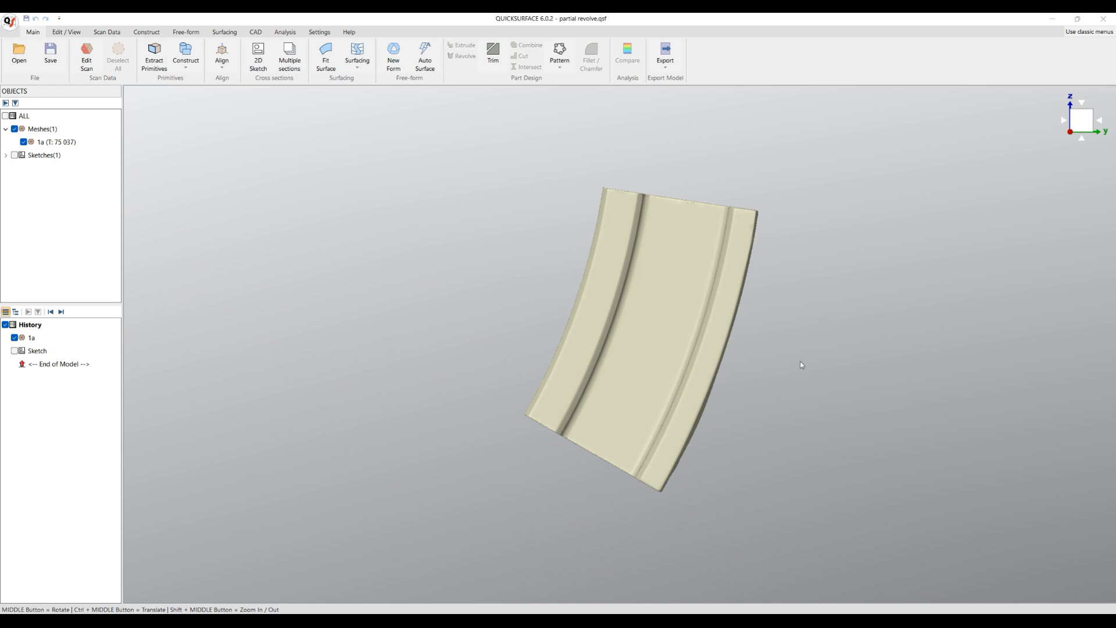
# Step: In QUICKSURFACE, examine the curved segment mesh of the partial revolve file from several directions
pyautogui.scroll(-5, 800, 365)
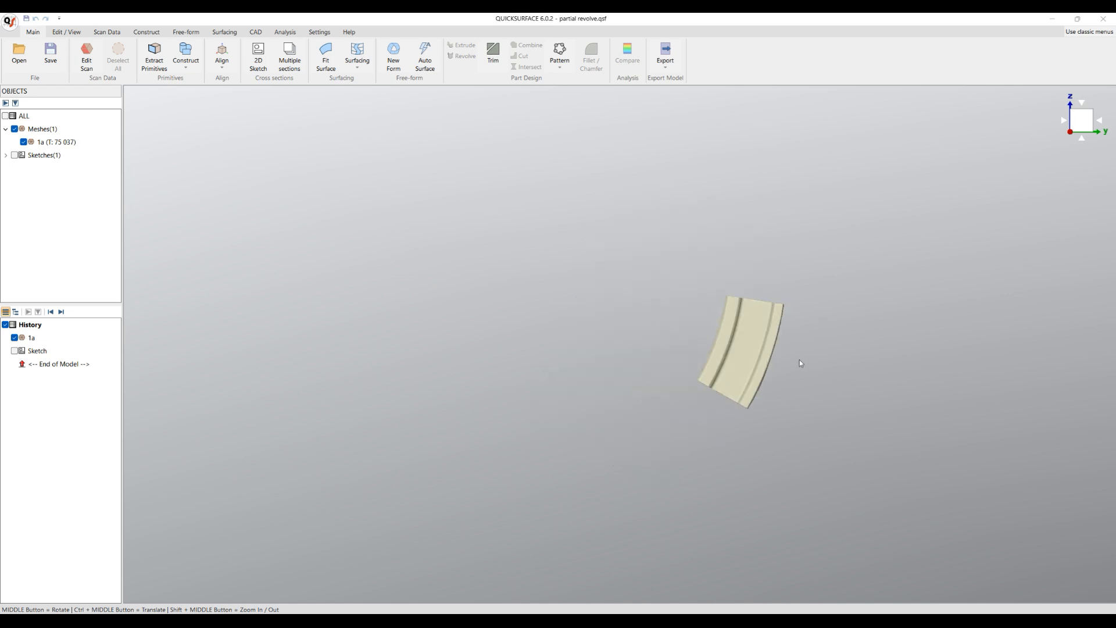
pyautogui.moveTo(845, 448); pyautogui.dragTo(867, 210, button='middle')
pyautogui.moveTo(849, 472); pyautogui.dragTo(994, 392, button='middle')
pyautogui.scroll(4, 799, 365)
pyautogui.moveTo(600, 359); pyautogui.dragTo(596, 380, button='middle')
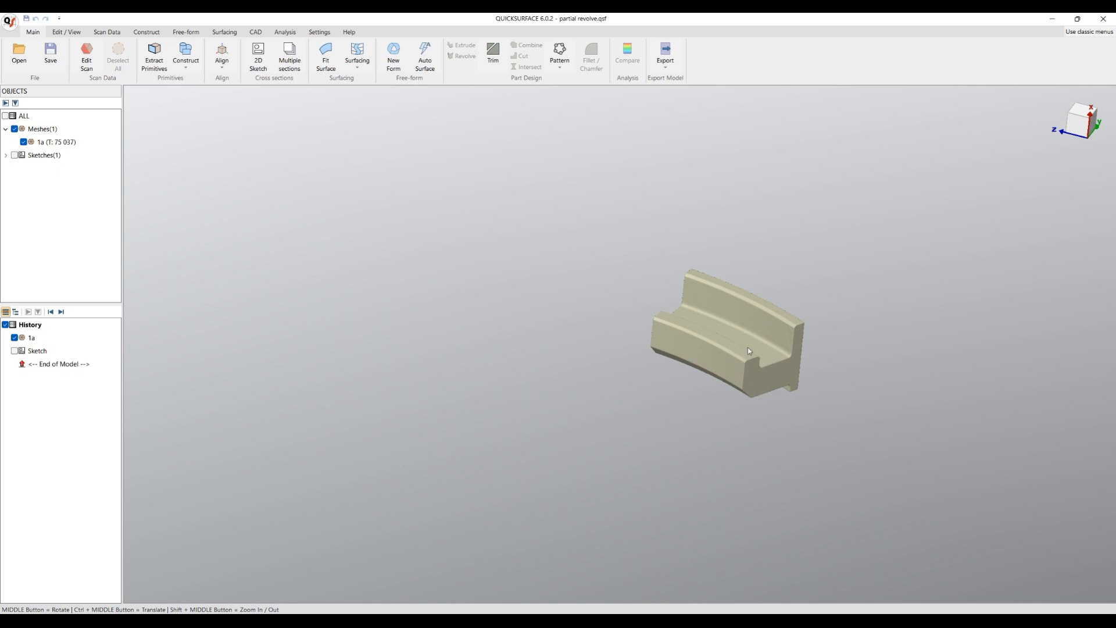
pyautogui.moveTo(609, 313); pyautogui.dragTo(753, 423, button='middle')
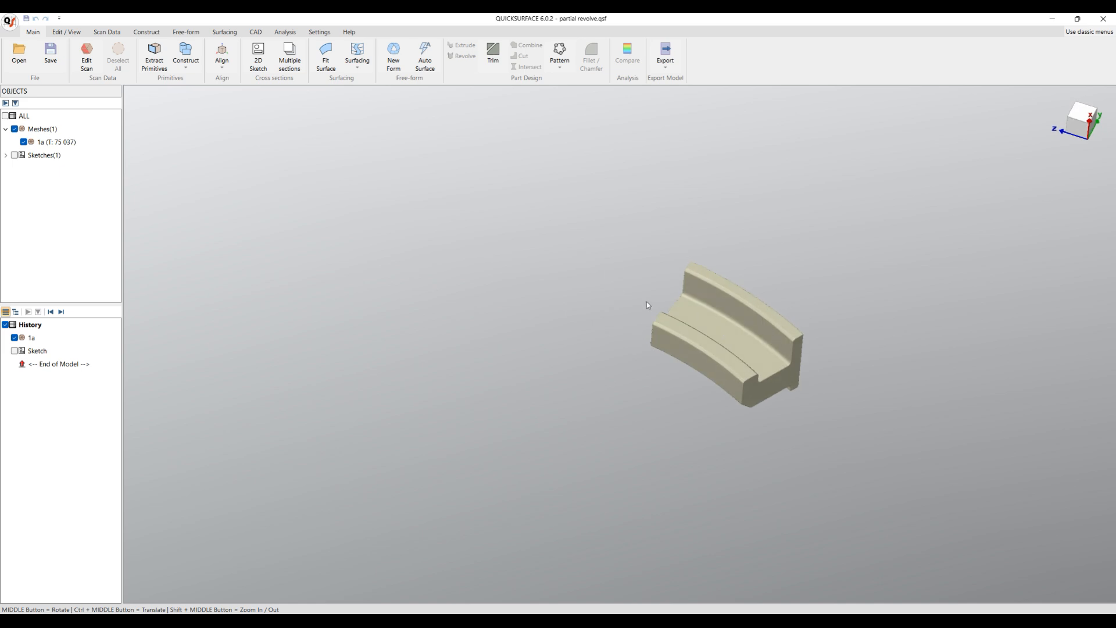
pyautogui.moveTo(782, 390); pyautogui.dragTo(638, 448, button='middle')
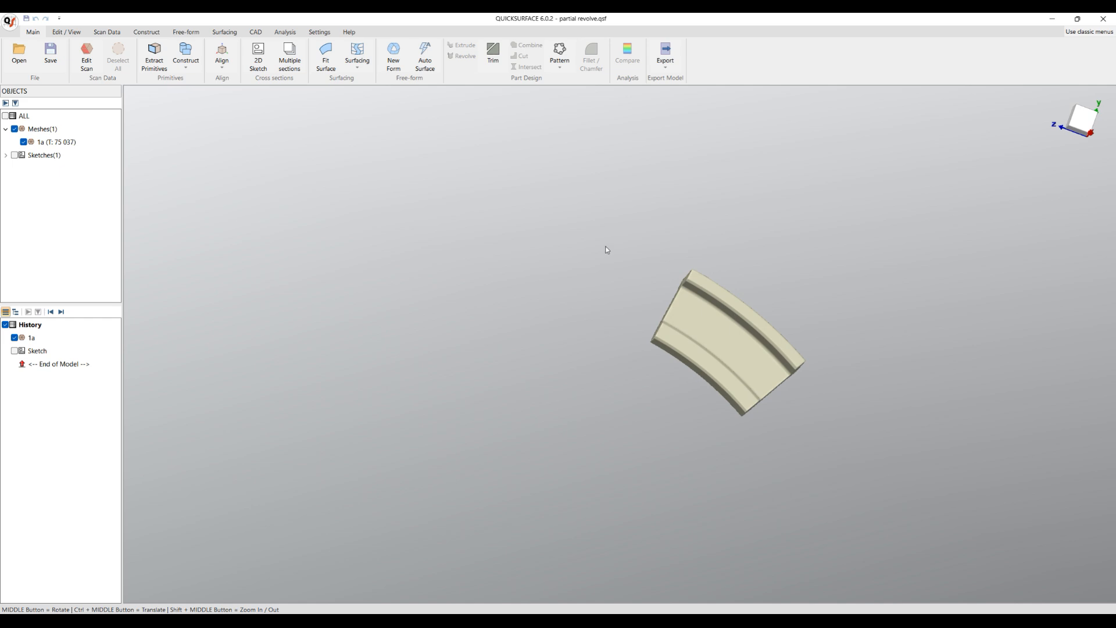
pyautogui.moveTo(745, 340); pyautogui.dragTo(704, 200, button='middle')
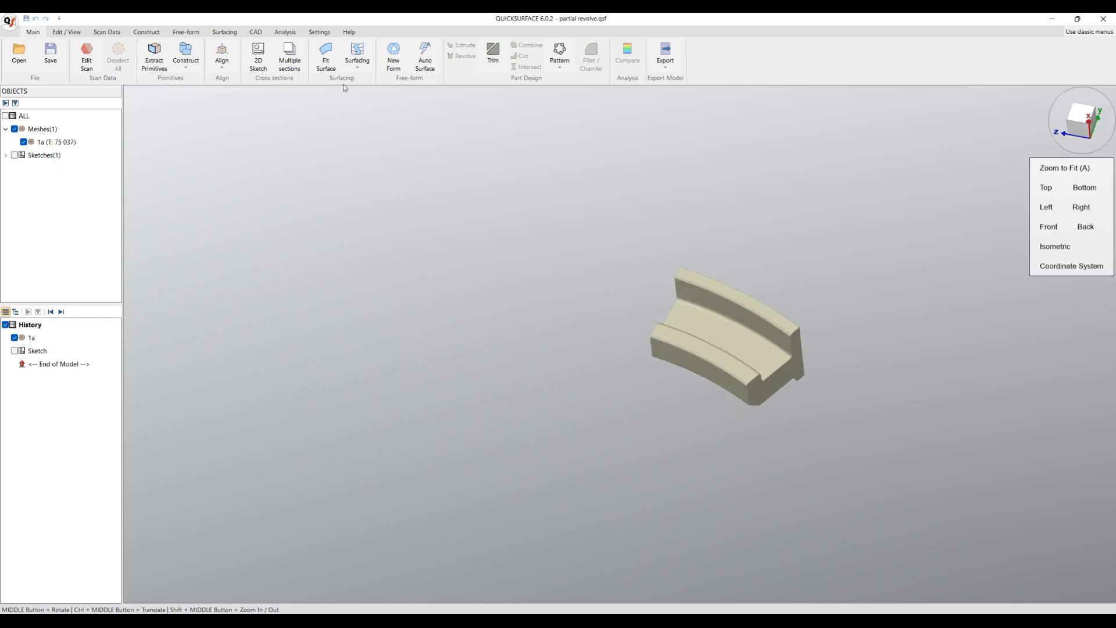
# Step: Create a 2D sketch for a revolved surface about the X axis, with the slicing plane passing through the mesh
pyautogui.click(257, 57)
pyautogui.click(244, 121)
pyautogui.click(256, 147)
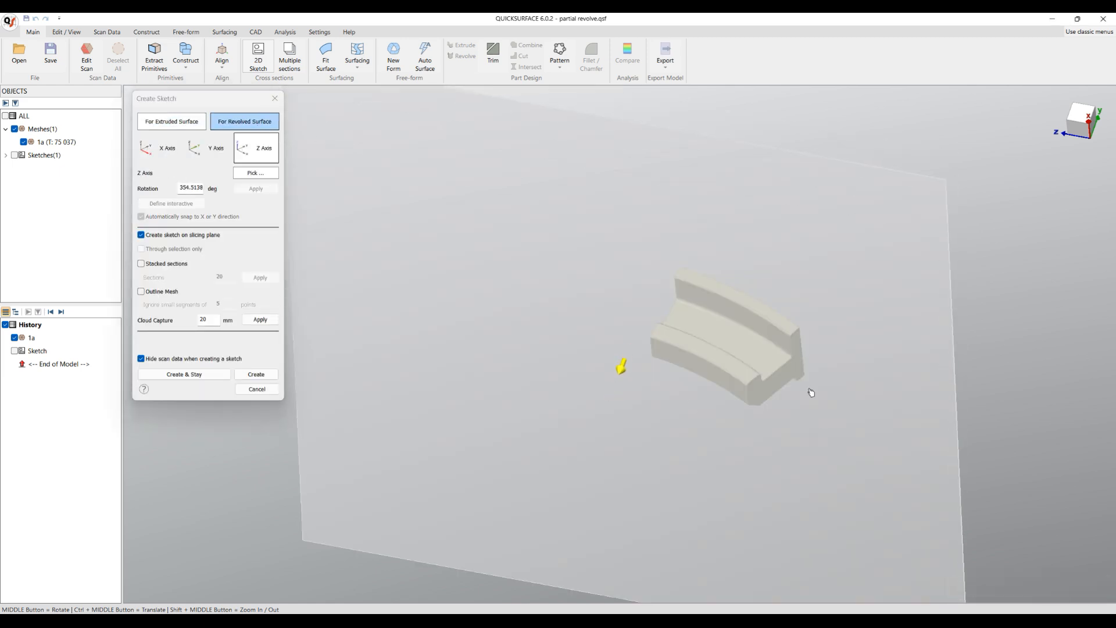
pyautogui.click(157, 150)
pyautogui.moveTo(627, 326); pyautogui.dragTo(622, 327)
pyautogui.click(257, 375)
# Step: Fit lines to the section's left side, lower-left chamfer, underside, lower tab and long right side
pyautogui.scroll(4, 897, 375)
pyautogui.moveTo(856, 320)
pyautogui.keyDown('ctrl'); pyautogui.mouseDown(button='middle')
pyautogui.moveTo(702, 319)
pyautogui.moveTo(615, 332)
pyautogui.mouseUp(button='middle'); pyautogui.keyUp('ctrl')
pyautogui.scroll(3, 523, 308)
pyautogui.click(447, 343)
pyautogui.click(482, 431)
pyautogui.click(626, 474)
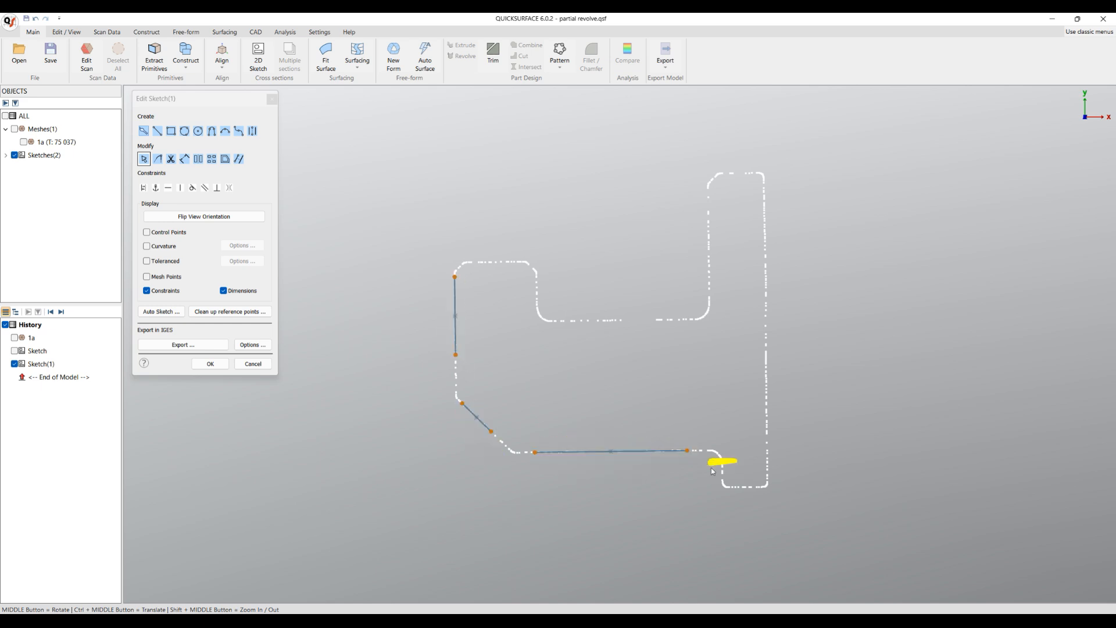
pyautogui.click(750, 486)
pyautogui.click(746, 338)
# Step: Fit lines to the tall flange's top, chamfer and inner side, and to the slot floor
pyautogui.scroll(3, 755, 181)
pyautogui.click(730, 202)
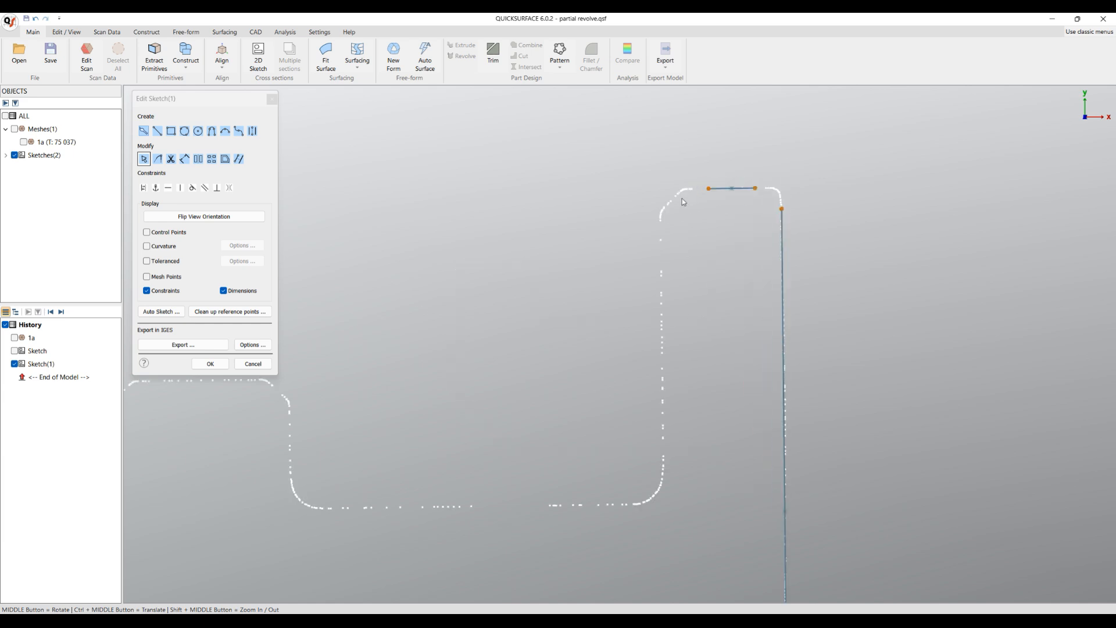
pyautogui.click(662, 407)
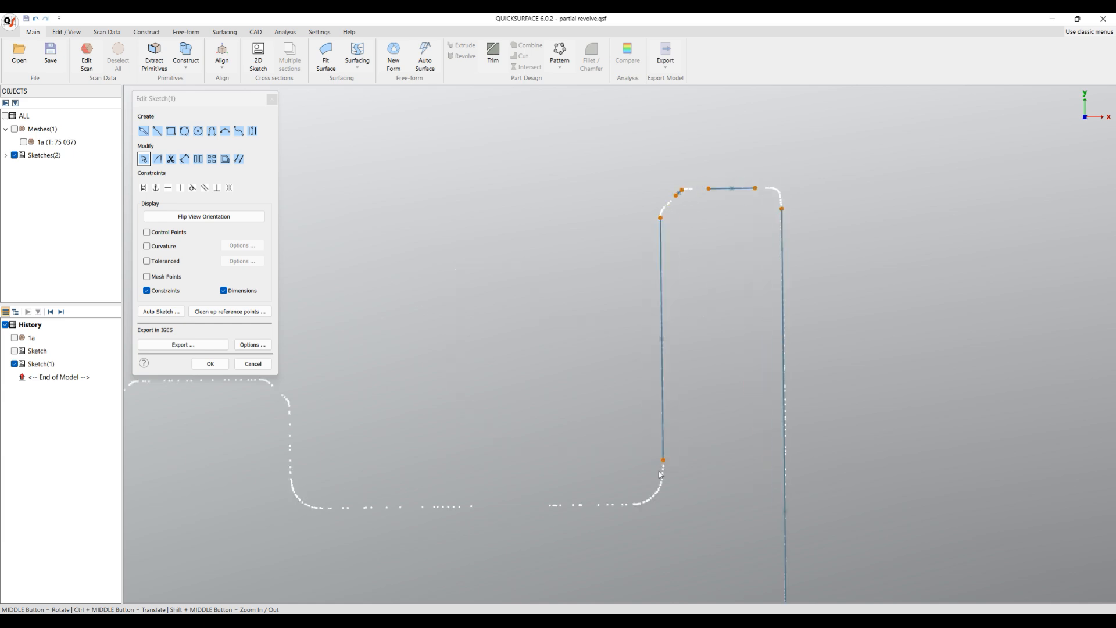
pyautogui.click(366, 506)
# Step: Fit lines to the short flange's inner side, top edge and both corner chamfers
pyautogui.keyDown('ctrl'); pyautogui.moveTo(366, 506); pyautogui.dragTo(617, 462, button='middle'); pyautogui.keyUp('ctrl')
pyautogui.click(539, 383)
pyautogui.click(532, 365)
pyautogui.click(546, 416)
pyautogui.click(568, 400)
pyautogui.moveTo(537, 415); pyautogui.dragTo(541, 409)
pyautogui.moveTo(505, 306)
pyautogui.mouseDown()
pyautogui.moveTo(412, 333)
pyautogui.moveTo(353, 371)
pyautogui.moveTo(348, 392)
pyautogui.mouseUp()
# Step: Join the fitted lines at the short flange's two chamfered top corners
pyautogui.scroll(5, 373, 345)
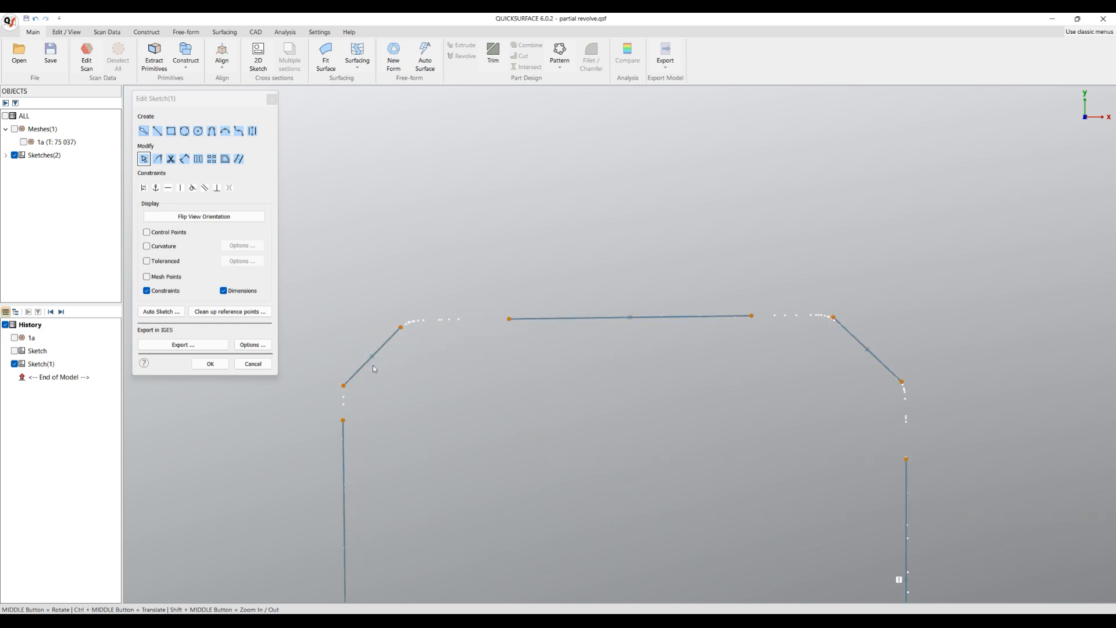
pyautogui.moveTo(514, 287); pyautogui.dragTo(407, 352)
pyautogui.moveTo(680, 334); pyautogui.dragTo(877, 302)
pyautogui.moveTo(899, 354); pyautogui.dragTo(939, 459)
pyautogui.scroll(-6, 617, 388)
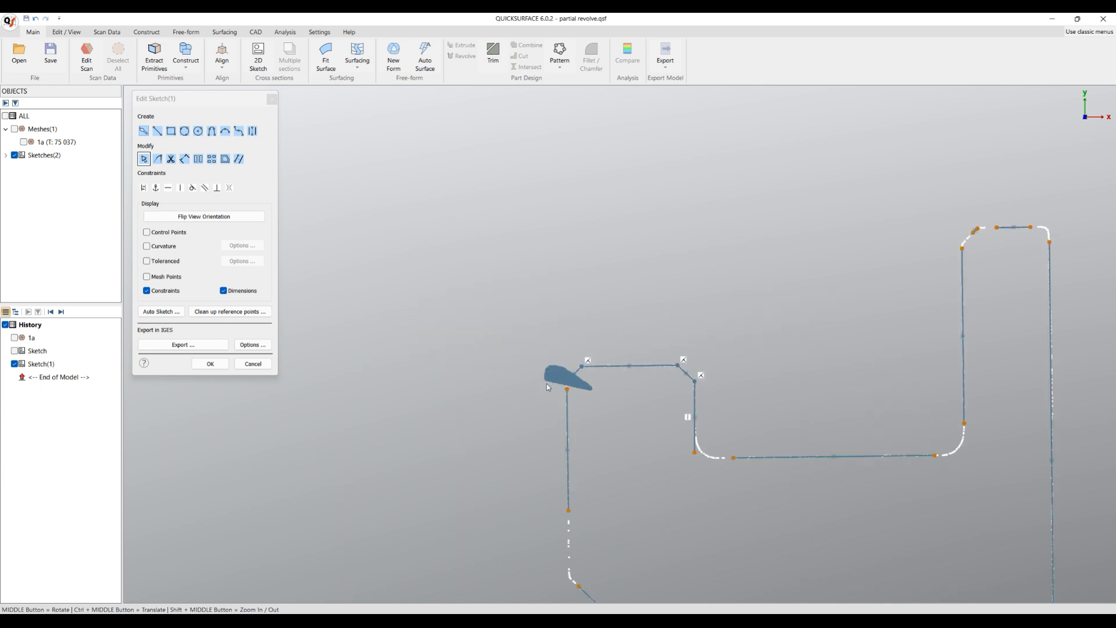
# Step: Join the fitted lines at the slot's left inner corner and at both ends of the lower-left chamfer
pyautogui.keyDown('ctrl'); pyautogui.moveTo(640, 499); pyautogui.dragTo(549, 304, button='middle'); pyautogui.keyUp('ctrl')
pyautogui.moveTo(671, 240); pyautogui.dragTo(593, 272)
pyautogui.moveTo(519, 299); pyautogui.dragTo(474, 398)
pyautogui.moveTo(605, 402); pyautogui.dragTo(723, 472)
# Step: Join the fitted lines at the three corners of the lower tab
pyautogui.keyDown('ctrl'); pyautogui.moveTo(854, 379); pyautogui.dragTo(671, 345, button='middle'); pyautogui.keyUp('ctrl')
pyautogui.moveTo(741, 411); pyautogui.dragTo(604, 433)
pyautogui.moveTo(707, 448); pyautogui.dragTo(728, 508)
pyautogui.moveTo(837, 436); pyautogui.dragTo(776, 488)
# Step: Join the lines at the tall flange's top corners and the slot's right inner corner to close the profile
pyautogui.keyDown('ctrl'); pyautogui.moveTo(715, 93); pyautogui.dragTo(676, 205, button='middle'); pyautogui.keyUp('ctrl')
pyautogui.scroll(2, 677, 205)
pyautogui.scroll(2, 676, 205)
pyautogui.moveTo(657, 198)
pyautogui.mouseDown()
pyautogui.moveTo(664, 236)
pyautogui.moveTo(744, 217)
pyautogui.mouseUp()
pyautogui.moveTo(678, 231)
pyautogui.mouseDown()
pyautogui.moveTo(608, 226)
pyautogui.moveTo(602, 282)
pyautogui.mouseUp()
pyautogui.moveTo(879, 219); pyautogui.dragTo(884, 274)
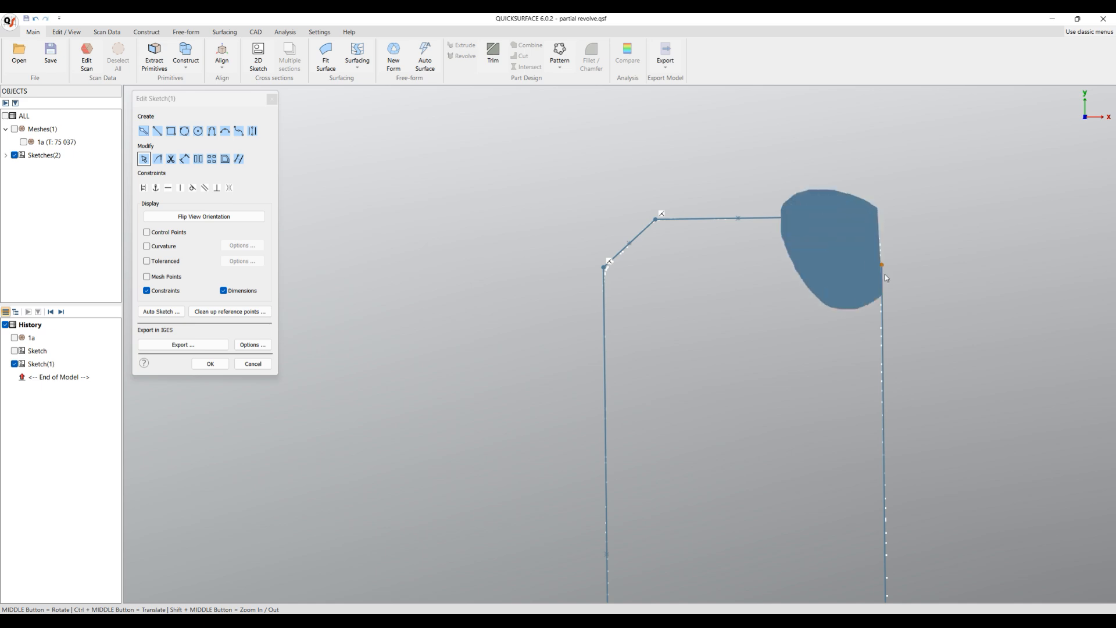
pyautogui.scroll(-3, 658, 305)
pyautogui.moveTo(694, 332); pyautogui.dragTo(661, 367)
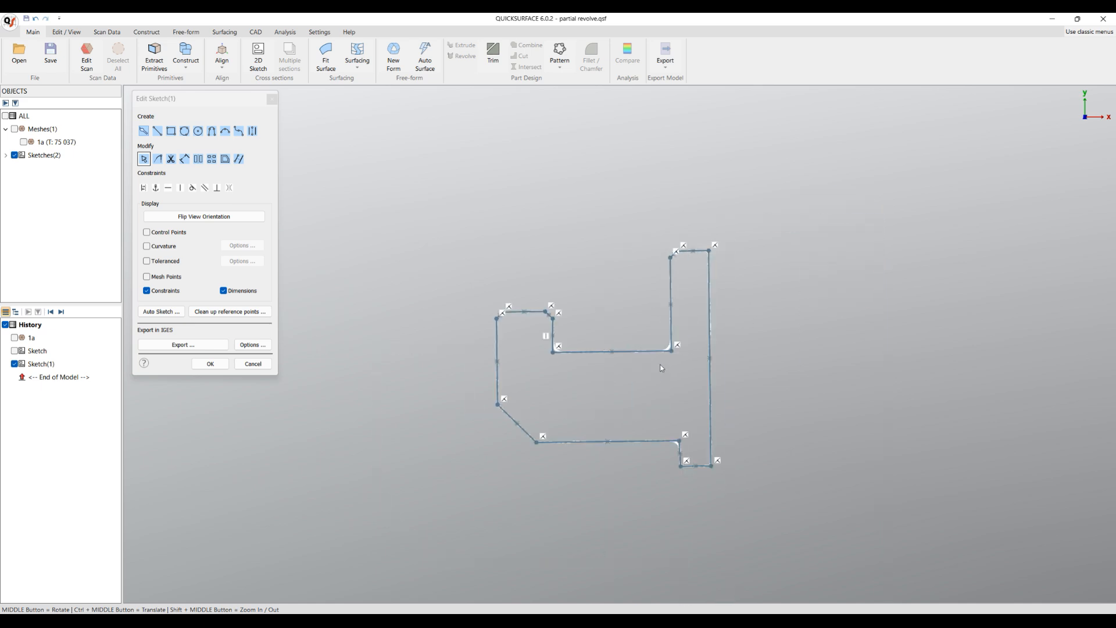
# Step: Finish the sketch and revolve its closed profile a full turn around the sketch line
pyautogui.click(210, 364)
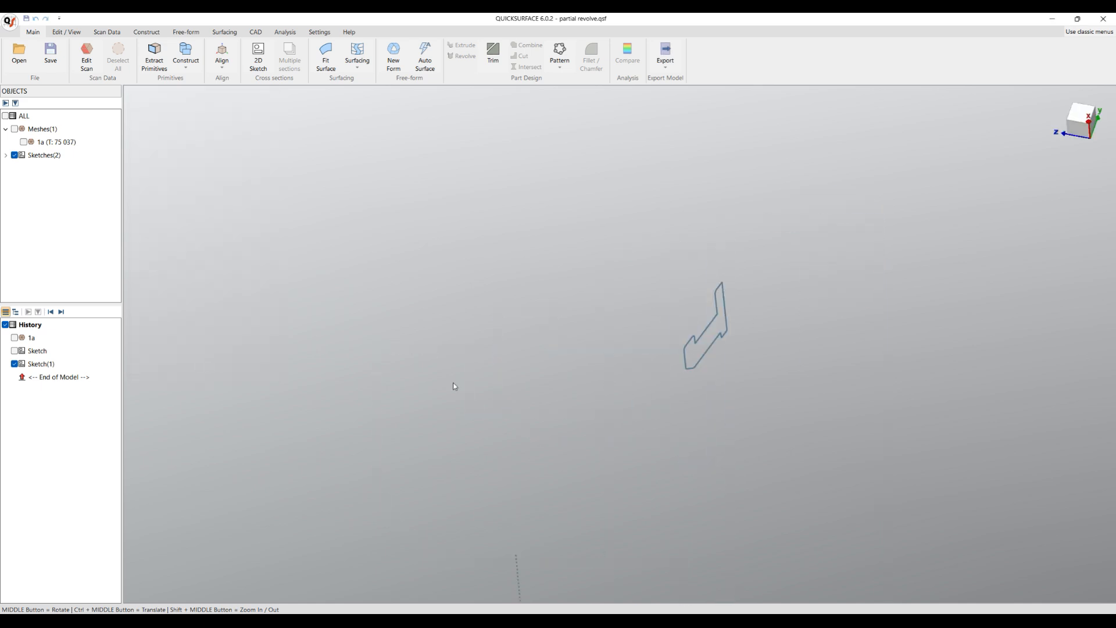
pyautogui.click(701, 333)
pyautogui.click(734, 316)
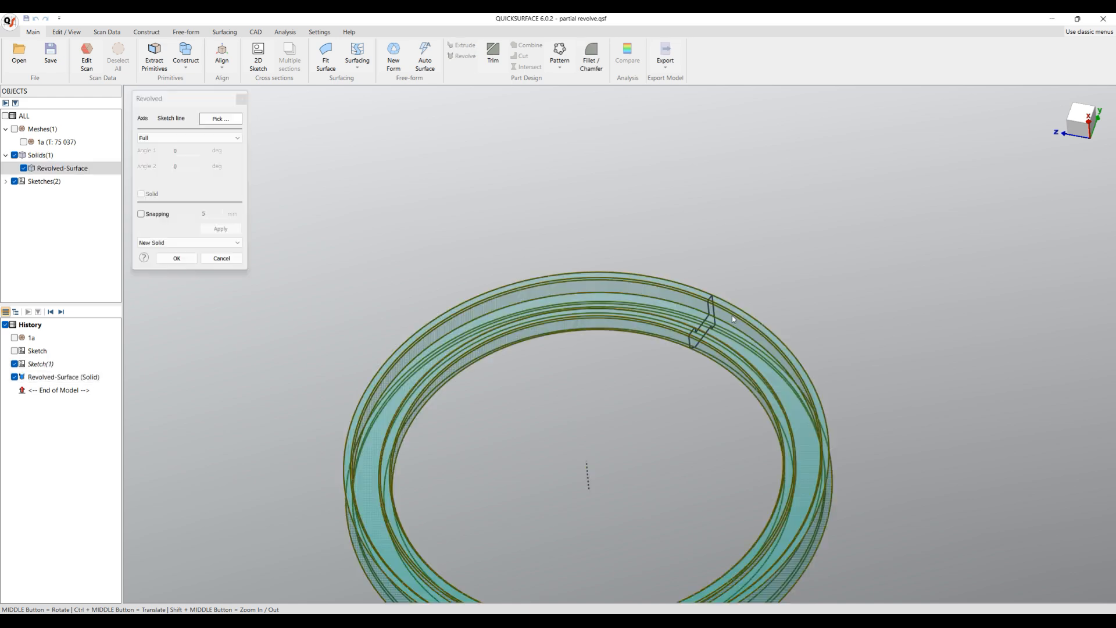
pyautogui.moveTo(590, 392); pyautogui.dragTo(518, 340, button='middle')
pyautogui.keyDown('ctrl'); pyautogui.moveTo(628, 429); pyautogui.dragTo(601, 385, button='middle'); pyautogui.keyUp('ctrl')
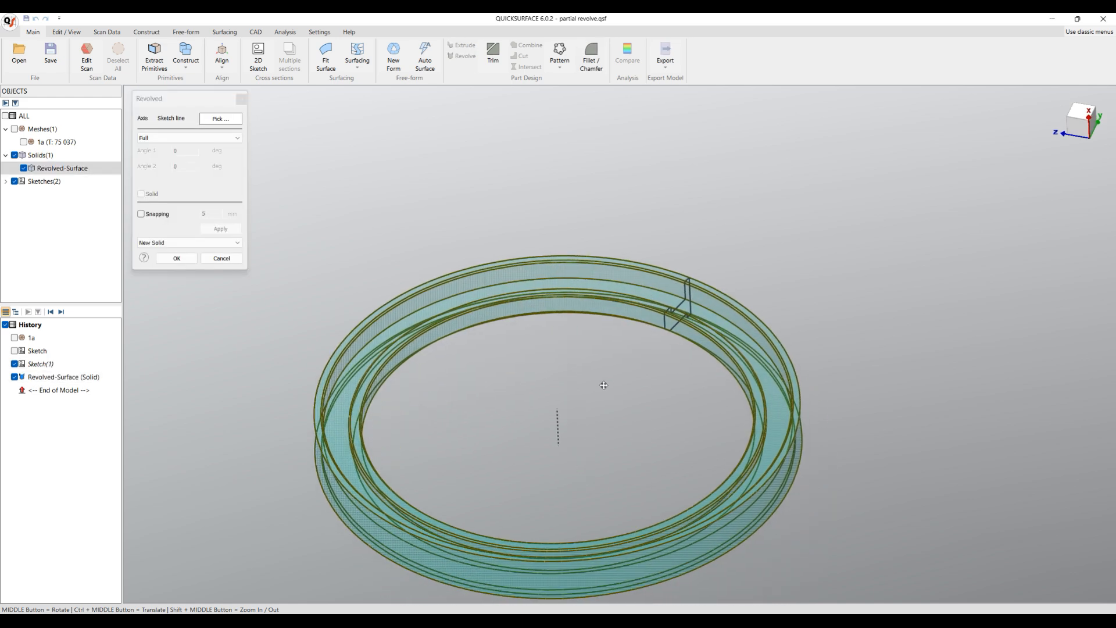
# Step: Show mesh 1a and make the revolve partial, with Angle 1 about 17.2° and Angle 2 about 9.3°
pyautogui.click(23, 142)
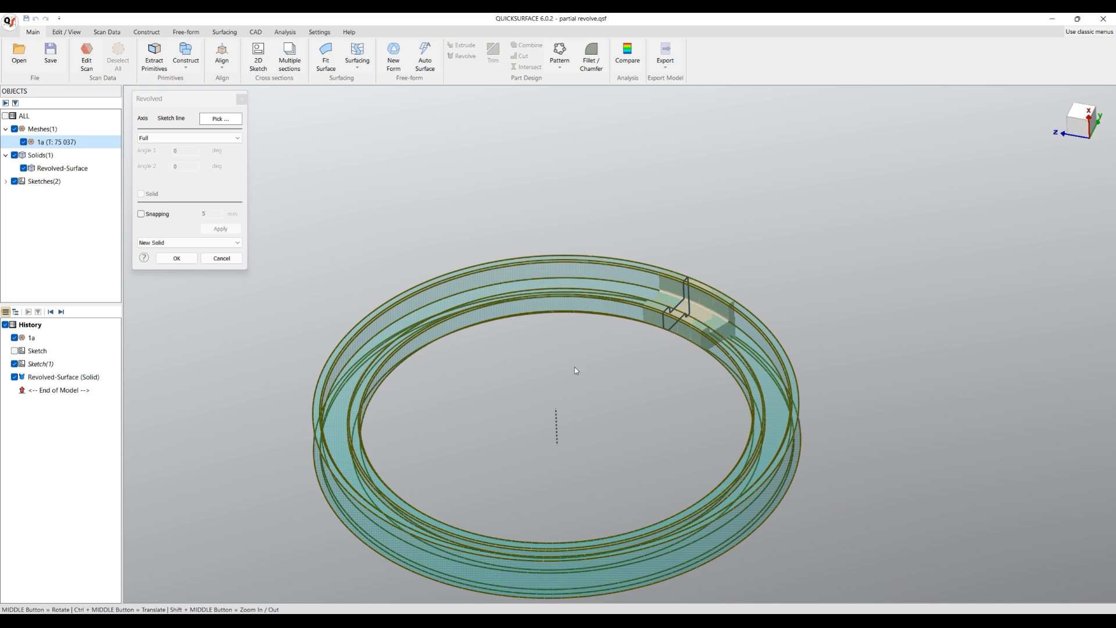
pyautogui.scroll(2, 720, 347)
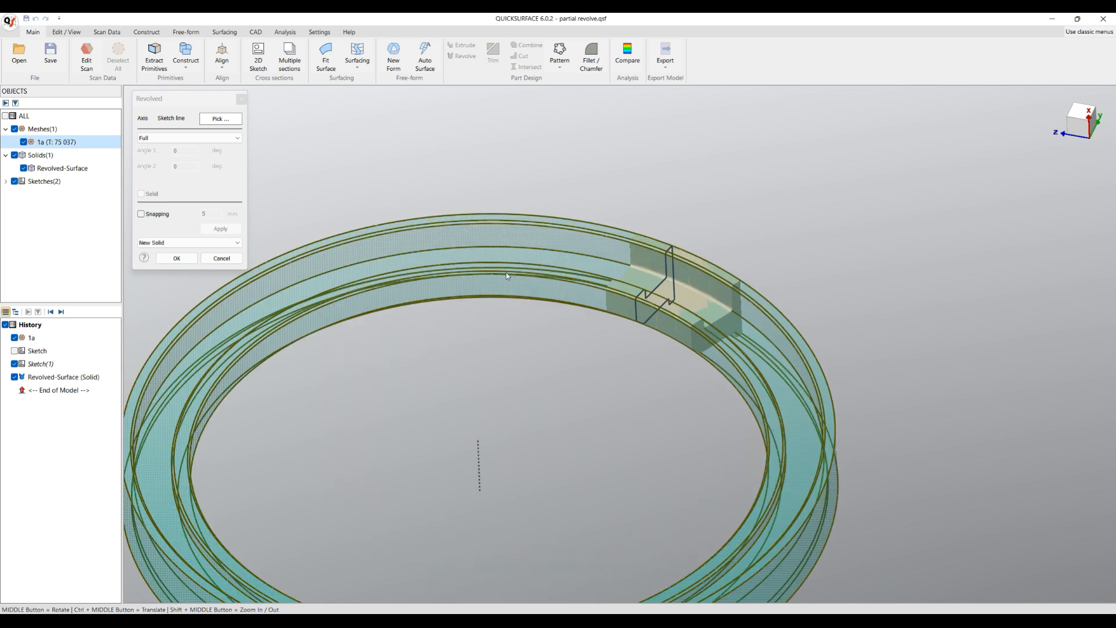
pyautogui.click(192, 138)
pyautogui.click(175, 152)
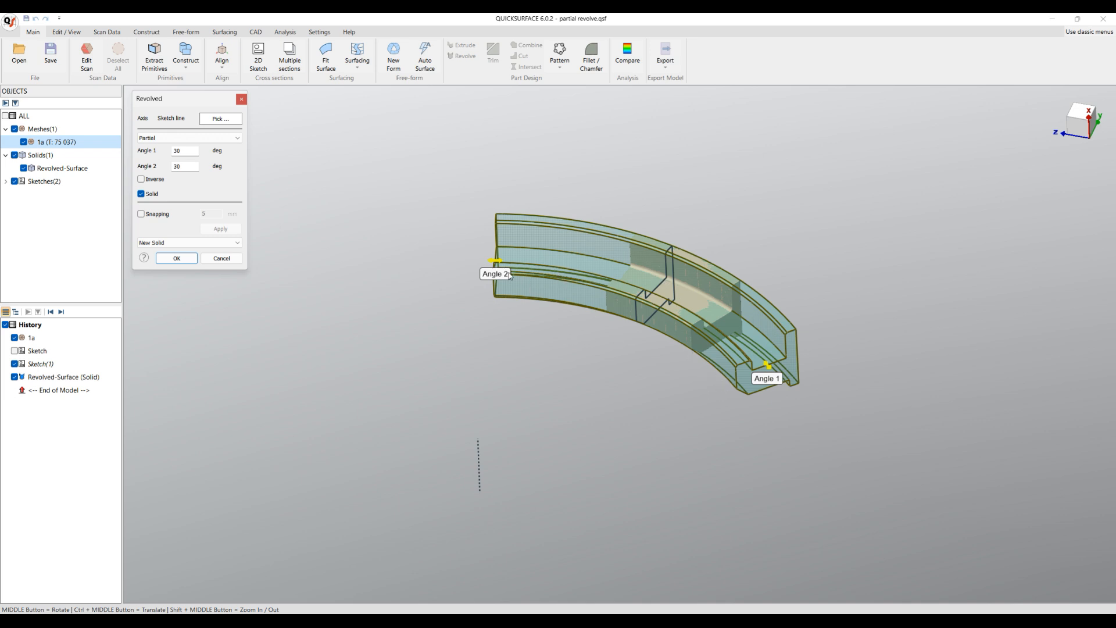
pyautogui.moveTo(517, 280); pyautogui.dragTo(611, 290)
pyautogui.moveTo(751, 358); pyautogui.dragTo(727, 326)
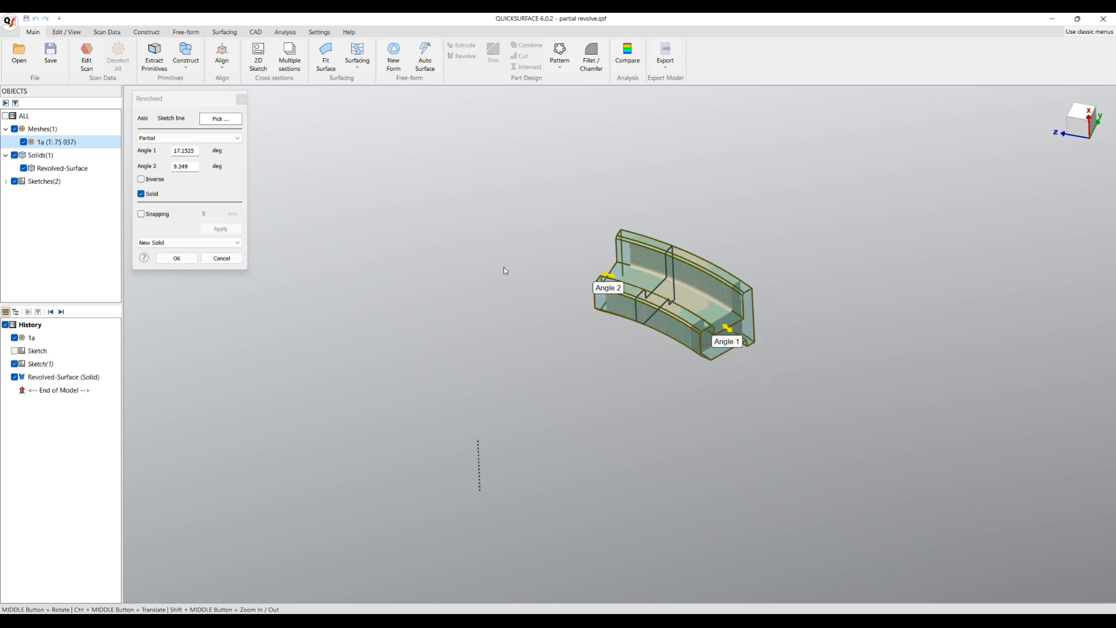
# Step: Try the Inverse option on the partial revolve, adjust Angle 2 to about 28.2°, and turn Inverse back off
pyautogui.click(142, 179)
pyautogui.moveTo(618, 267); pyautogui.dragTo(463, 263)
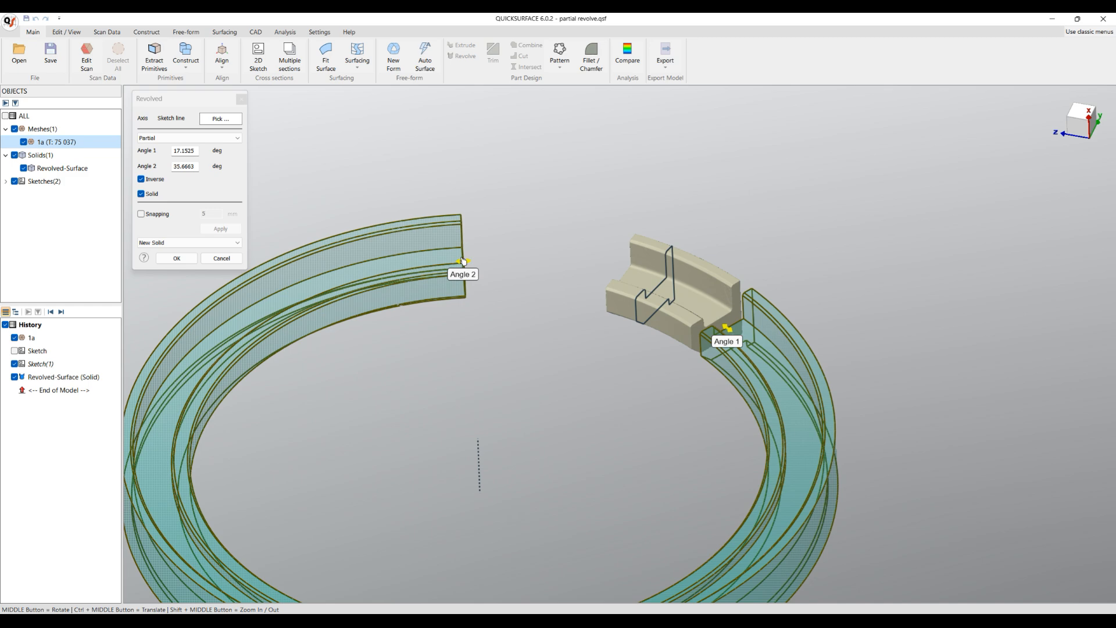
pyautogui.moveTo(558, 320); pyautogui.dragTo(585, 385, button='middle')
pyautogui.moveTo(430, 240); pyautogui.dragTo(492, 239)
pyautogui.click(155, 180)
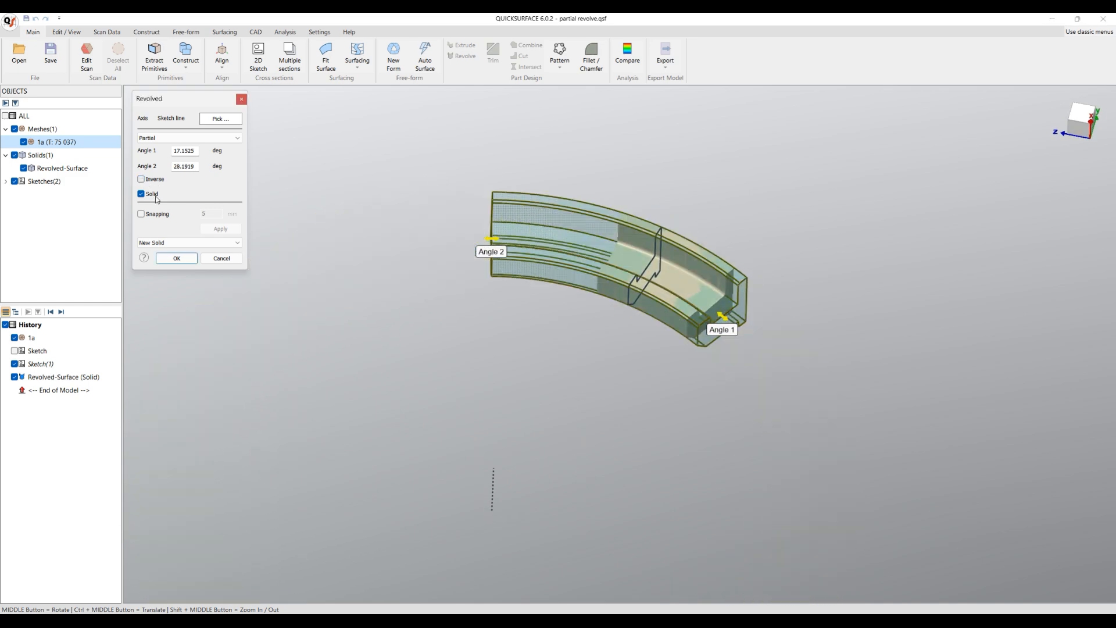
# Step: Enable snapping to the scan for the partial revolve with a tolerance of 0.05 mm
pyautogui.scroll(3, 593, 279)
pyautogui.moveTo(662, 388); pyautogui.dragTo(917, 313, button='middle')
pyautogui.scroll(3, 668, 265)
pyautogui.moveTo(452, 356); pyautogui.dragTo(453, 408, button='middle')
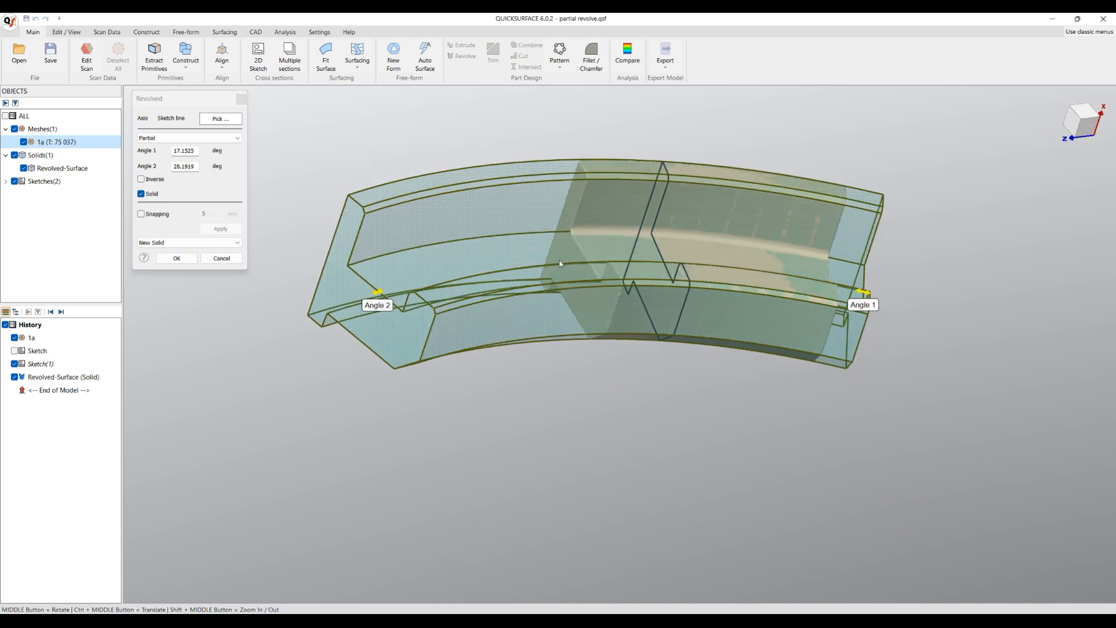
pyautogui.click(141, 214)
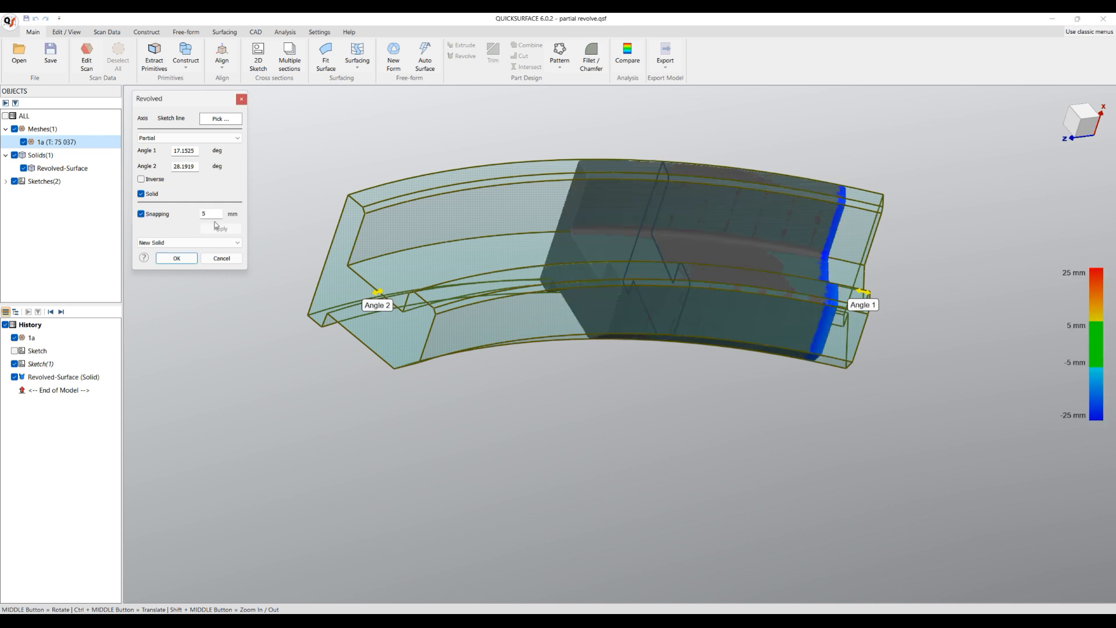
pyautogui.write('0.')
pyautogui.click(220, 229)
# Step: Fit the partial revolve's ends to the scan, with Angle 1 about 14.26° and Angle 2 about 6.83°, and accept the new solid
pyautogui.moveTo(378, 292); pyautogui.dragTo(573, 287)
pyautogui.moveTo(770, 343); pyautogui.dragTo(607, 306, button='middle')
pyautogui.scroll(5, 889, 293)
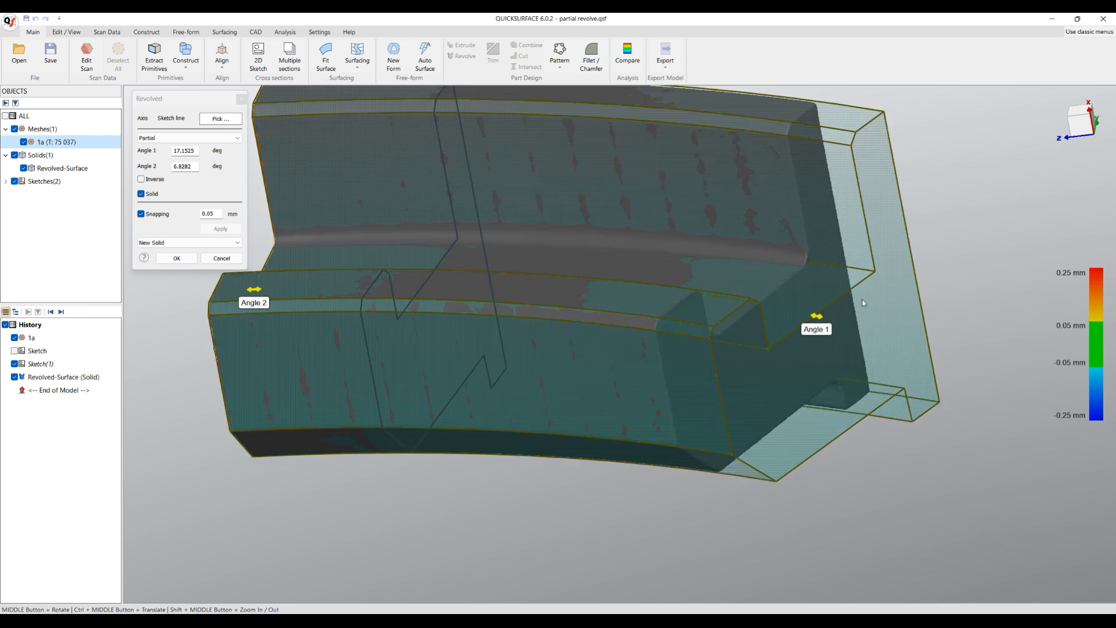
pyautogui.moveTo(820, 323); pyautogui.dragTo(780, 355)
pyautogui.scroll(-5, 618, 267)
pyautogui.moveTo(525, 260); pyautogui.dragTo(610, 311, button='middle')
pyautogui.moveTo(507, 281); pyautogui.dragTo(481, 194, button='middle')
pyautogui.scroll(5, 585, 307)
pyautogui.moveTo(586, 306); pyautogui.dragTo(602, 297, button='middle')
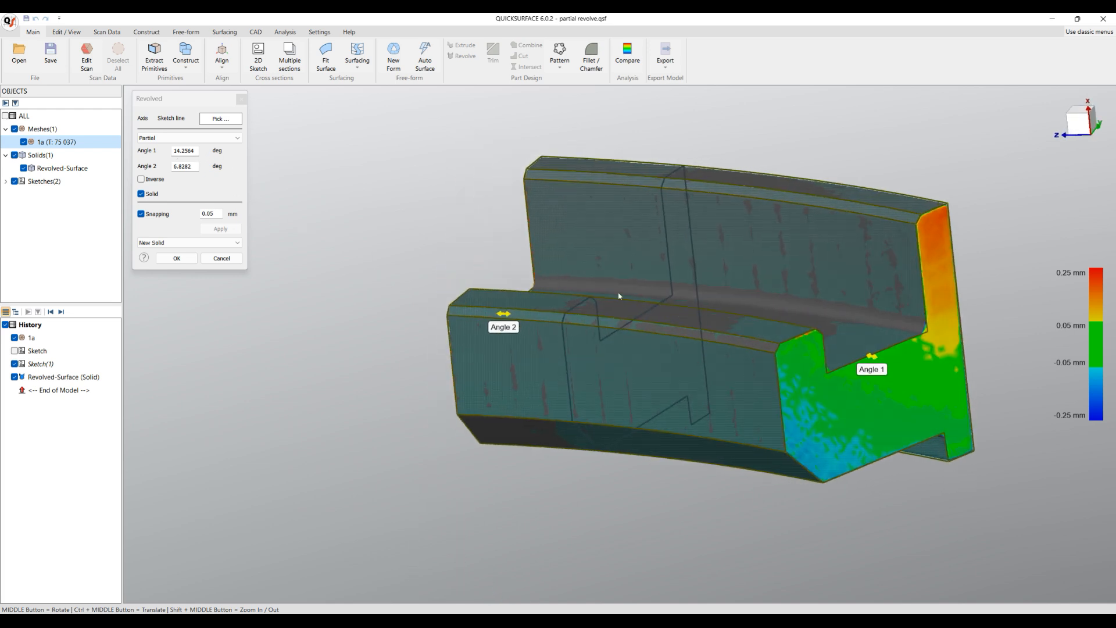
pyautogui.scroll(-4, 602, 297)
pyautogui.moveTo(932, 420); pyautogui.dragTo(934, 444, button='middle')
pyautogui.click(182, 260)
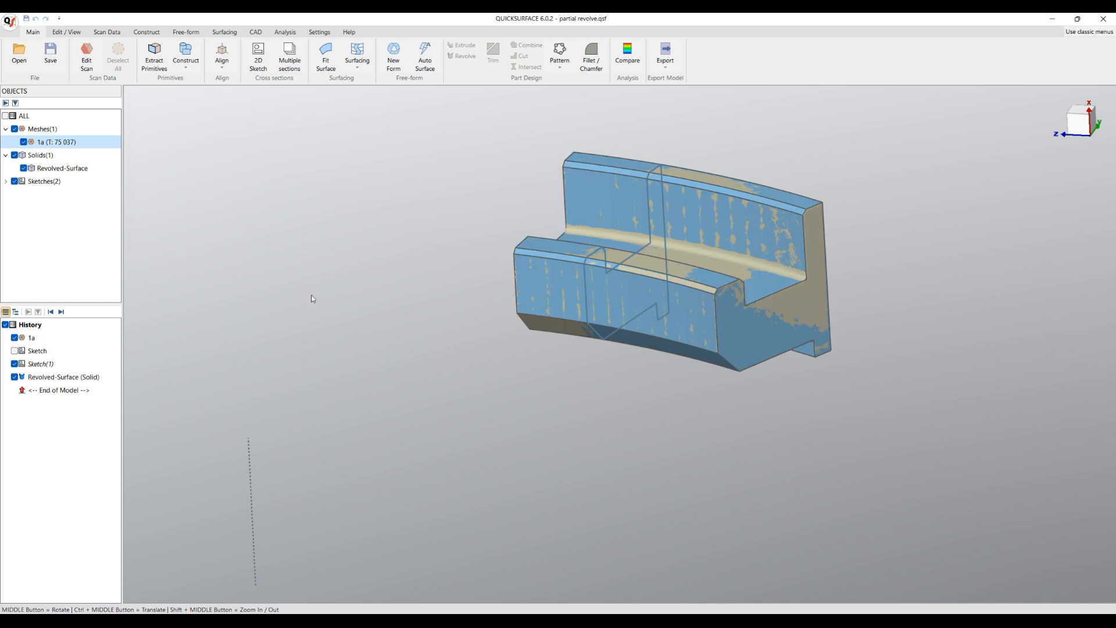
# Step: Hide the meshes and sketches so only the revolved solid is displayed
pyautogui.click(14, 129)
pyautogui.click(15, 181)
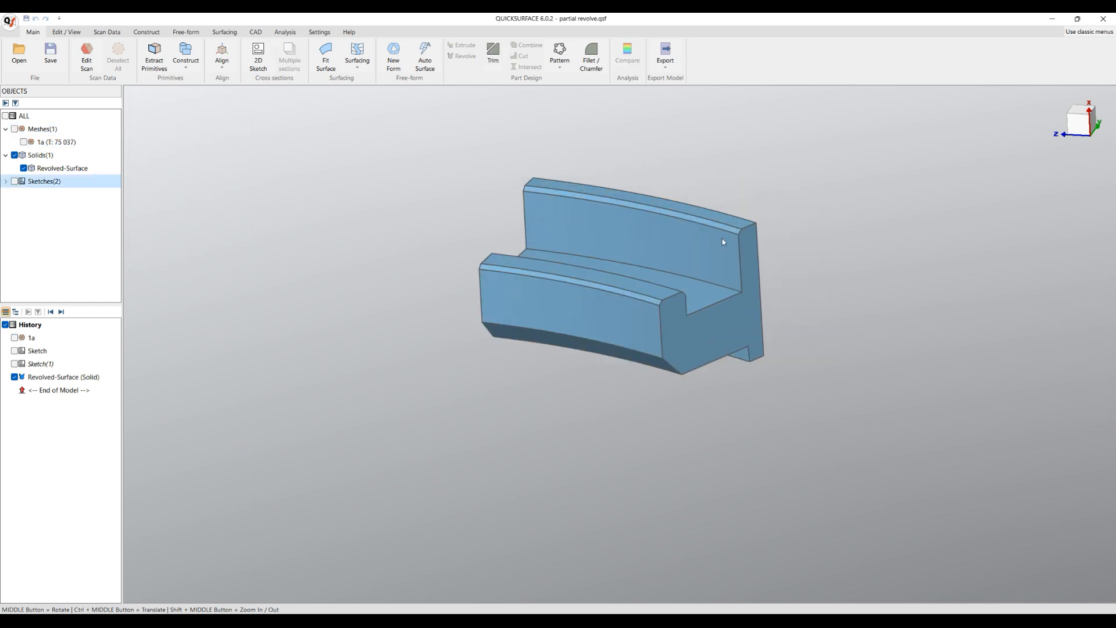
pyautogui.scroll(3, 679, 248)
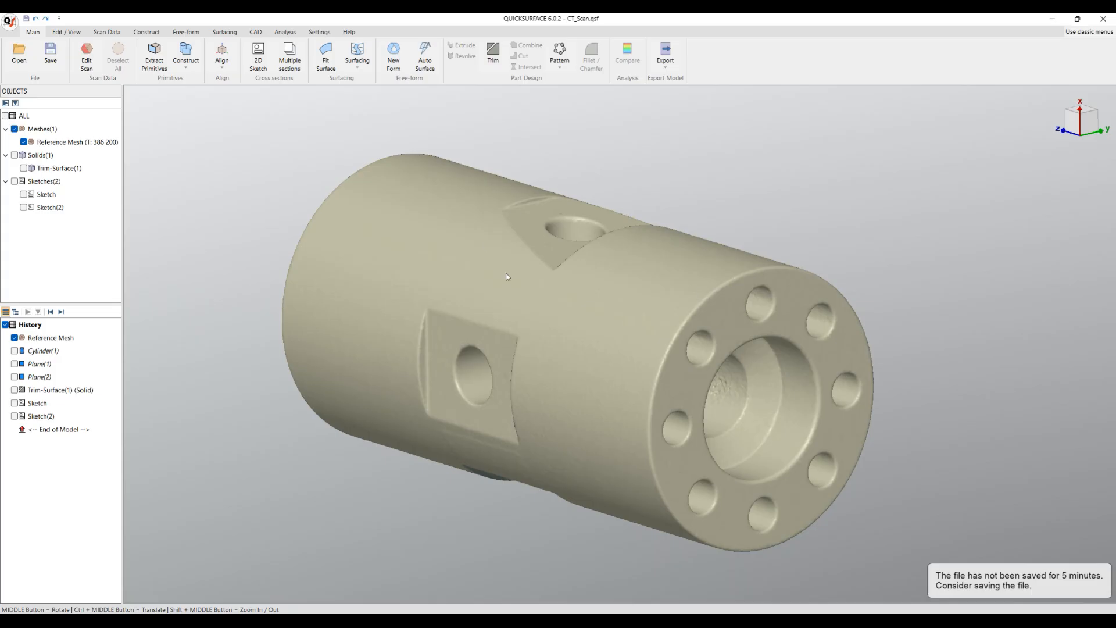
# Step: Compare the Trim-Surface(1) solid with the CT scan's reference mesh and examine the scan's holes and flats
pyautogui.click(24, 169)
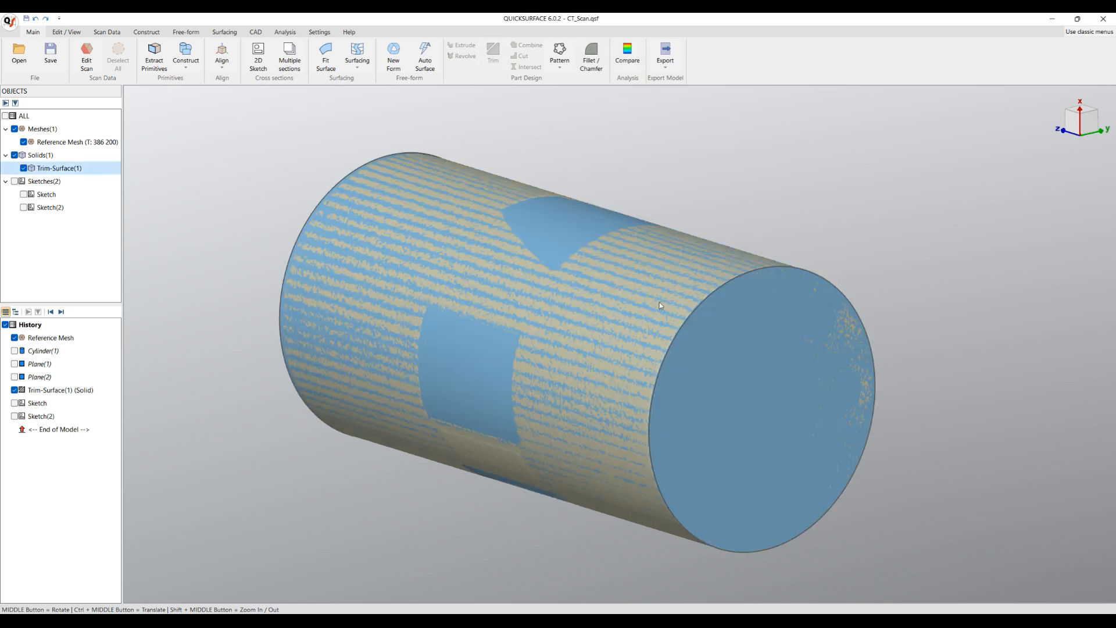
pyautogui.click(24, 168)
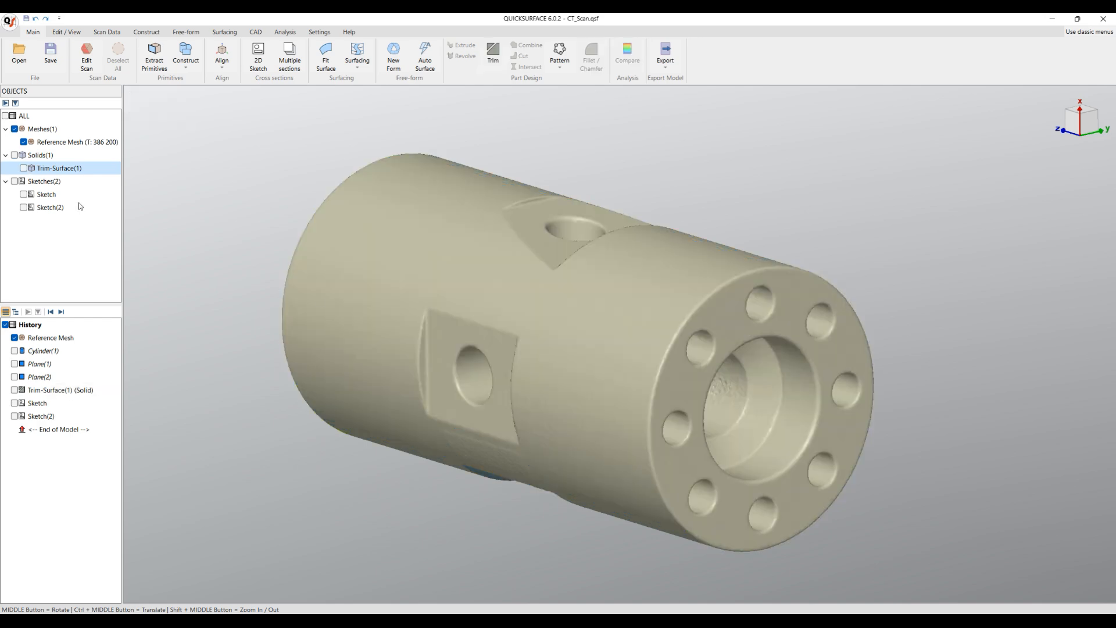
pyautogui.moveTo(697, 368); pyautogui.dragTo(625, 330, button='middle')
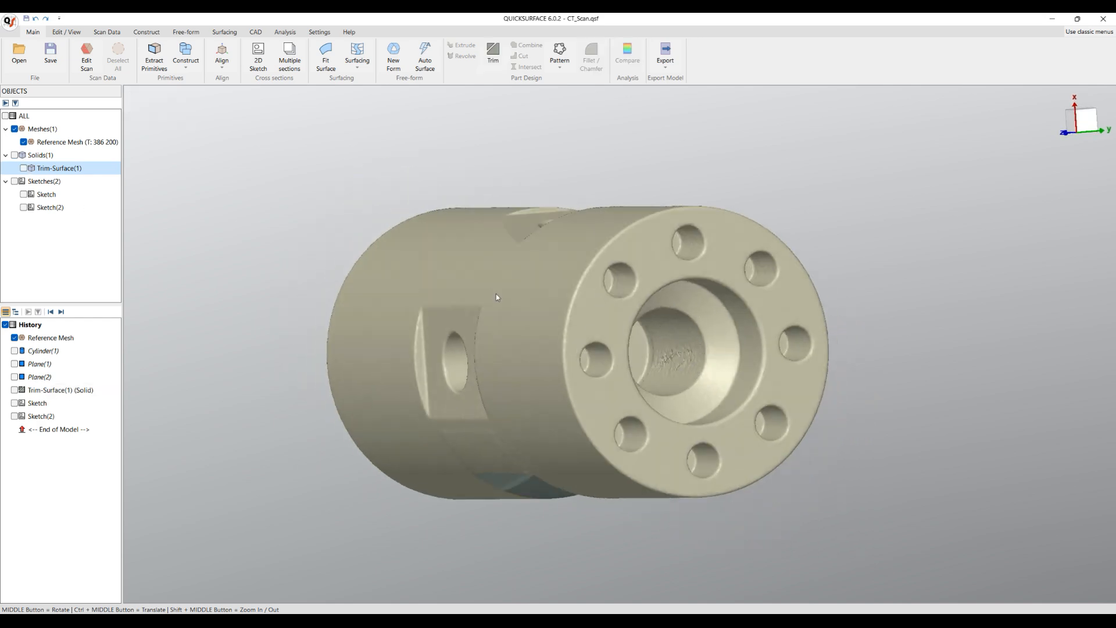
pyautogui.moveTo(492, 292); pyautogui.dragTo(165, 233, button='middle')
# Step: Show the Trim-Surface(1) solid and the stepped-bore sketch, and cut the cylinder with a full revolve of that sketch
pyautogui.click(24, 168)
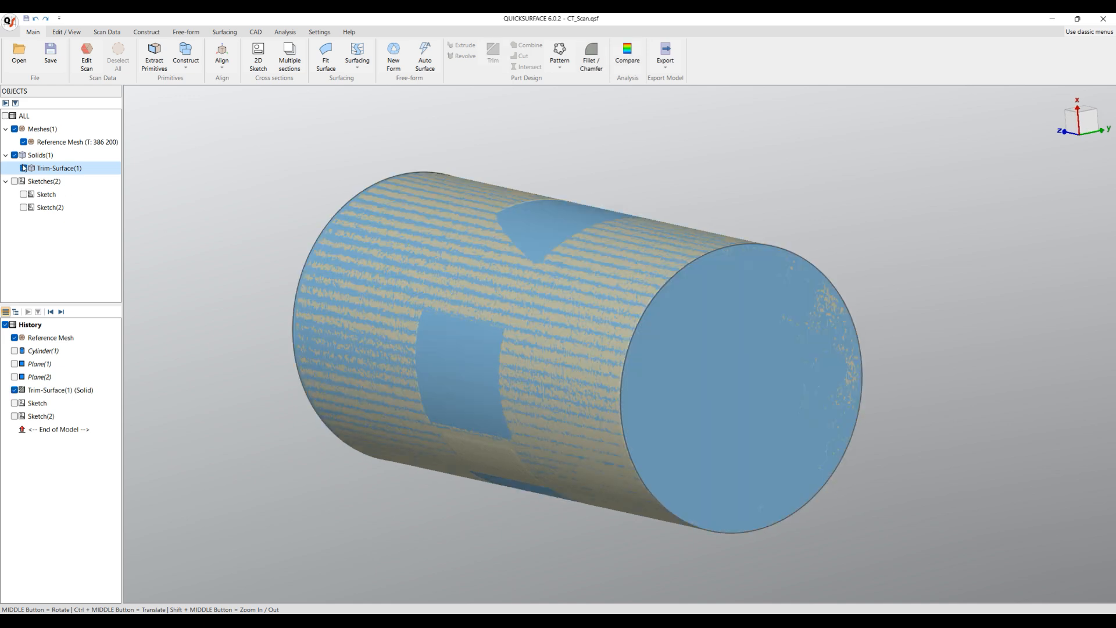
pyautogui.click(23, 195)
pyautogui.rightClick(47, 193)
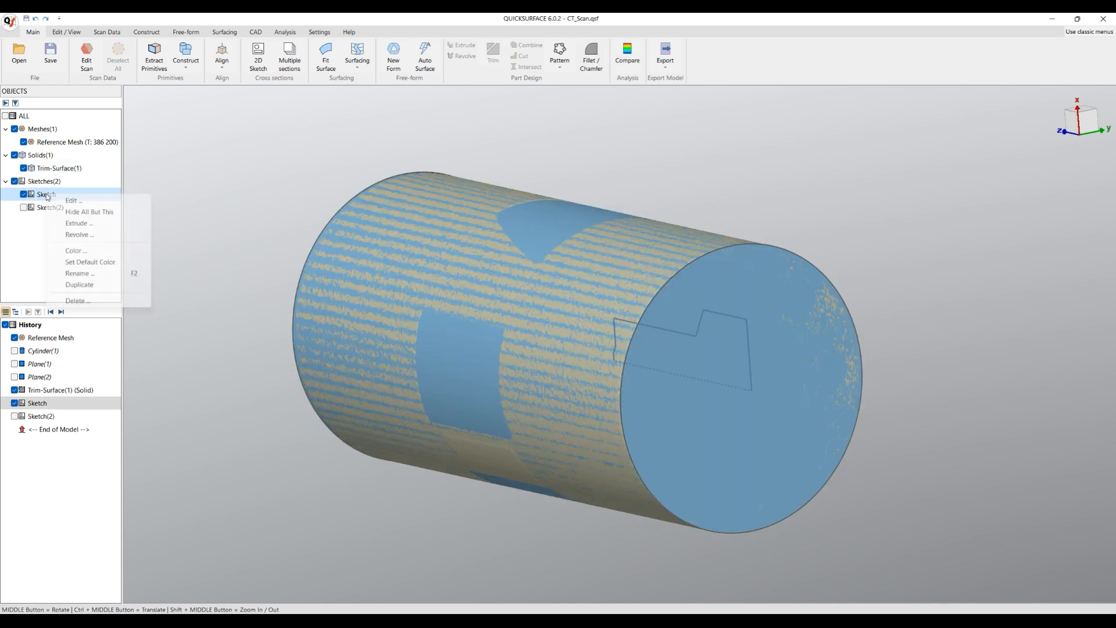
pyautogui.click(77, 234)
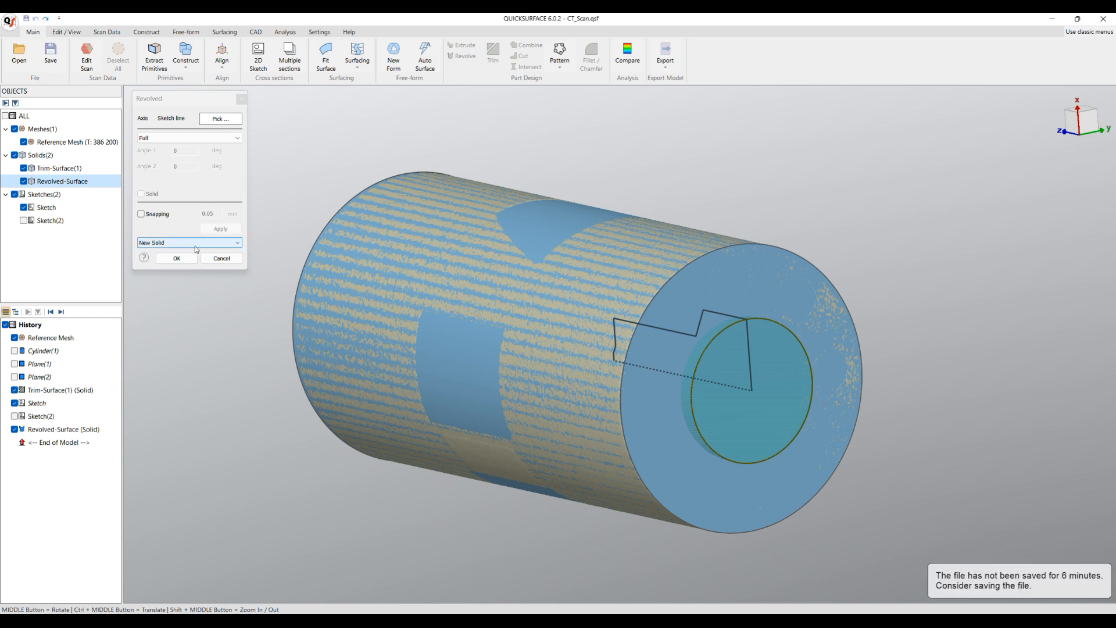
pyautogui.click(177, 243)
pyautogui.click(169, 266)
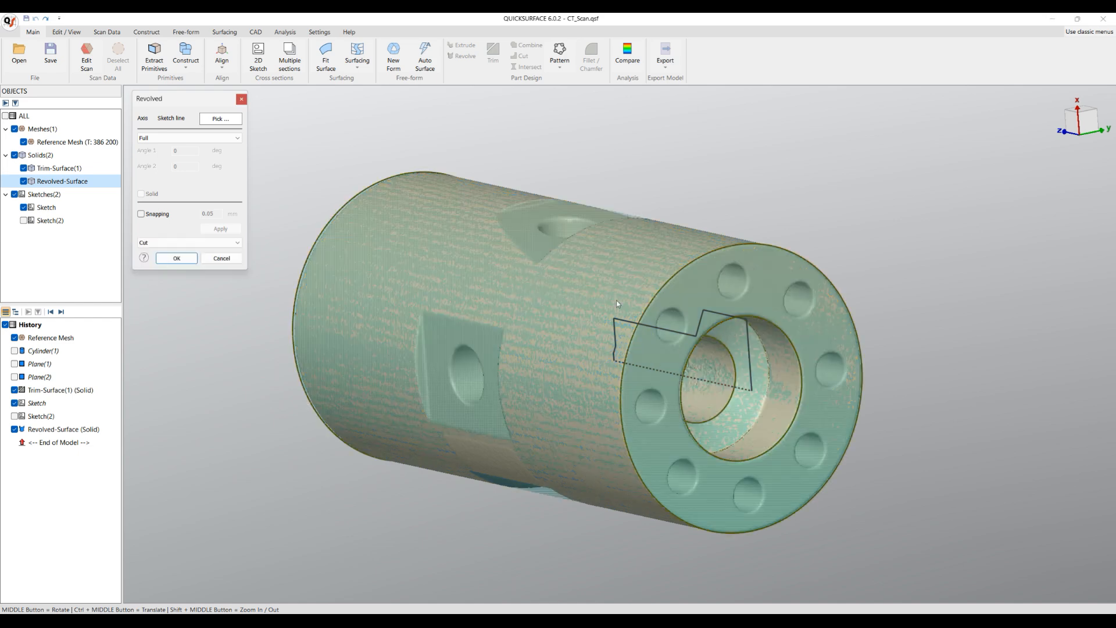
pyautogui.click(177, 259)
# Step: Hide the bore sketch, show Sketch(2), and extrude its rectangle two-sided with depths of about 61.3 mm and 42.5 mm
pyautogui.moveTo(433, 328); pyautogui.dragTo(557, 329, button='middle')
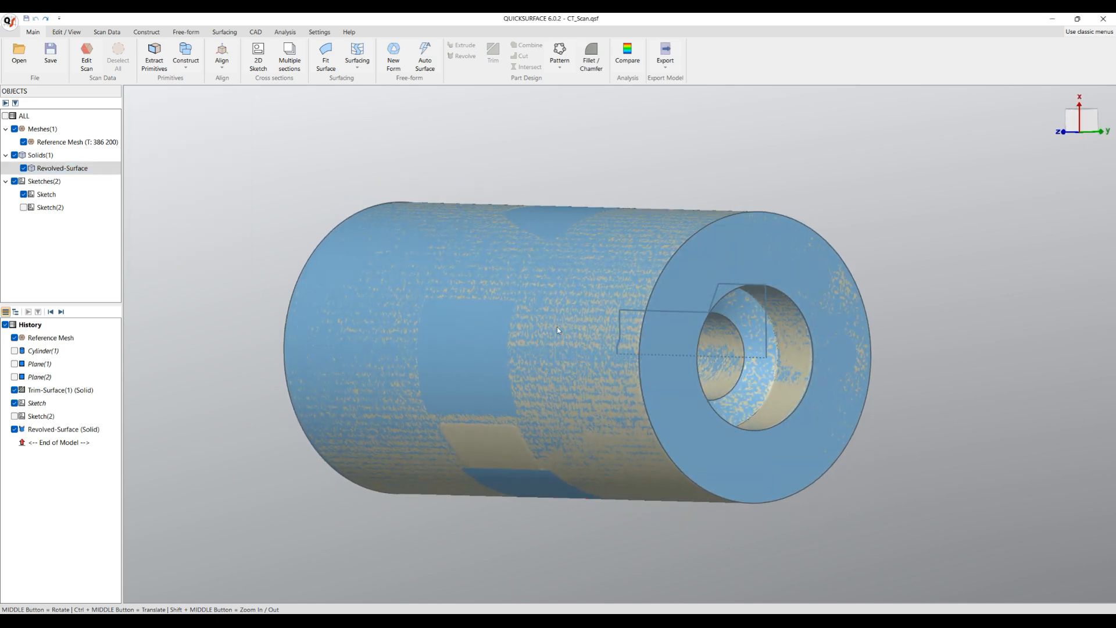
pyautogui.click(24, 196)
pyautogui.click(24, 207)
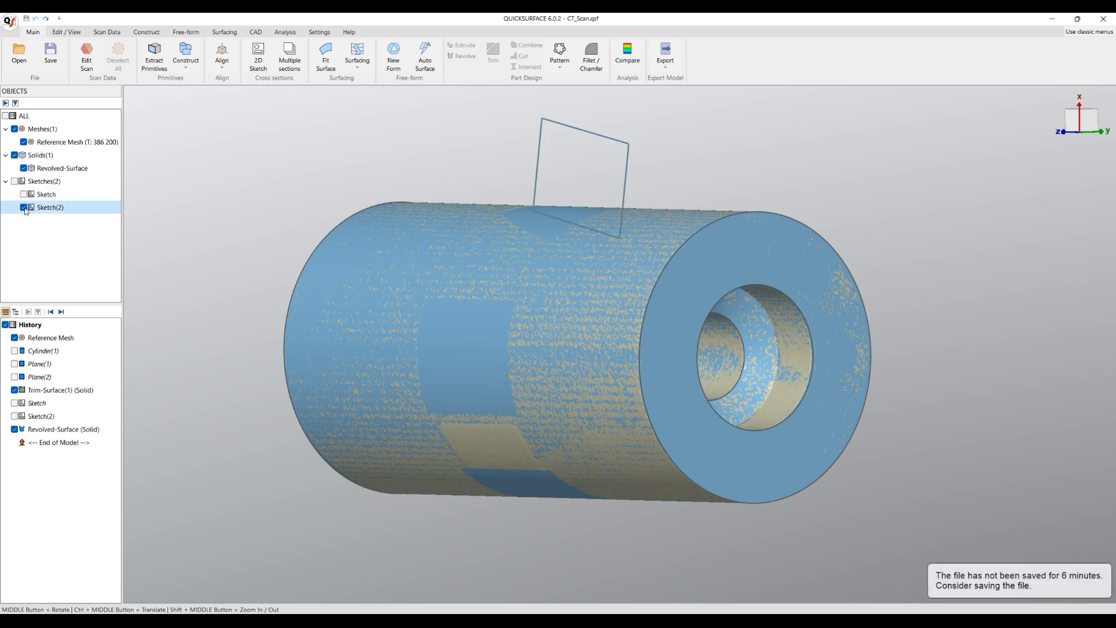
pyautogui.moveTo(511, 349); pyautogui.dragTo(553, 368, button='middle')
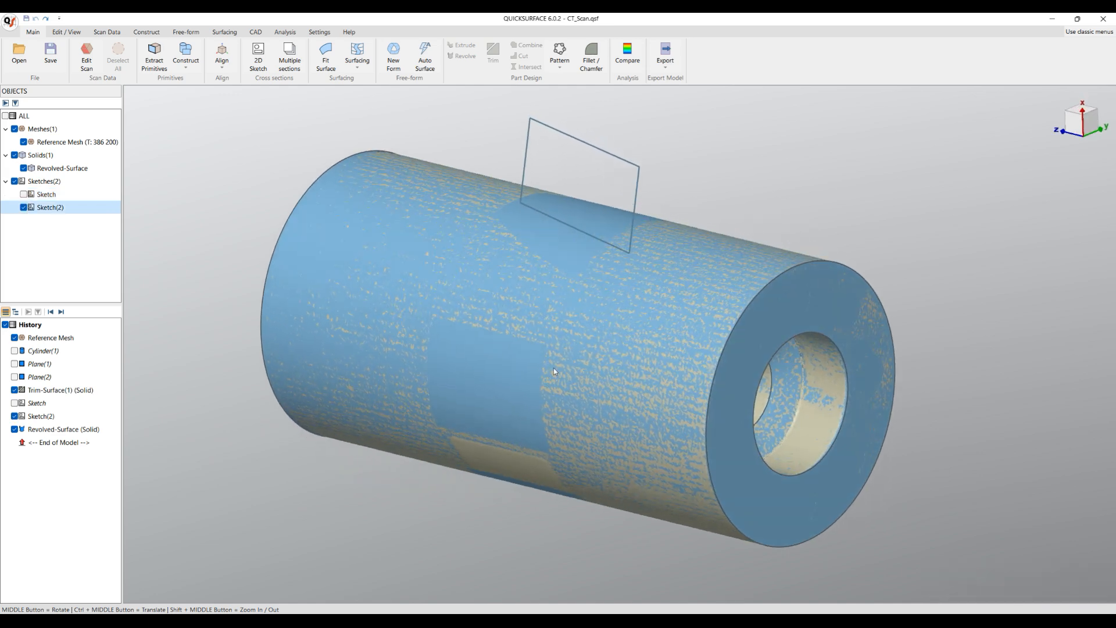
pyautogui.click(639, 183)
pyautogui.click(659, 166)
pyautogui.moveTo(558, 273); pyautogui.dragTo(552, 308, button='middle')
pyautogui.moveTo(532, 217); pyautogui.dragTo(263, 359)
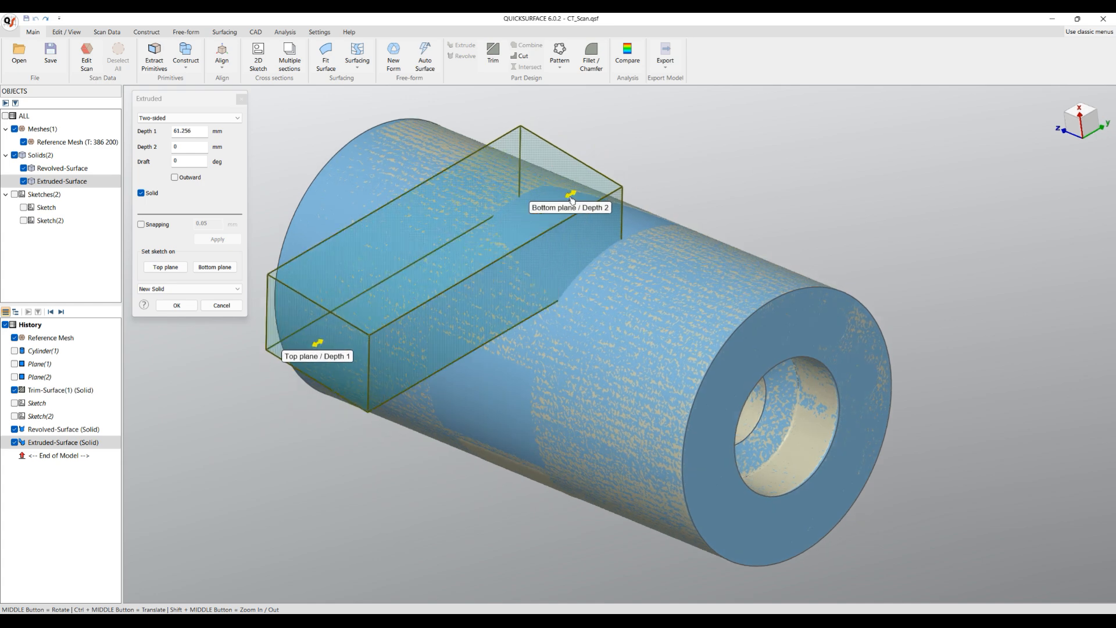
pyautogui.moveTo(570, 201); pyautogui.dragTo(811, 148)
pyautogui.moveTo(663, 349); pyautogui.dragTo(580, 262, button='middle')
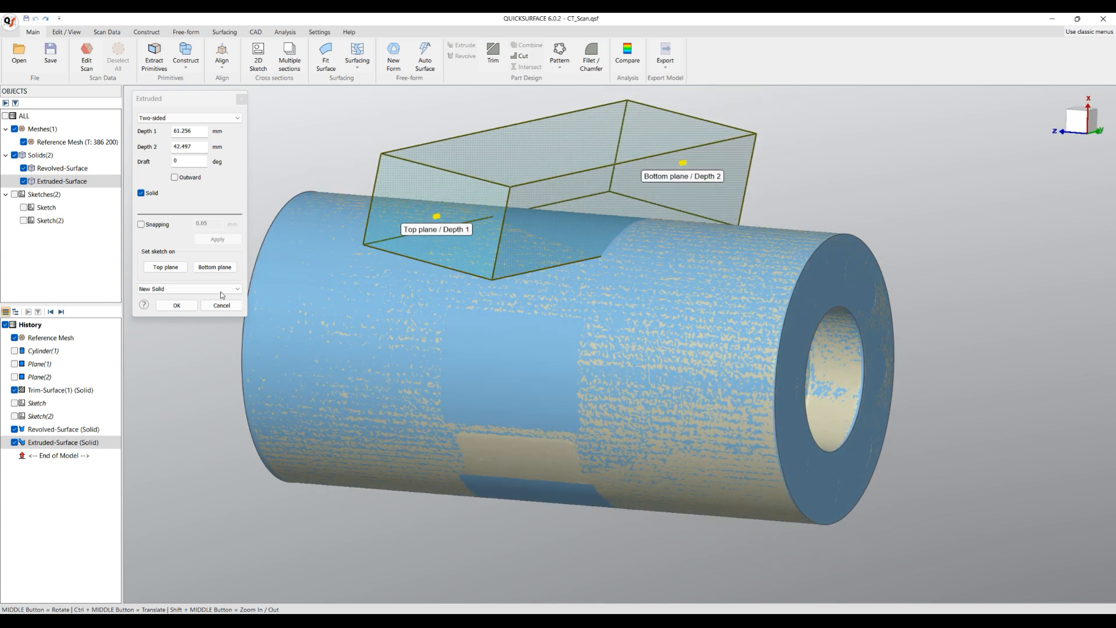
# Step: Set the extrusion to Cut and accept it to remove the block from the cylinder, forming the flat
pyautogui.click(170, 291)
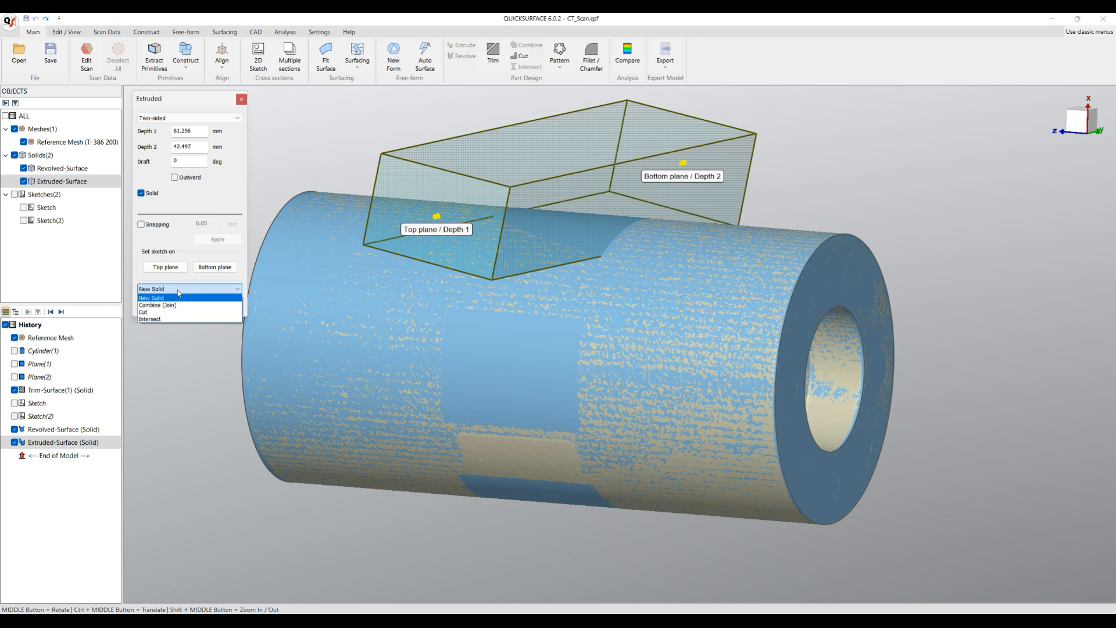
pyautogui.click(175, 312)
pyautogui.moveTo(561, 247); pyautogui.dragTo(520, 213, button='middle')
pyautogui.moveTo(611, 258); pyautogui.dragTo(690, 299, button='middle')
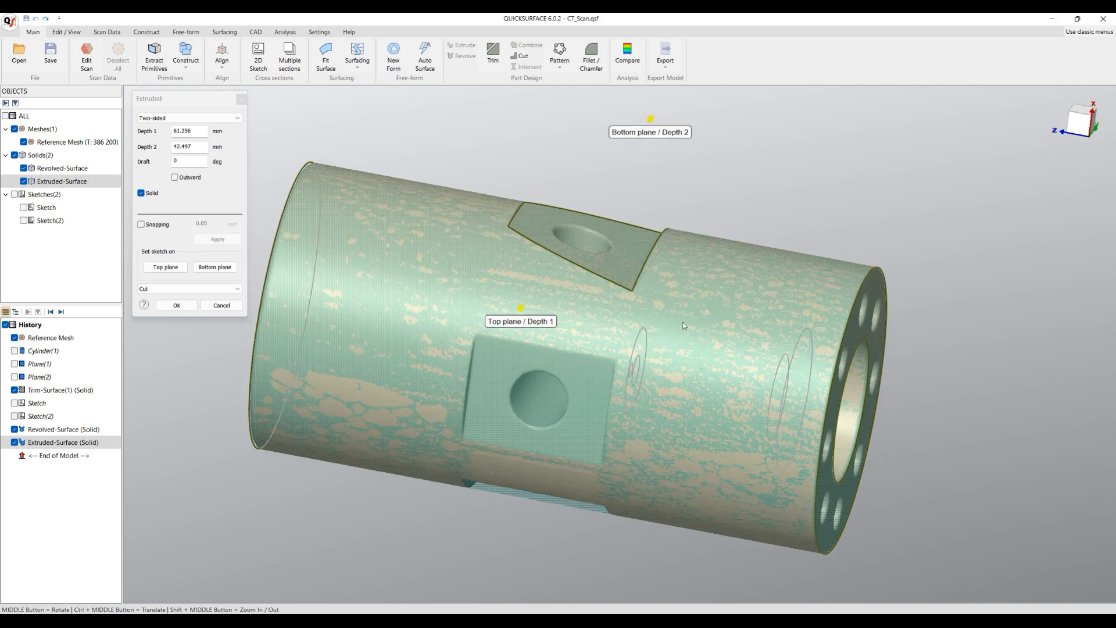
pyautogui.click(176, 305)
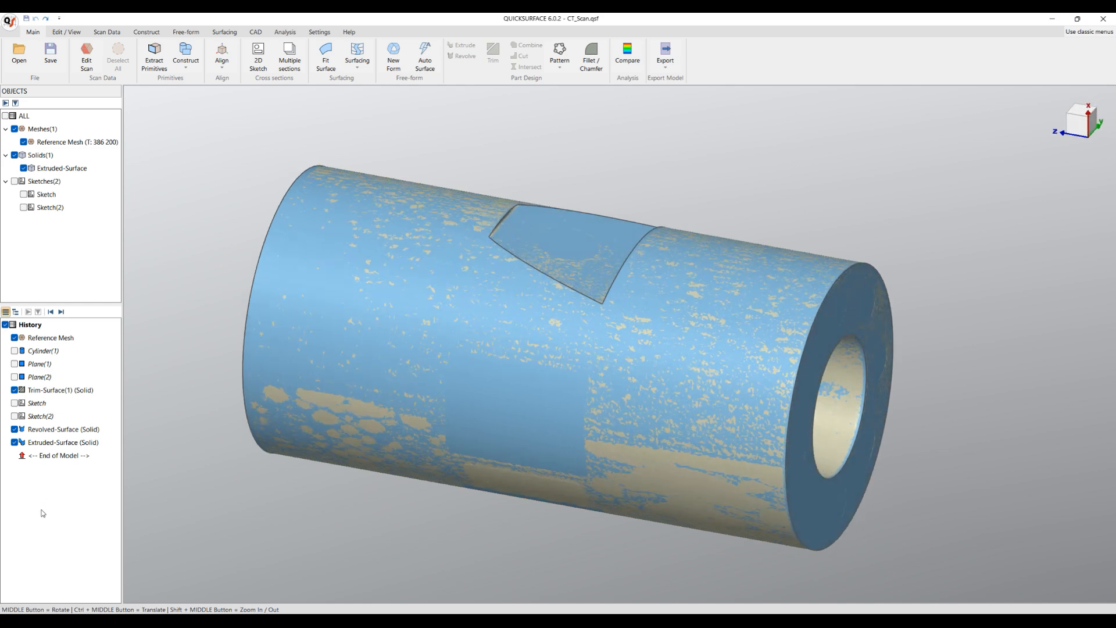
pyautogui.moveTo(490, 329); pyautogui.dragTo(435, 338, button='middle')
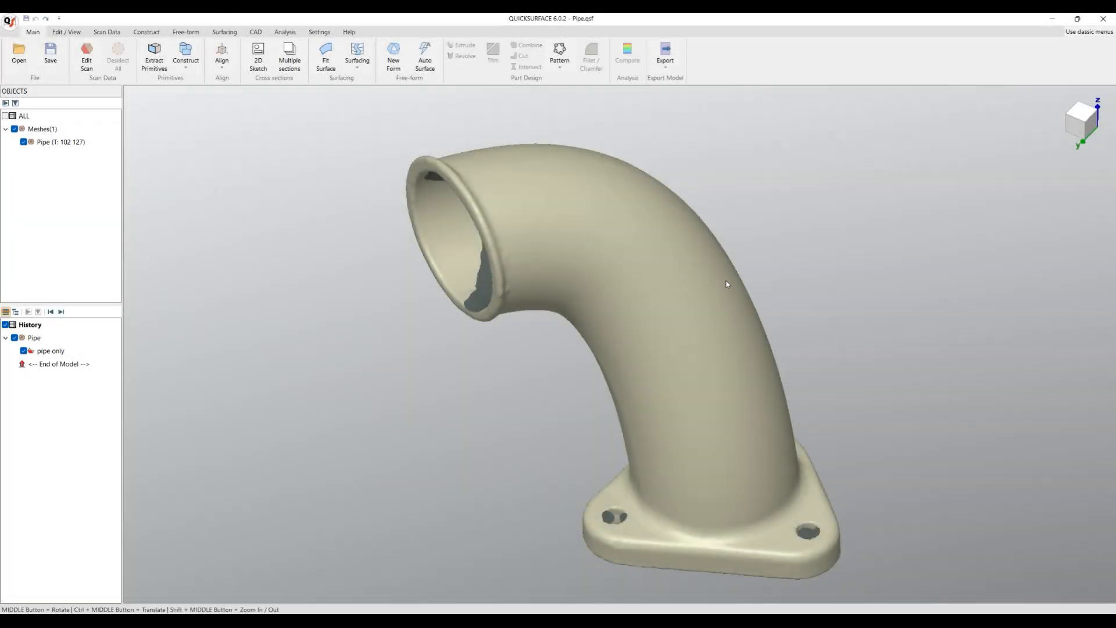
pyautogui.moveTo(727, 284); pyautogui.dragTo(466, 378, button='middle')
pyautogui.moveTo(487, 495); pyautogui.dragTo(547, 498, button='middle')
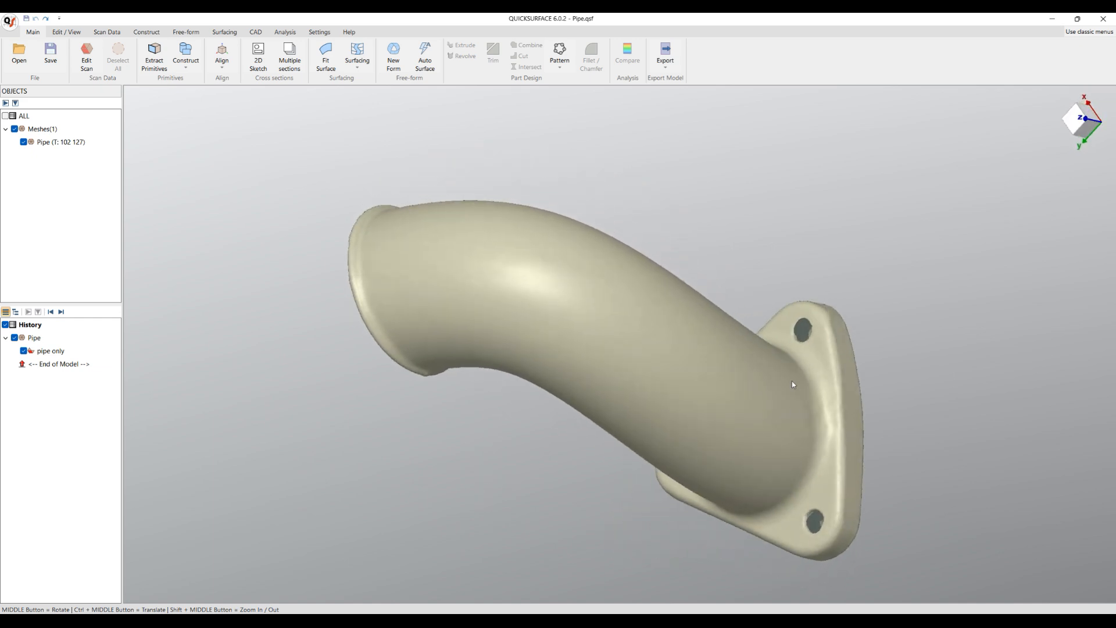
pyautogui.moveTo(438, 414); pyautogui.dragTo(323, 98, button='middle')
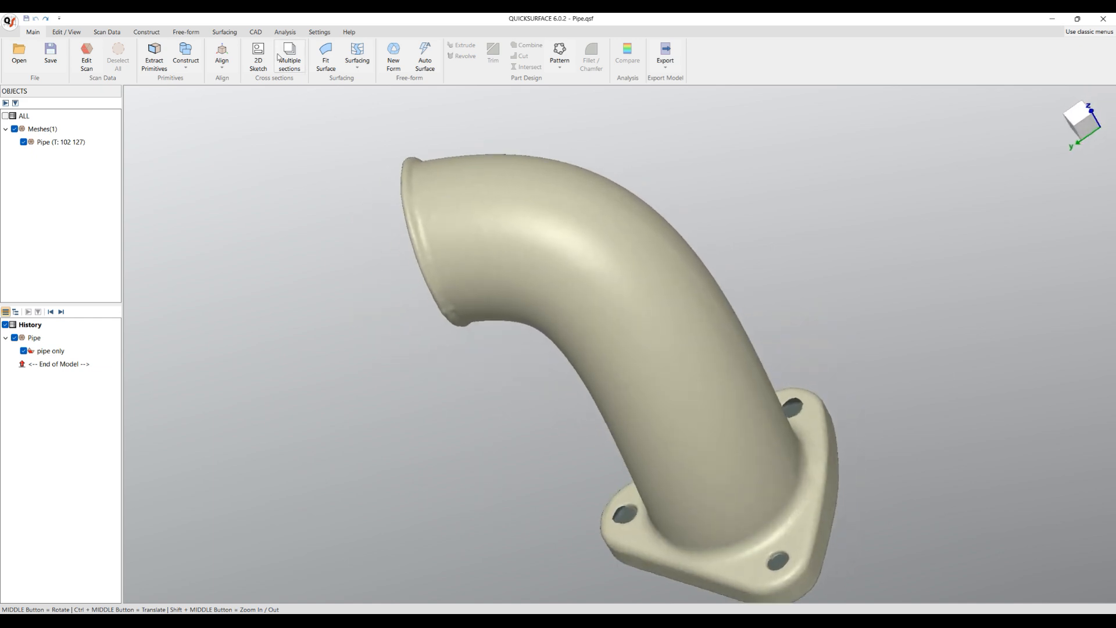
pyautogui.moveTo(448, 454); pyautogui.dragTo(474, 264, button='middle')
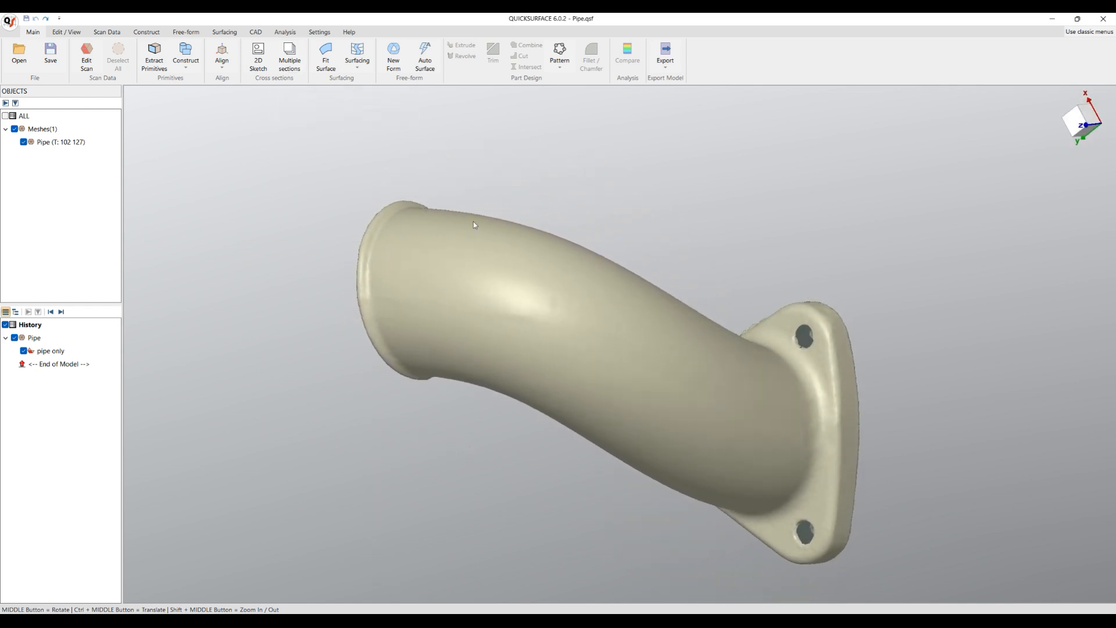
# Step: Start a 3D sketch and draw a five-point curve on the mesh along the pipe's bend, from the collar to the mounting flange
pyautogui.click(356, 63)
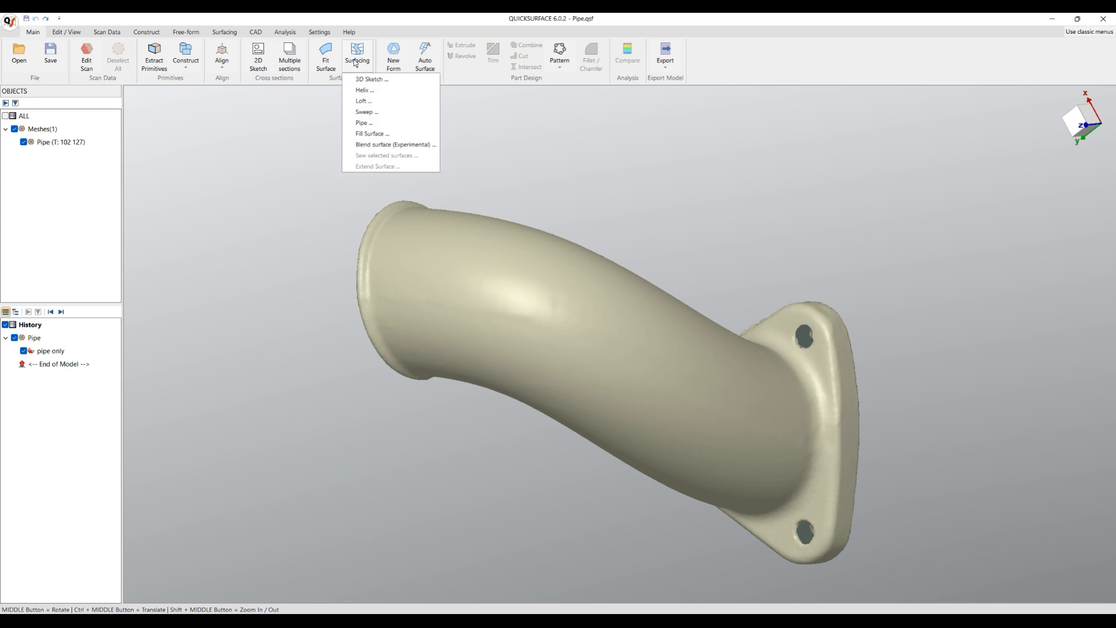
pyautogui.click(367, 82)
pyautogui.moveTo(463, 250)
pyautogui.mouseDown(button='middle')
pyautogui.moveTo(516, 266)
pyautogui.moveTo(418, 280)
pyautogui.mouseUp(button='middle')
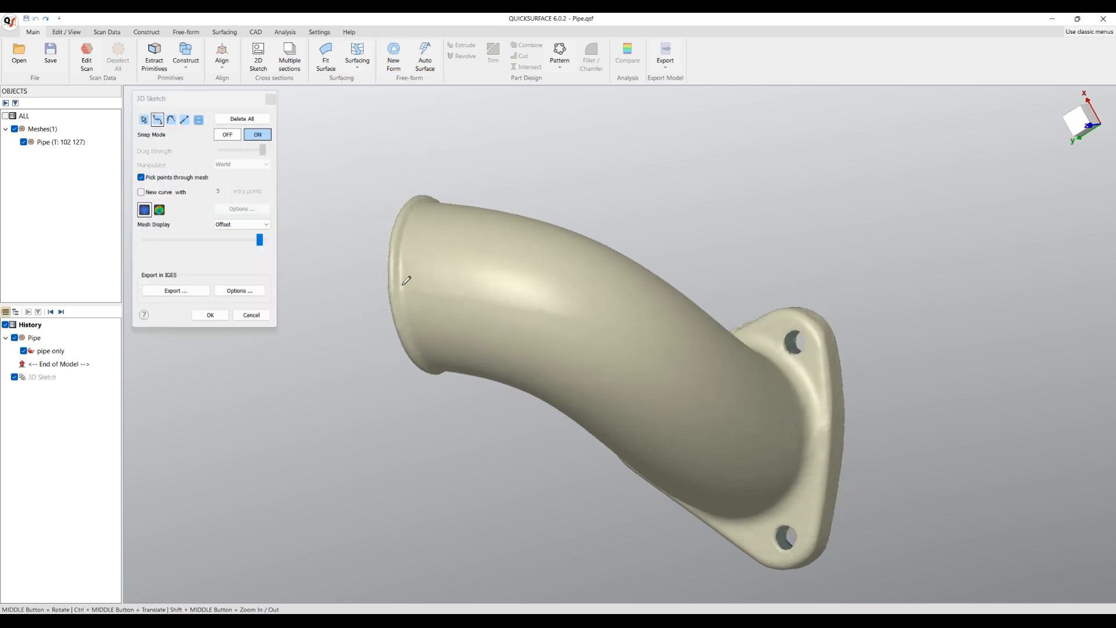
pyautogui.click(405, 286)
pyautogui.click(528, 307)
pyautogui.click(663, 354)
pyautogui.moveTo(663, 353); pyautogui.dragTo(556, 307, button='middle')
pyautogui.click(594, 324)
pyautogui.click(689, 387)
pyautogui.click(796, 443)
pyautogui.rightClick(792, 441)
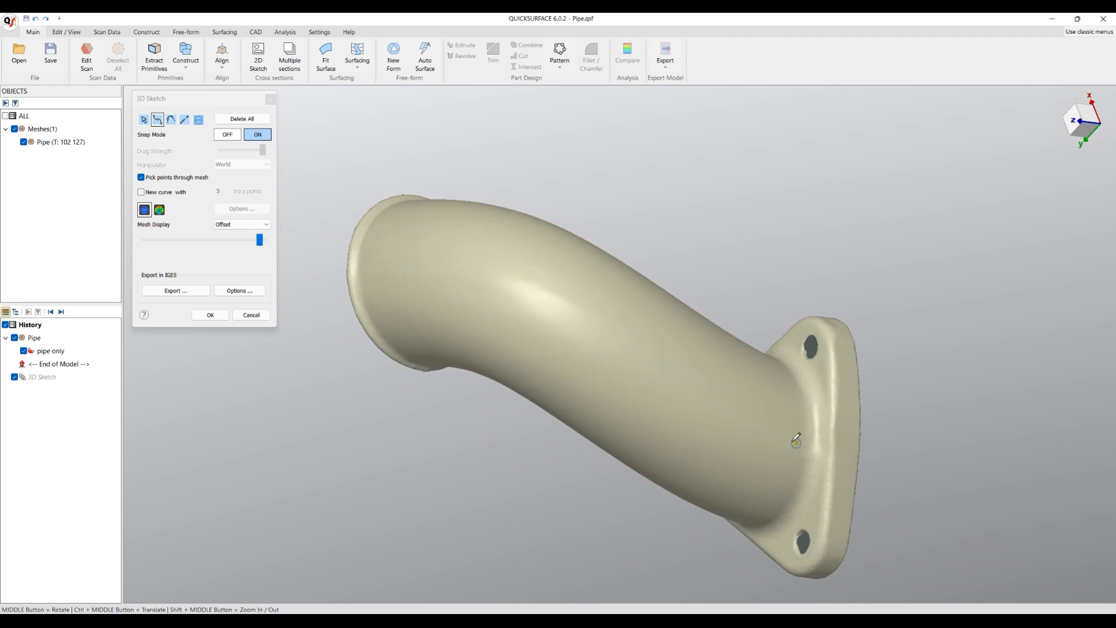
pyautogui.moveTo(530, 356)
pyautogui.mouseDown(button='middle')
pyautogui.moveTo(745, 244)
pyautogui.moveTo(891, 302)
pyautogui.mouseUp(button='middle')
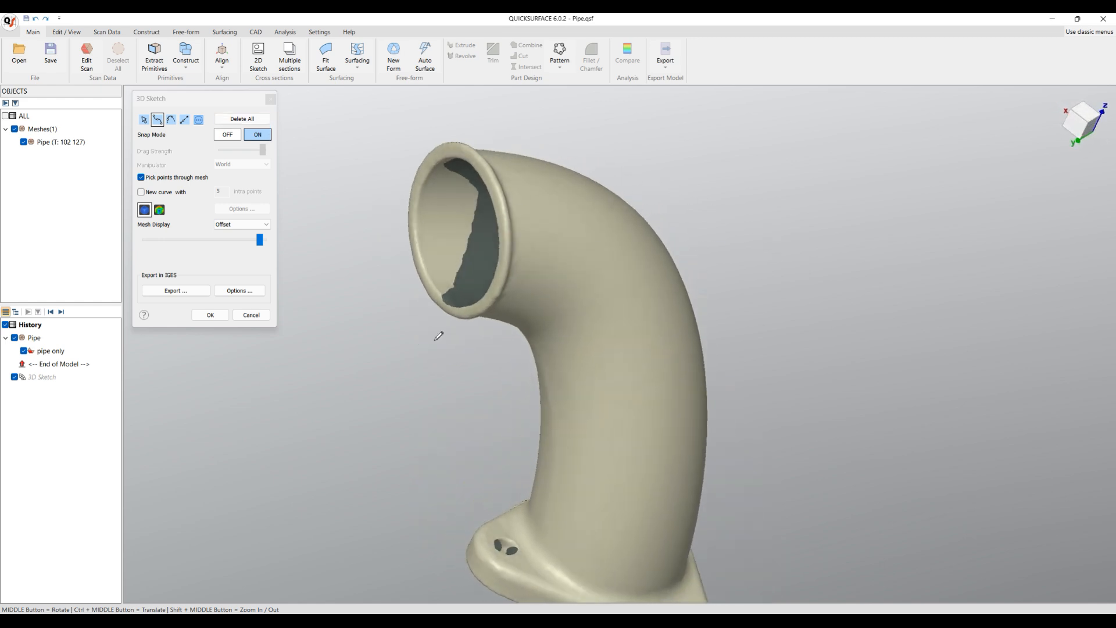
pyautogui.moveTo(81, 366); pyautogui.dragTo(95, 390)
pyautogui.moveTo(556, 269); pyautogui.dragTo(329, 394, button='middle')
pyautogui.scroll(3, 712, 266)
pyautogui.moveTo(549, 204); pyautogui.dragTo(581, 285, button='middle')
pyautogui.keyDown('ctrl'); pyautogui.moveTo(666, 309); pyautogui.dragTo(463, 228, button='middle'); pyautogui.keyUp('ctrl')
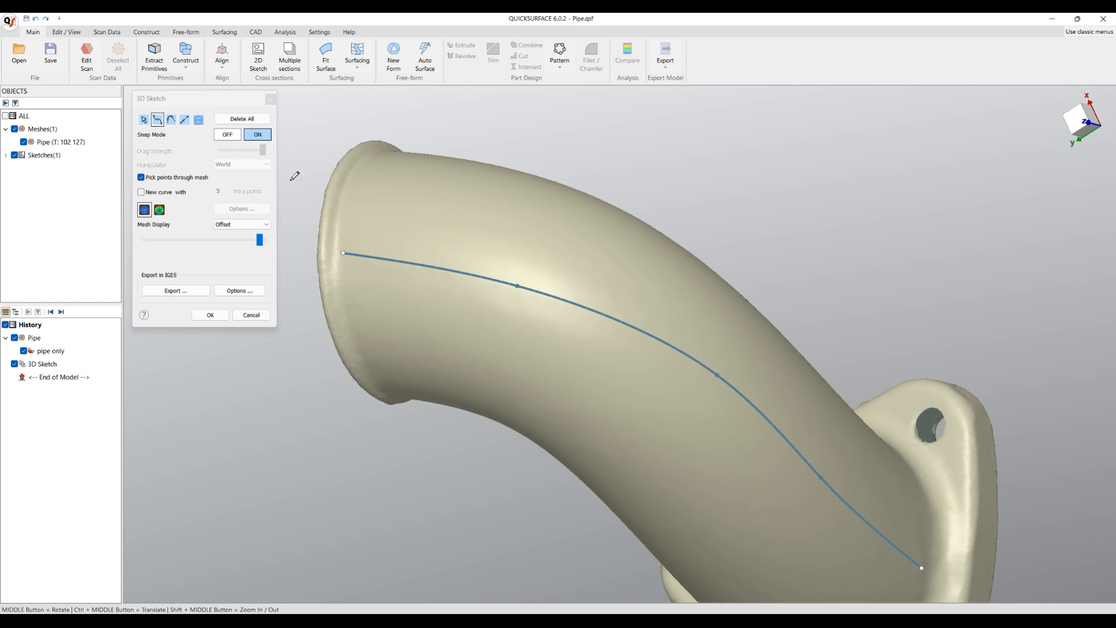
# Step: Move the curve's second point and its collar-end point slightly on the mesh, and accept the 3D sketch
pyautogui.click(143, 119)
pyautogui.moveTo(516, 285); pyautogui.dragTo(515, 274)
pyautogui.moveTo(343, 253); pyautogui.dragTo(344, 240)
pyautogui.moveTo(500, 329); pyautogui.dragTo(414, 277, button='middle')
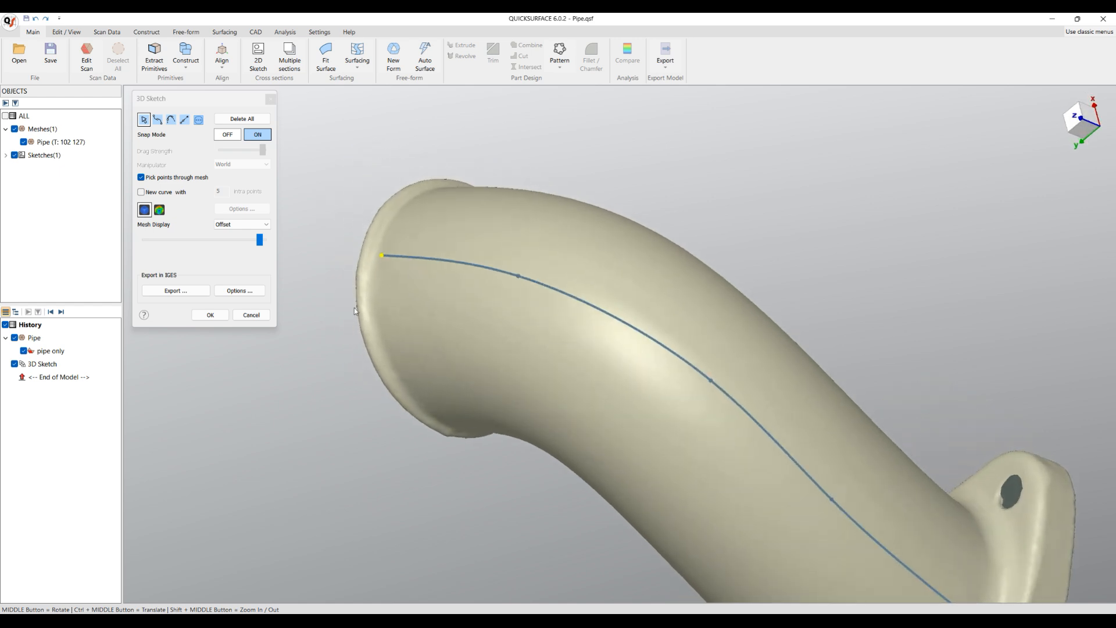
pyautogui.click(210, 315)
# Step: Apply the saved "pipe only" selection to the Pipe mesh
pyautogui.moveTo(429, 349)
pyautogui.mouseDown(button='middle')
pyautogui.moveTo(603, 260)
pyautogui.moveTo(593, 279)
pyautogui.moveTo(598, 213)
pyautogui.mouseUp(button='middle')
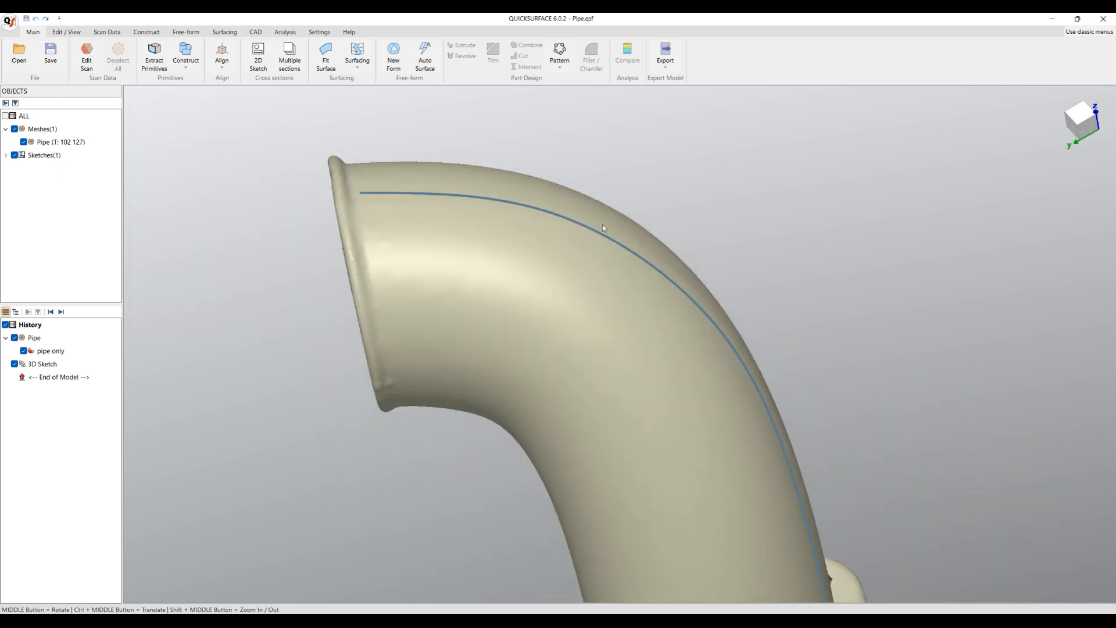
pyautogui.scroll(-5, 597, 216)
pyautogui.moveTo(601, 411); pyautogui.dragTo(475, 322, button='middle')
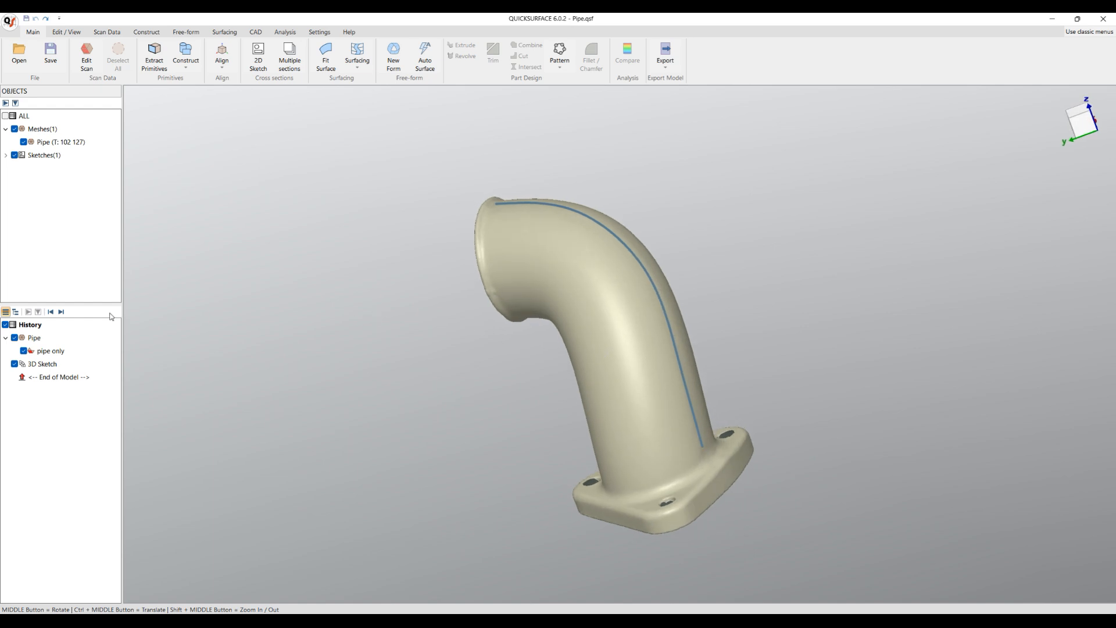
pyautogui.rightClick(51, 357)
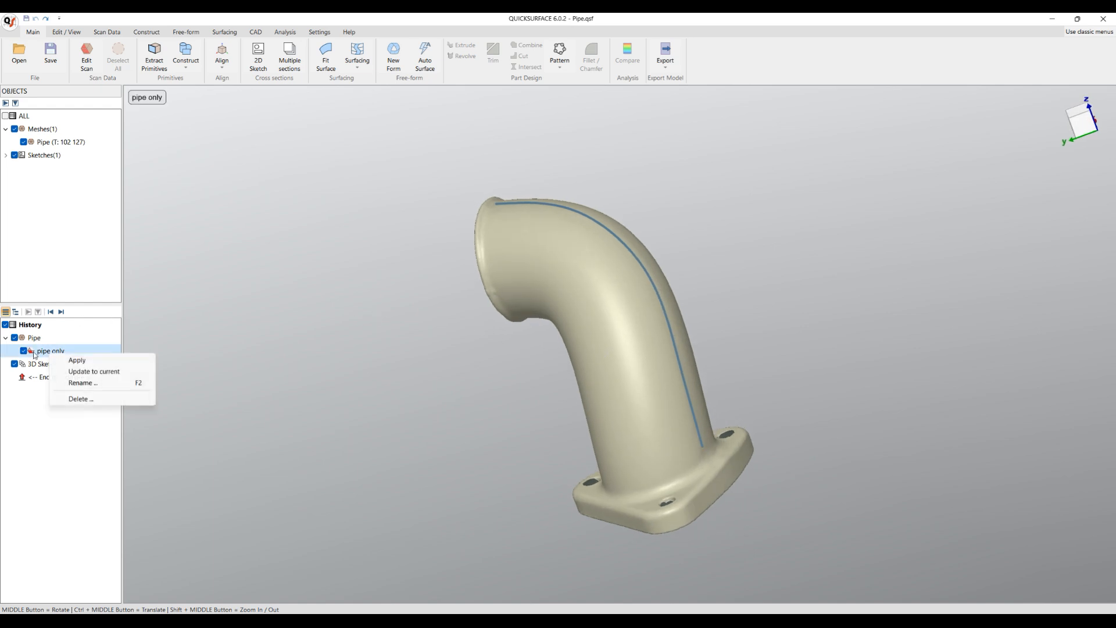
pyautogui.click(77, 359)
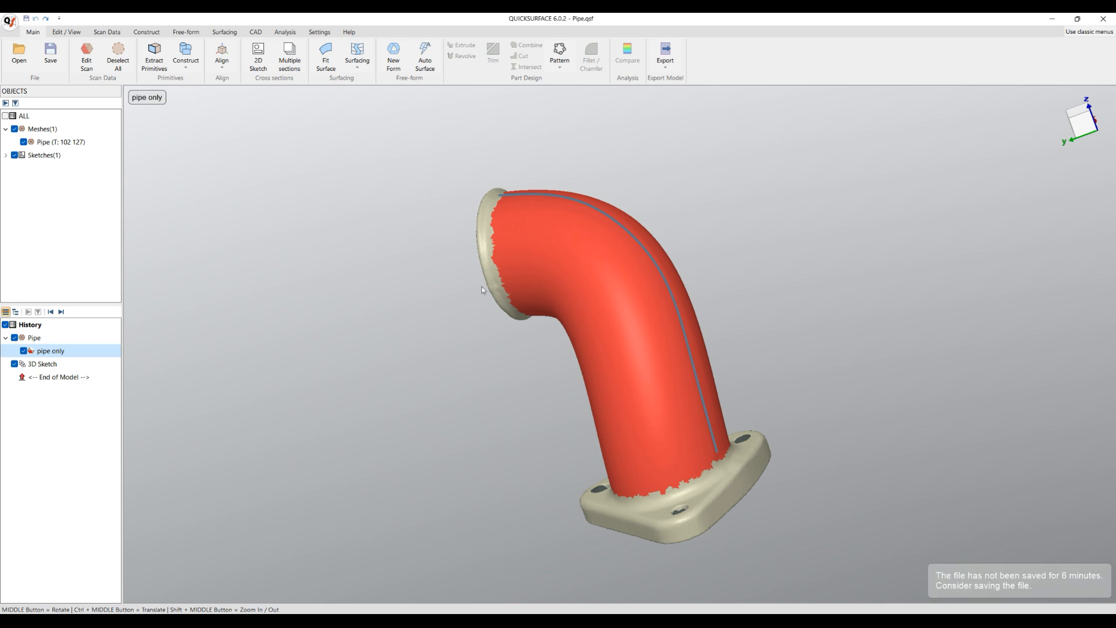
pyautogui.moveTo(481, 287); pyautogui.dragTo(556, 329, button='middle')
pyautogui.moveTo(539, 283); pyautogui.dragTo(639, 390, button='middle')
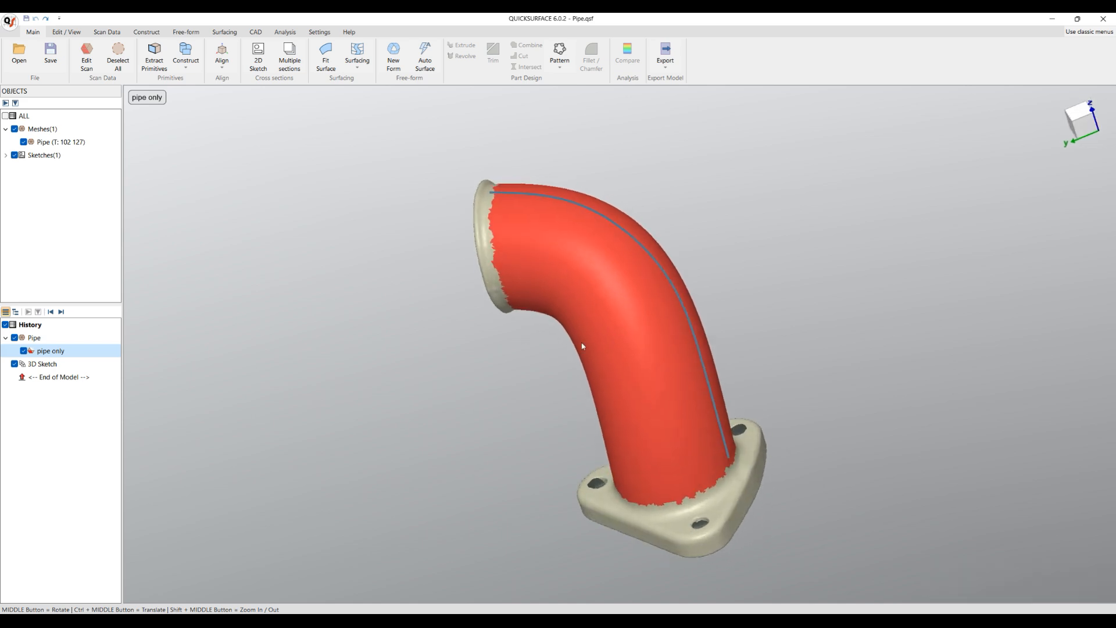
# Step: Start multiple sections on the selected pipe area and make them curve guided along the 3D sketch curve
pyautogui.click(289, 58)
pyautogui.moveTo(765, 534); pyautogui.dragTo(717, 415)
pyautogui.moveTo(792, 351)
pyautogui.mouseDown()
pyautogui.moveTo(794, 401)
pyautogui.moveTo(793, 366)
pyautogui.mouseUp()
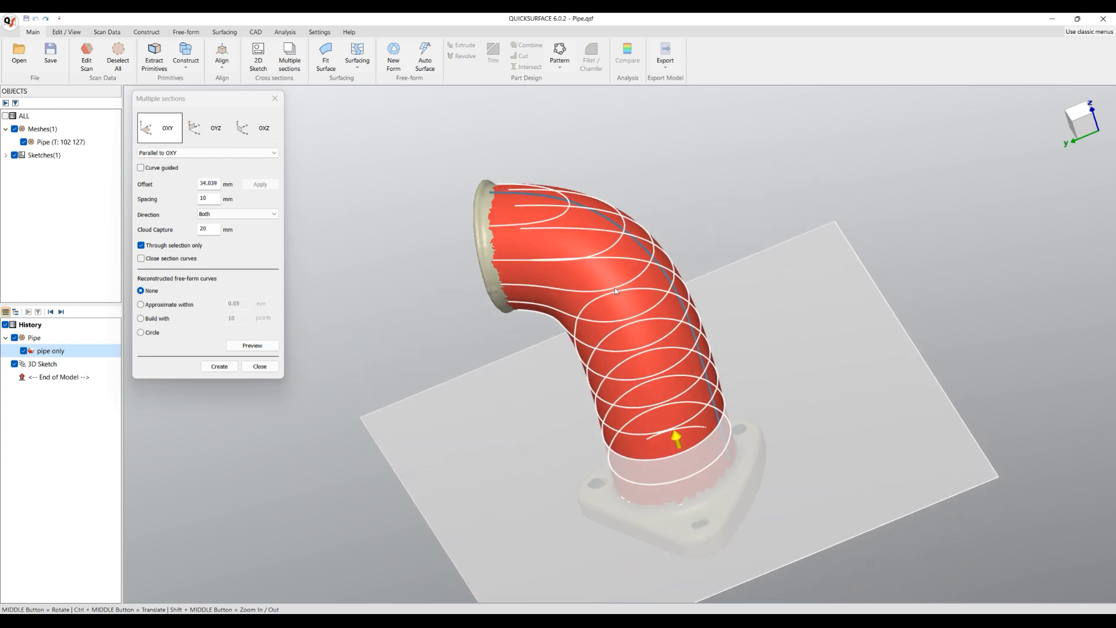
pyautogui.click(154, 169)
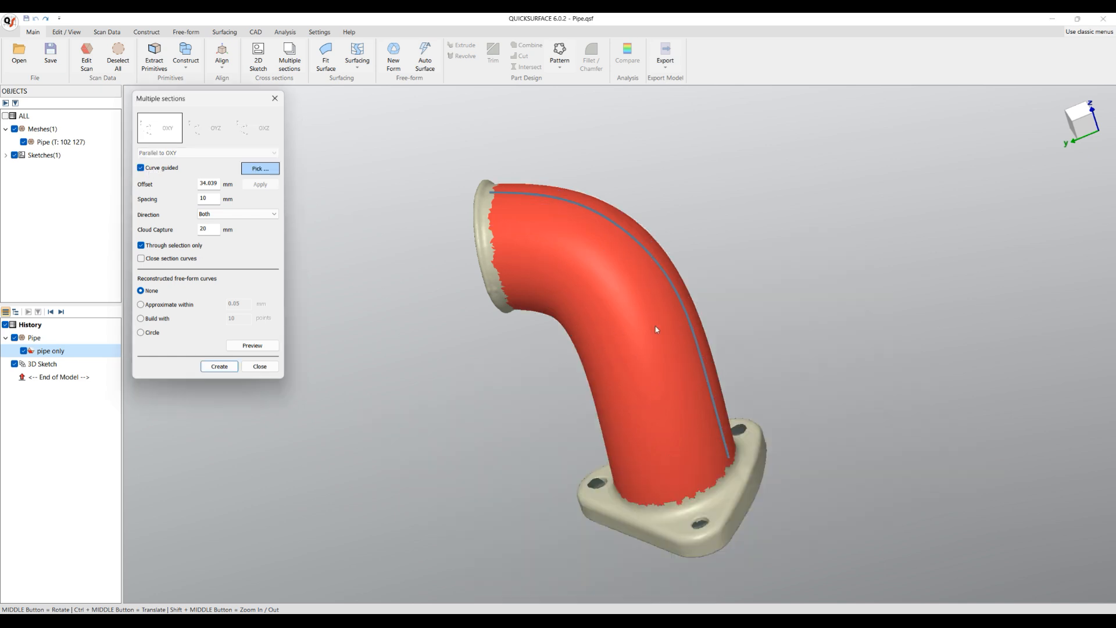
pyautogui.click(692, 331)
pyautogui.moveTo(579, 321); pyautogui.dragTo(614, 340, button='middle')
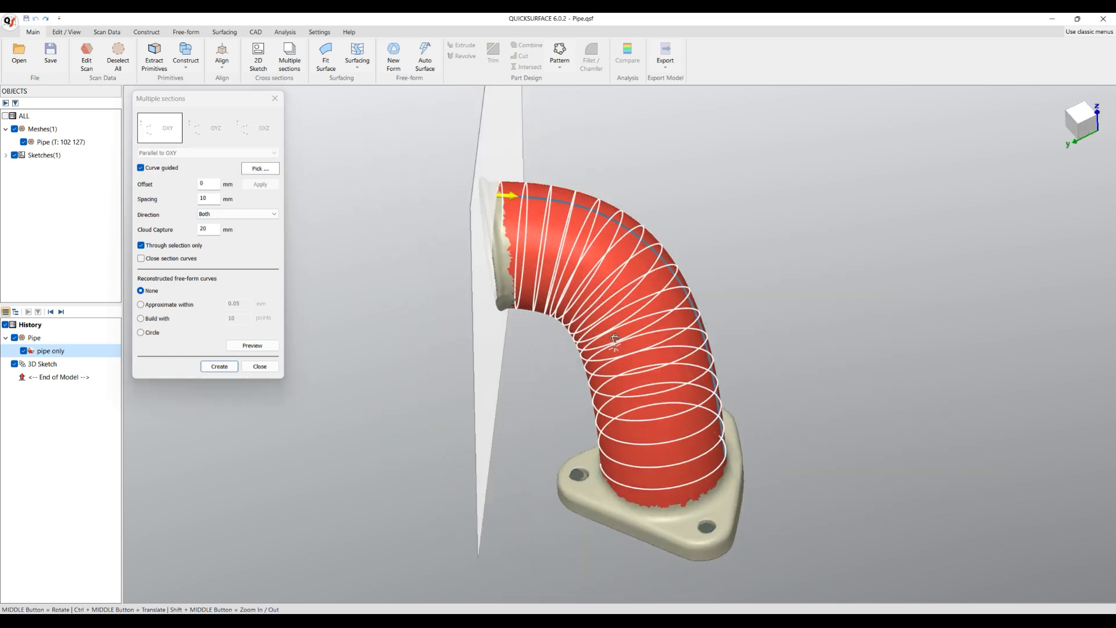
# Step: Set the section spacing to 20 mm and move the starting section plane just inside the pipe's collar end
pyautogui.moveTo(504, 213); pyautogui.dragTo(494, 247)
pyautogui.moveTo(548, 372); pyautogui.dragTo(533, 313, button='middle')
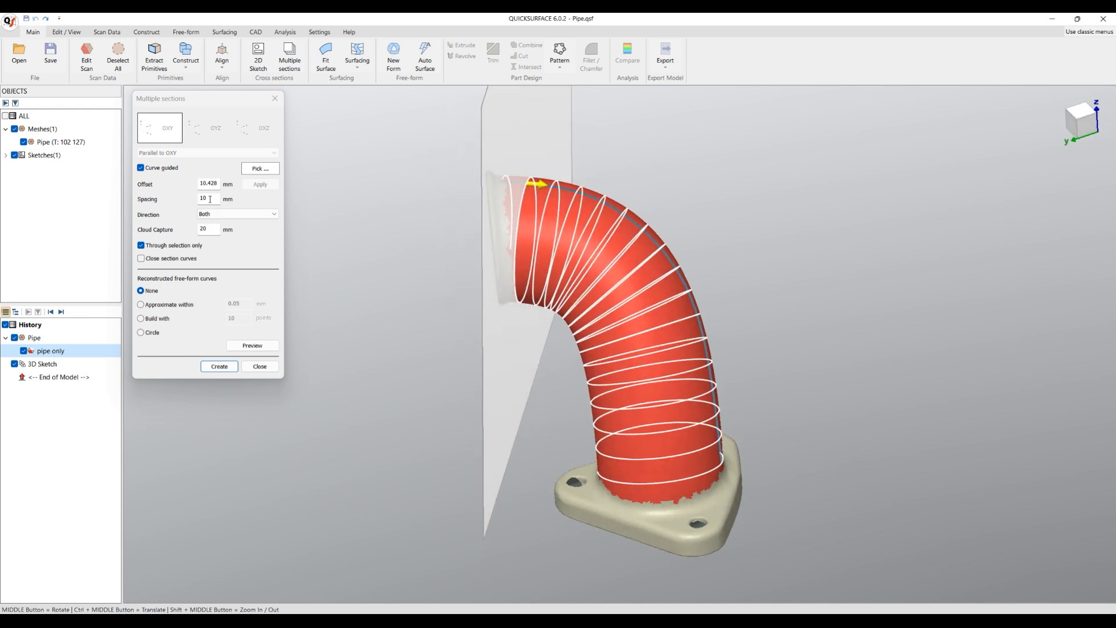
pyautogui.moveTo(210, 199); pyautogui.dragTo(152, 200)
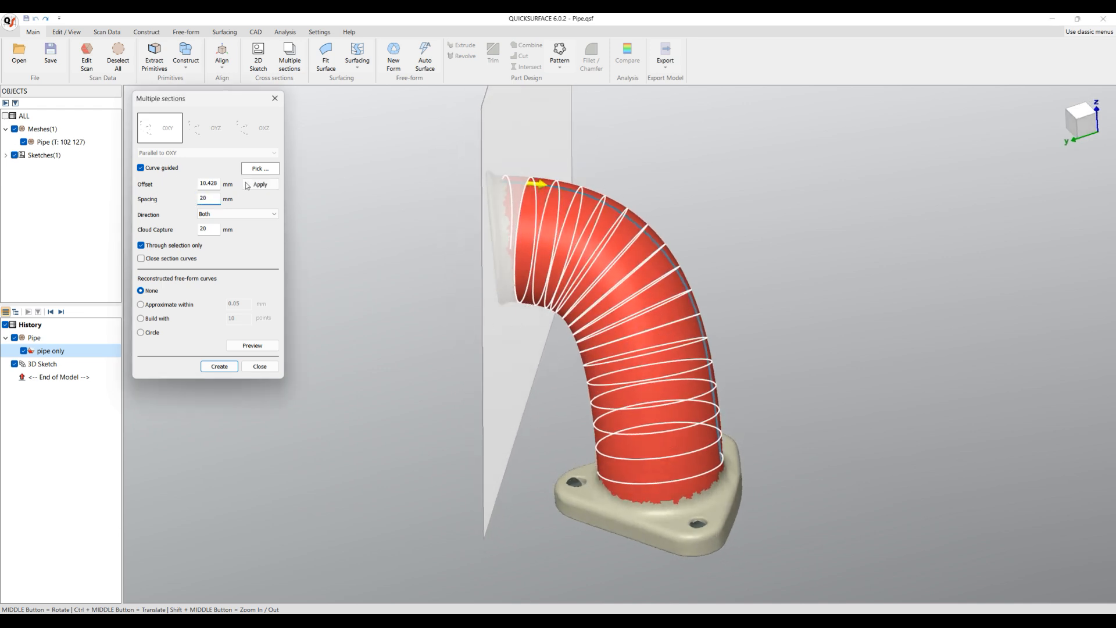
pyautogui.click(249, 184)
pyautogui.moveTo(634, 314); pyautogui.dragTo(547, 249, button='middle')
pyautogui.scroll(3, 543, 249)
pyautogui.moveTo(524, 239); pyautogui.dragTo(522, 268)
pyautogui.moveTo(547, 255); pyautogui.dragTo(559, 301, button='middle')
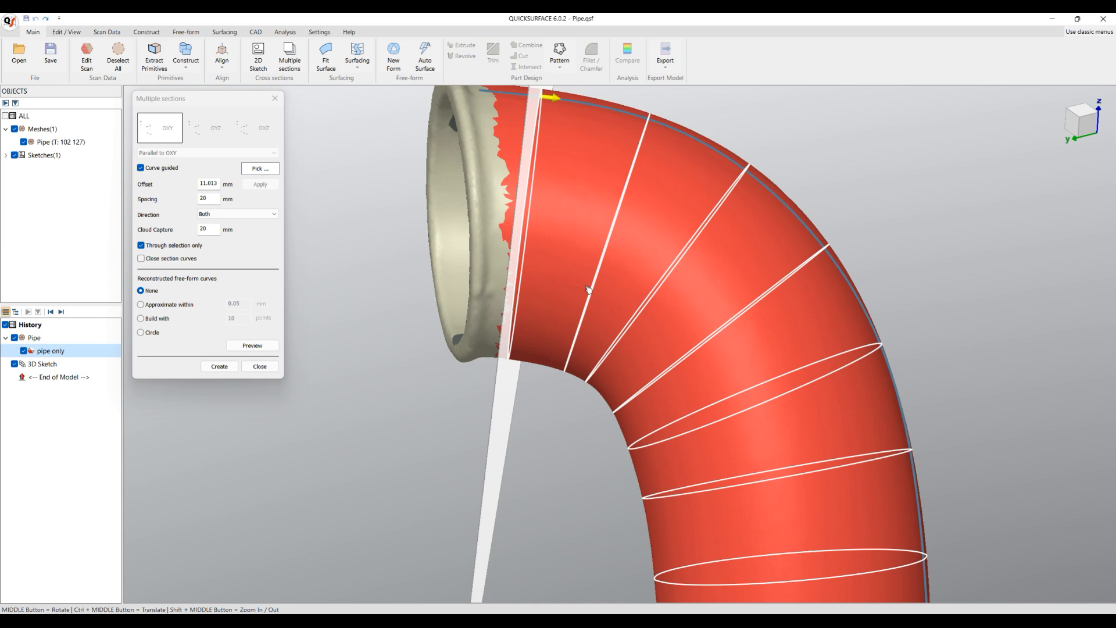
# Step: Preview the sections reconstructed as free-form curves built with 10 points
pyautogui.click(141, 318)
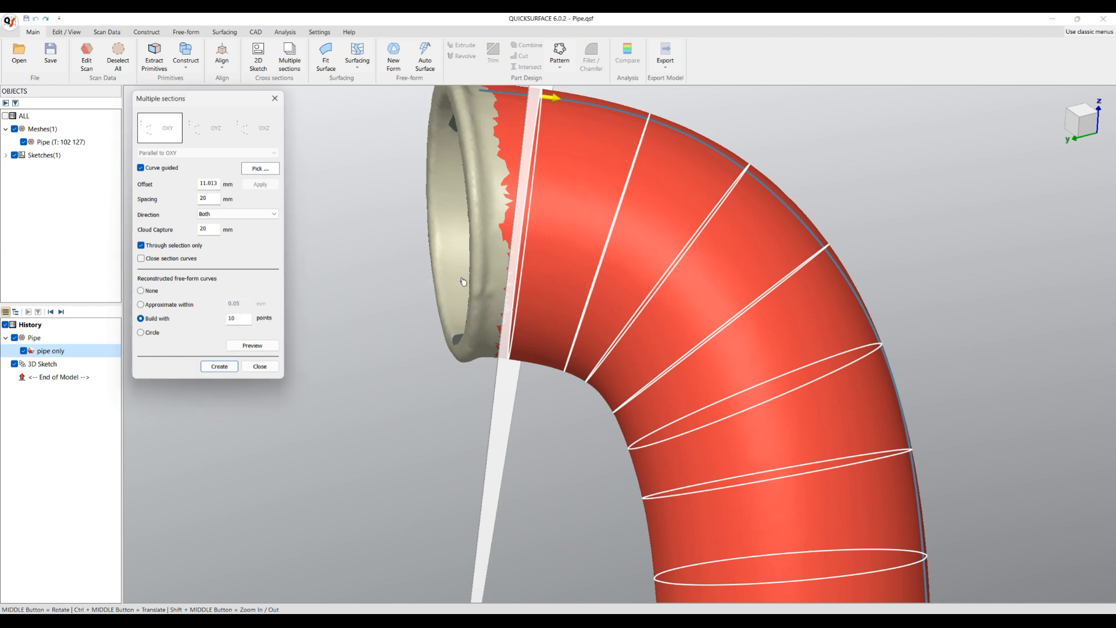
pyautogui.click(252, 345)
pyautogui.moveTo(558, 313); pyautogui.dragTo(580, 263, button='middle')
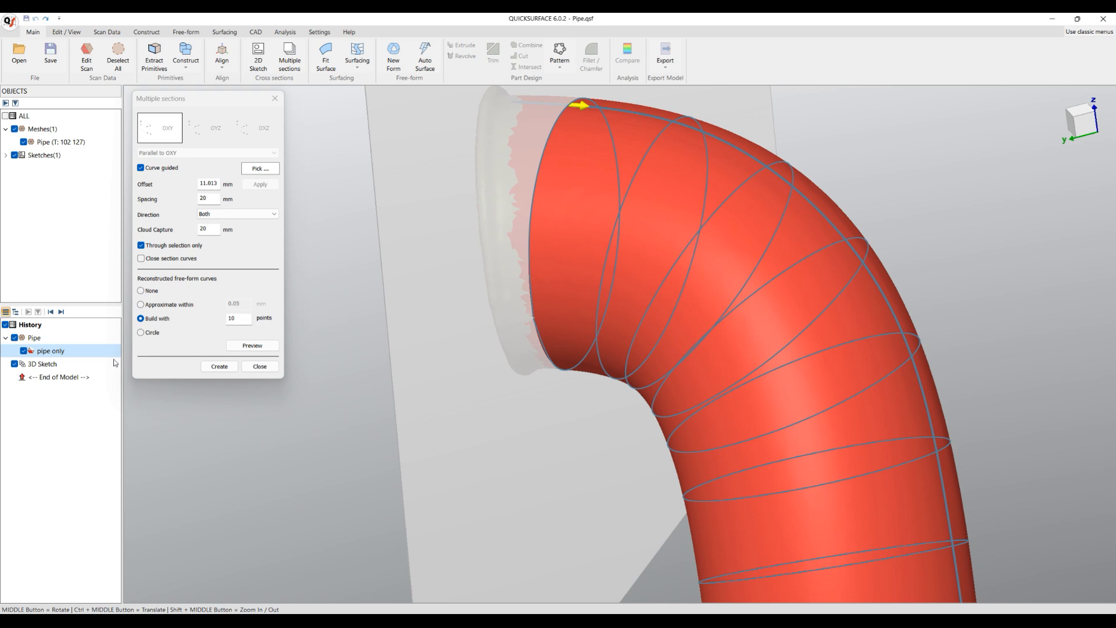
# Step: Reconstruct the sections as circles, preview them on the pipe, and create them
pyautogui.click(141, 332)
pyautogui.click(252, 345)
pyautogui.moveTo(552, 240); pyautogui.dragTo(632, 269, button='middle')
pyautogui.scroll(-3, 633, 272)
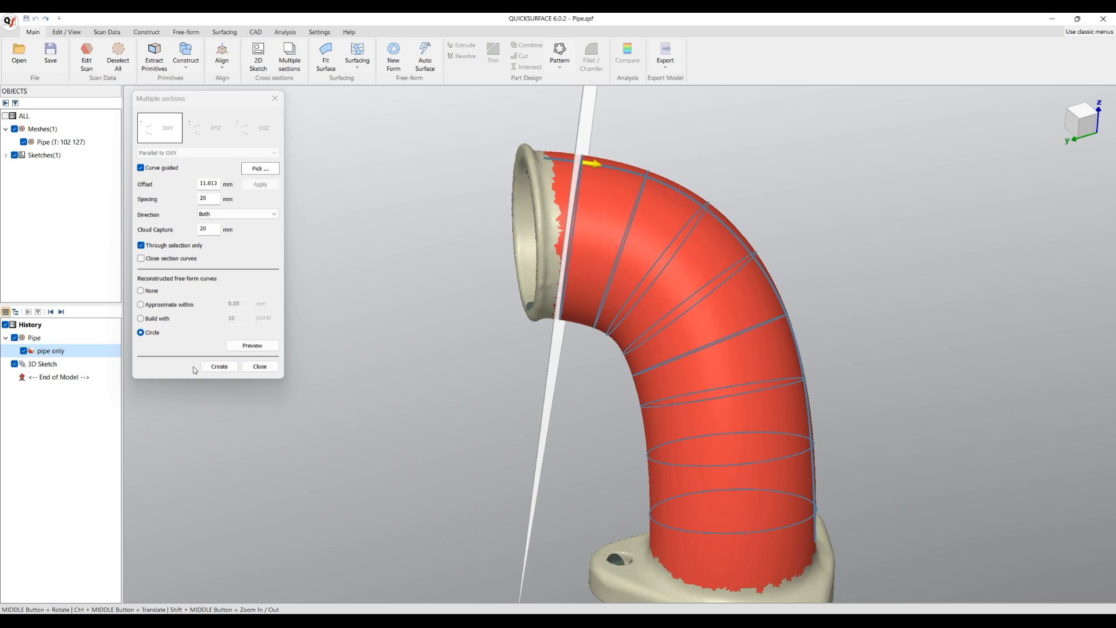
pyautogui.click(219, 365)
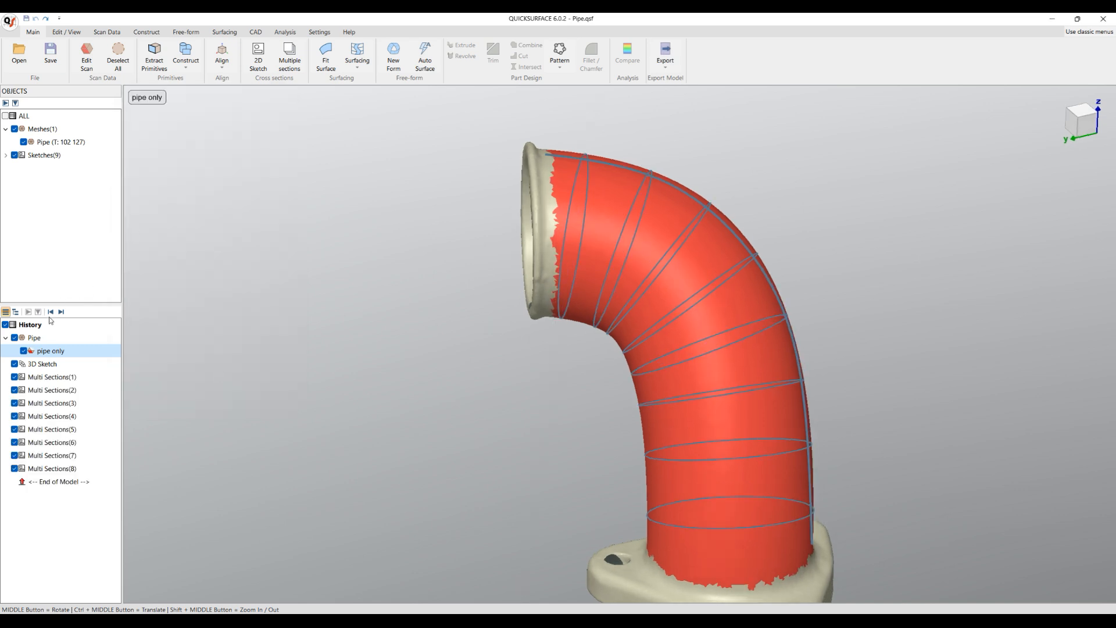
# Step: Hide the 3D Sketch guide curve and the Pipe mesh, leaving only the circular sections shown
pyautogui.click(6, 155)
pyautogui.click(23, 168)
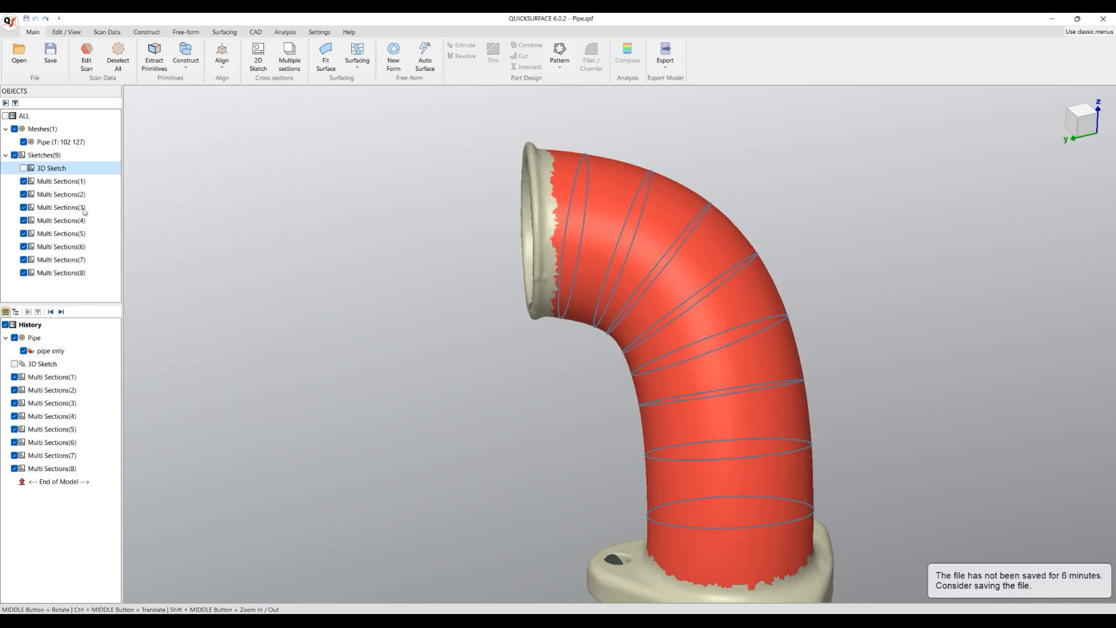
pyautogui.moveTo(593, 290); pyautogui.dragTo(602, 289, button='middle')
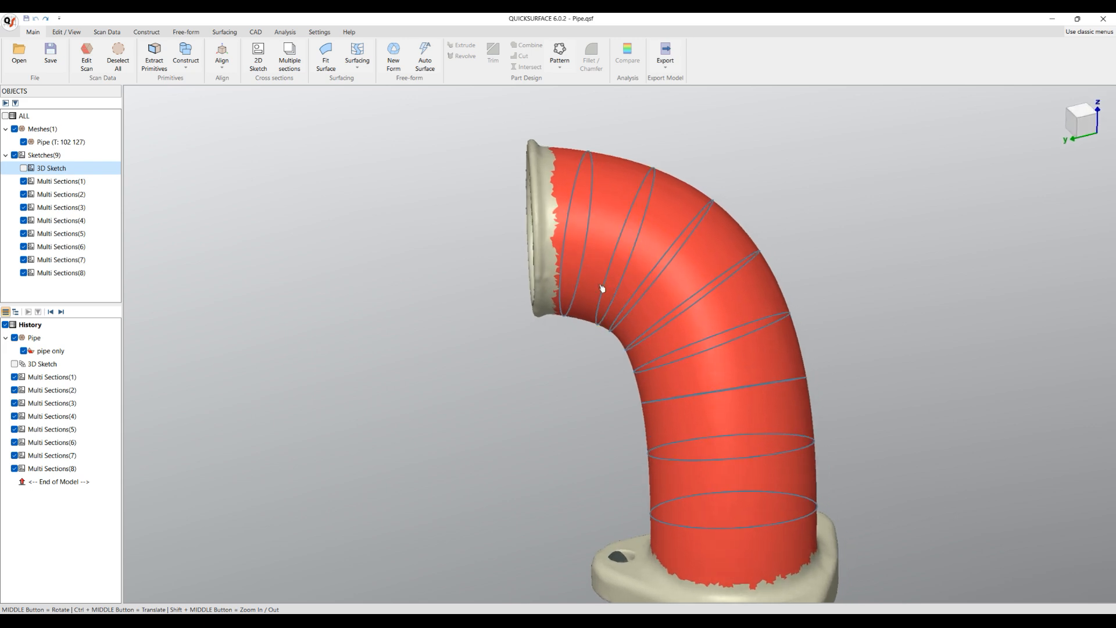
pyautogui.click(23, 141)
# Step: Loft a surface through all eight circular sections in order, from the collar end to the flange end
pyautogui.click(357, 65)
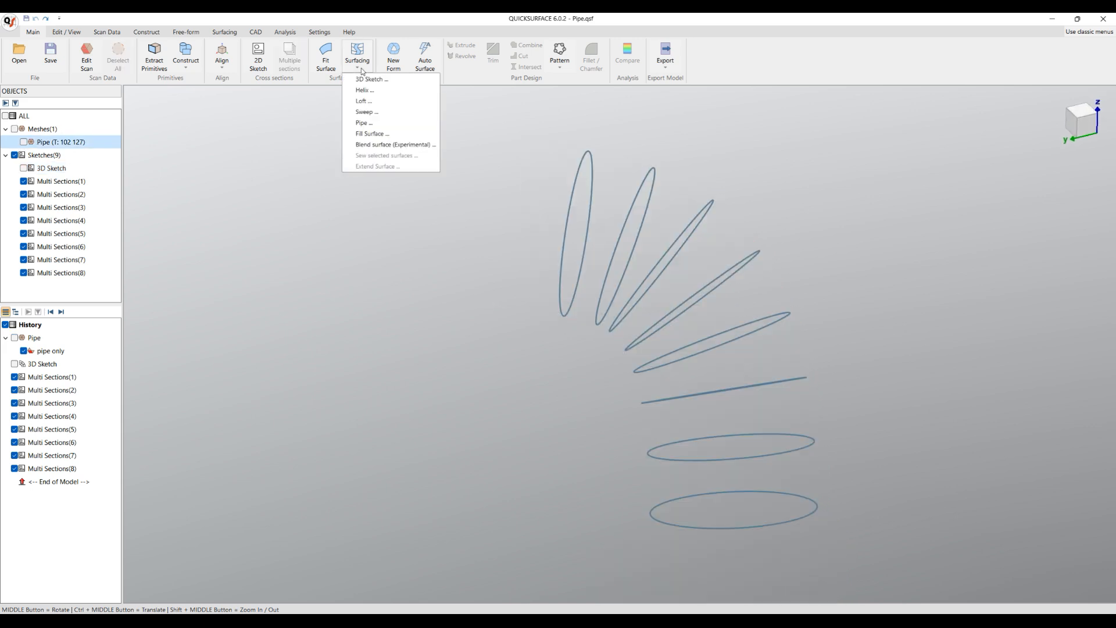
pyautogui.click(360, 101)
pyautogui.click(590, 227)
pyautogui.click(633, 249)
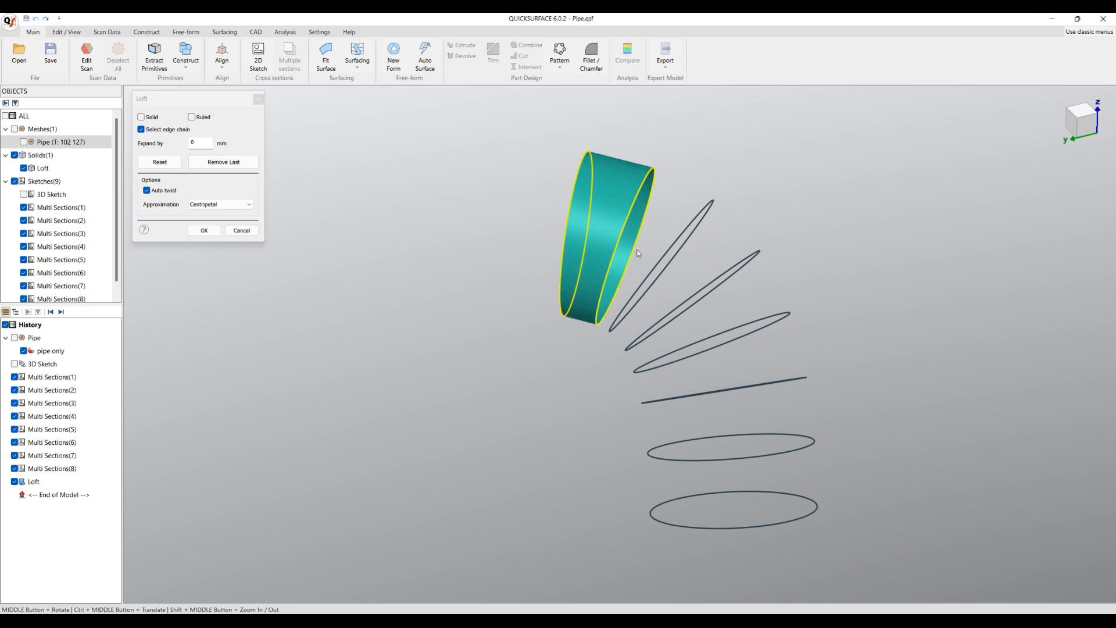
pyautogui.click(656, 275)
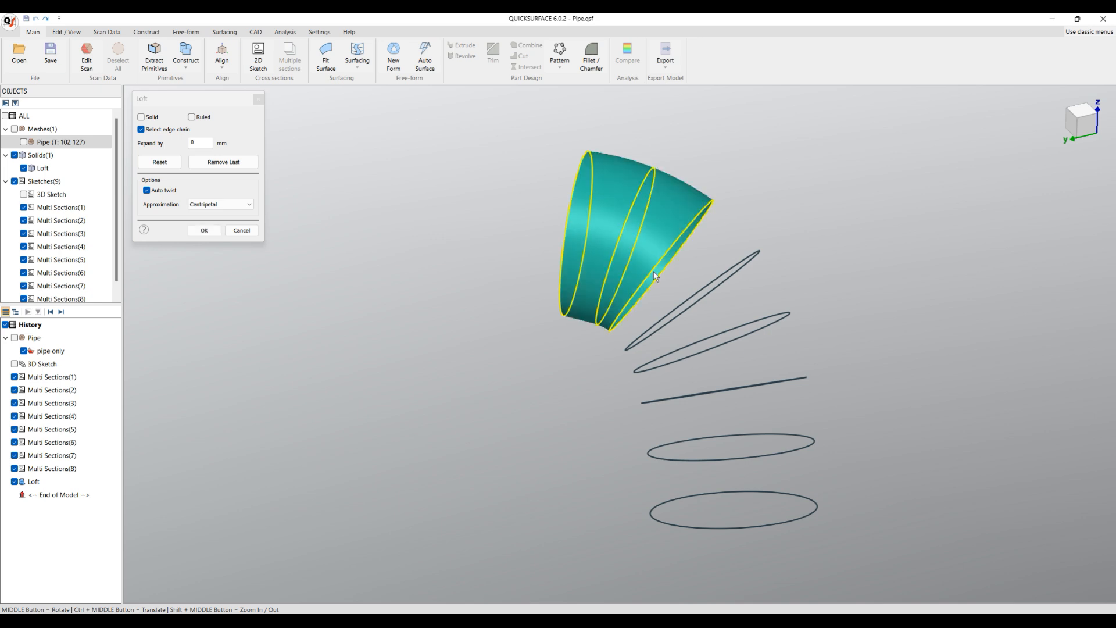
pyautogui.click(687, 313)
pyautogui.click(717, 343)
pyautogui.click(744, 393)
pyautogui.click(760, 456)
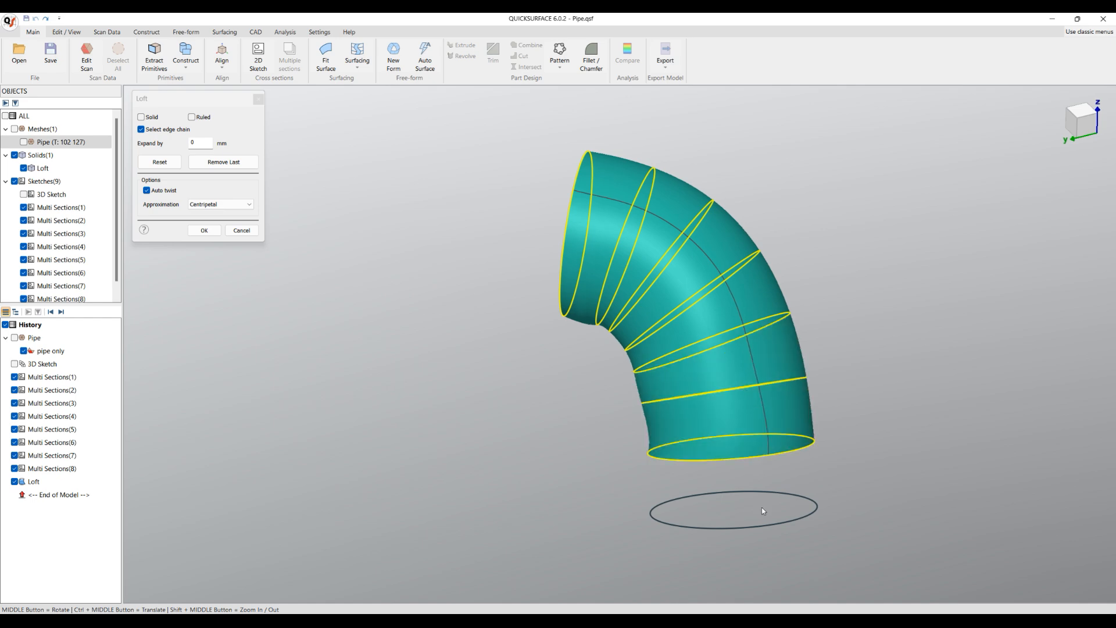
pyautogui.click(759, 528)
pyautogui.moveTo(521, 322); pyautogui.dragTo(937, 335, button='middle')
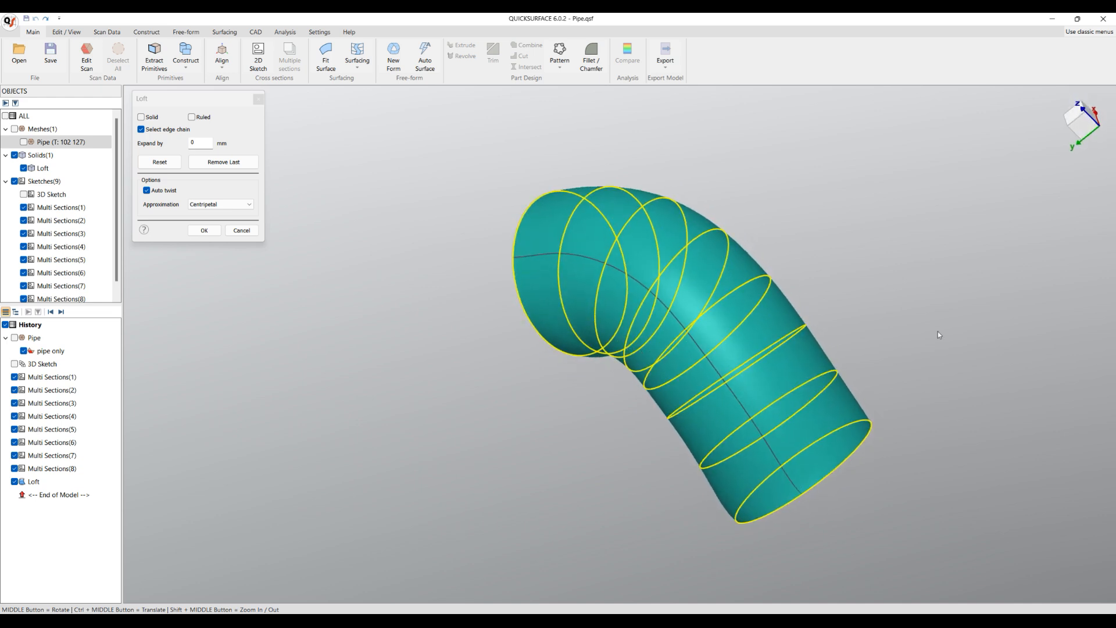